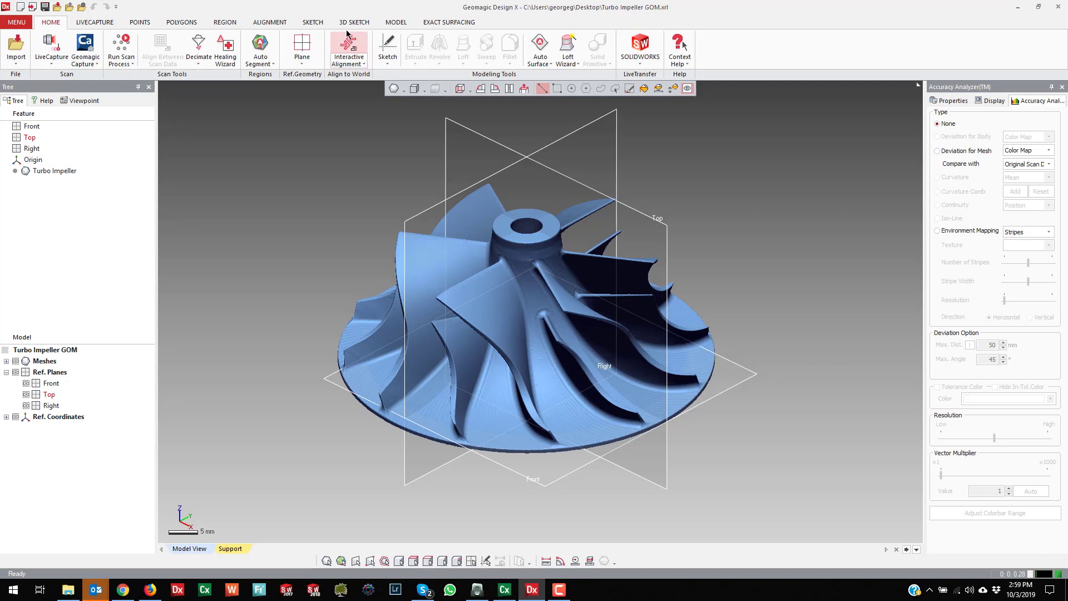
Step: Auto Segment the Turbo Impeller mesh into regions with sensitivity 20 and expand its mesh details in the model tree
click(261, 42)
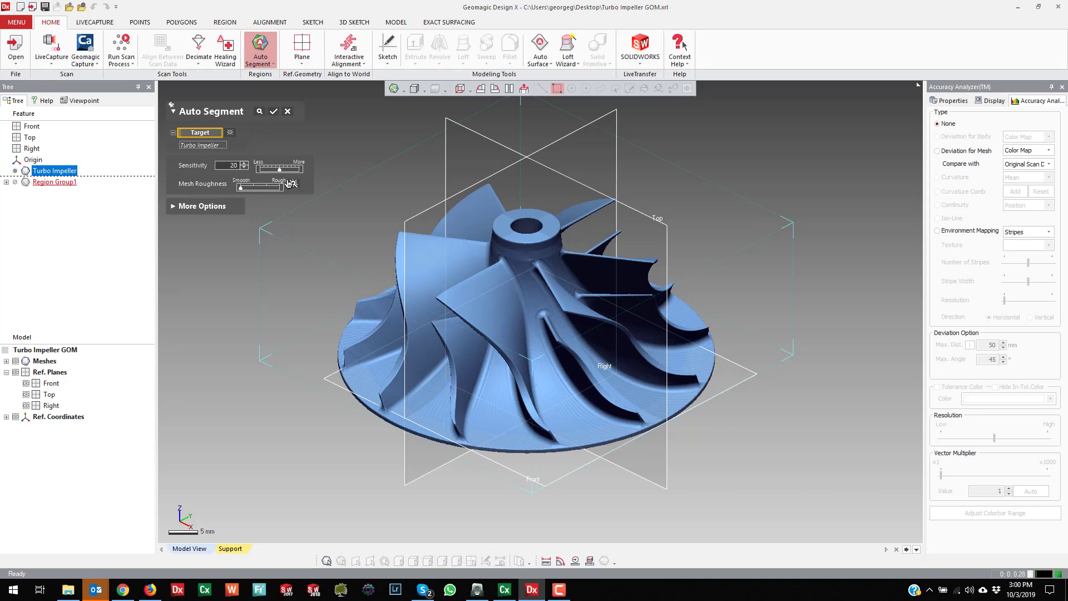
click(275, 113)
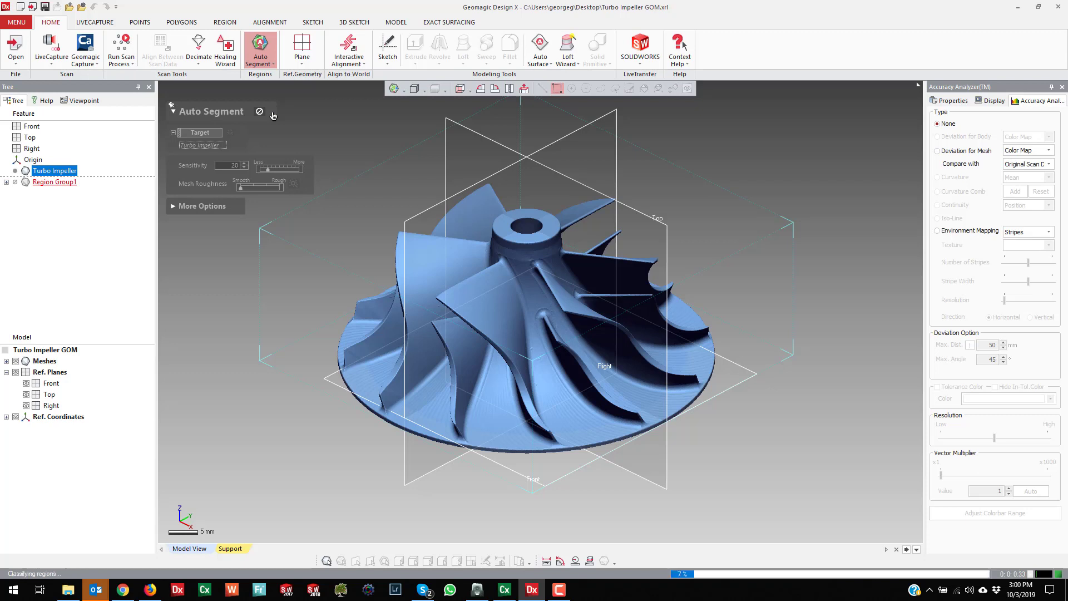
click(6, 361)
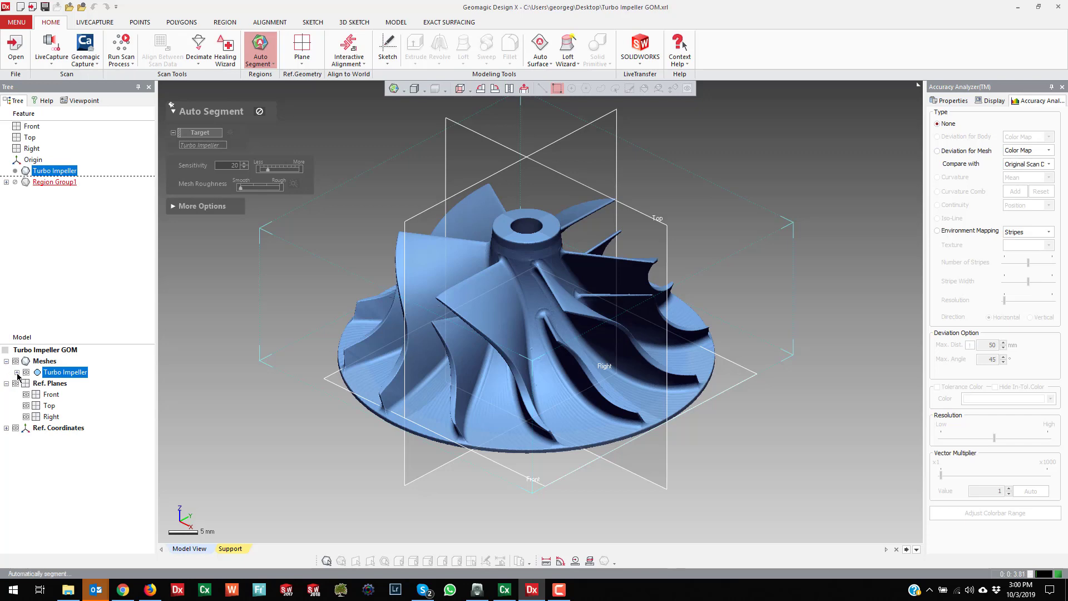
click(17, 372)
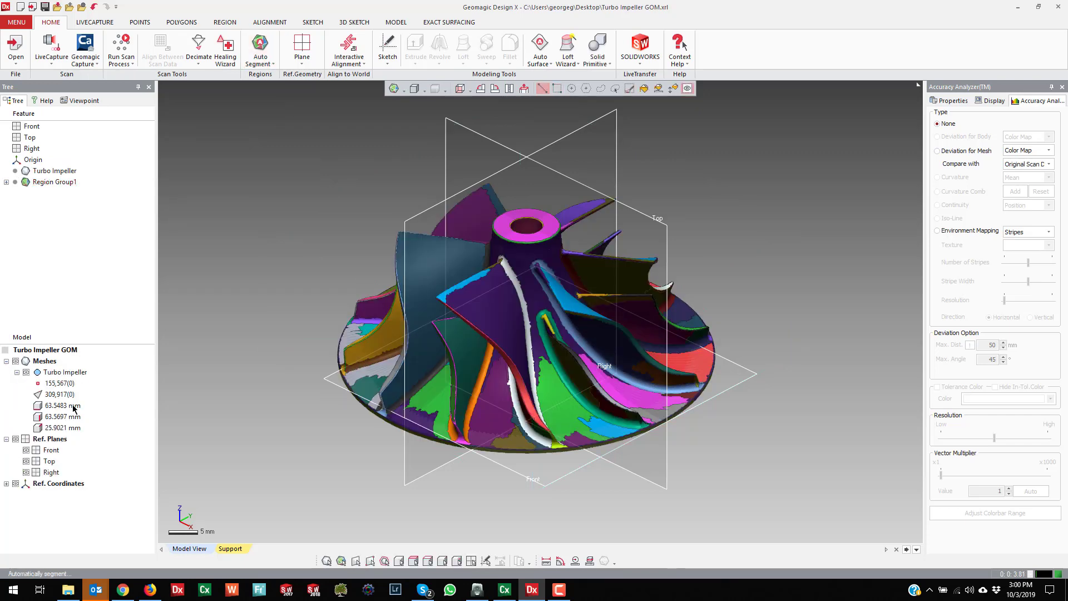
Step: Merge the four region fragments along one face of a short splitter blade into a single region
right_drag(519, 415, 637, 279)
right_drag(575, 266, 723, 250)
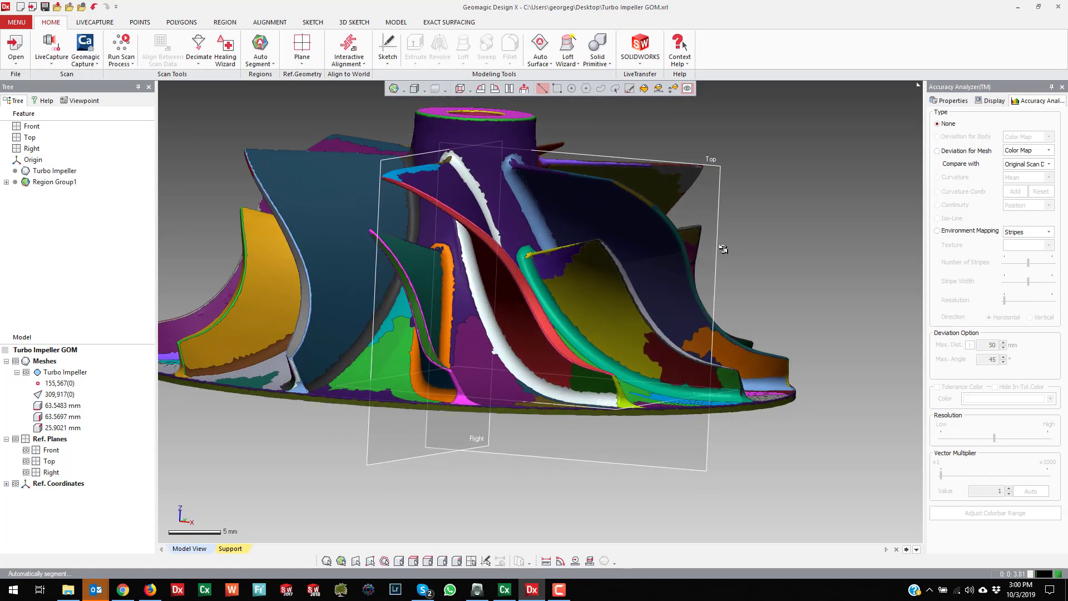
scroll(565, 253, up, 5)
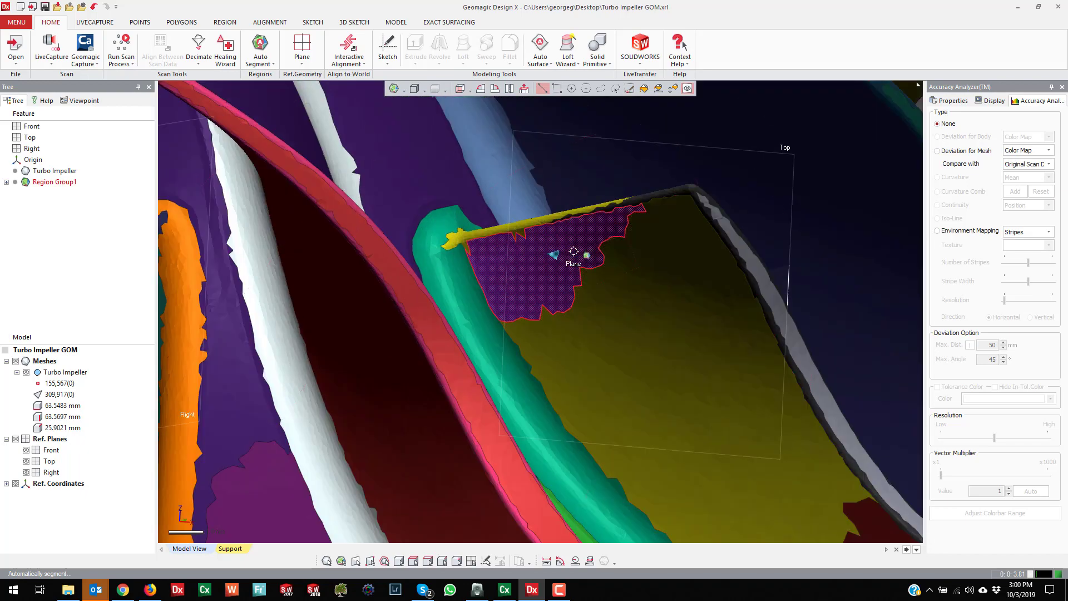
click(574, 253)
scroll(577, 292, down, 3)
mouse_move(577, 292)
right_down()
mouse_move(528, 232)
mouse_move(570, 275)
right_up()
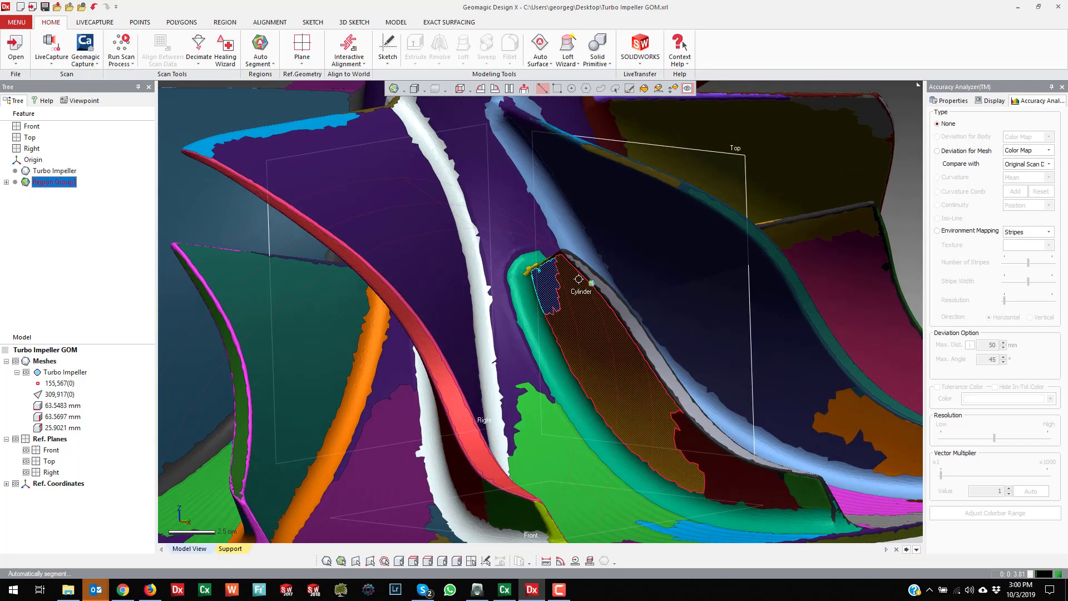
shift+click(579, 280)
shift+click(745, 472)
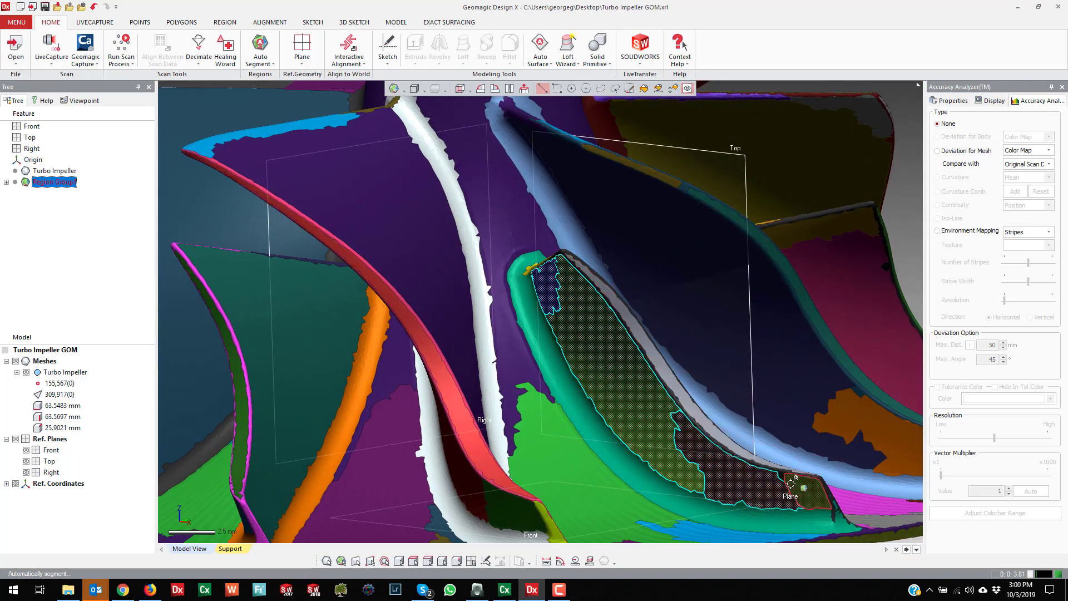
shift+click(792, 484)
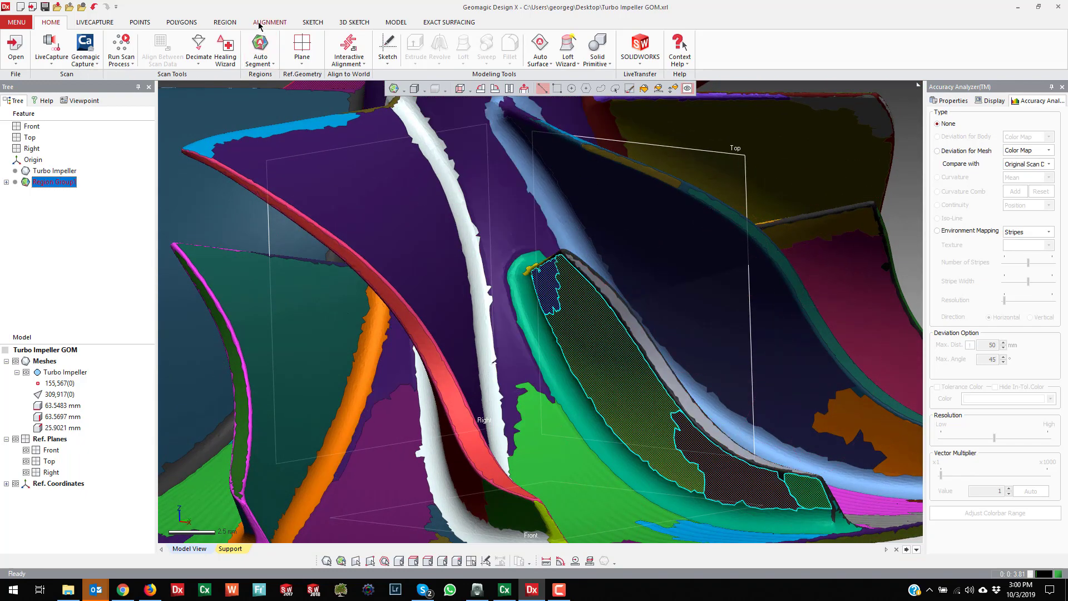
click(225, 22)
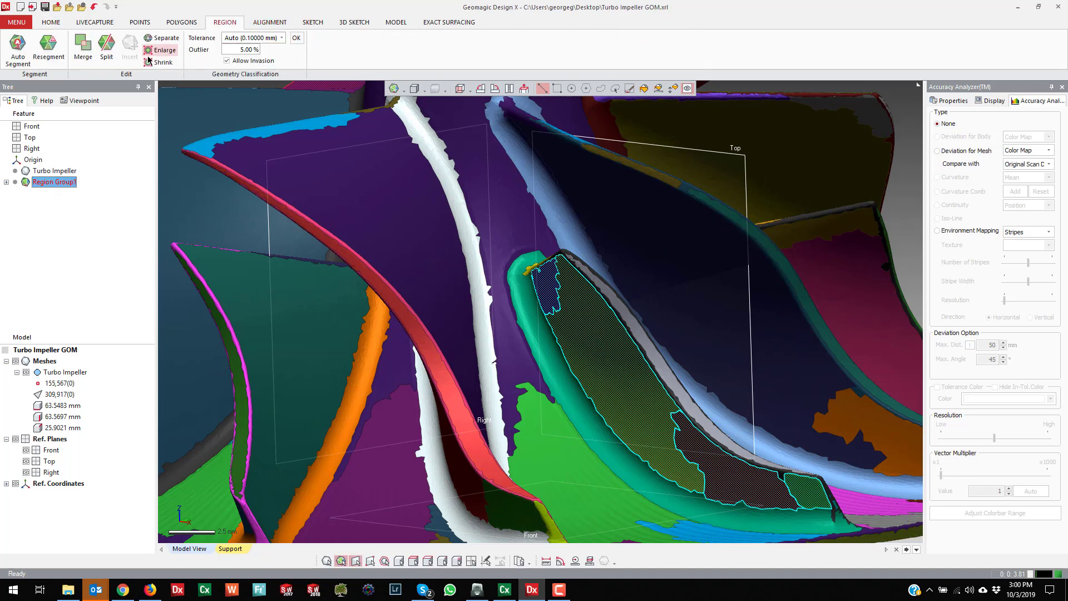
click(83, 48)
right_drag(696, 350, 565, 406)
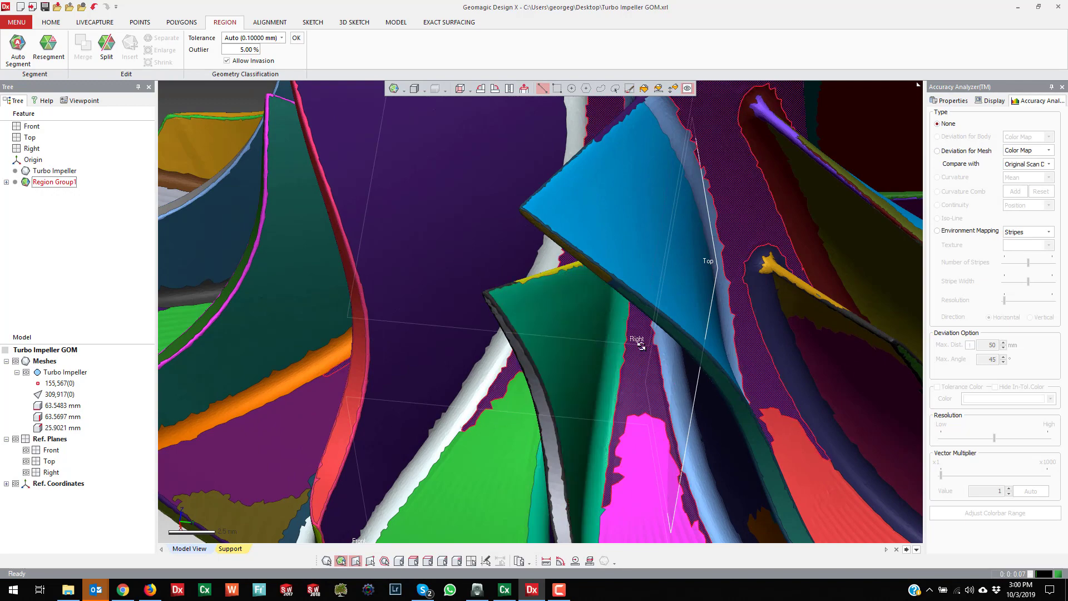
key(Escape)
Step: Select the green region on a neighbouring splitter blade to inspect how its face was segmented
right_drag(642, 346, 479, 300)
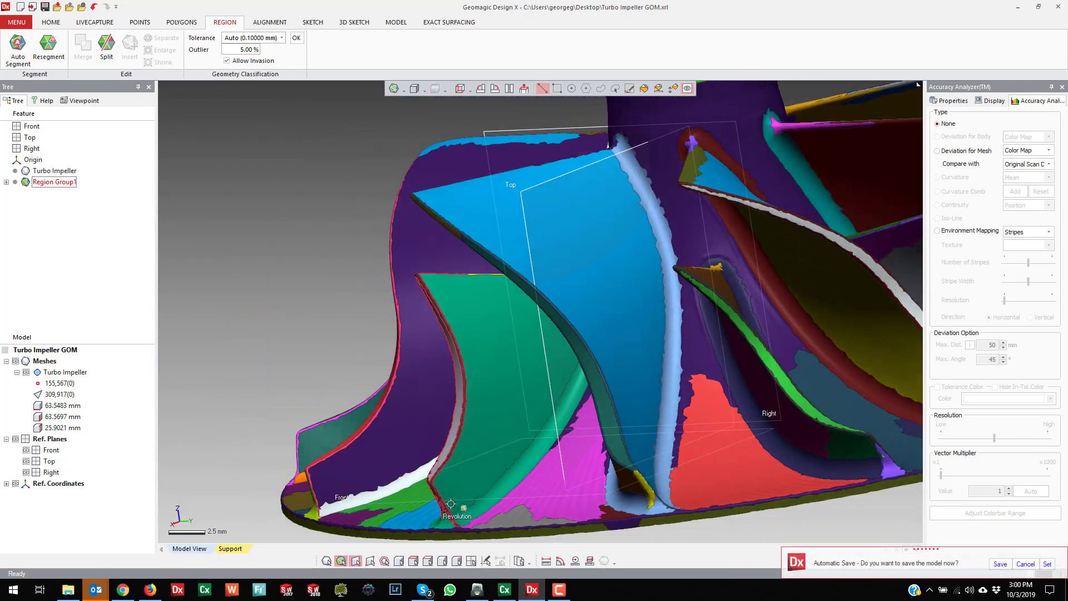
click(456, 469)
scroll(429, 387, down, 3)
right_drag(429, 386, 465, 372)
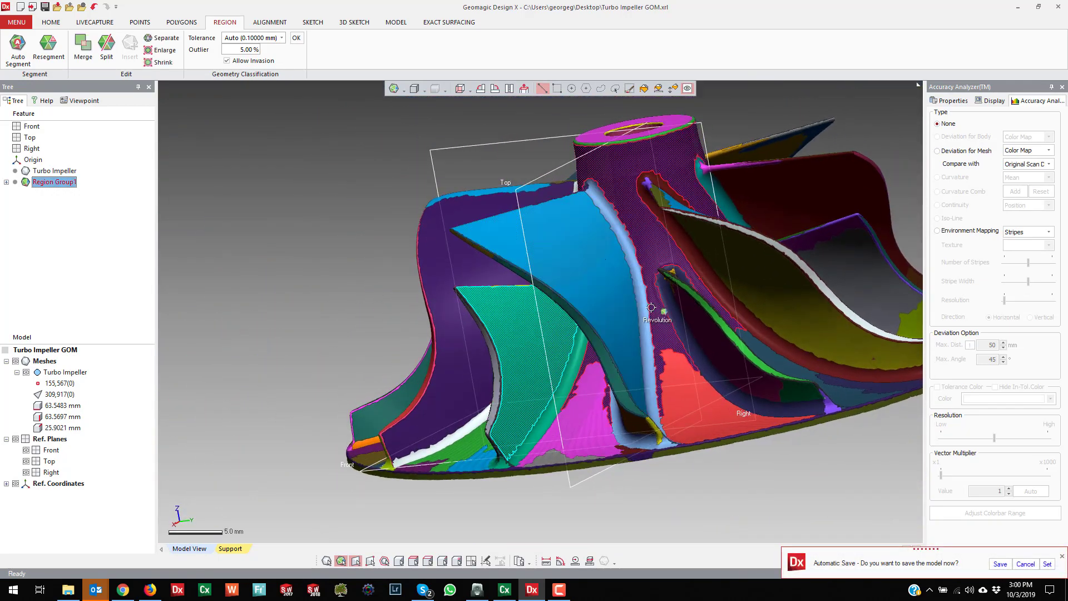
Step: Merge the large freeform region and the orange outer region on a full-length blade's face into one region
right_drag(651, 307, 441, 382)
click(503, 390)
right_drag(524, 370, 509, 268)
scroll(567, 217, up, 5)
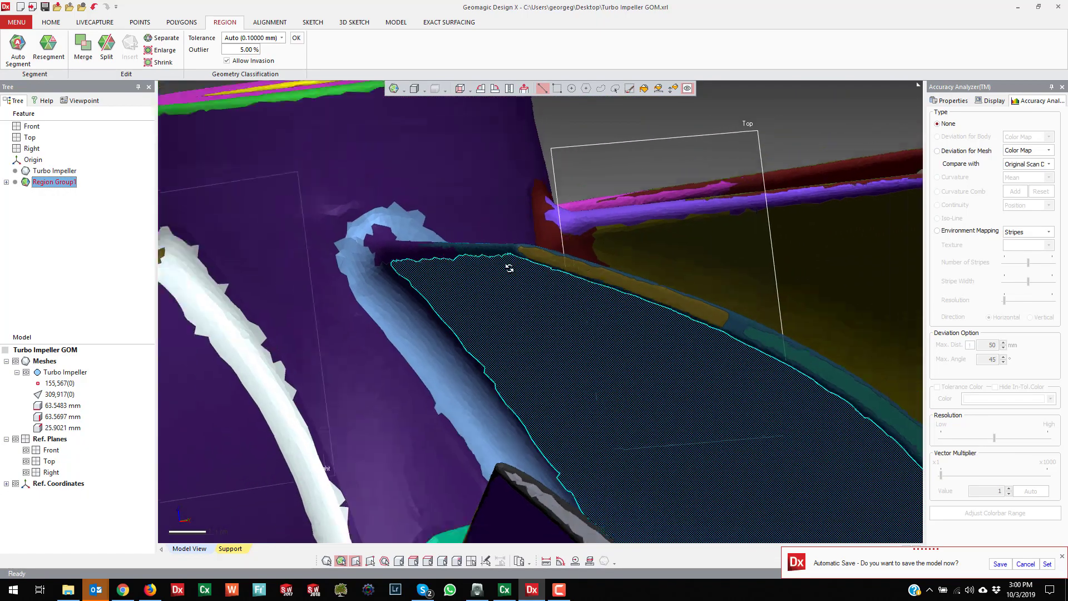
scroll(609, 303, down, 5)
scroll(710, 446, up, 6)
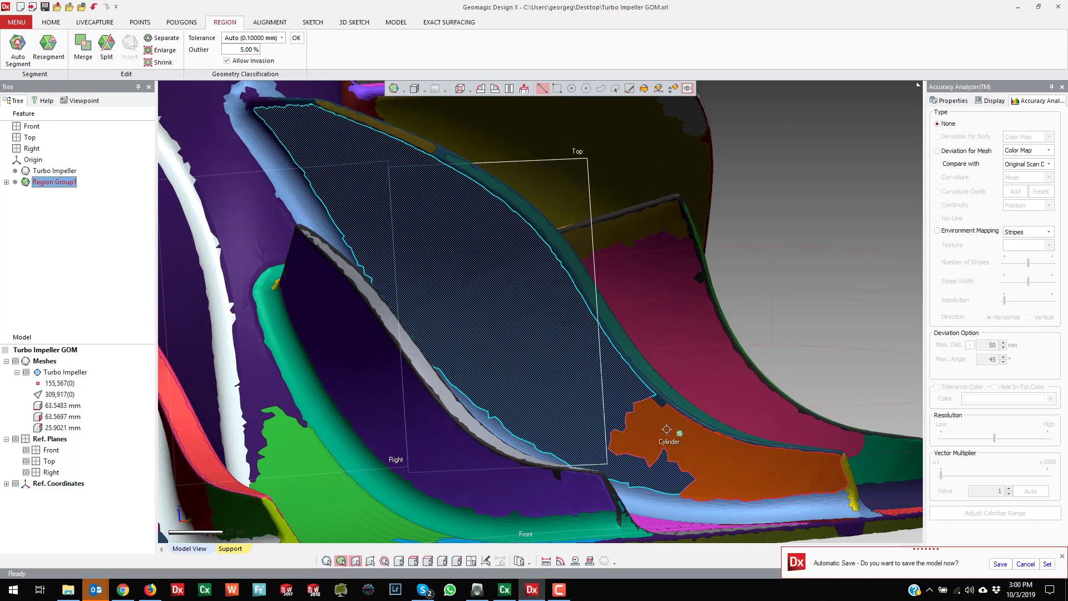
click(746, 453)
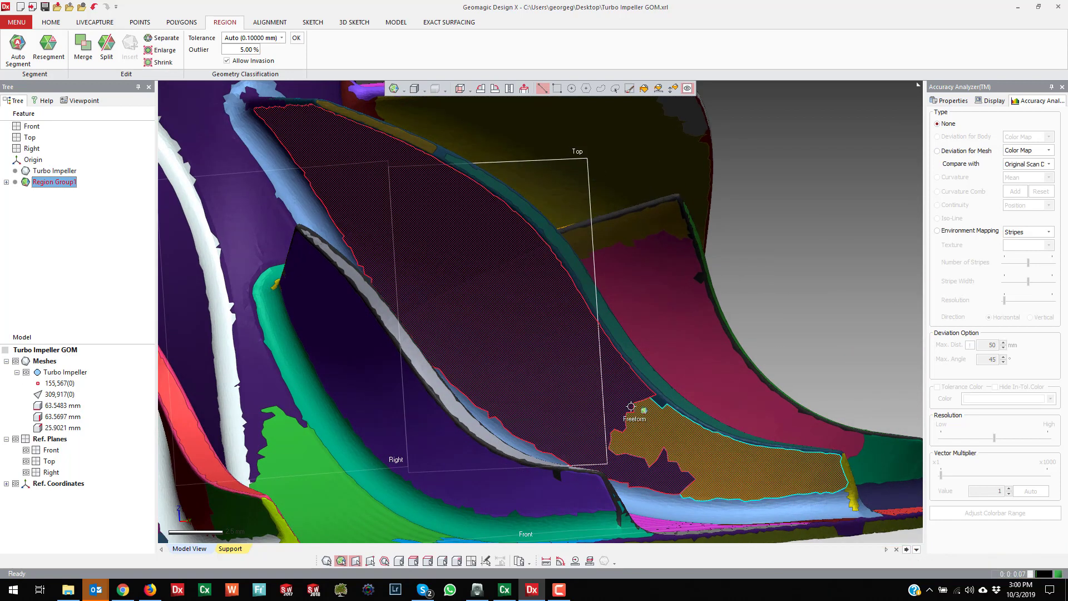
click(611, 386)
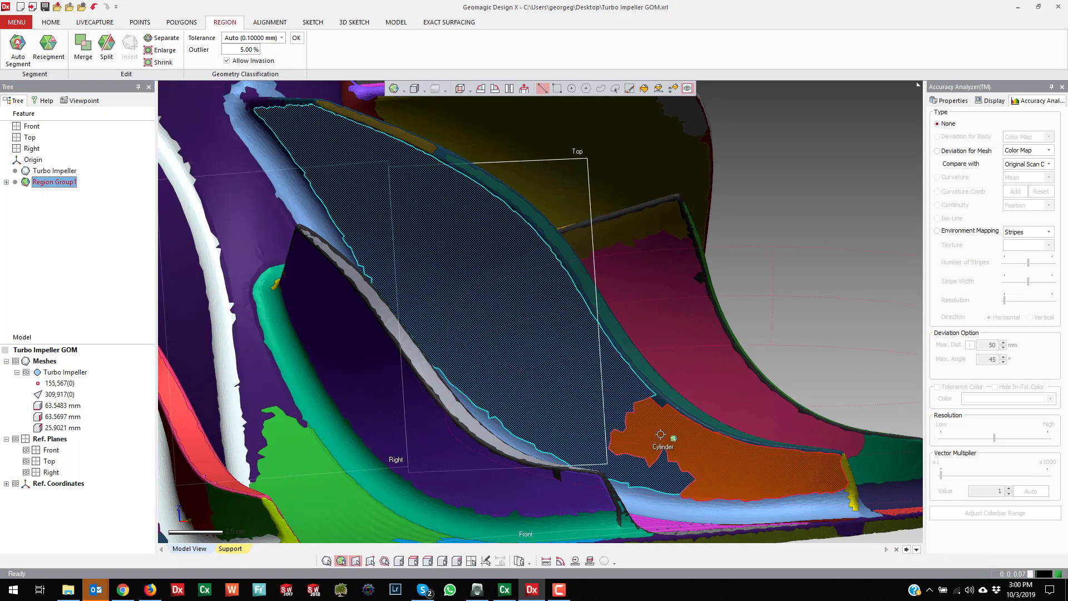
click(680, 436)
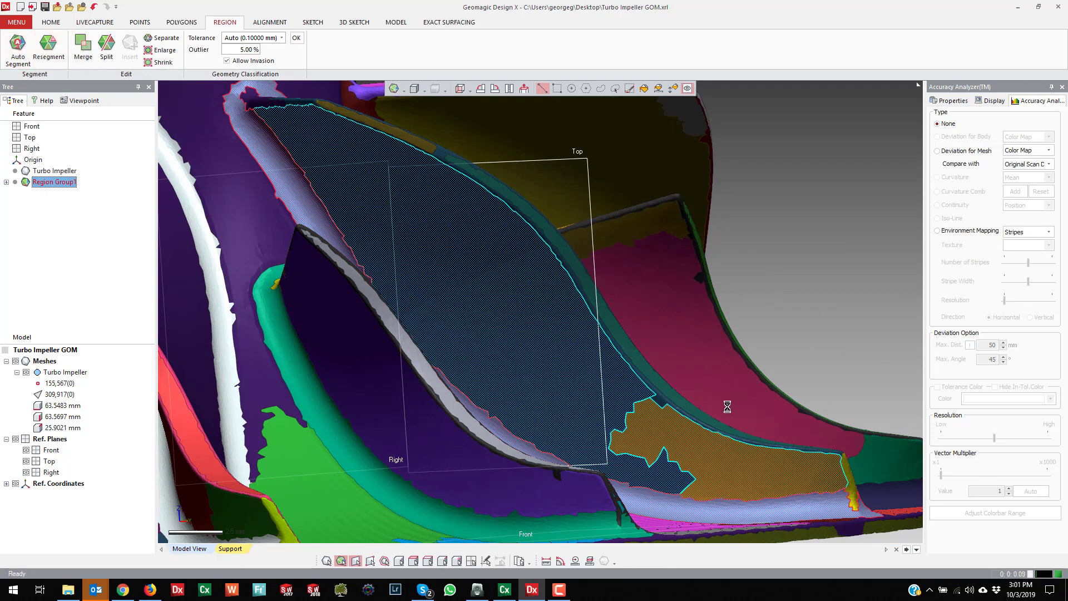
scroll(656, 393, down, 5)
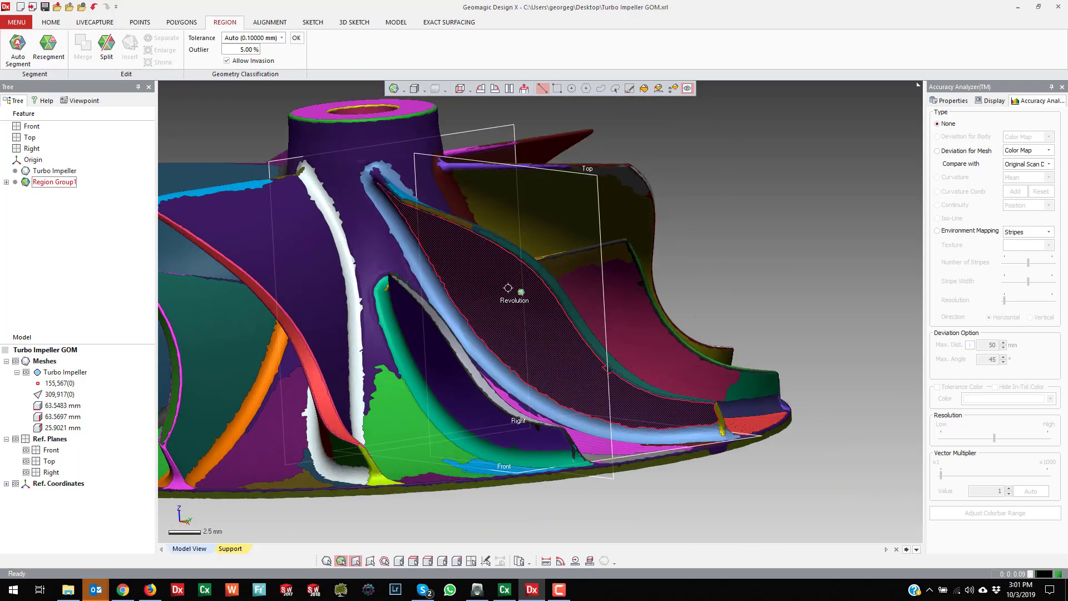
Step: Select the merged full-length blade region to inspect its extent, and clear the selection
click(508, 288)
mouse_move(508, 288)
right_down()
mouse_move(505, 262)
mouse_move(590, 289)
mouse_move(505, 299)
mouse_move(501, 289)
right_up()
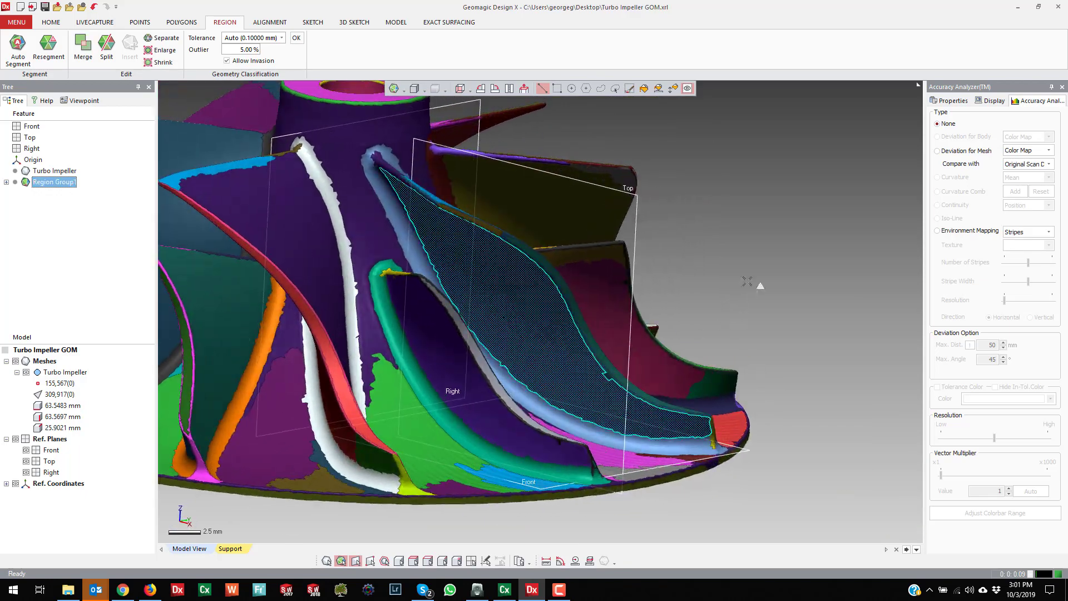
click(747, 282)
scroll(747, 282, down, 3)
right_drag(685, 292, 431, 142)
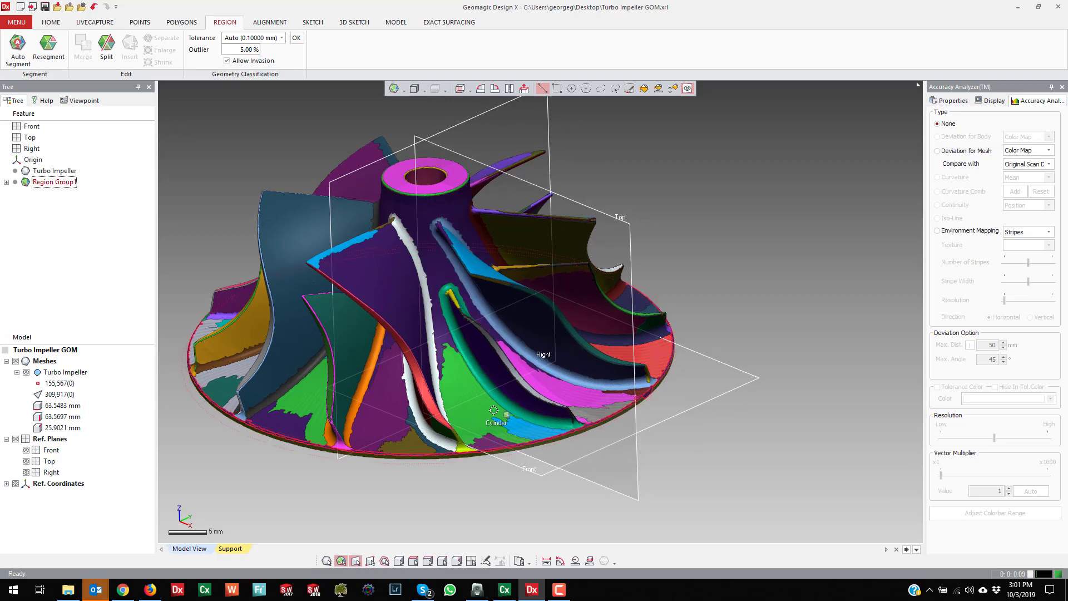
Step: Add a reference vector at the intersection of the Top and Right planes using the Intersect 2 Planes method
scroll(493, 410, down, 3)
click(50, 22)
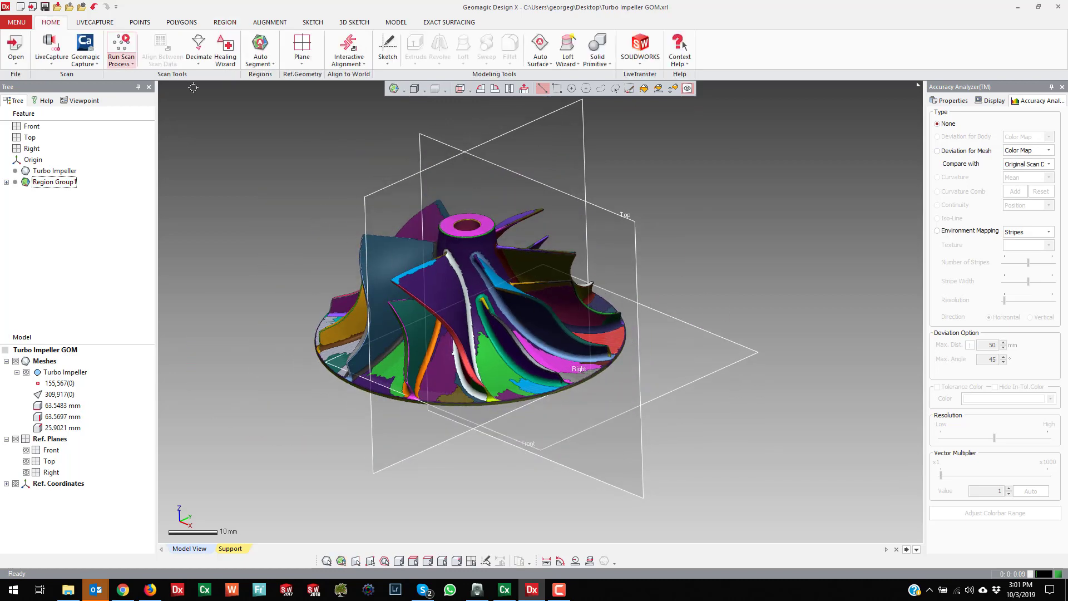
click(489, 140)
ctrl+click(416, 134)
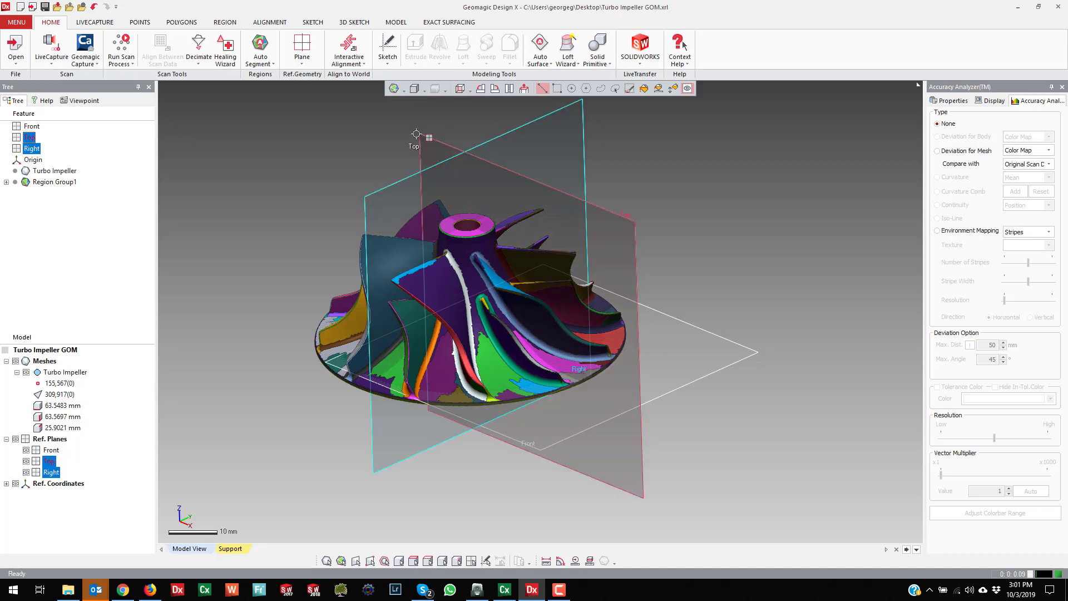
click(303, 63)
click(310, 105)
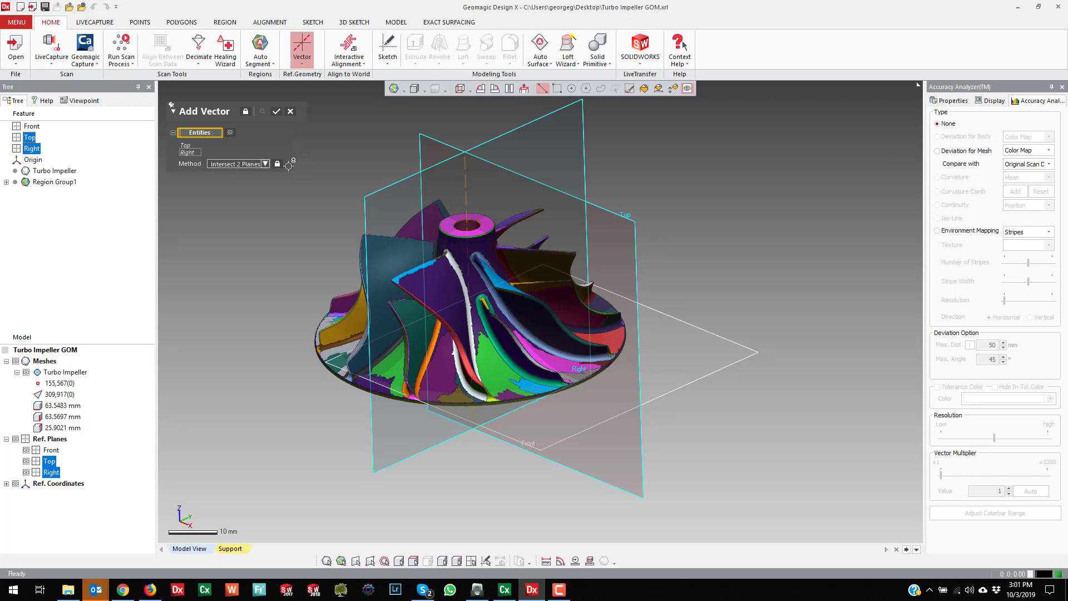
click(277, 111)
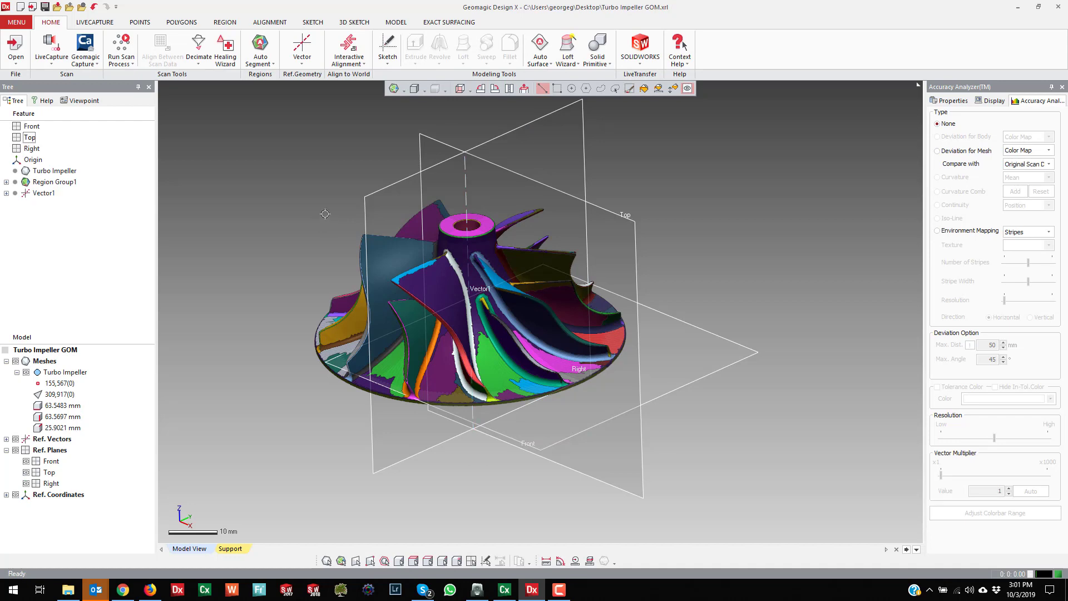
Step: Start a mesh sketch with the Rotational Method, using Vector1 as the central axis and Right as the base plane
right_drag(322, 217, 375, 158)
right_click(385, 151)
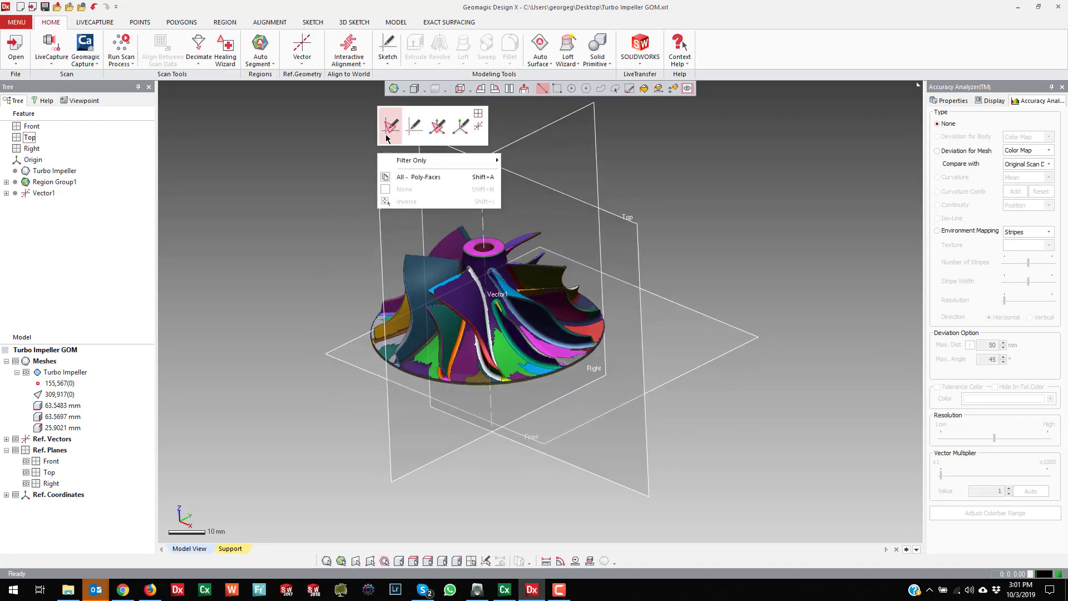
click(389, 127)
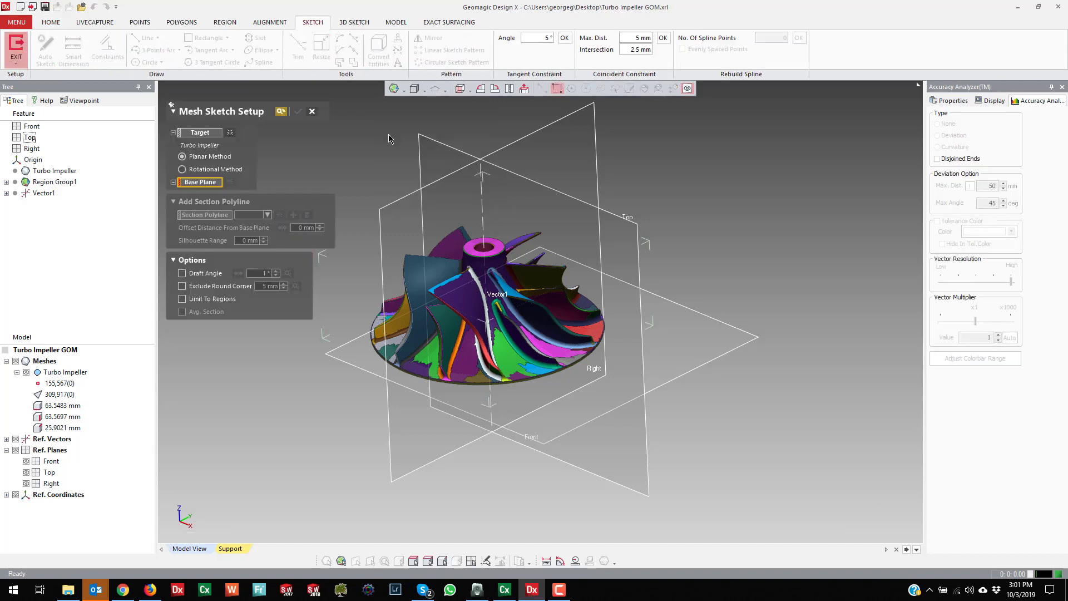
click(207, 169)
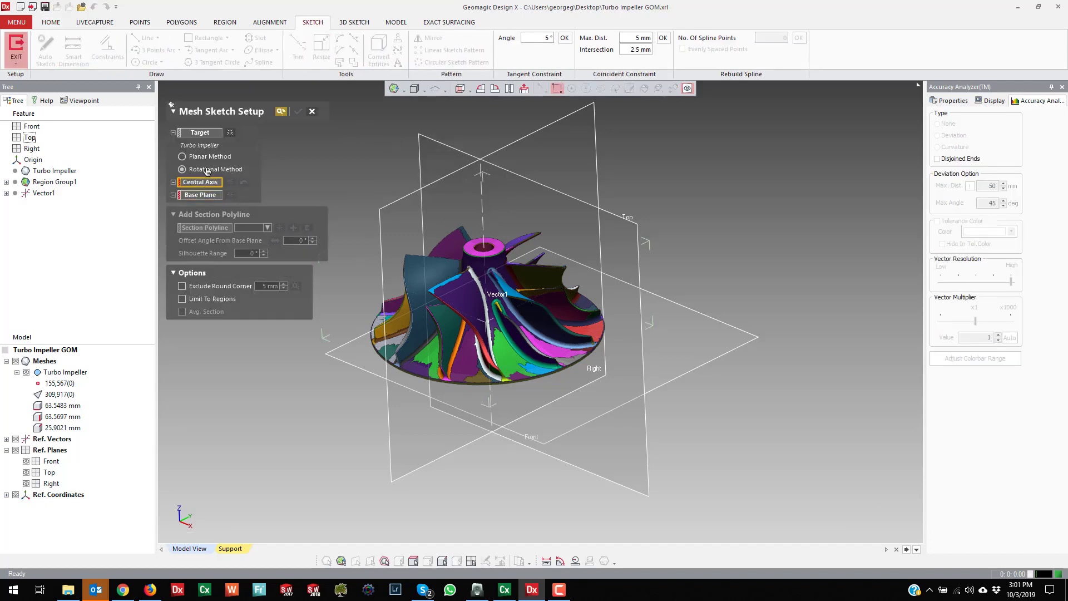
click(485, 172)
click(484, 174)
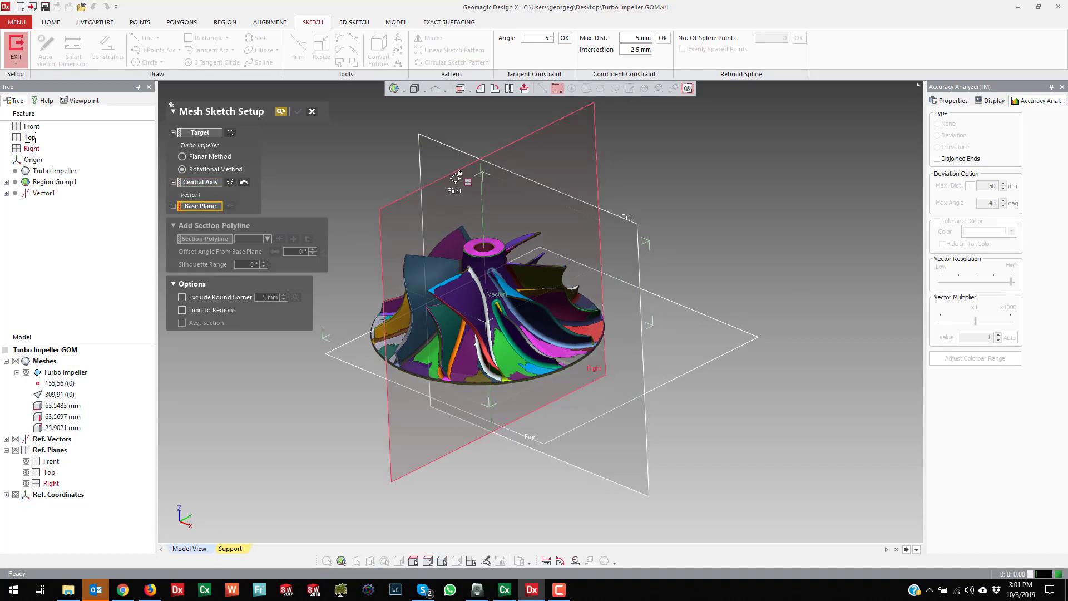
click(437, 178)
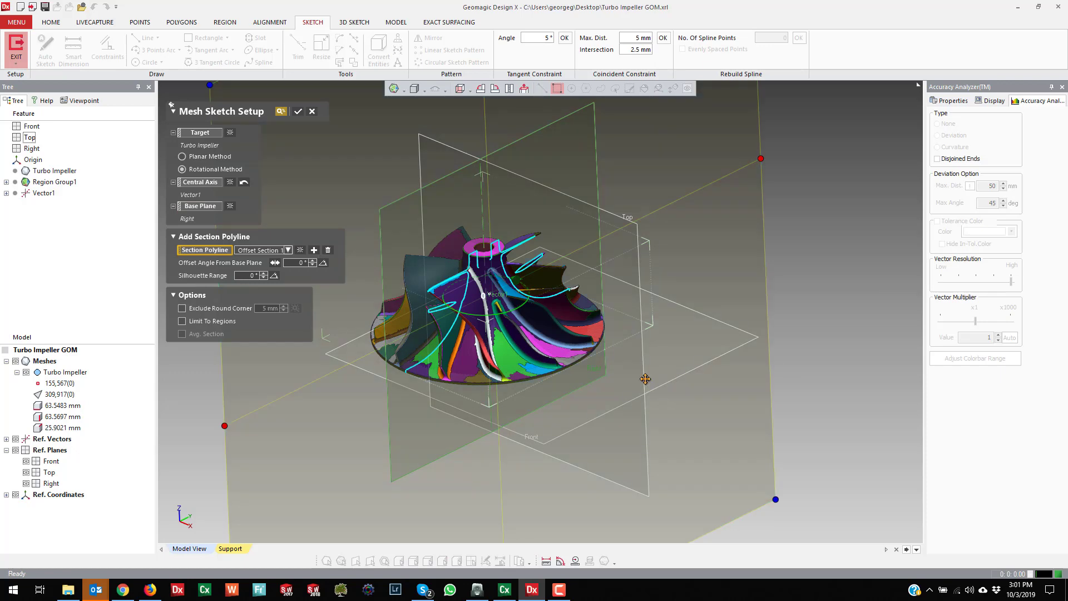
Step: Set the section polyline's silhouette range to 40° and accept the mesh sketch setup
right_drag(645, 379, 543, 352)
right_drag(617, 319, 622, 341)
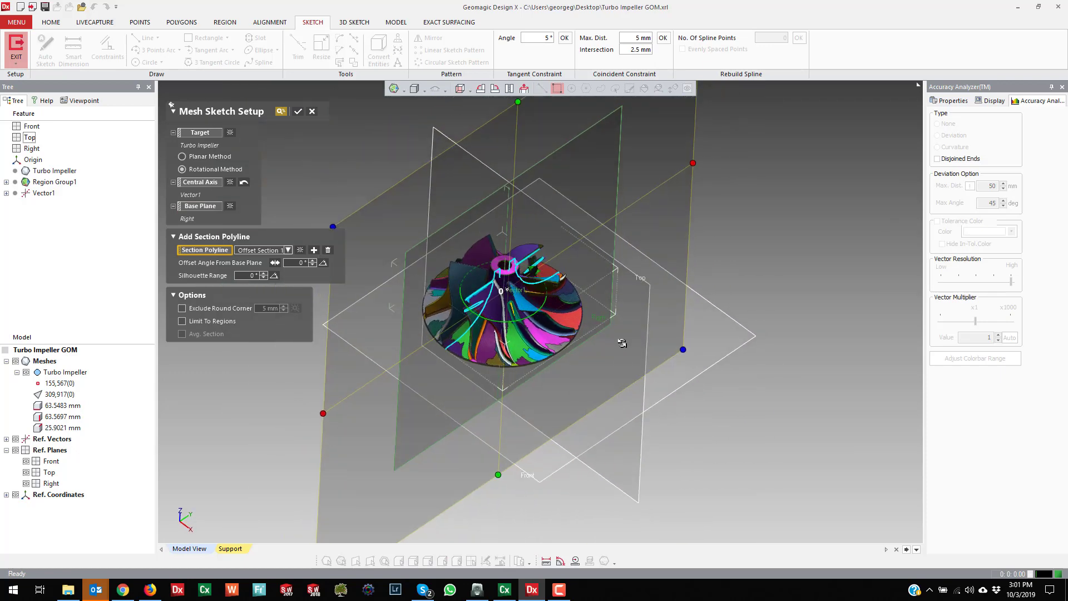
key(alt+7)
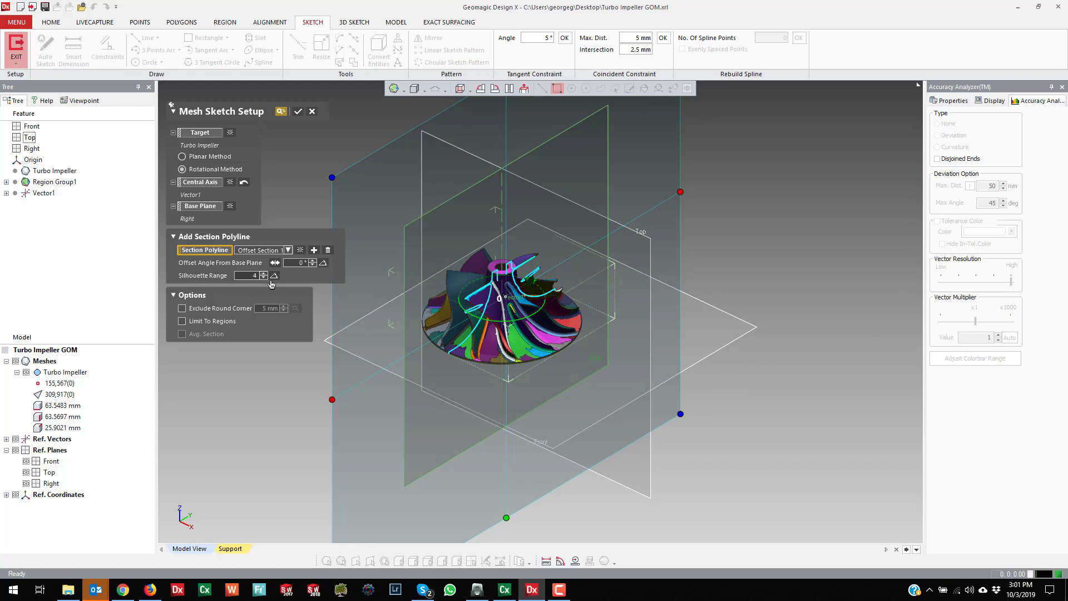
key(Return)
scroll(499, 285, down, 3)
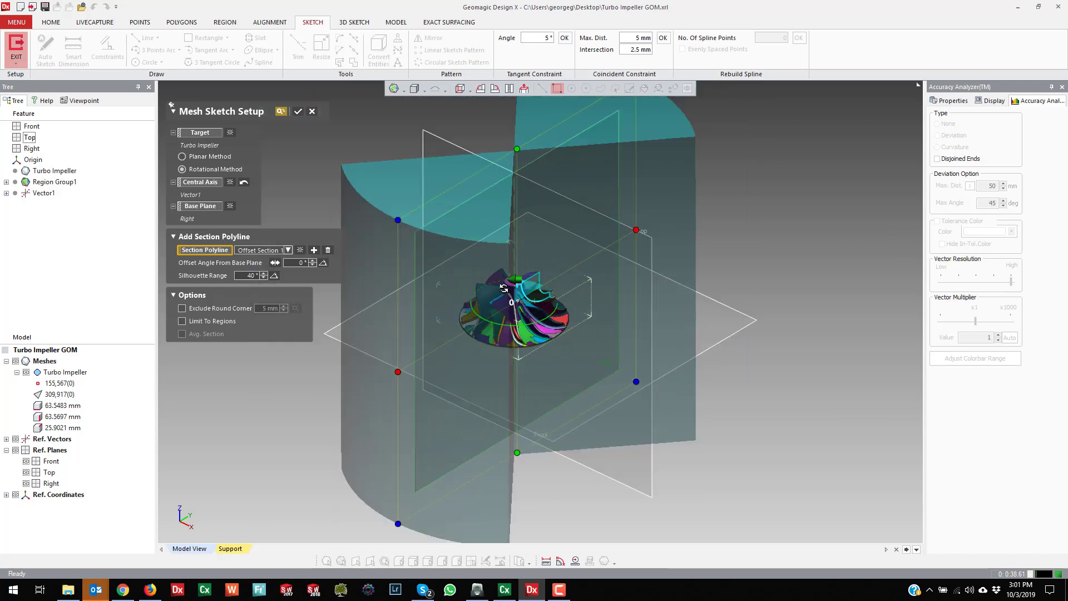
right_drag(544, 233, 514, 297)
scroll(514, 296, up, 6)
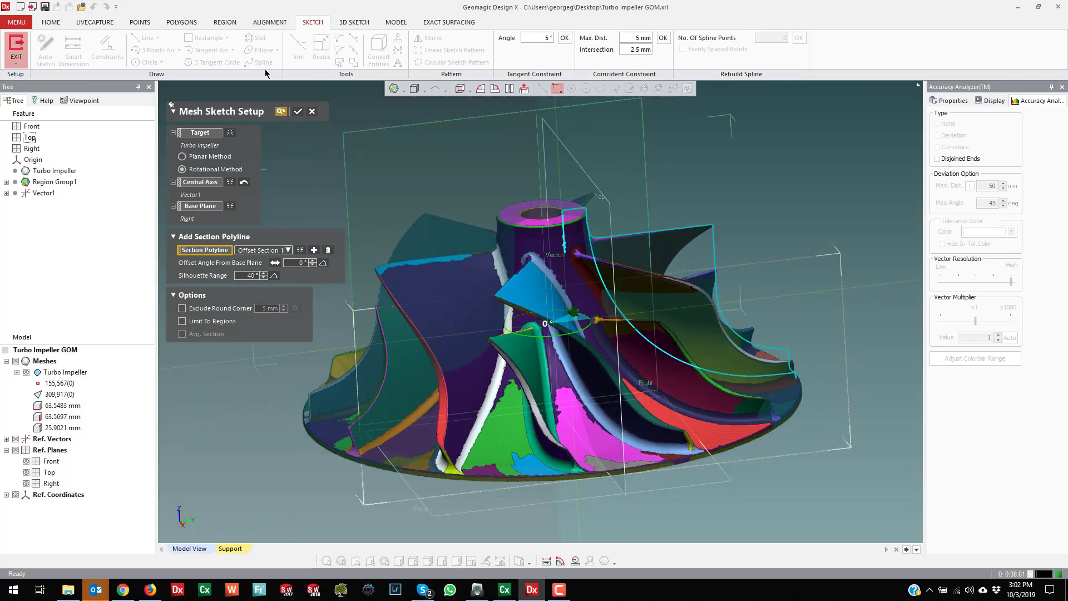
click(298, 112)
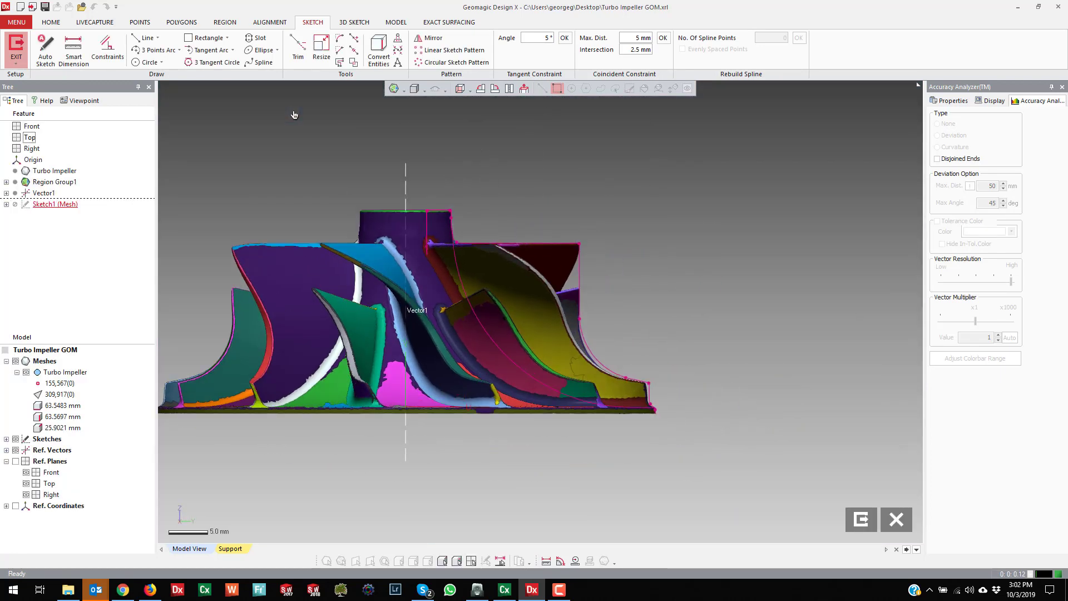
Step: Hide the impeller mesh and examine the extracted silhouette, including its lower rim, against the briefly redisplayed mesh
key(ctrl+1)
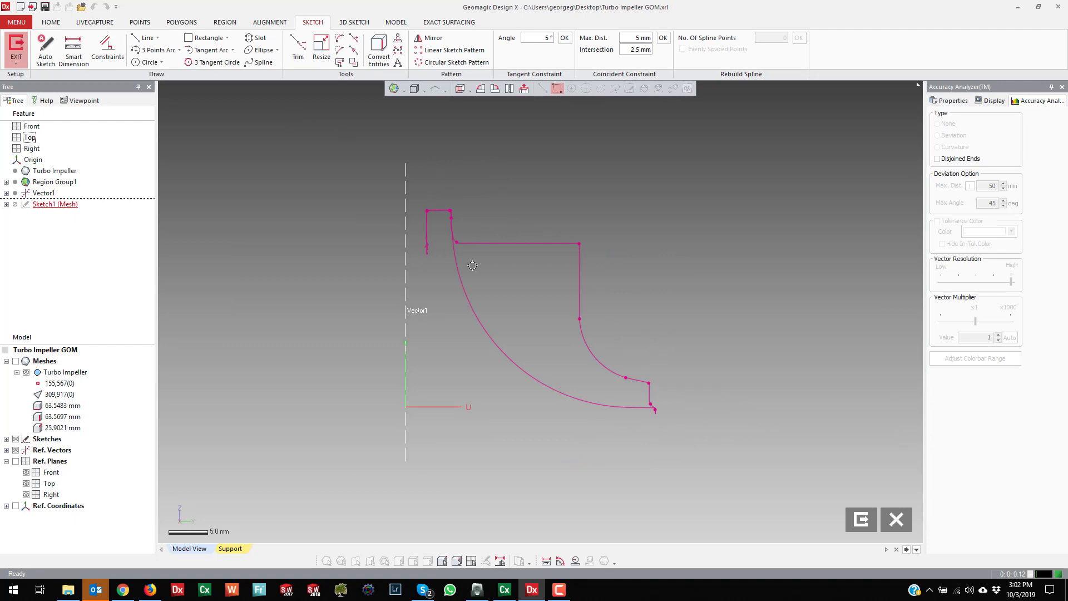
scroll(634, 427, up, 8)
scroll(650, 397, down, 8)
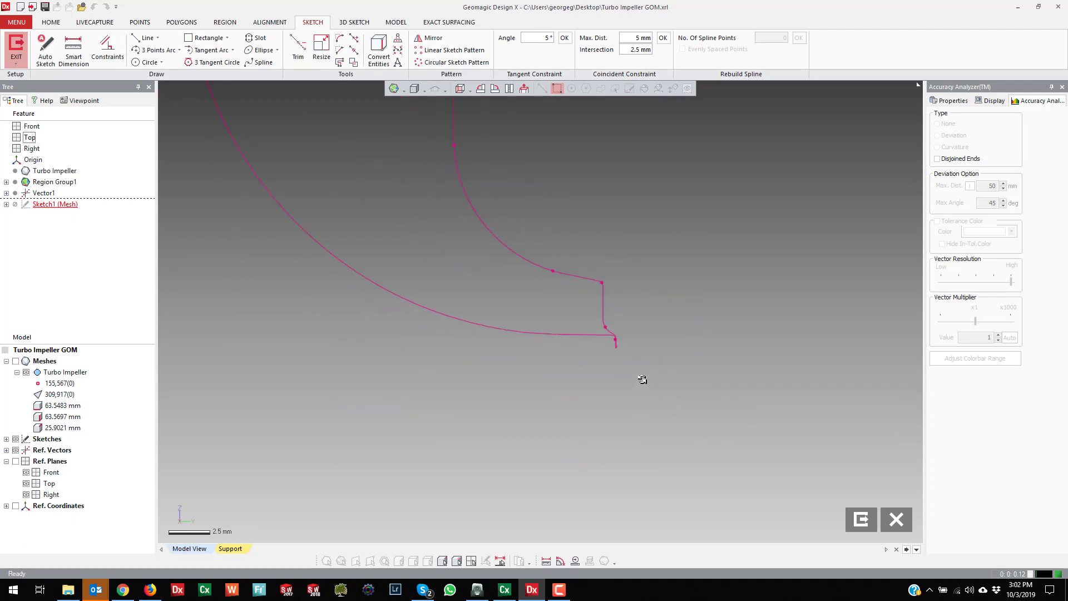
scroll(412, 193, down, 2)
scroll(429, 172, up, 3)
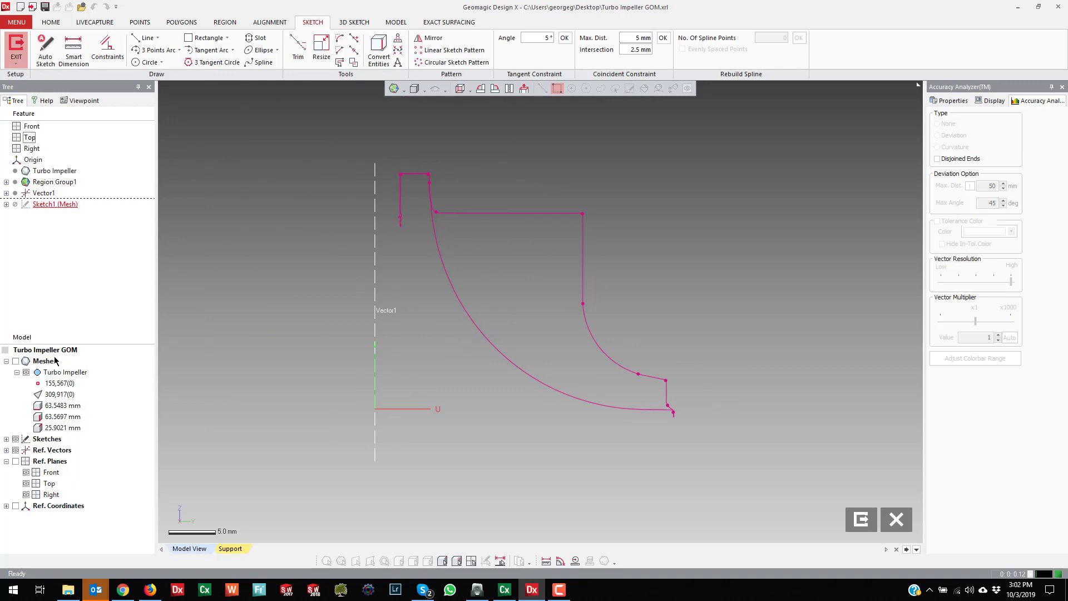
click(15, 361)
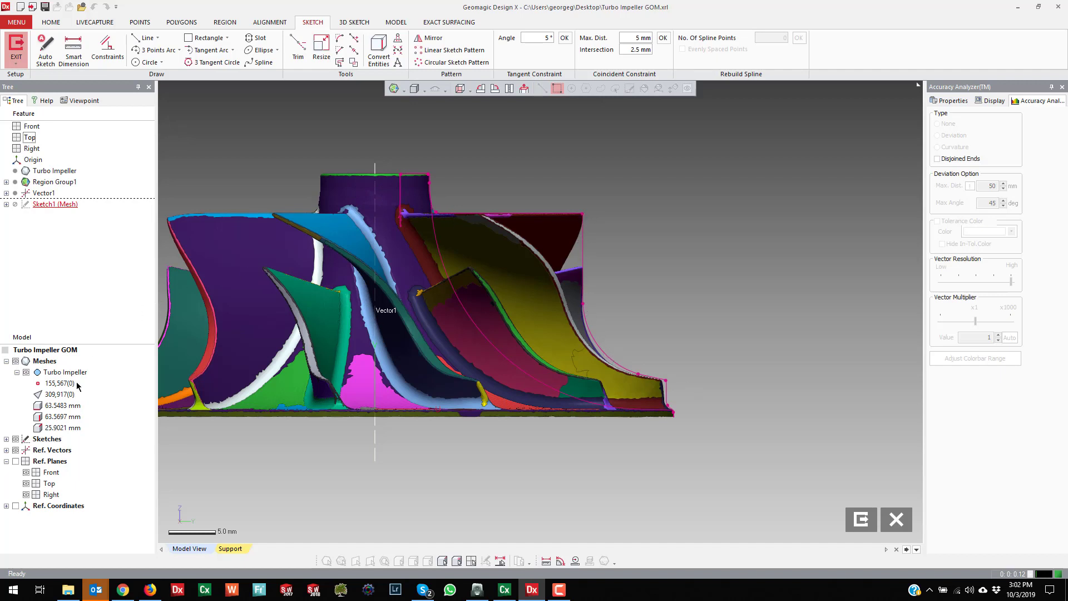
click(15, 361)
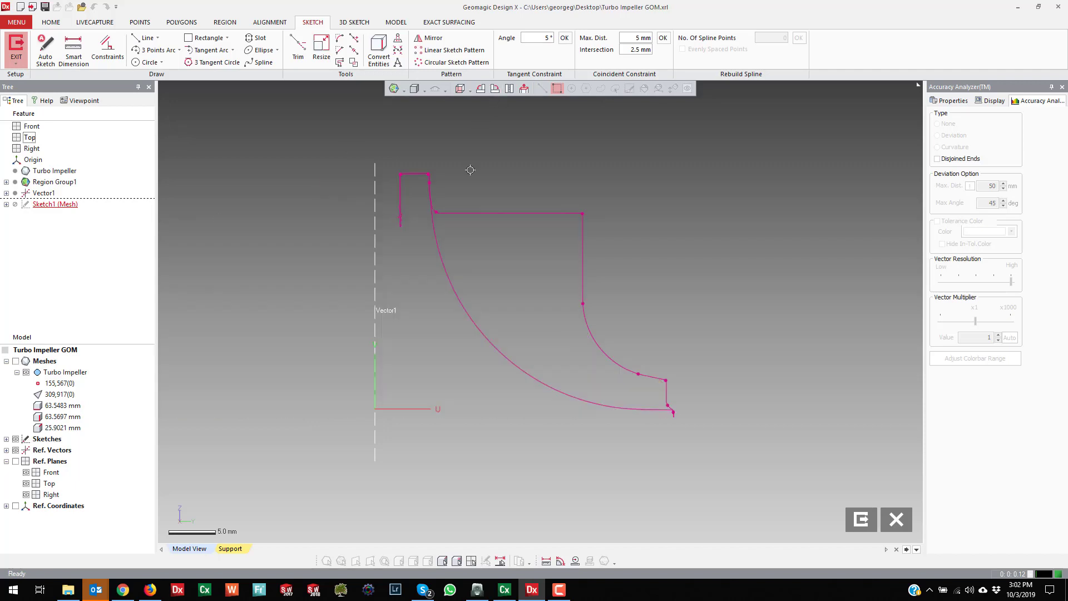
Step: Draw a rectangle enclosing the whole impeller silhouette beside the central axis
scroll(415, 192, up, 2)
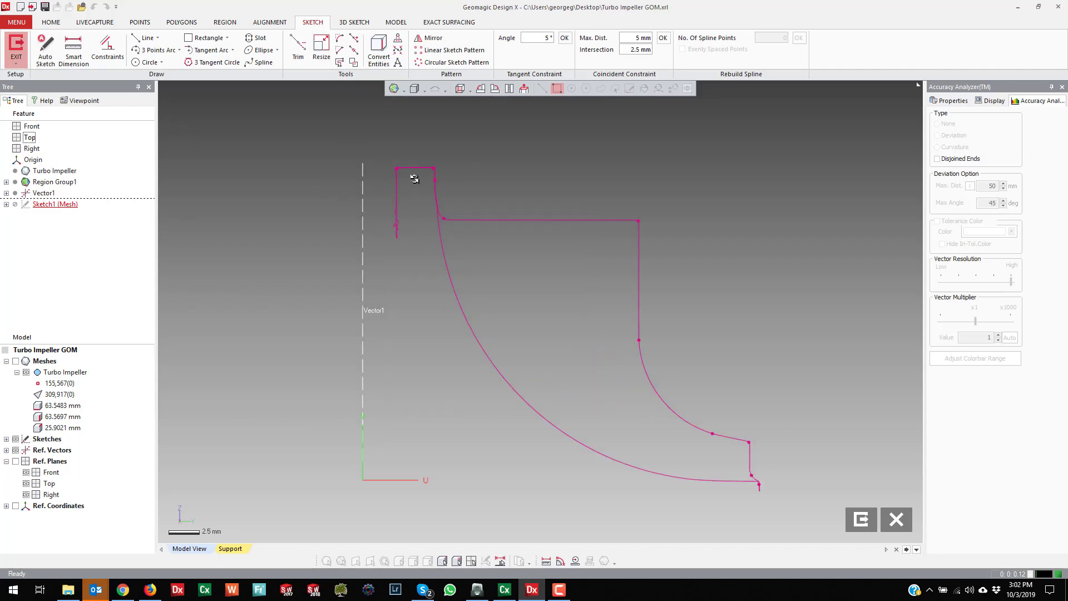
click(207, 38)
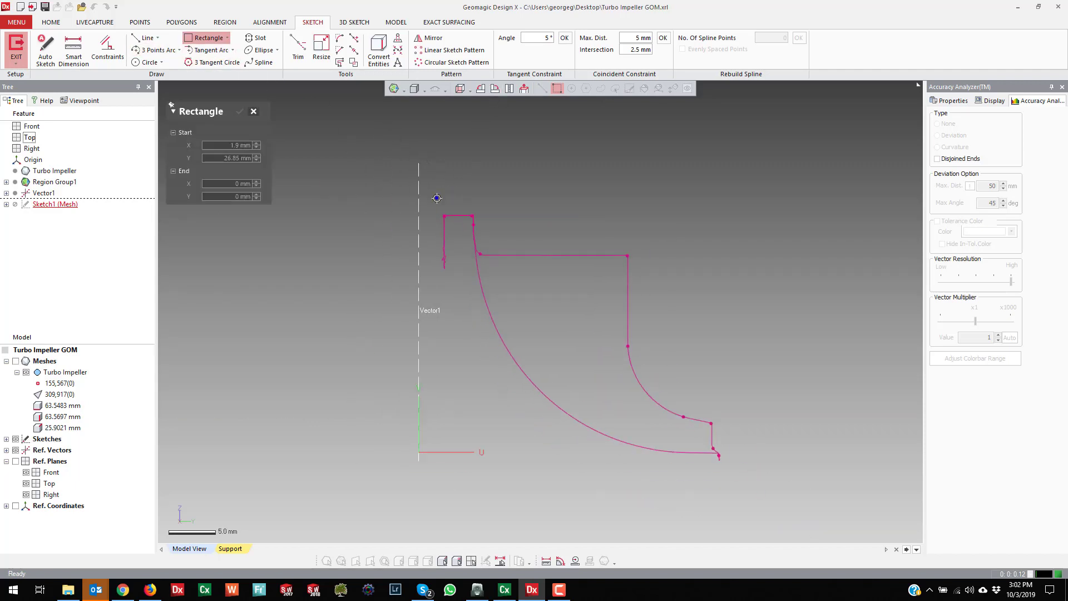
click(437, 198)
click(749, 484)
key(Escape)
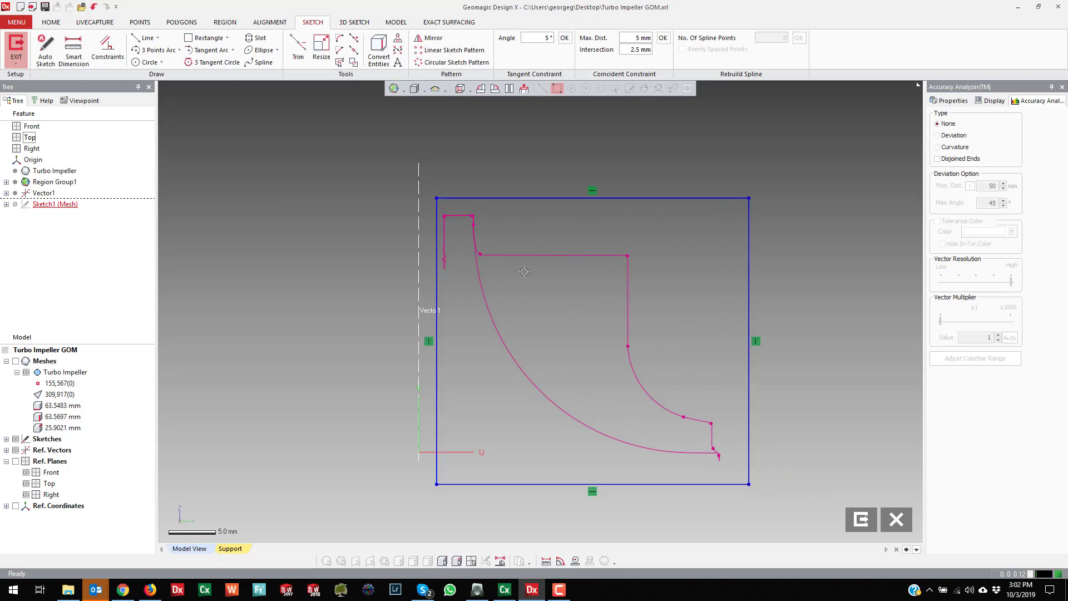
Step: Align the rectangle's upper and axis-side edges with the silhouette's hub, and its lower edge with the end of the rim
scroll(441, 213, up, 2)
drag(462, 193, 449, 246)
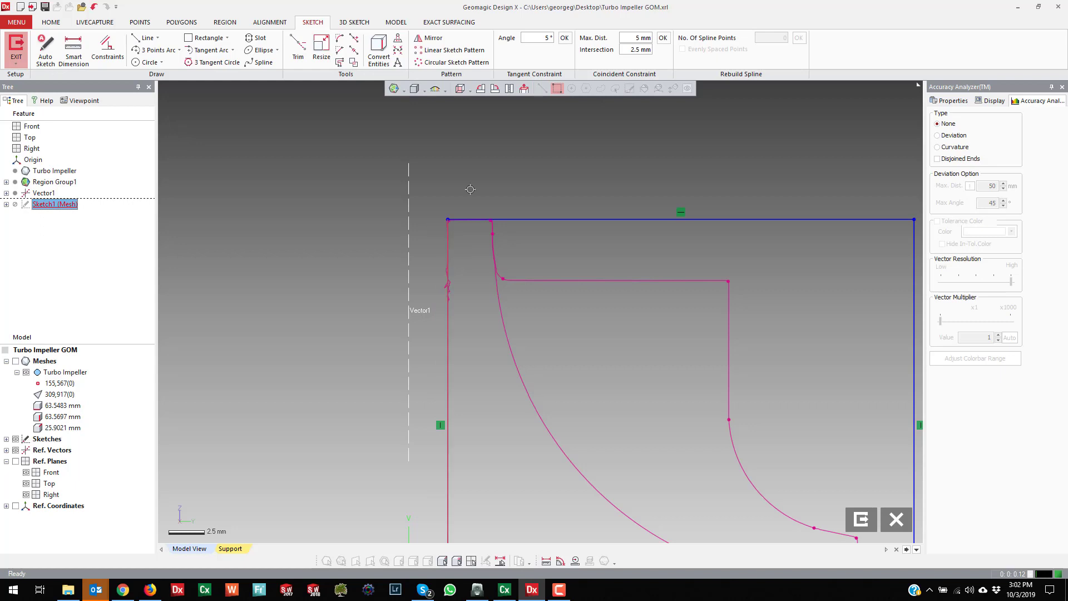
scroll(487, 155, down, 2)
scroll(653, 372, up, 4)
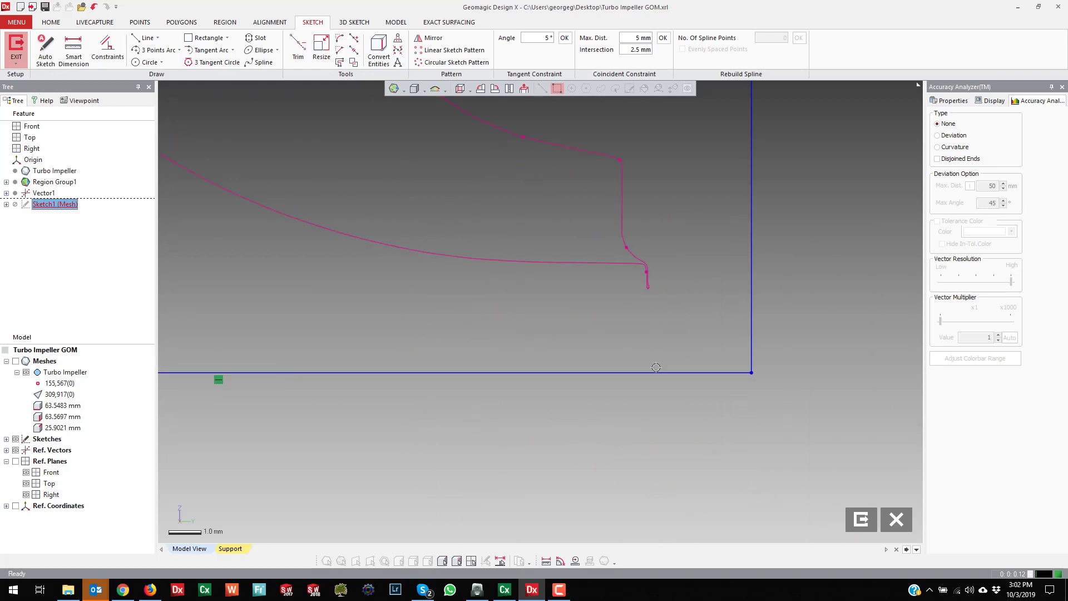
drag(654, 372, 649, 289)
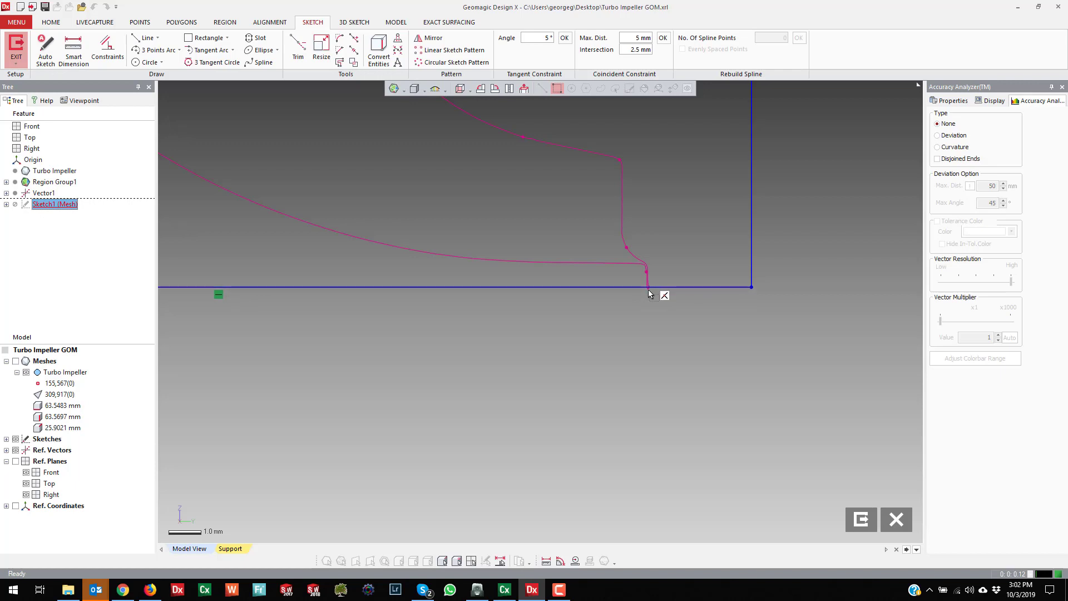
scroll(653, 288, up, 2)
scroll(654, 289, up, 2)
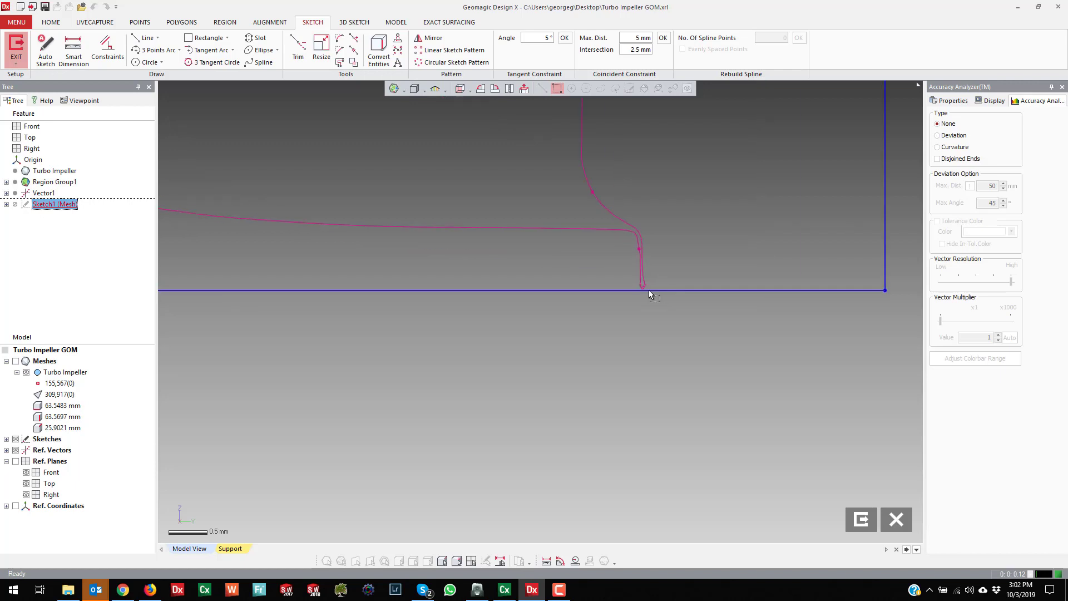
drag(646, 291, 646, 291)
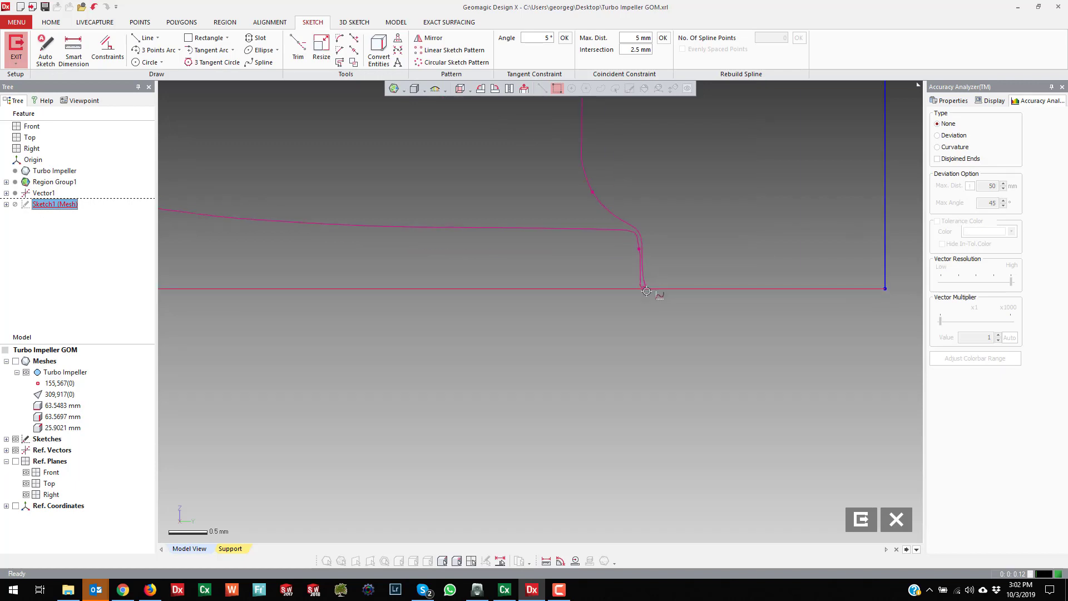
scroll(688, 325, down, 2)
scroll(540, 312, down, 4)
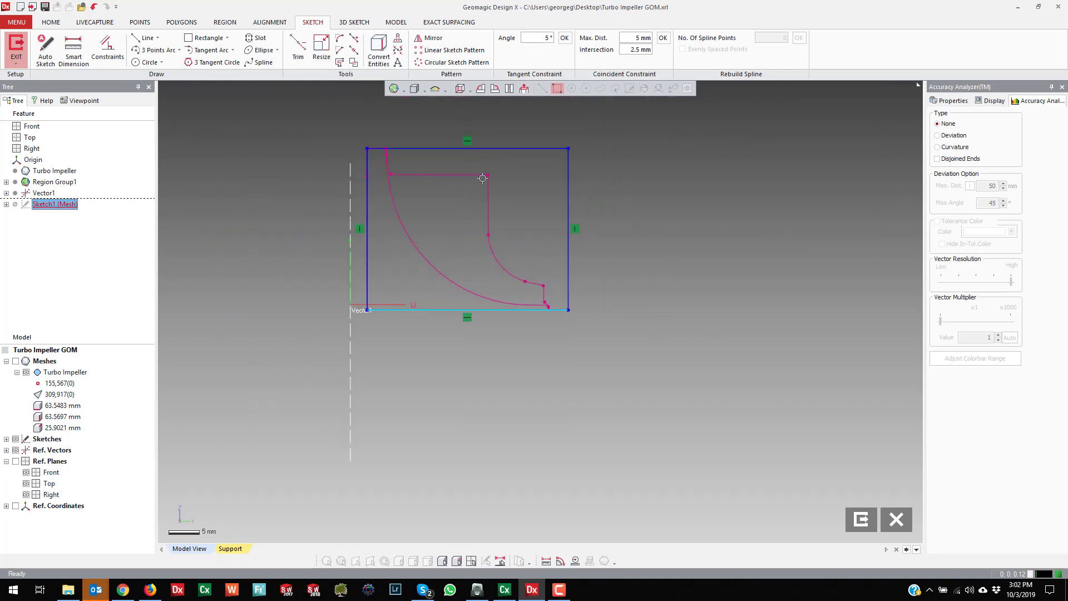
Step: Delete only the rectangle's outer vertical edge, keeping its upper, lower and axis-side edges
scroll(550, 302, up, 2)
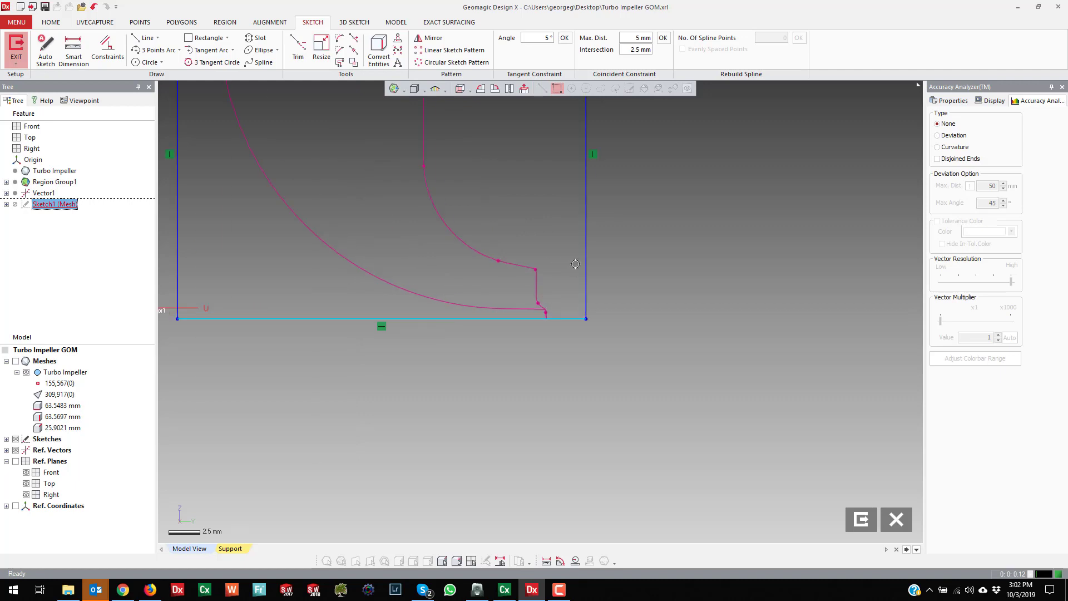
scroll(584, 217, down, 4)
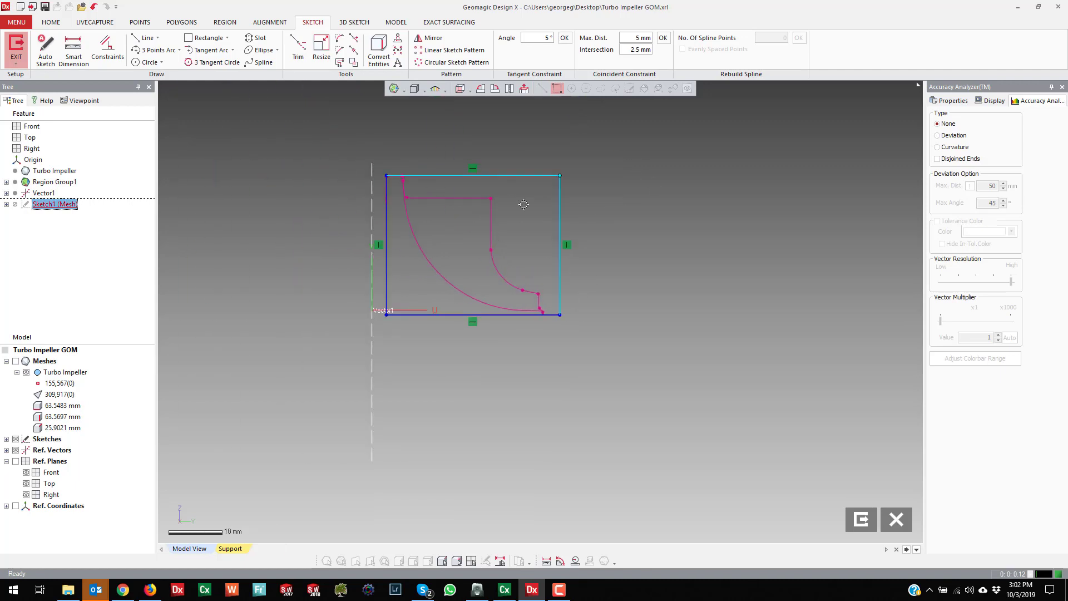
key(Delete)
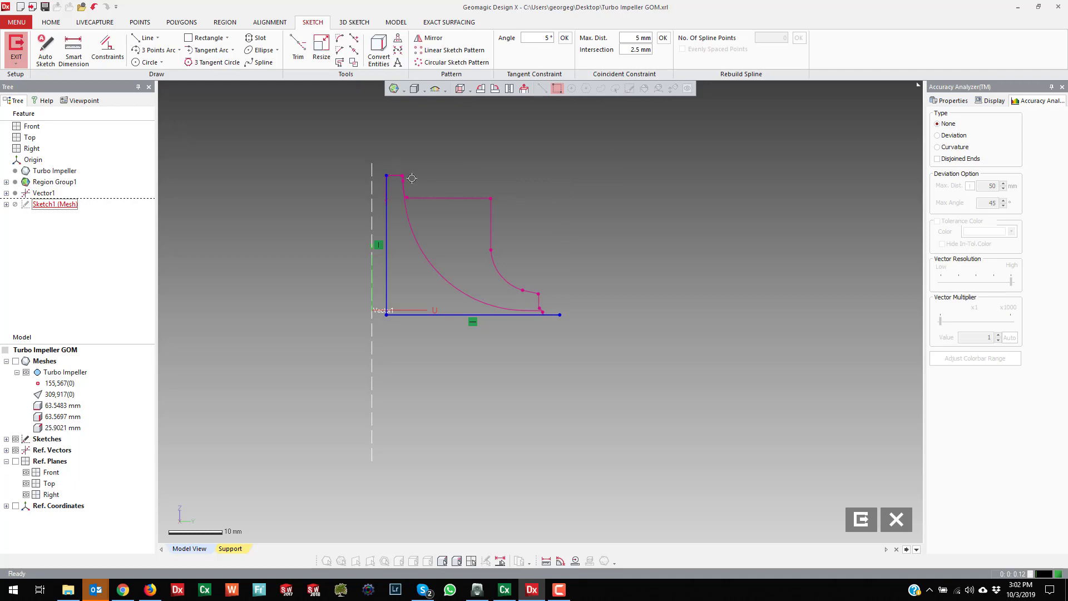
key(ctrl+z)
click(561, 206)
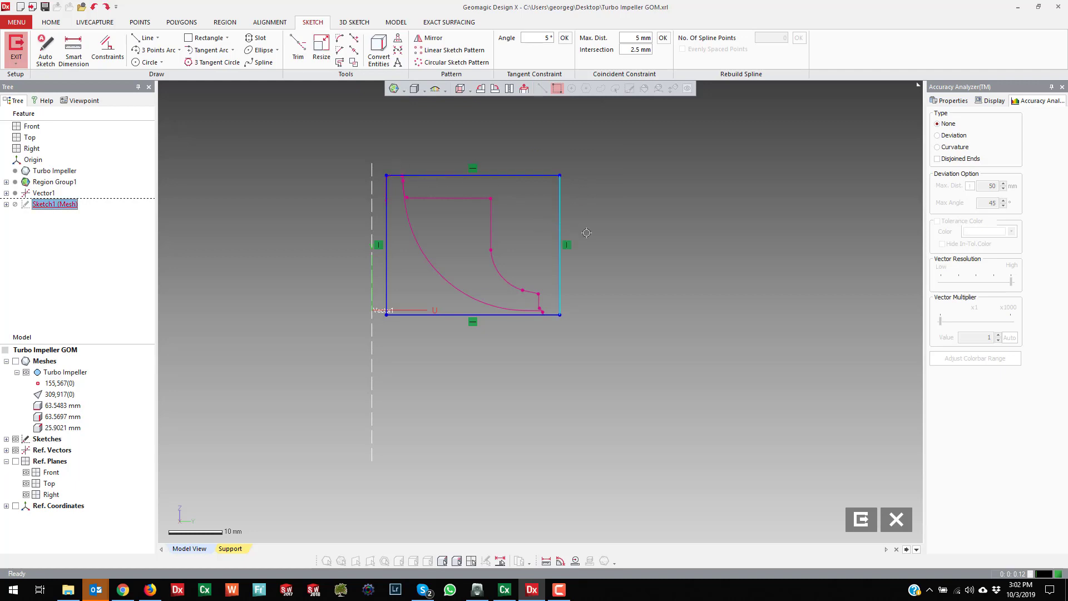
click(610, 237)
Step: Sketch a horizontal line about 12.55 mm long at the silhouette's lower rim and align it with the hub curve's flat end
scroll(396, 226, up, 5)
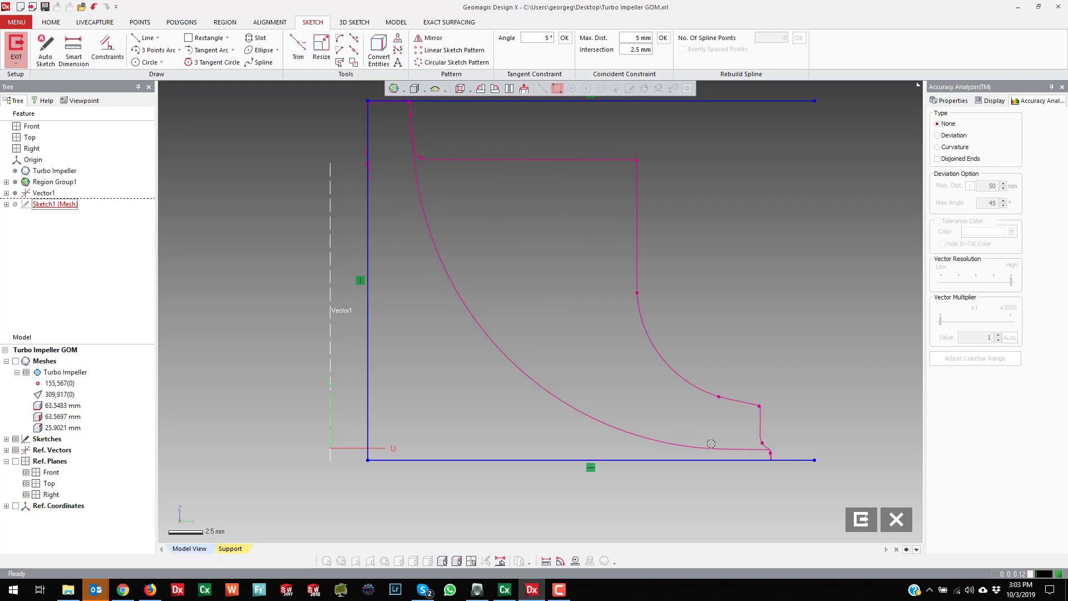
right_click(767, 279)
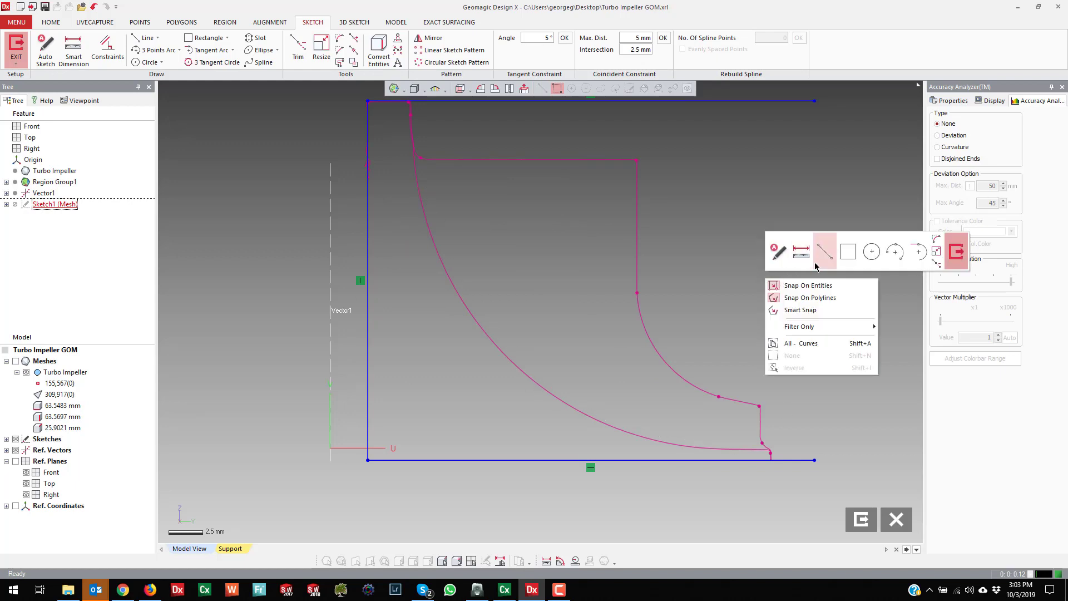
click(806, 248)
scroll(770, 439, up, 4)
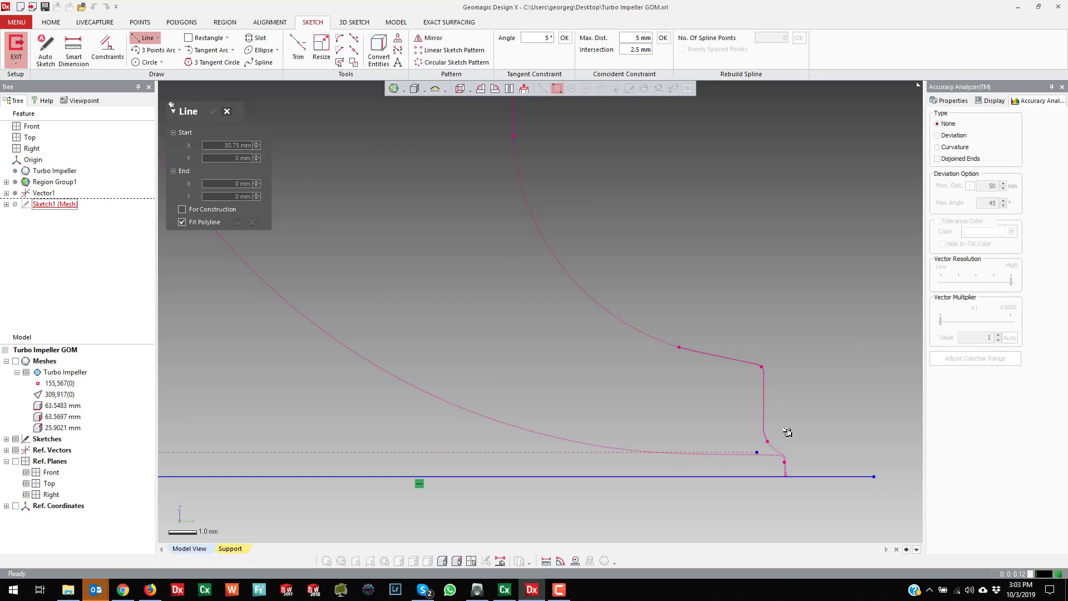
click(813, 449)
click(459, 449)
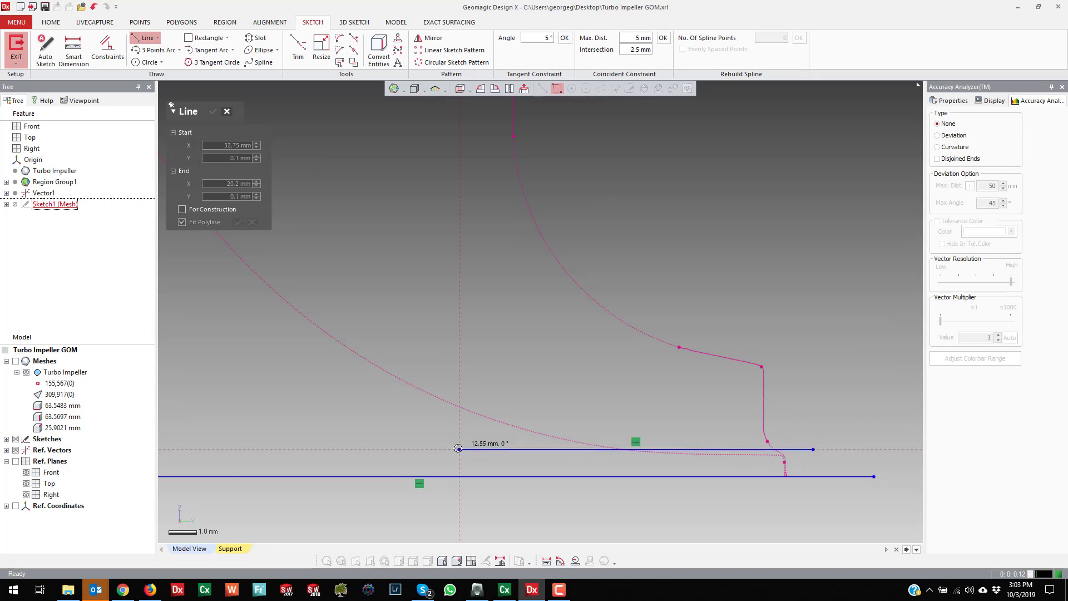
key(Escape)
click(751, 449)
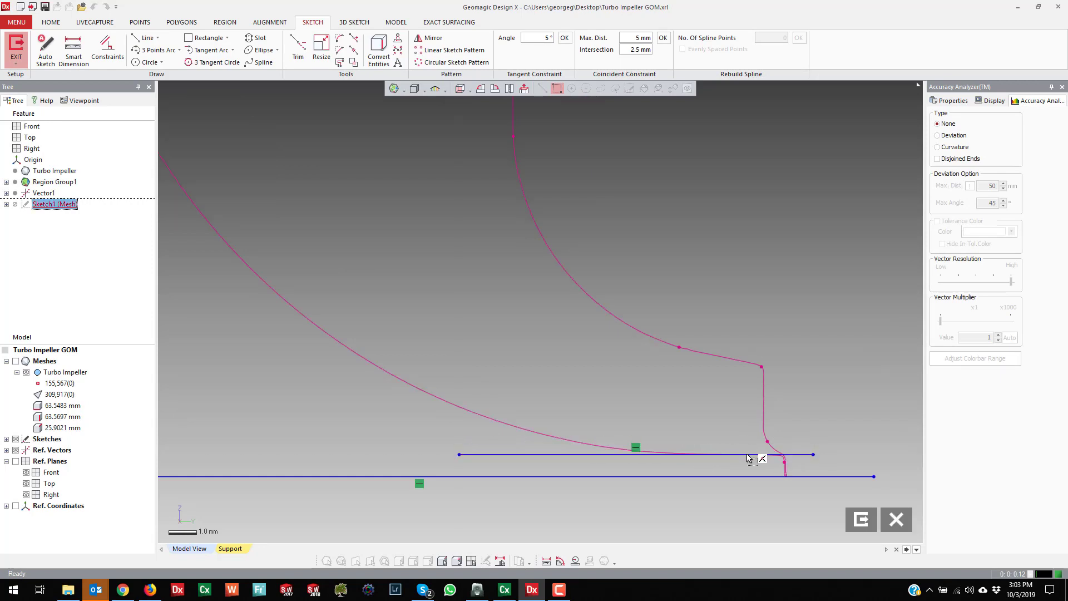
Step: Compare the silhouette around the hub's upper neck with the mesh in plain shaded display, and hide the mesh again
scroll(588, 391, down, 3)
scroll(588, 391, down, 2)
scroll(401, 233, up, 6)
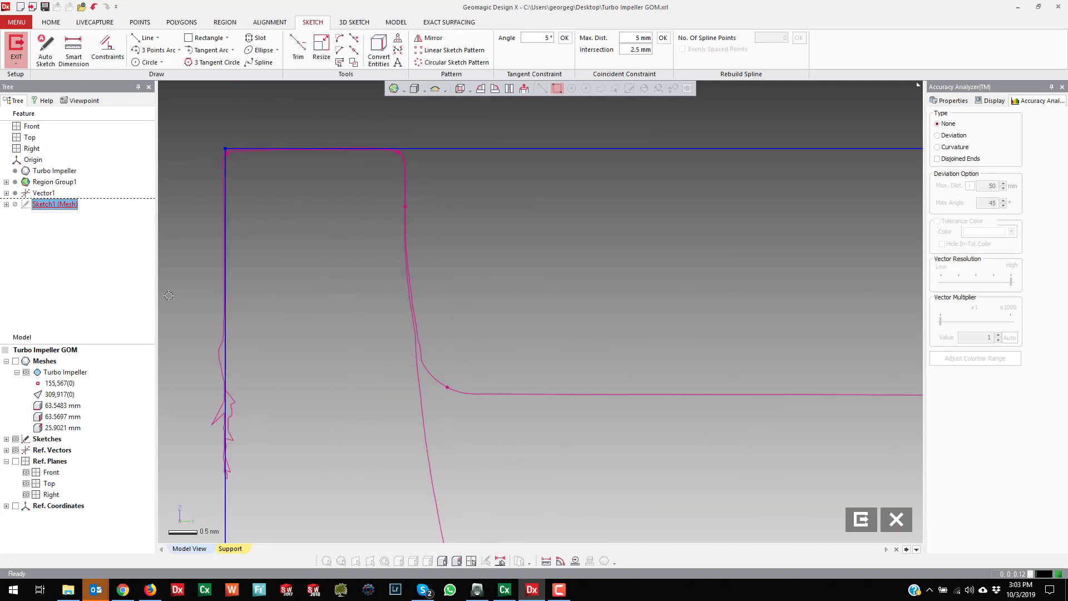
click(15, 362)
click(404, 91)
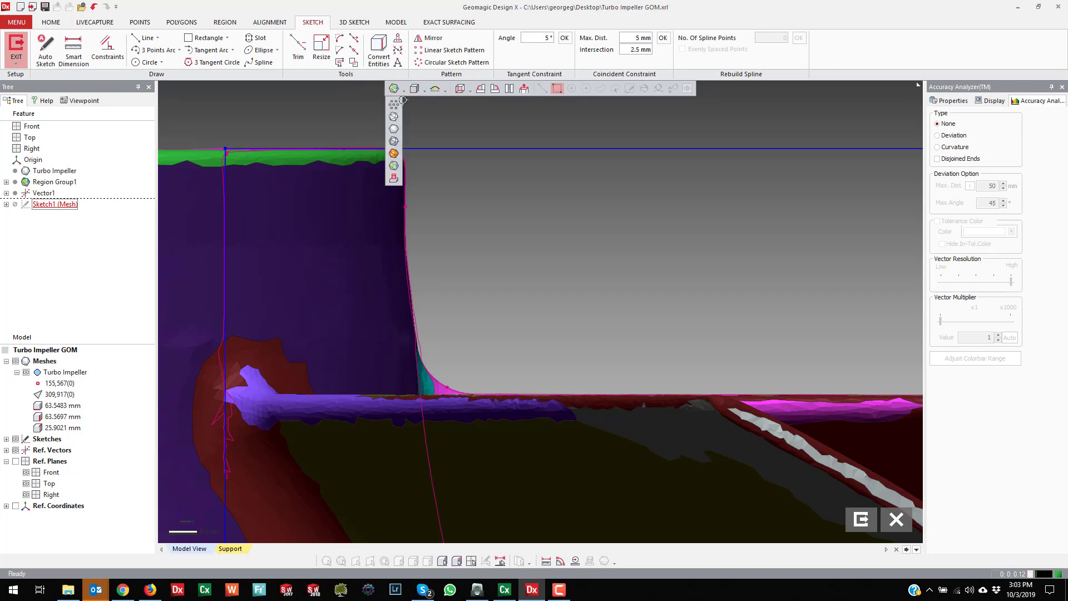
click(394, 129)
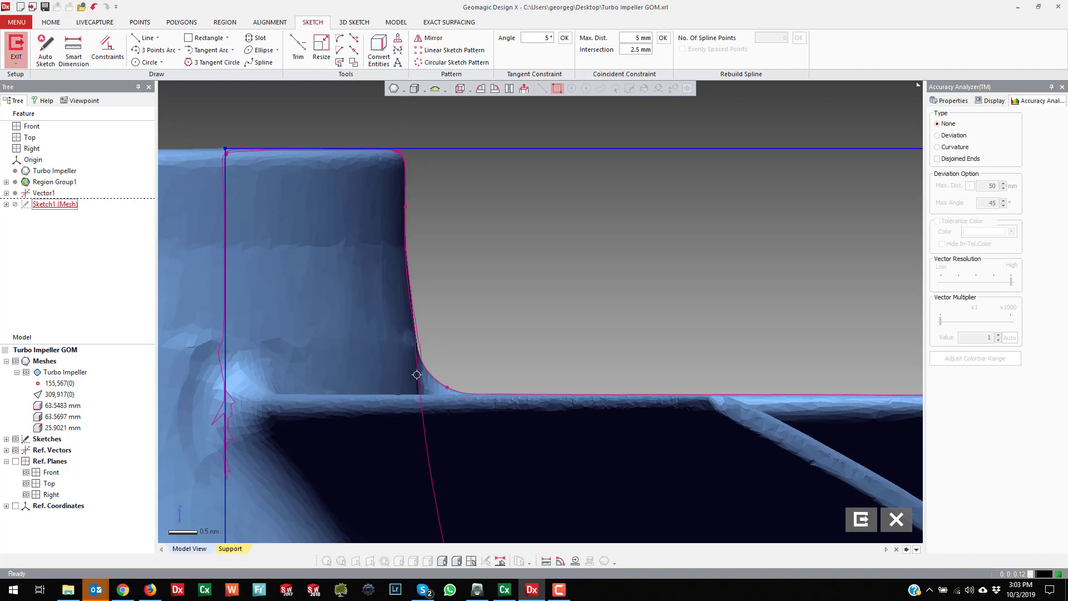
click(29, 359)
Step: Sketch three separate lines at the hub's upper neck: a short near-vertical one, a slanted one about 4.1 mm long, and a vertical one
right_click(461, 185)
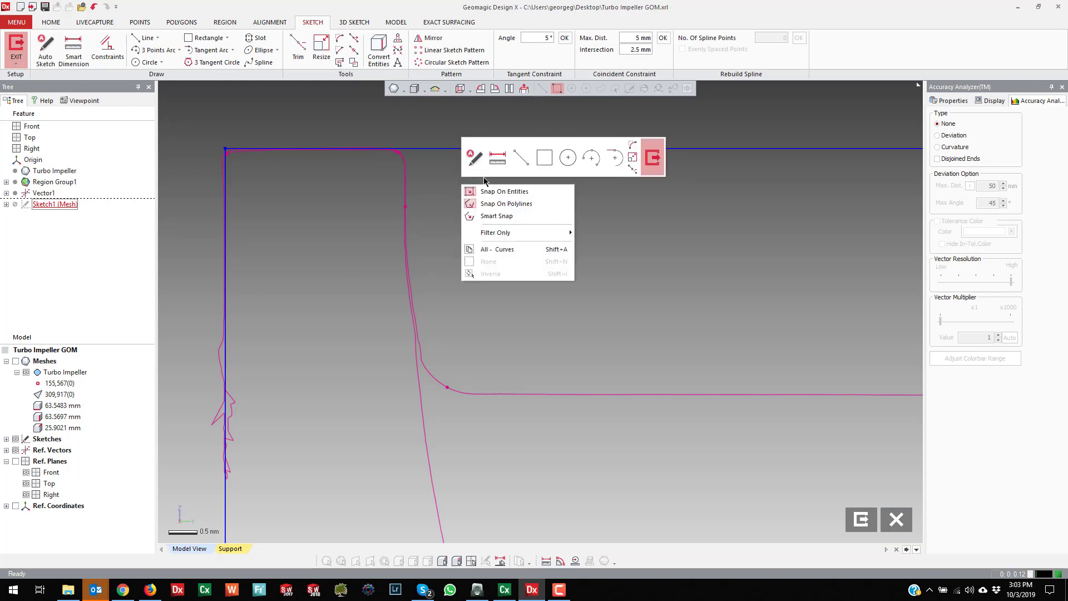
click(520, 157)
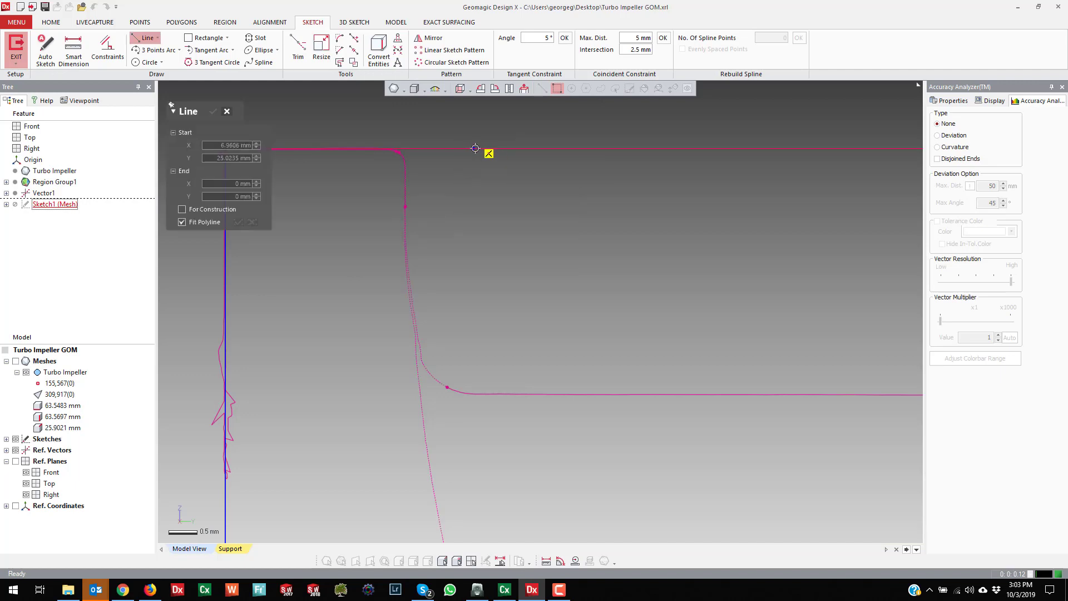
click(432, 128)
click(429, 238)
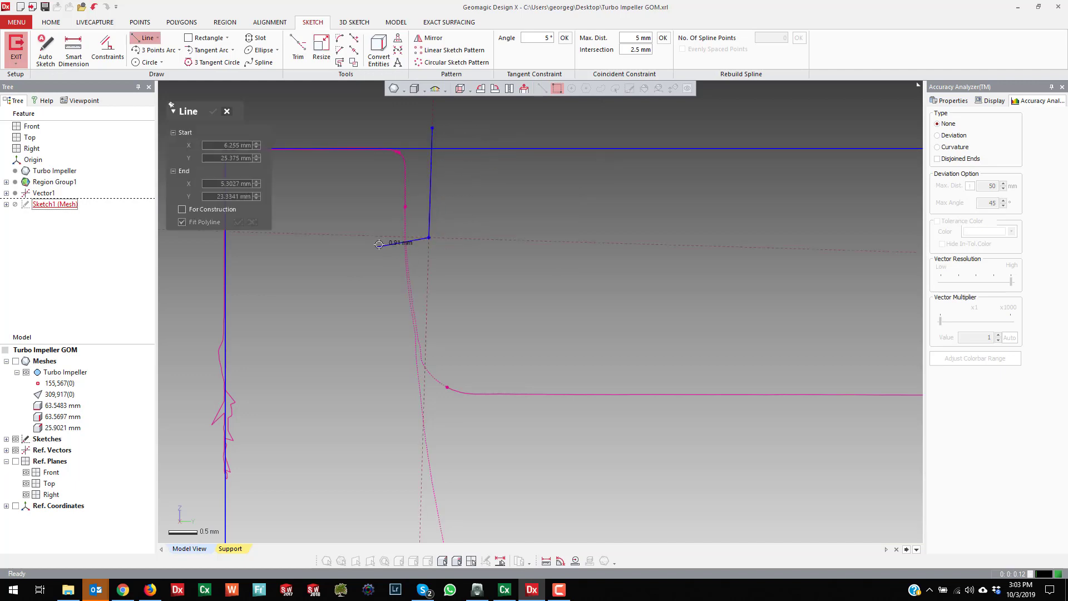
click(388, 200)
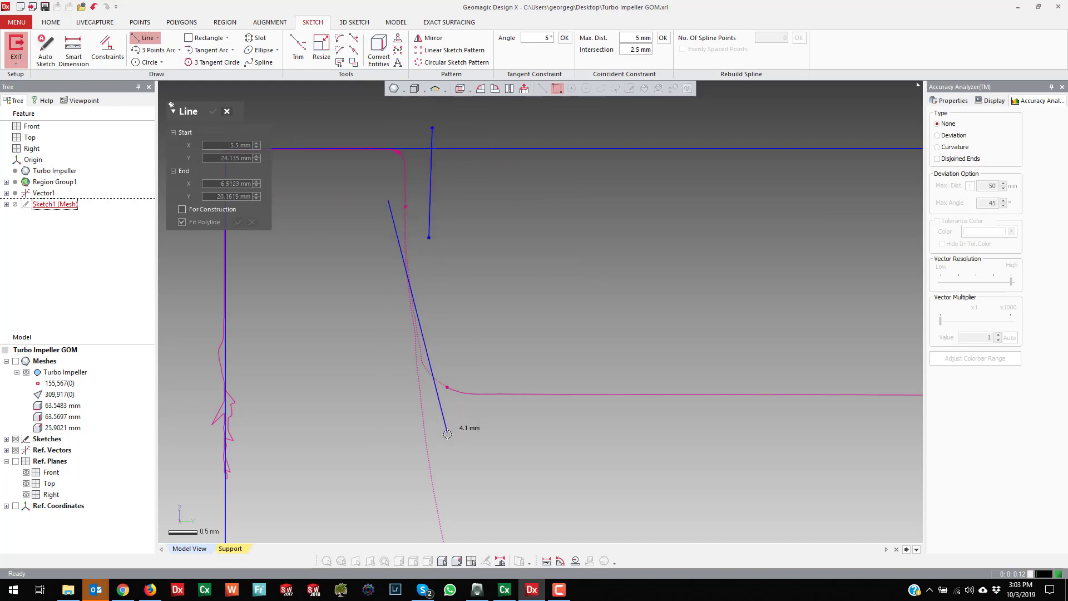
click(448, 433)
click(427, 310)
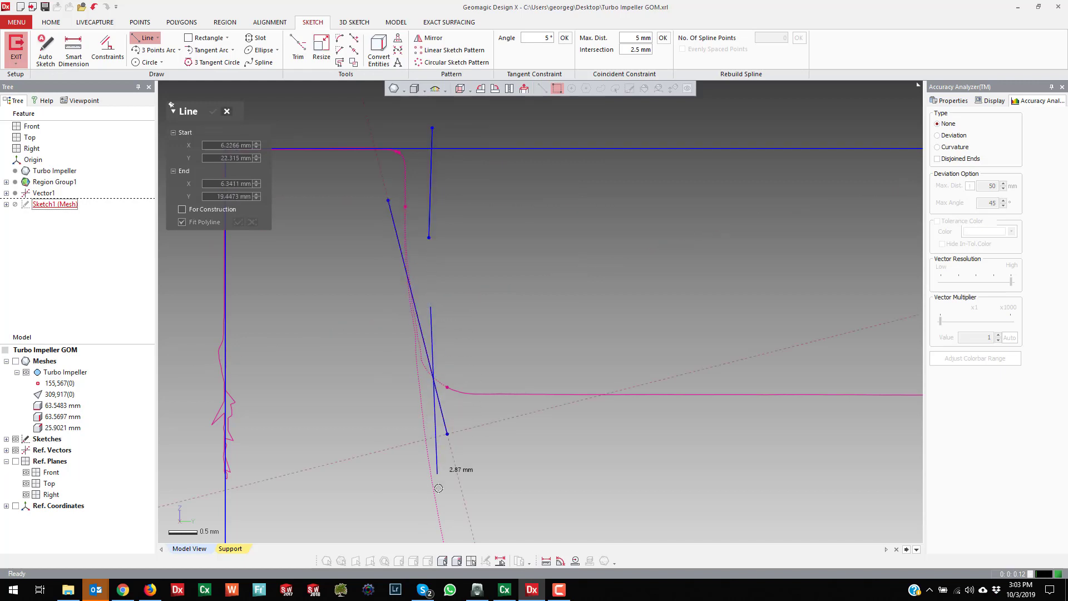
click(432, 508)
key(Escape)
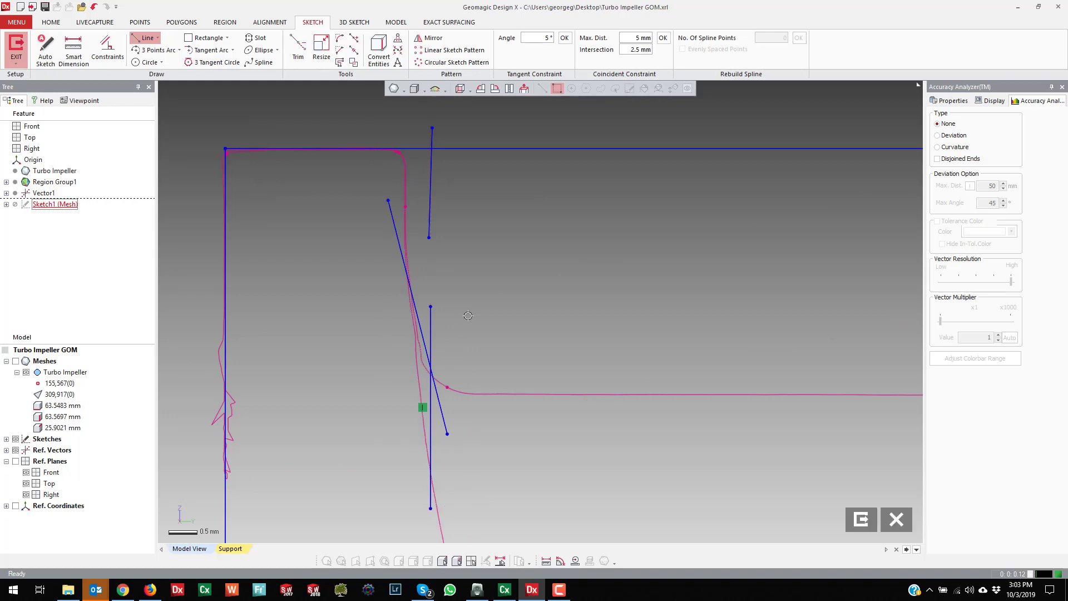
Step: Make the uppermost short neck line vertical and move it onto the silhouette's upper neck edge
click(431, 176)
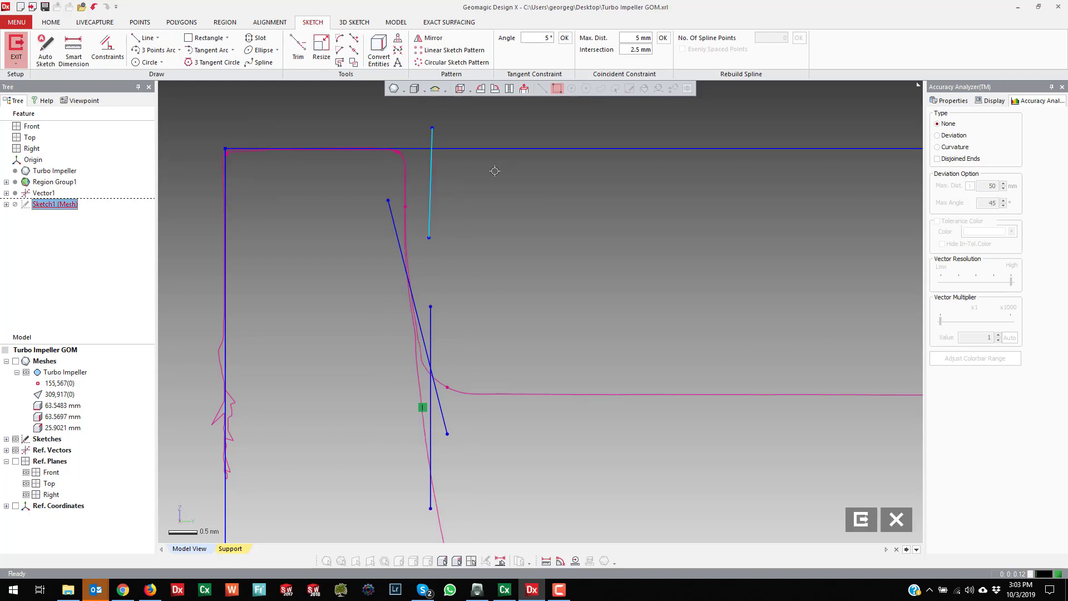
right_click(495, 170)
click(535, 151)
mouse_move(433, 172)
mouse_down()
mouse_move(406, 181)
mouse_move(403, 215)
mouse_up()
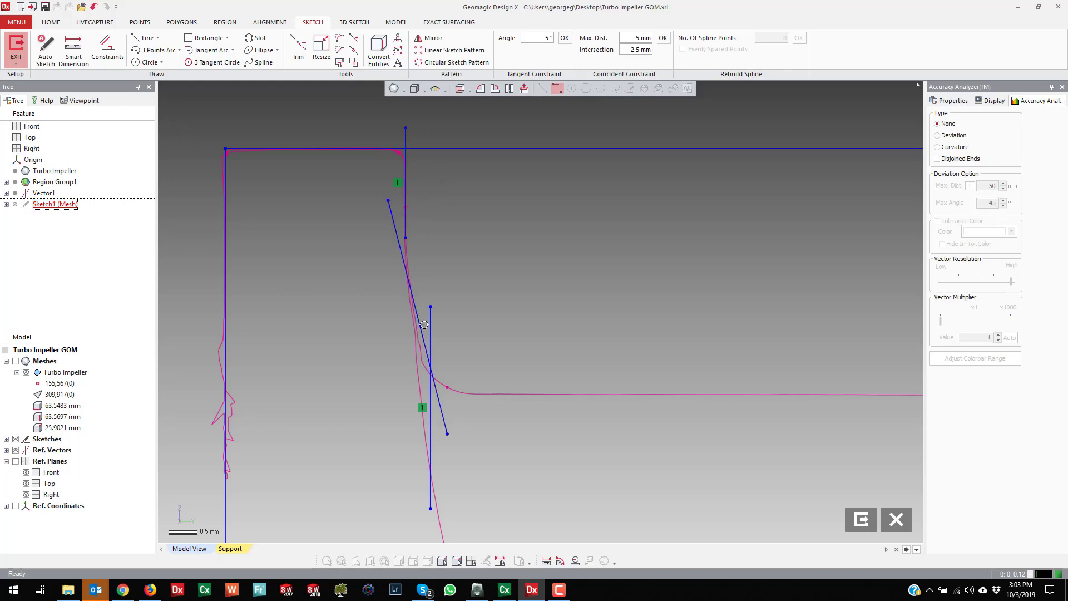
Step: Shift the slanted and lower vertical neck lines onto the silhouette edge, showing the mesh temporarily as a reference for the vertical one
drag(422, 330, 423, 349)
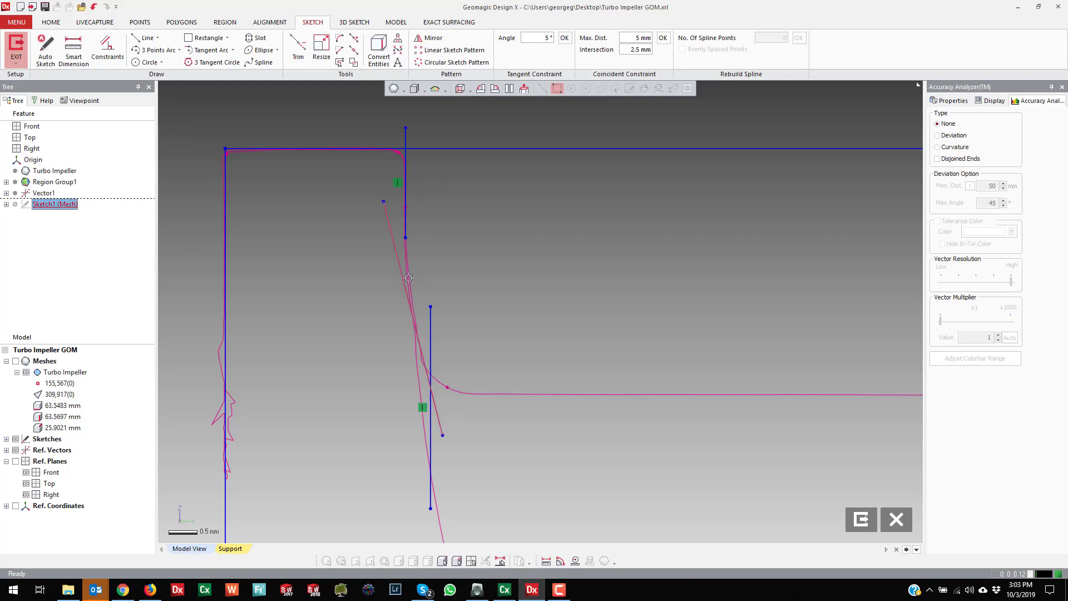
scroll(536, 295, down, 2)
scroll(467, 397, up, 4)
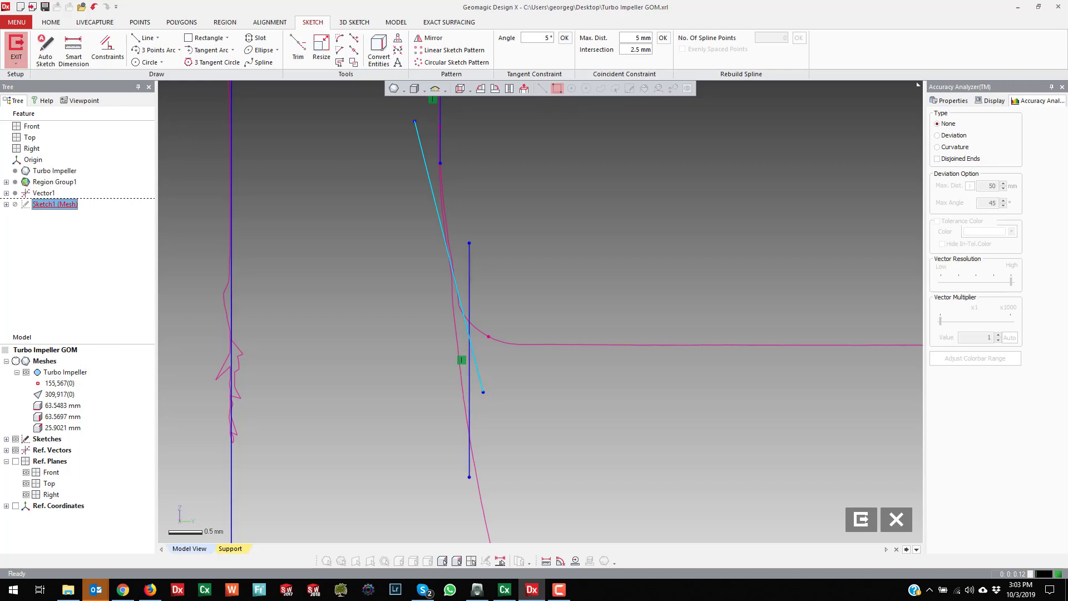
click(16, 361)
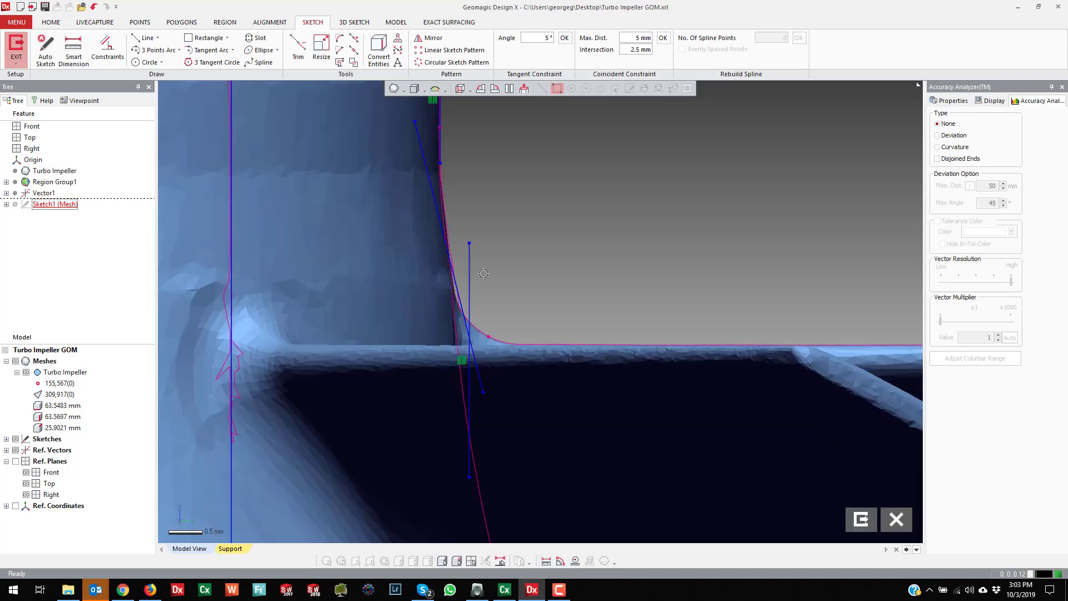
drag(470, 283, 455, 283)
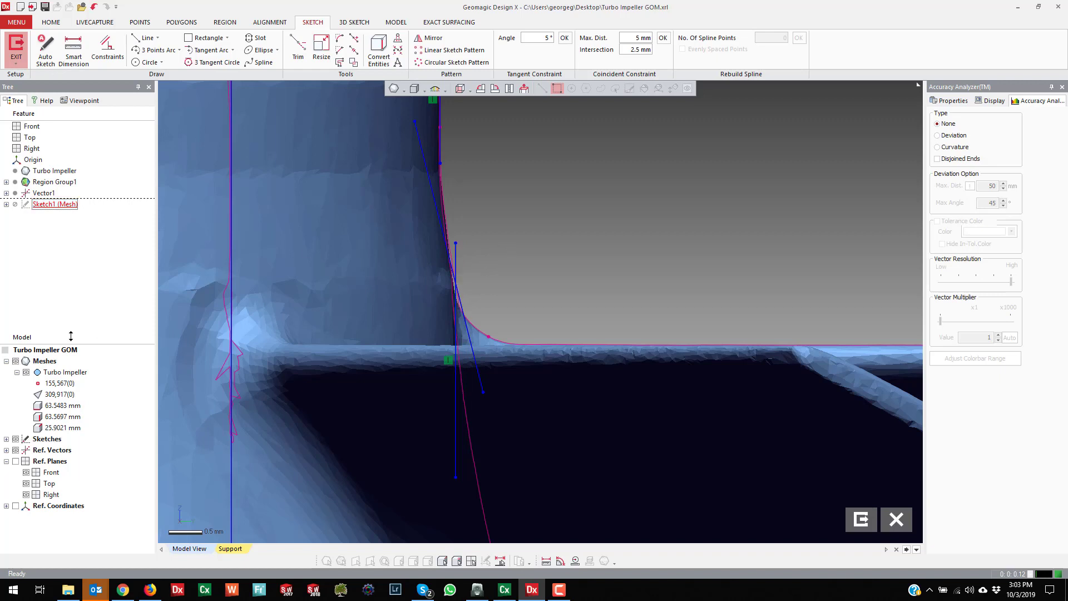
click(16, 361)
scroll(544, 212, down, 3)
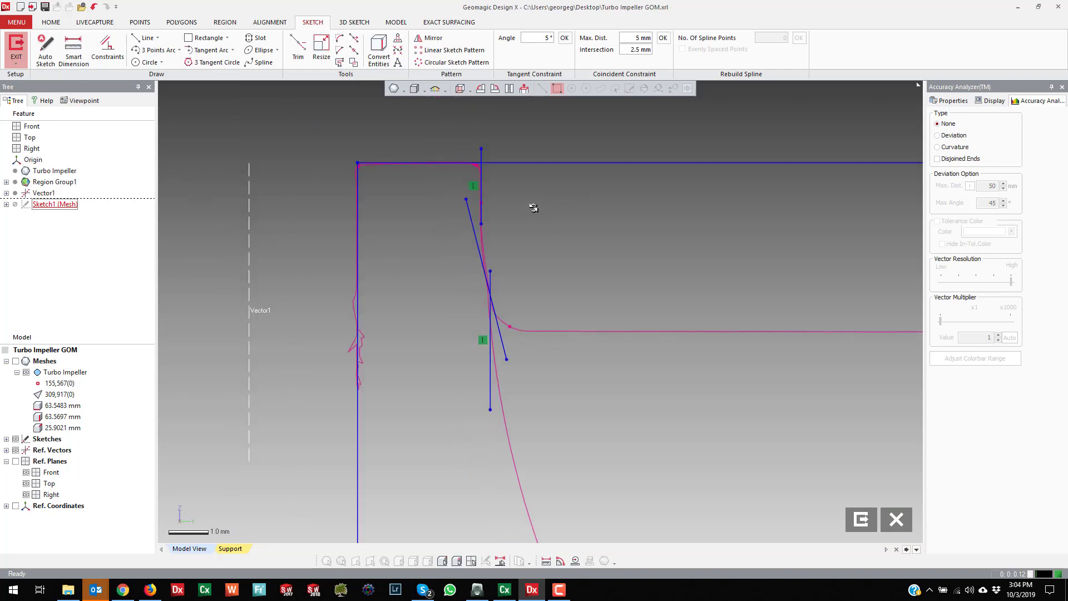
Step: Corner-trim the rectangle's upper edge with the upper neck line, and that line and the lower vertical line with the slanted one
scroll(529, 205, up, 4)
click(300, 47)
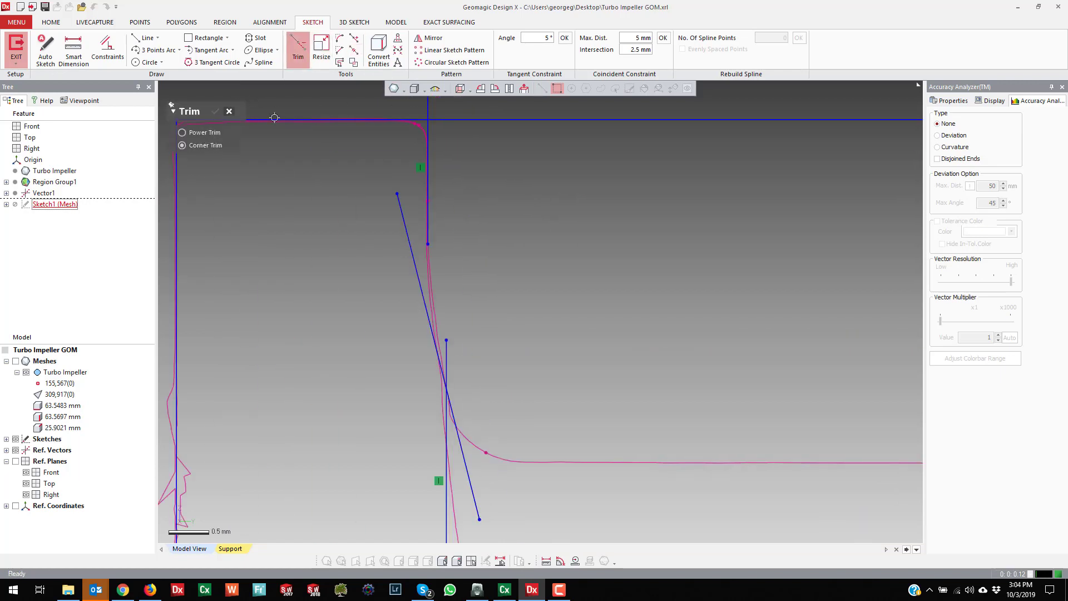
click(364, 120)
click(428, 151)
click(430, 227)
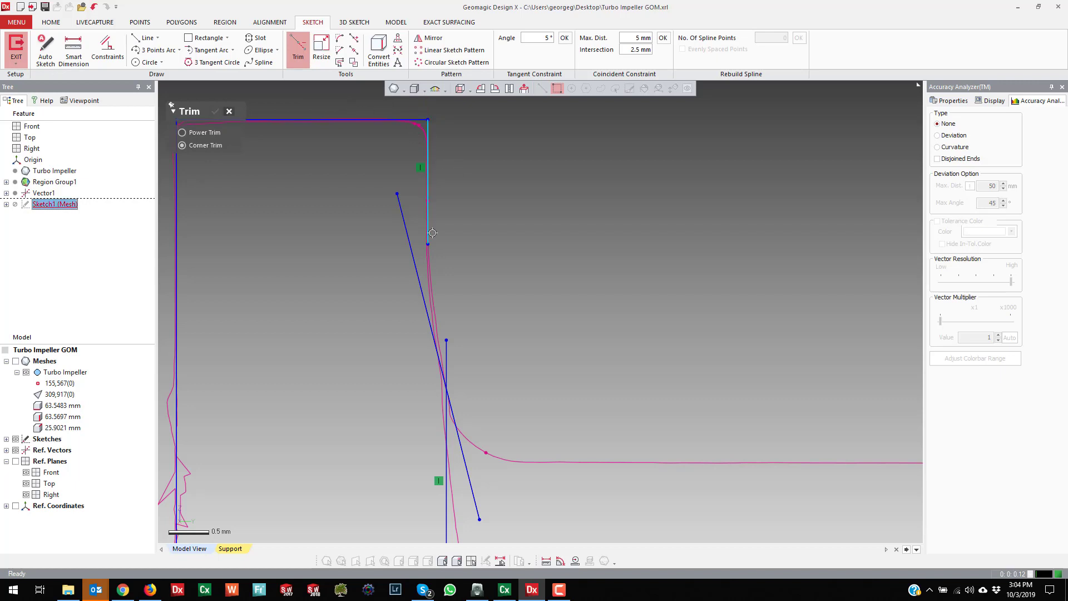
click(437, 350)
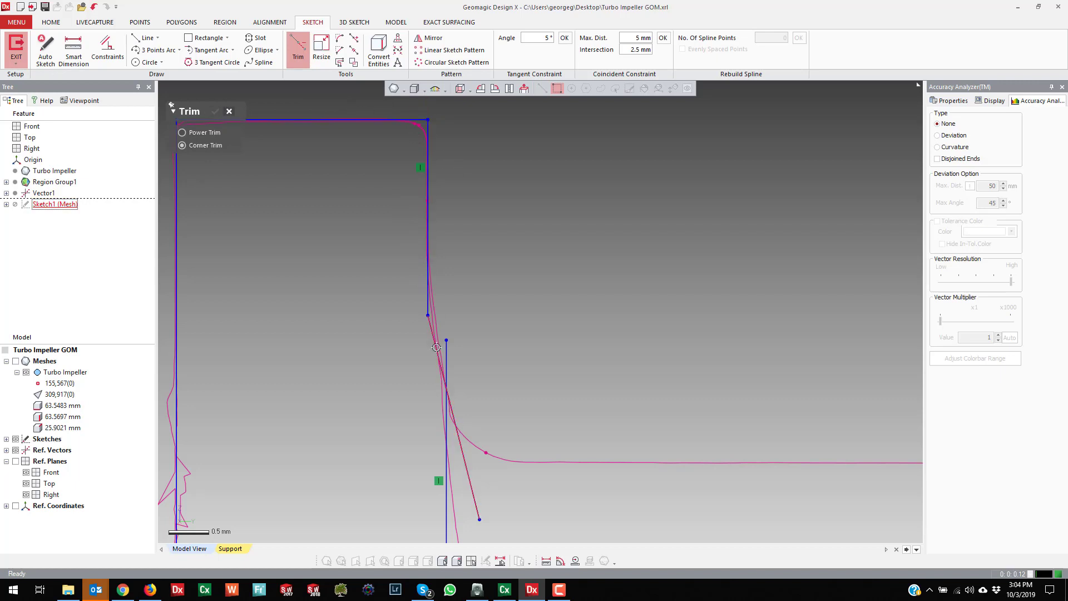
click(446, 407)
scroll(439, 393, down, 3)
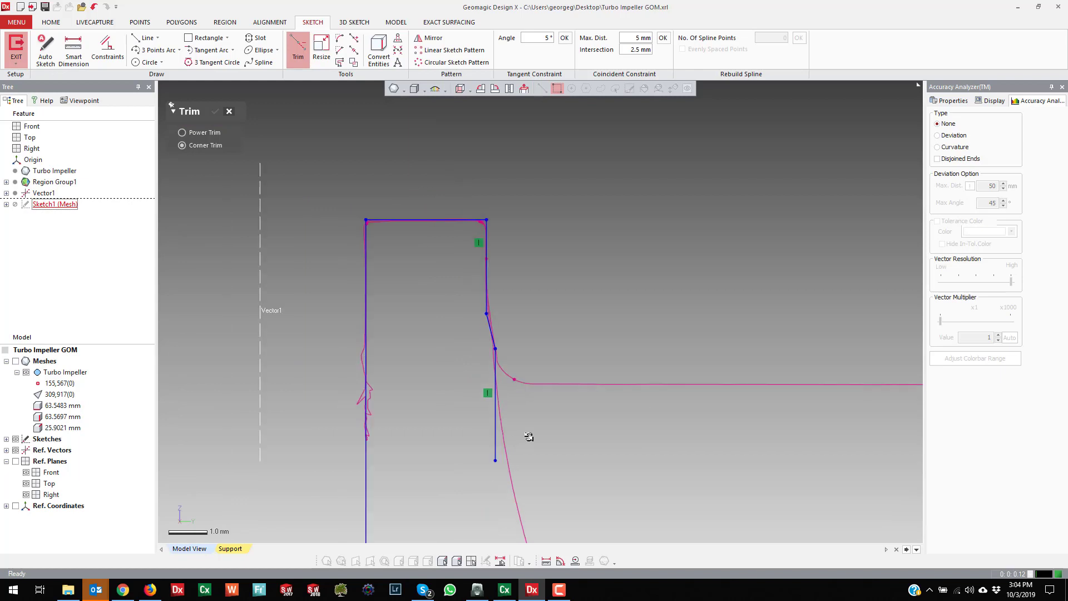
scroll(534, 417, down, 8)
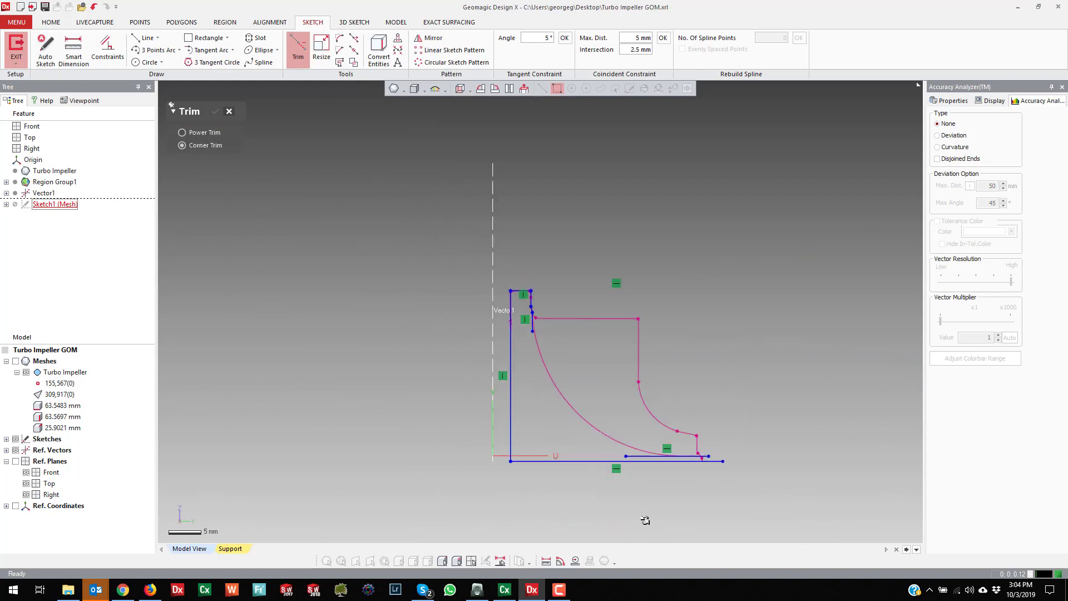
scroll(656, 386, up, 3)
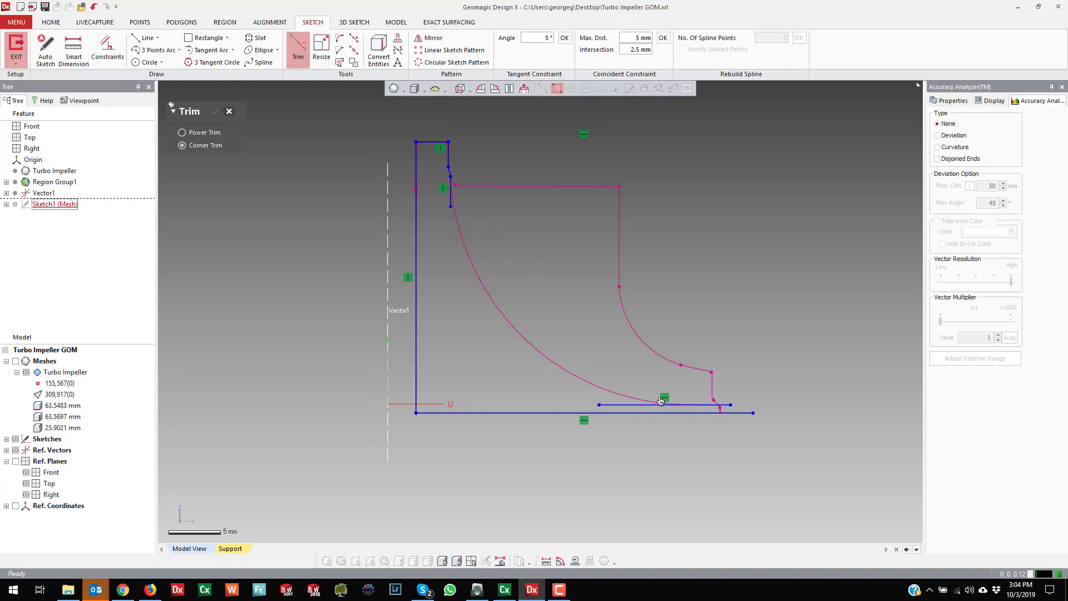
click(228, 111)
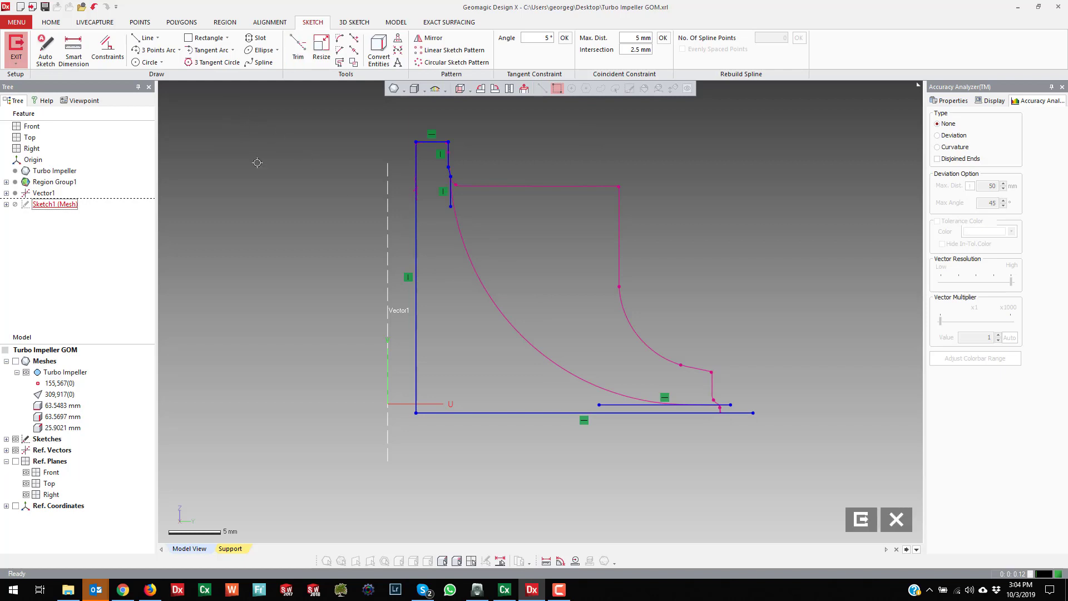
Step: Corner-trim the lower vertical neck line with the horizontal line at the silhouette's lower rim to form a corner
click(154, 50)
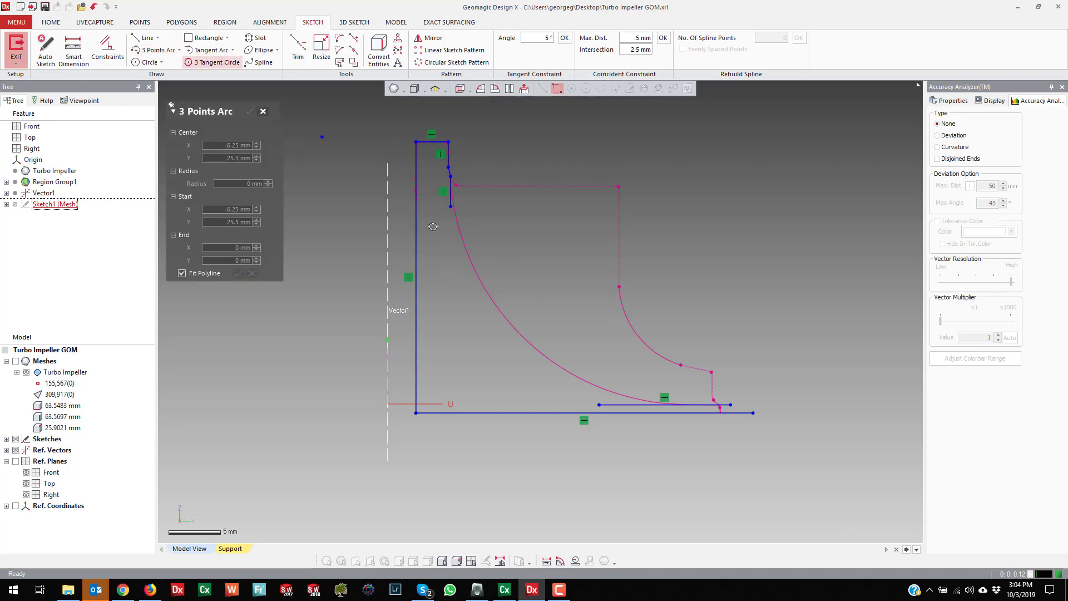
click(263, 111)
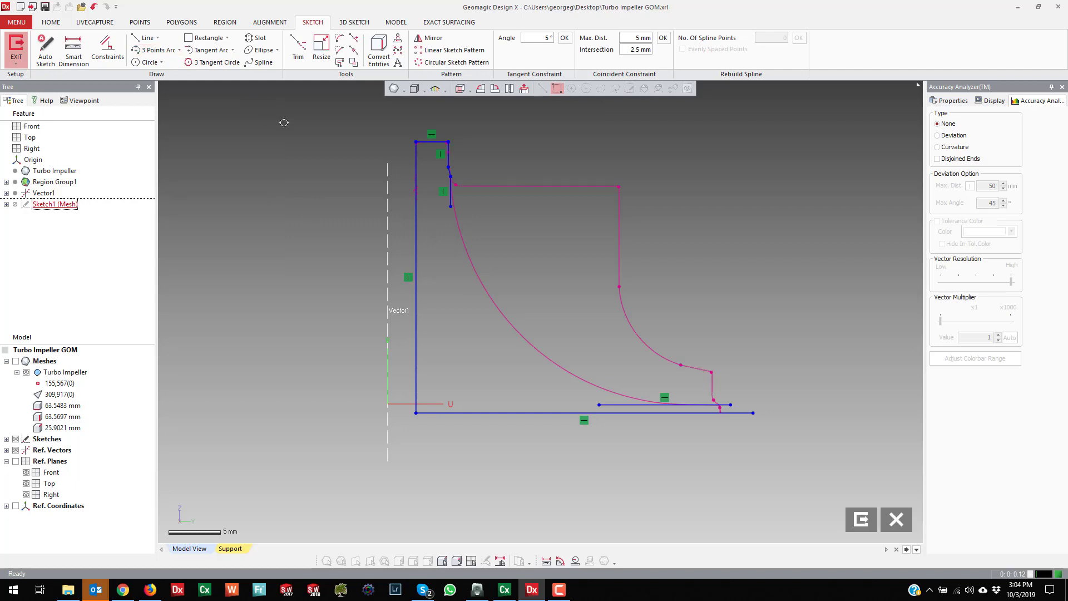
click(297, 46)
click(451, 192)
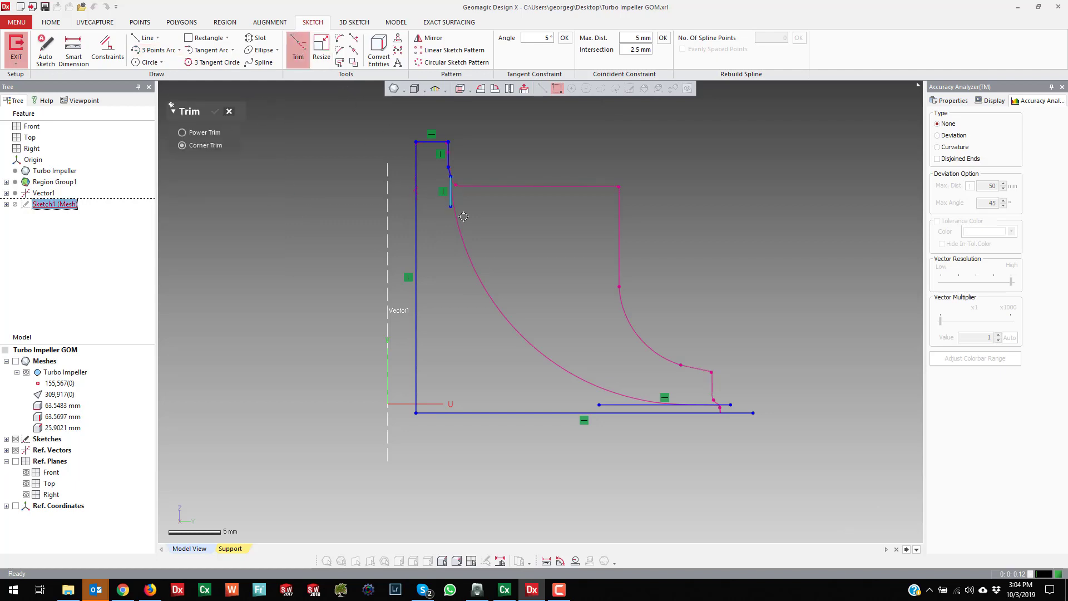
click(620, 404)
key(Escape)
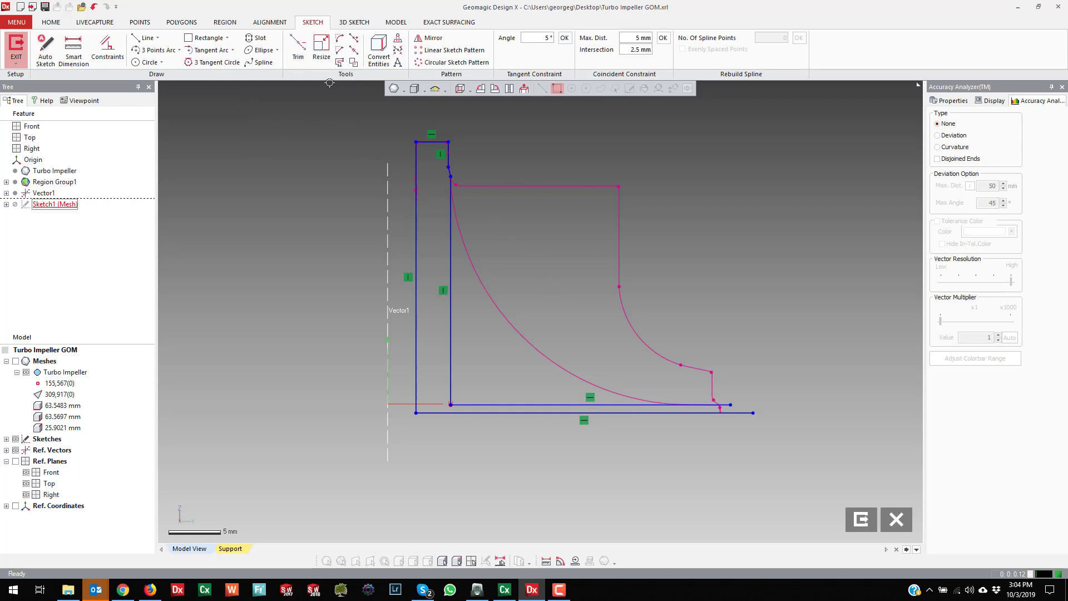
Step: Fillet the corner between the lower vertical neck line and the horizontal rim line with a large arc following the hub curve
click(339, 38)
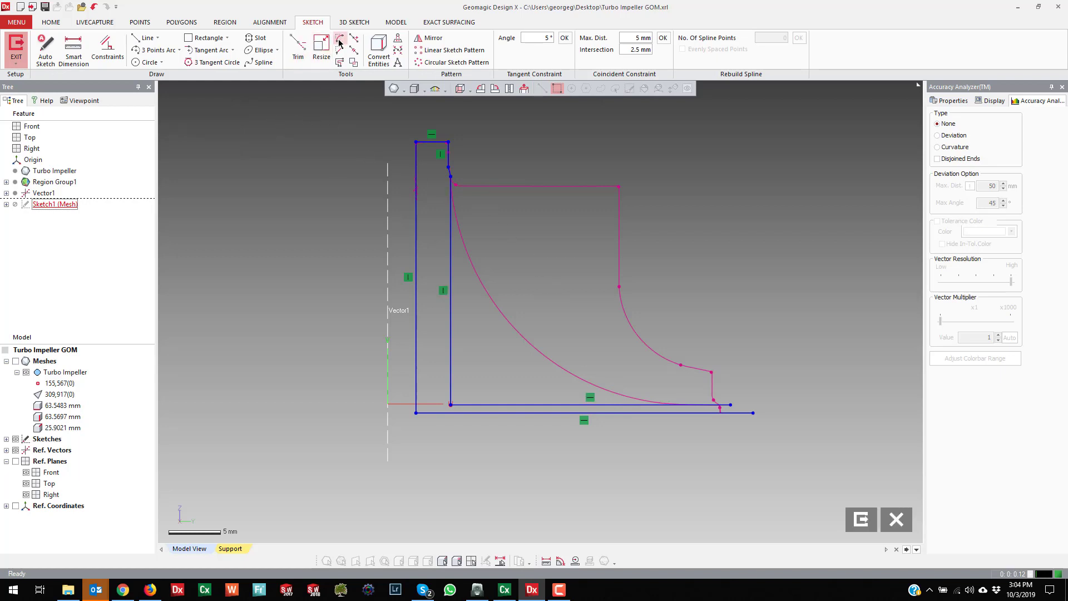
click(452, 323)
drag(483, 404, 689, 229)
scroll(454, 164, up, 6)
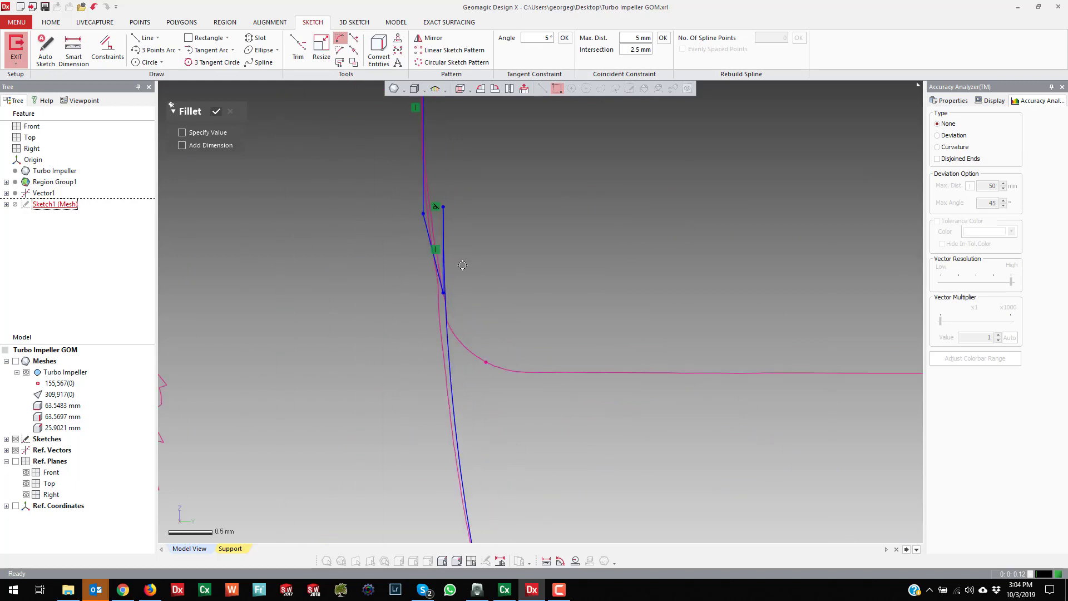
scroll(468, 274, up, 2)
key(Escape)
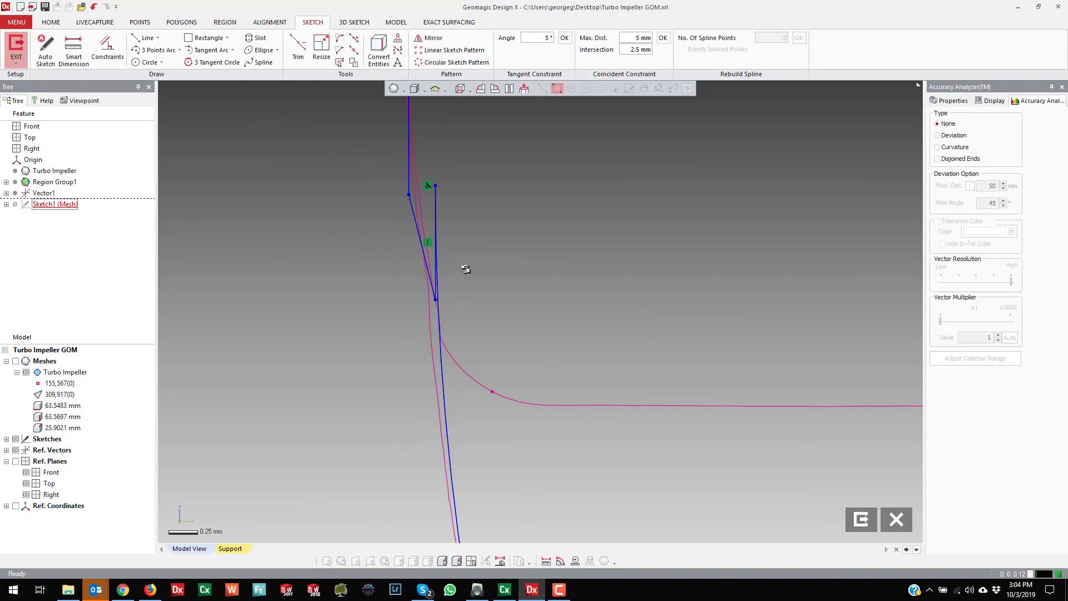
Step: Extend the slanted neck line downward until it meets the large hub fillet arc
scroll(437, 305, up, 4)
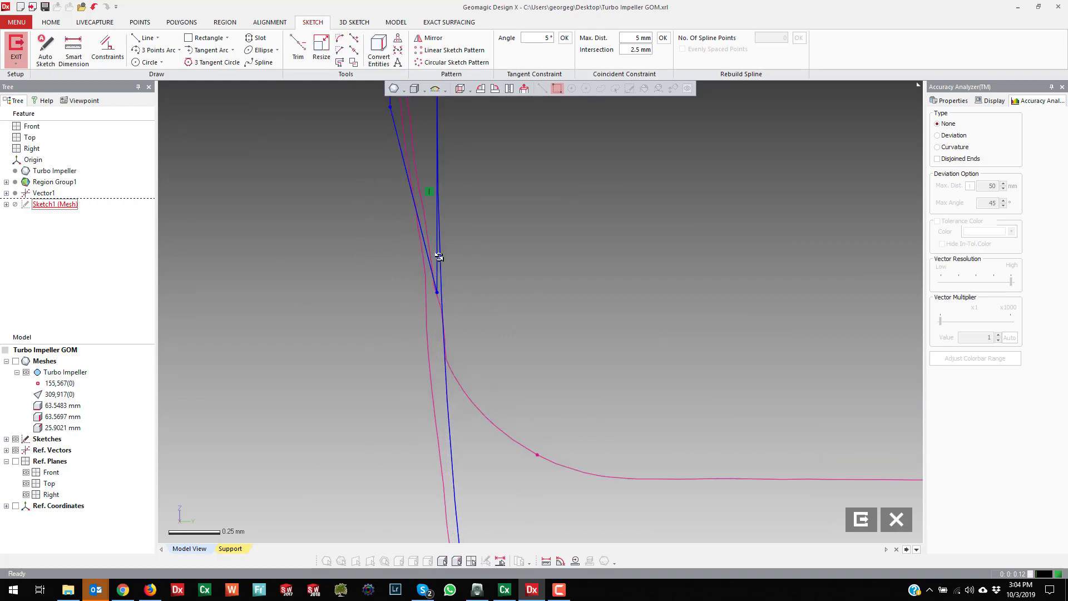
scroll(456, 280, down, 3)
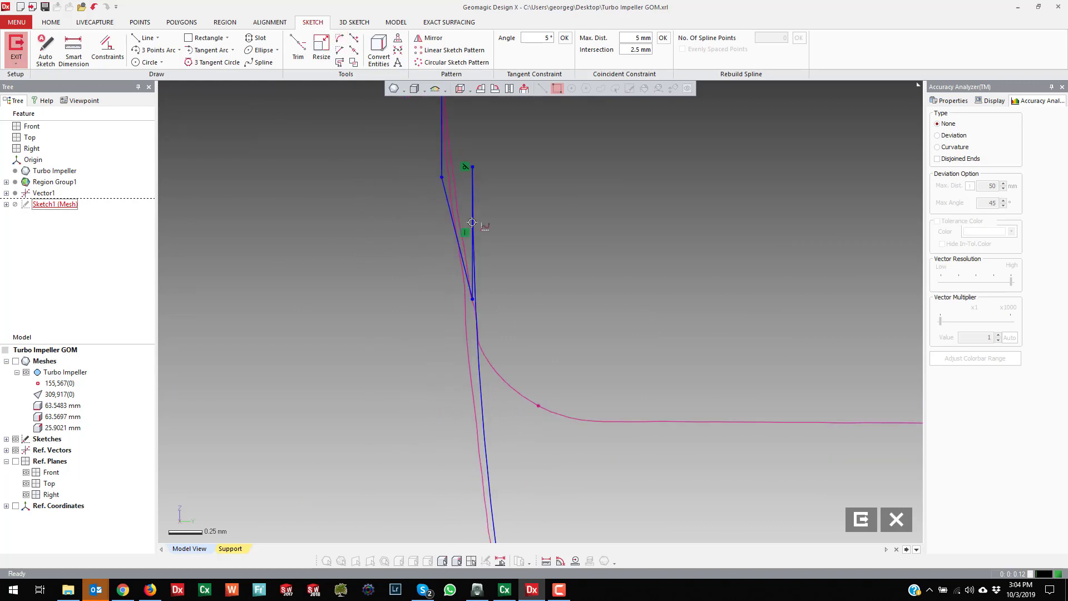
click(354, 37)
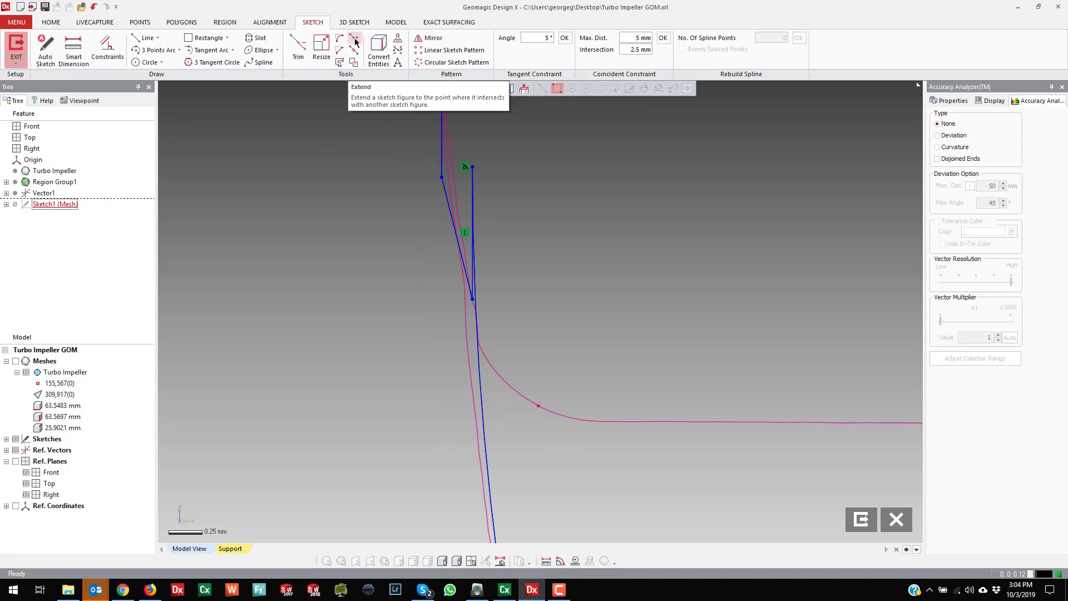
click(467, 281)
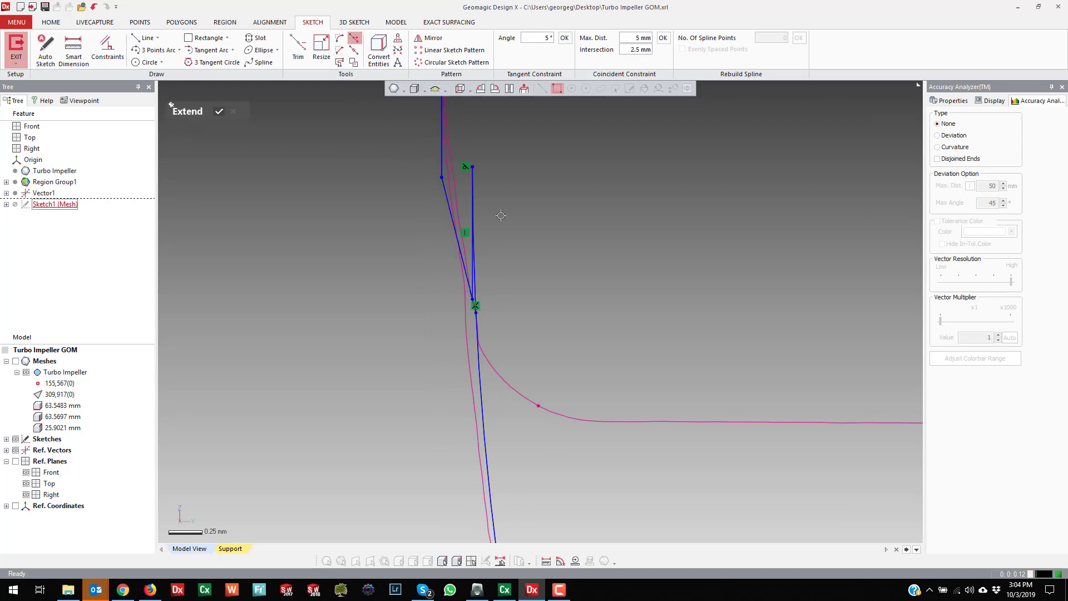
scroll(482, 247, up, 3)
click(220, 113)
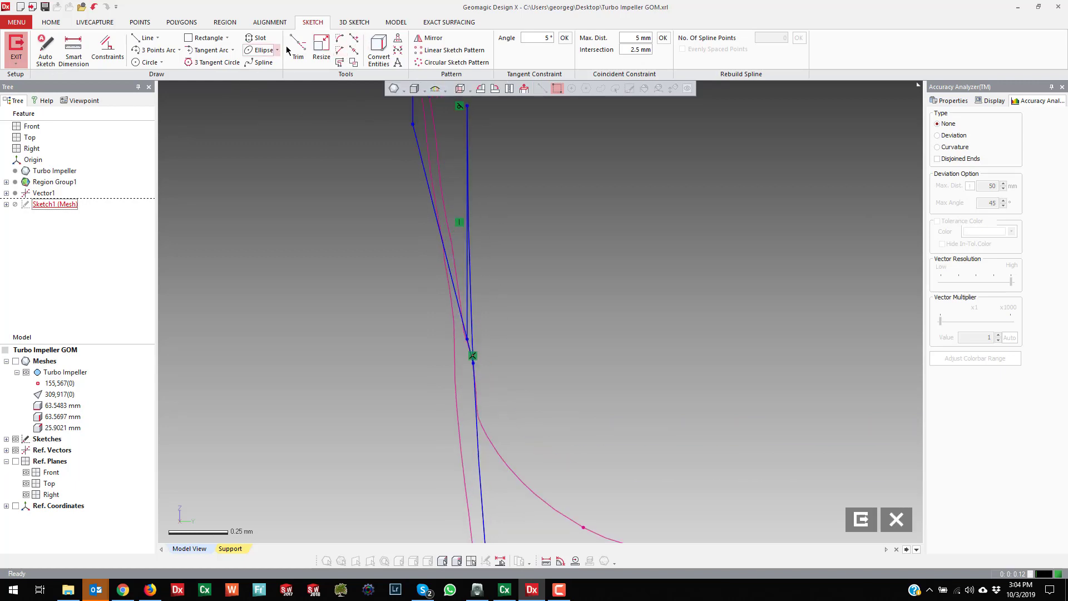
Step: Corner-trim the slanted neck line with the hub arc and delete the leftover vertical line beside them
click(298, 49)
click(192, 148)
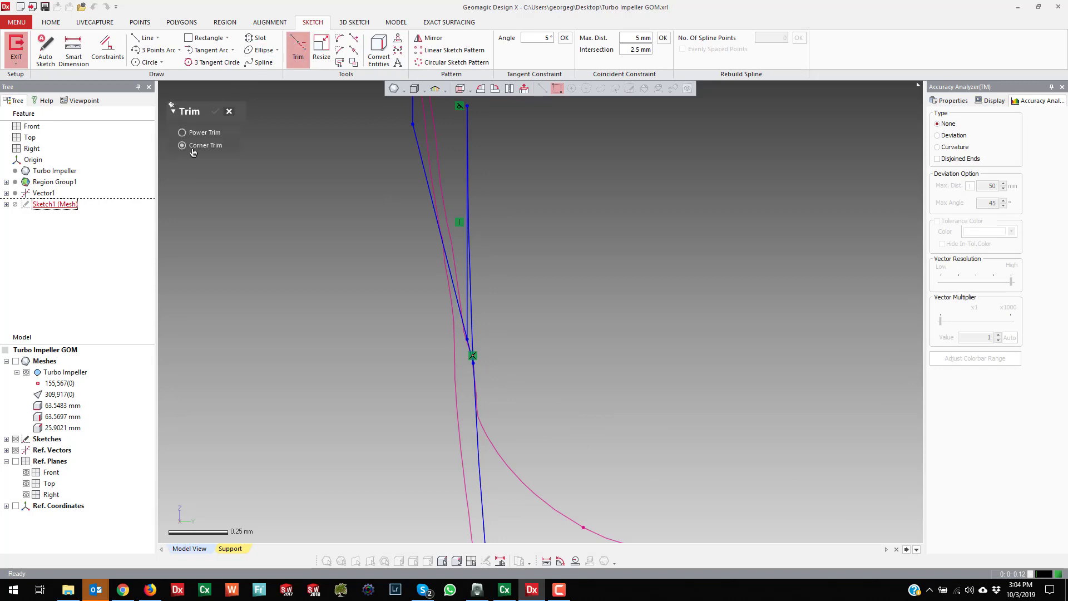
click(457, 300)
click(476, 390)
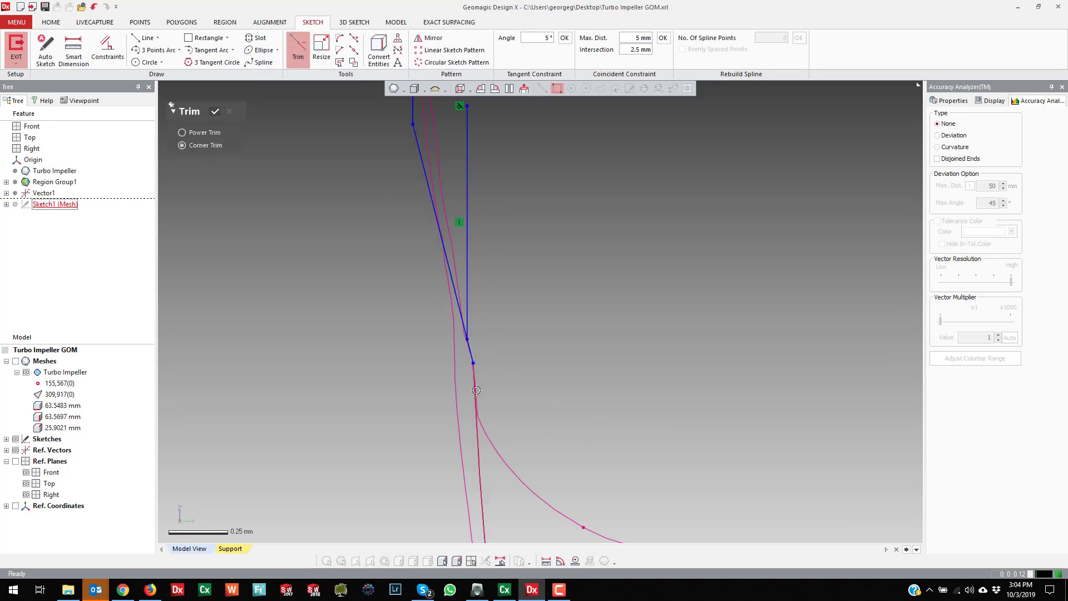
scroll(505, 232, down, 2)
key(Escape)
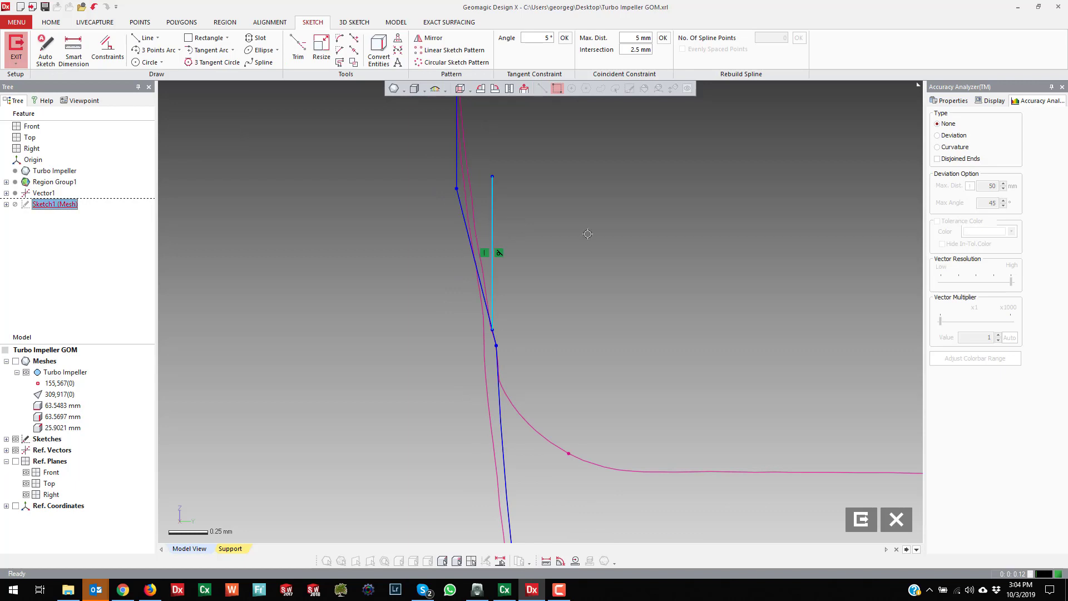
key(Delete)
Step: Examine how the sketched hub profile follows the silhouette from the upper neck down to the lower rim
scroll(576, 278, down, 5)
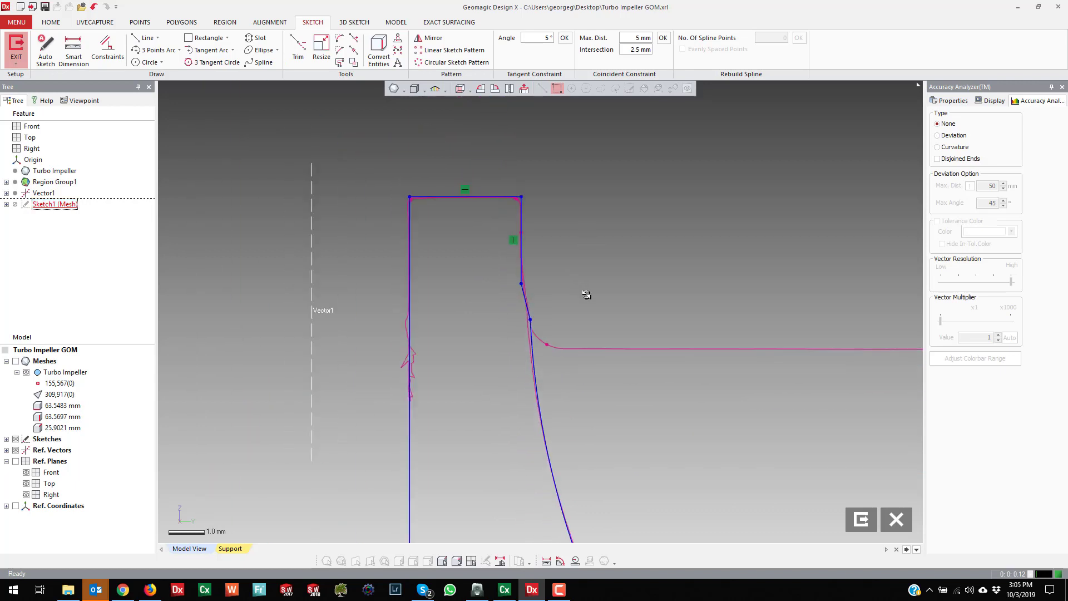
scroll(544, 308, up, 2)
scroll(524, 256, down, 3)
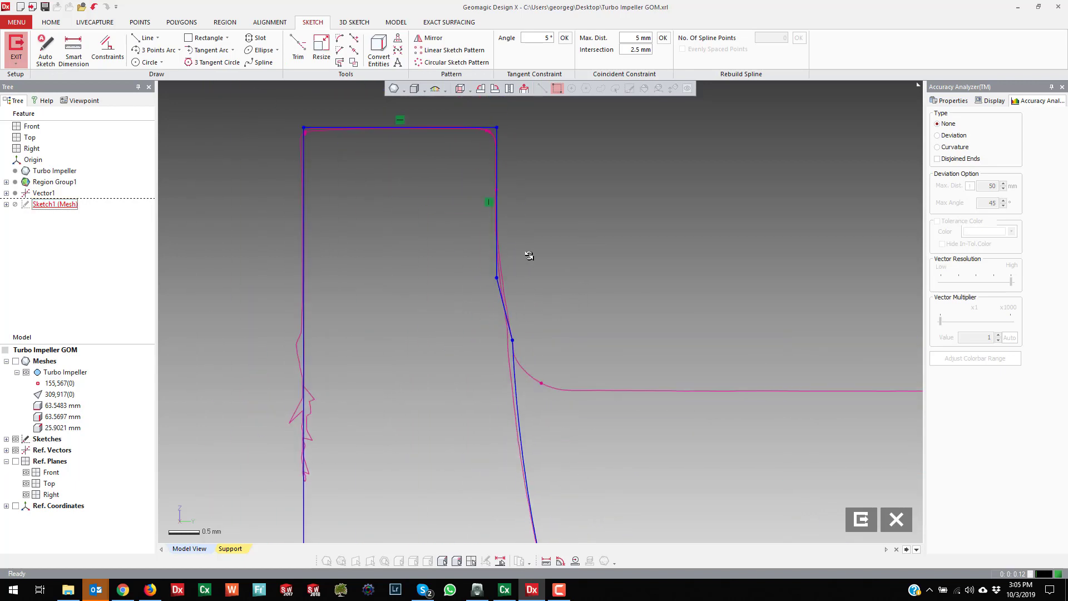
scroll(559, 240, down, 6)
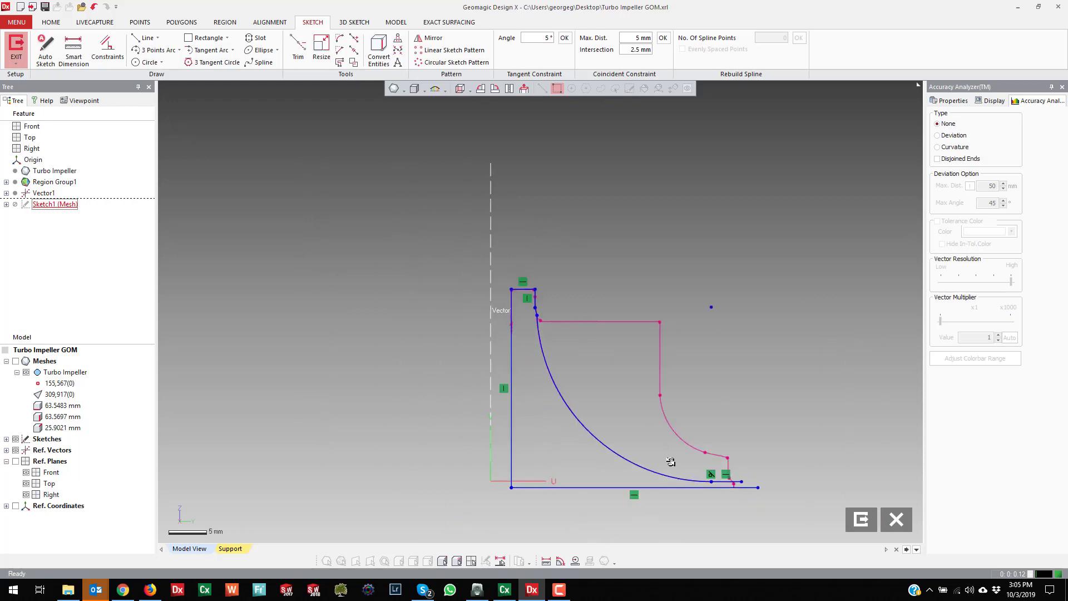
scroll(692, 476, up, 4)
scroll(734, 468, down, 2)
scroll(721, 423, up, 2)
scroll(712, 417, up, 3)
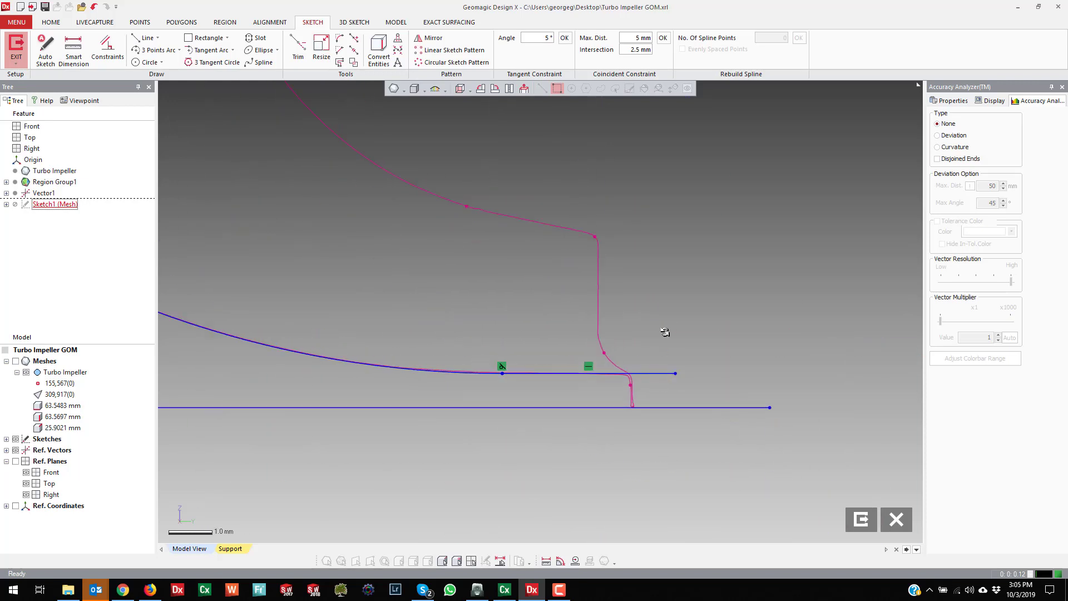
Step: Sketch a vertical line at the silhouette's outer rim edge, crossing both horizontal lines of the hub profile
scroll(641, 353, down, 4)
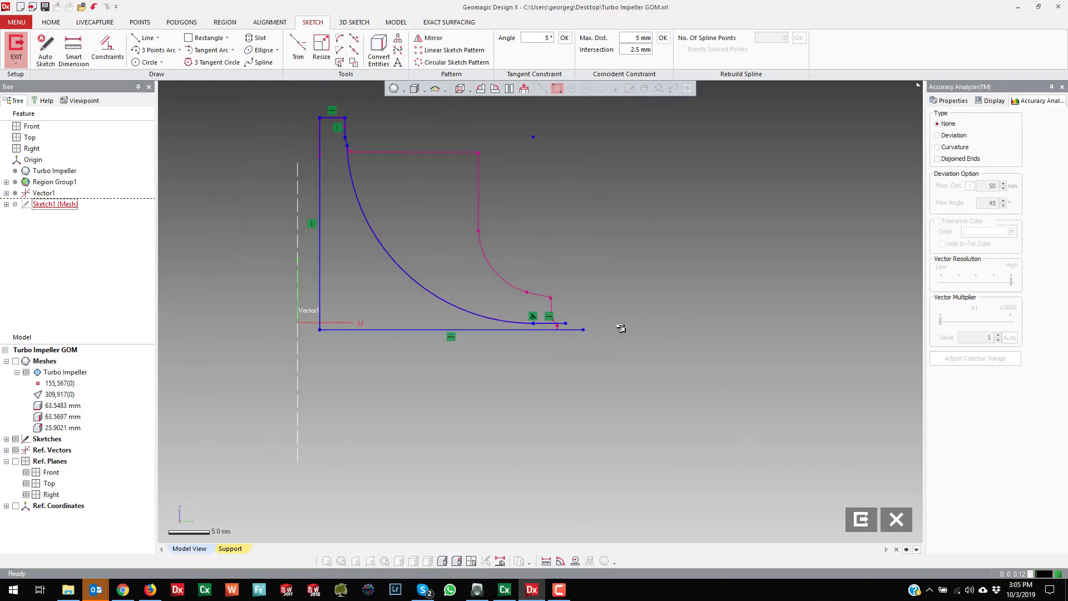
scroll(558, 310, up, 2)
right_click(540, 219)
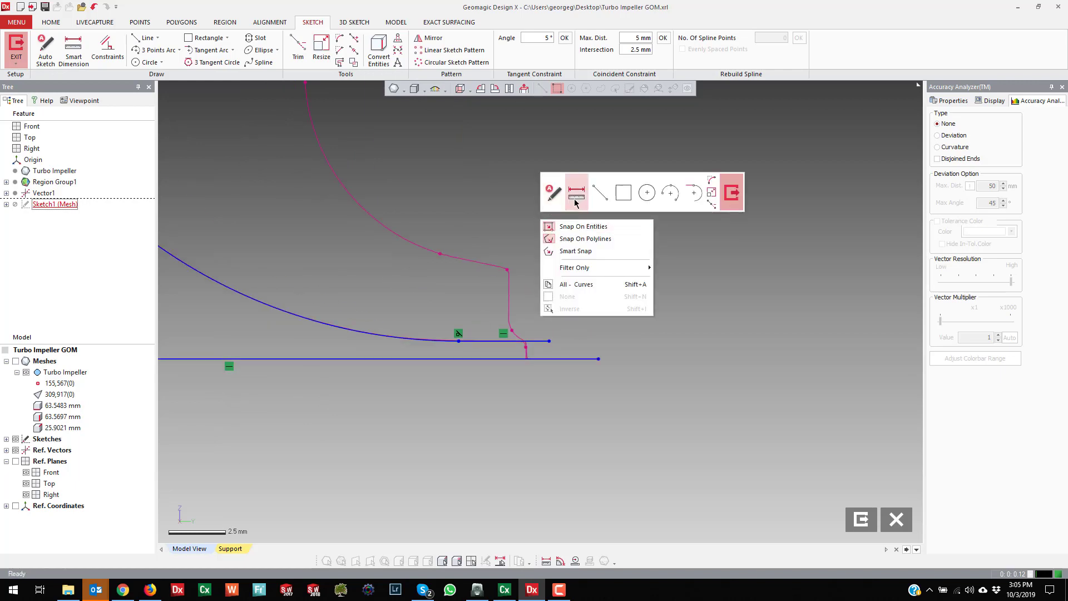
click(599, 192)
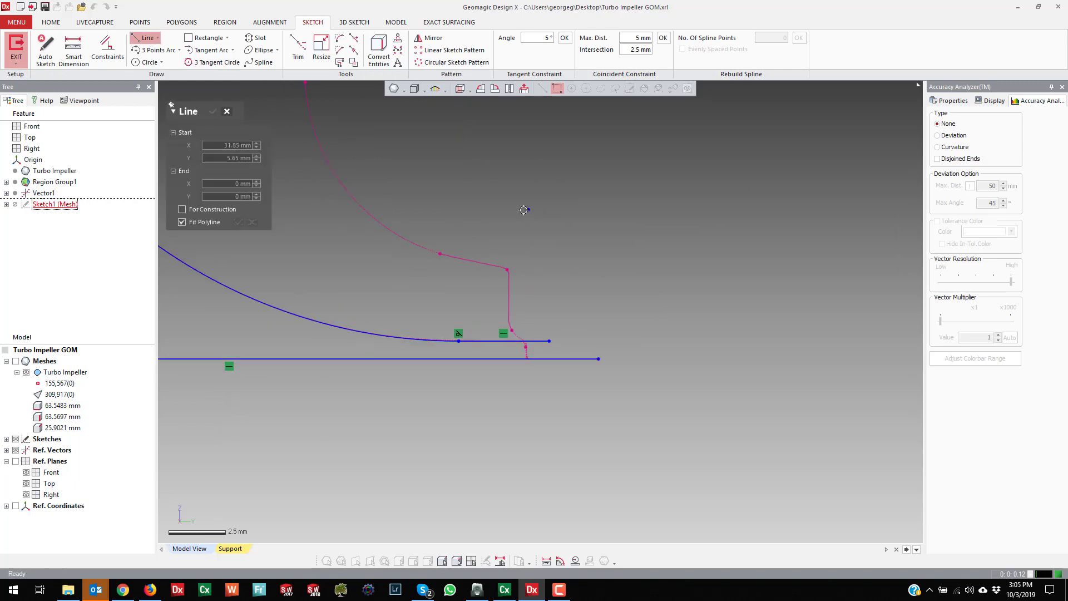
click(525, 210)
click(524, 475)
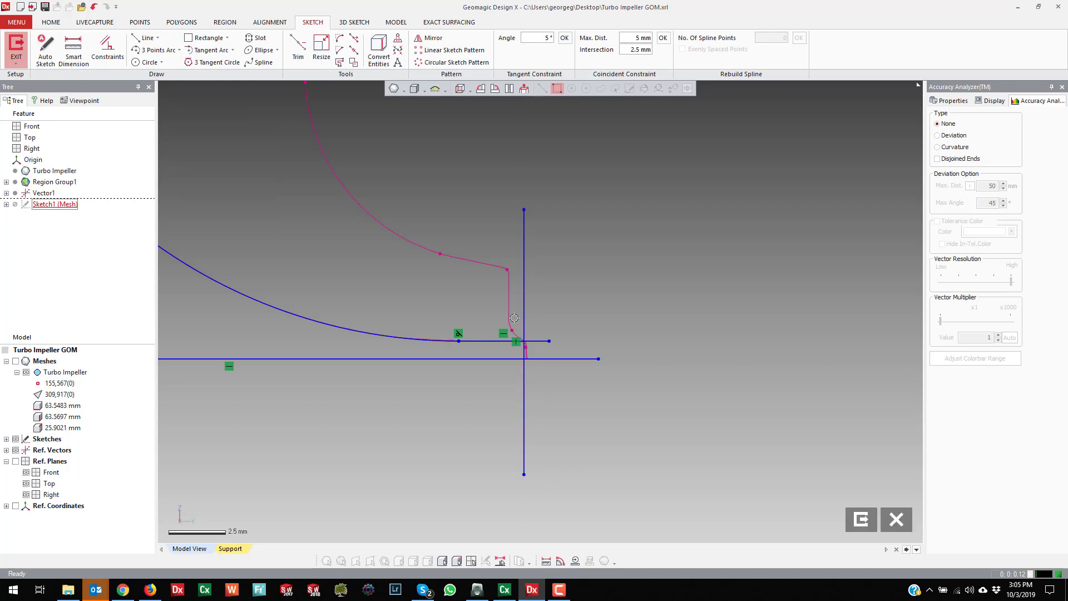
drag(525, 322, 528, 356)
scroll(545, 334, down, 2)
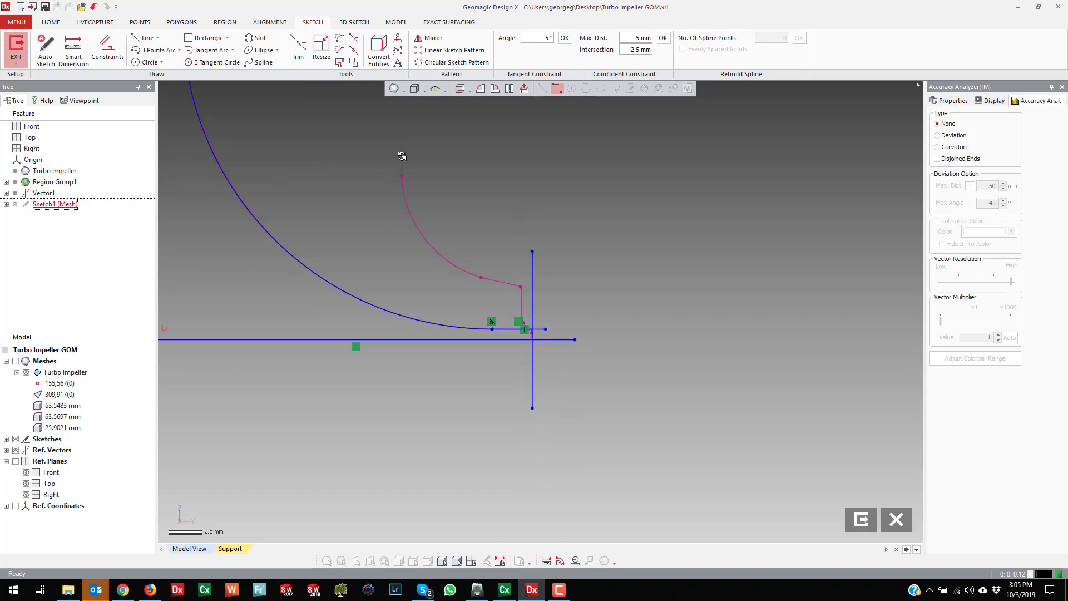
Step: Corner-trim the vertical rim line with the upper and lower horizontal lines to close the hub profile
click(298, 50)
click(212, 146)
click(214, 154)
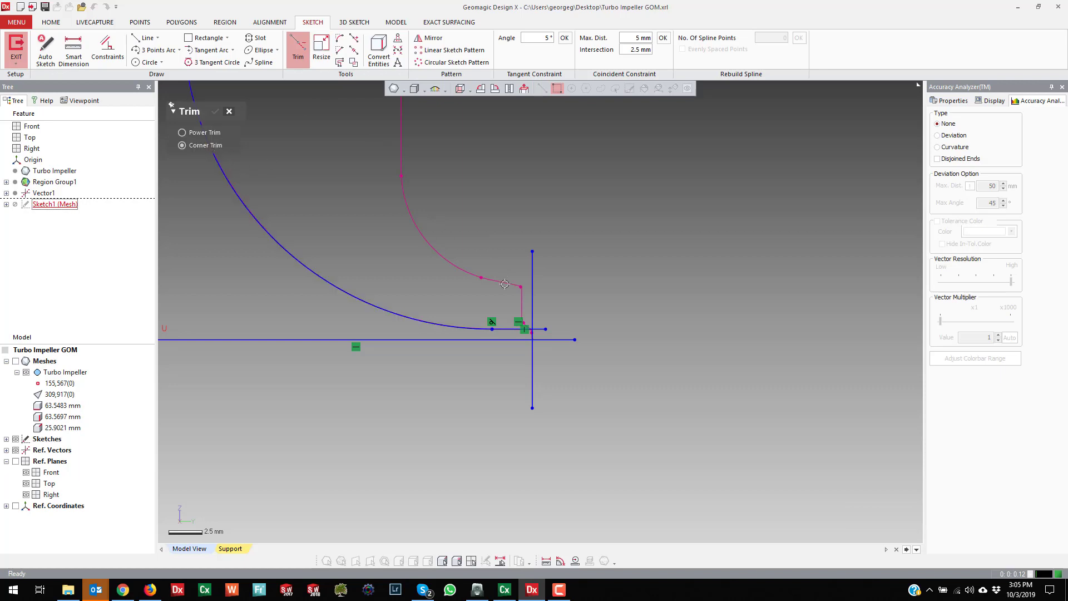
click(533, 333)
click(533, 334)
click(508, 340)
scroll(542, 357, down, 5)
scroll(452, 232, up, 4)
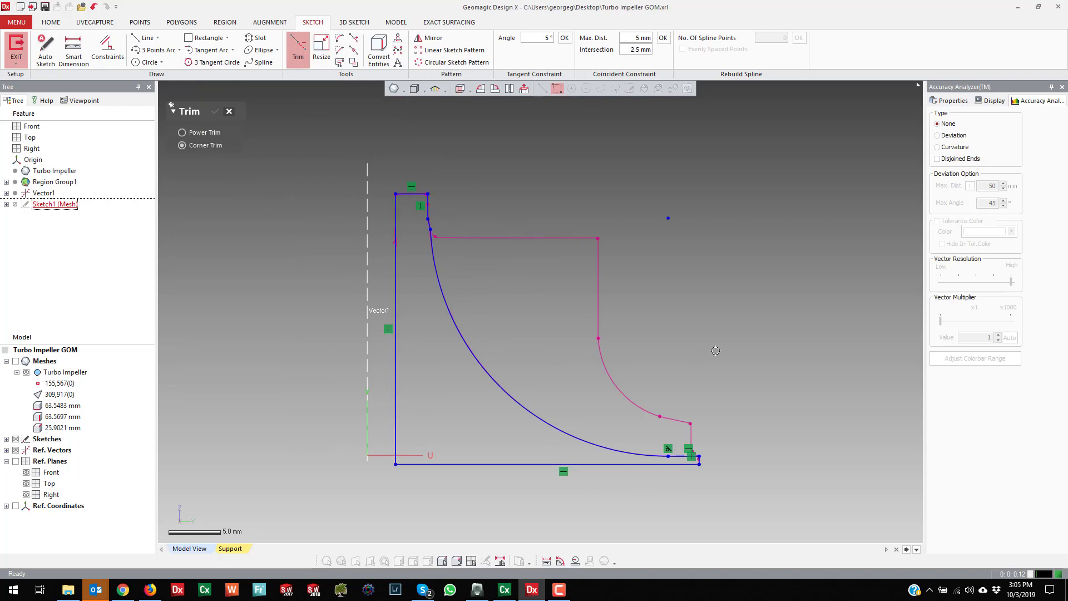
right_click(274, 136)
click(302, 119)
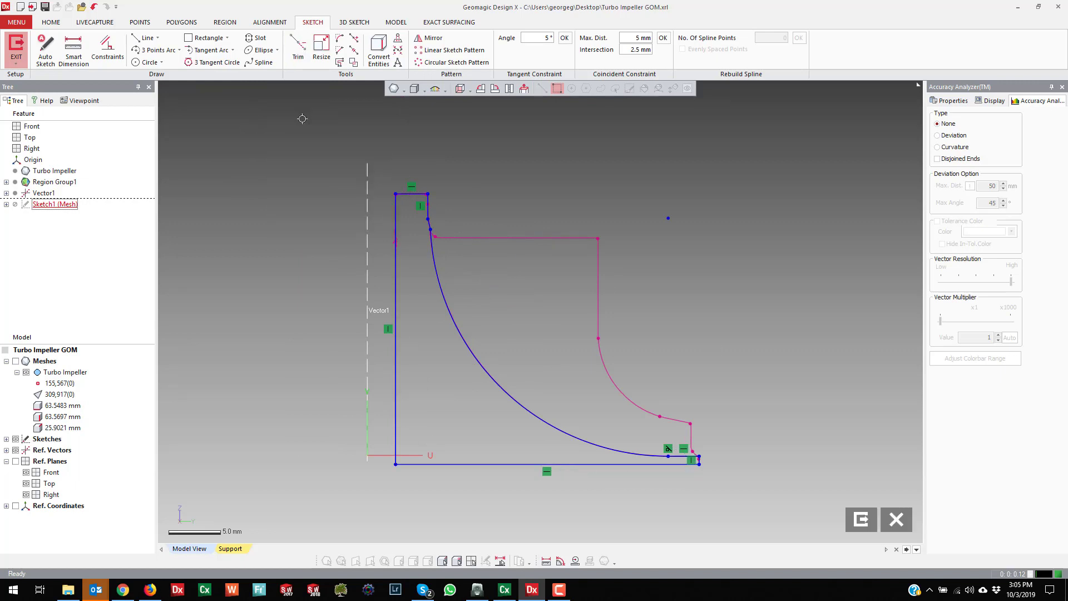
Step: Exit the mesh sketch and revolve the closed hub profile 360° about Vector1 as a solid body
right_click(772, 283)
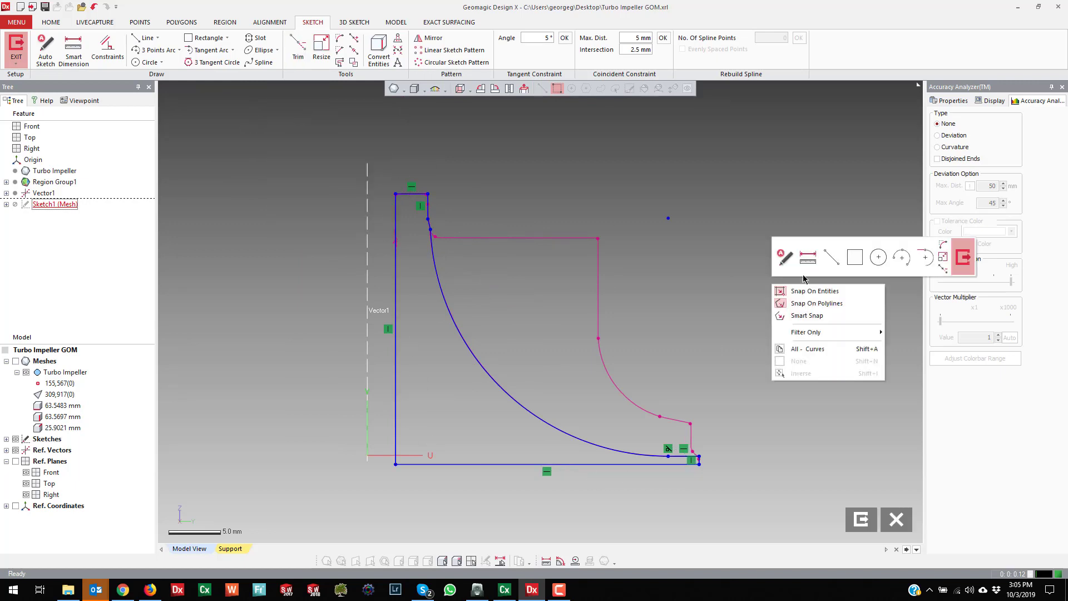
click(963, 257)
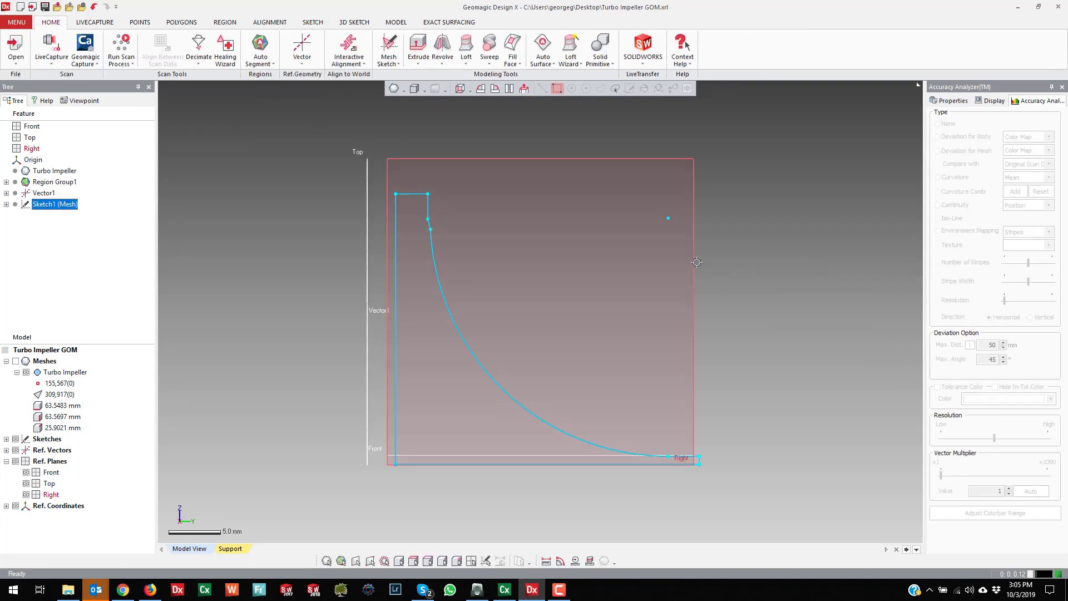
mouse_move(696, 262)
right_down()
mouse_move(649, 301)
mouse_move(604, 303)
mouse_move(522, 269)
right_up()
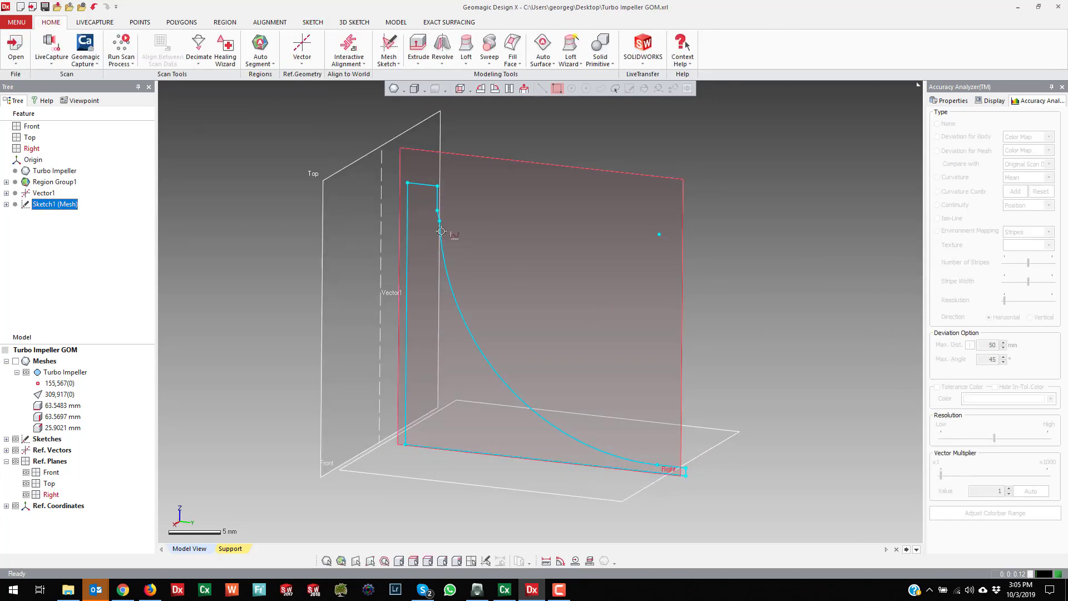
right_drag(443, 215, 469, 218)
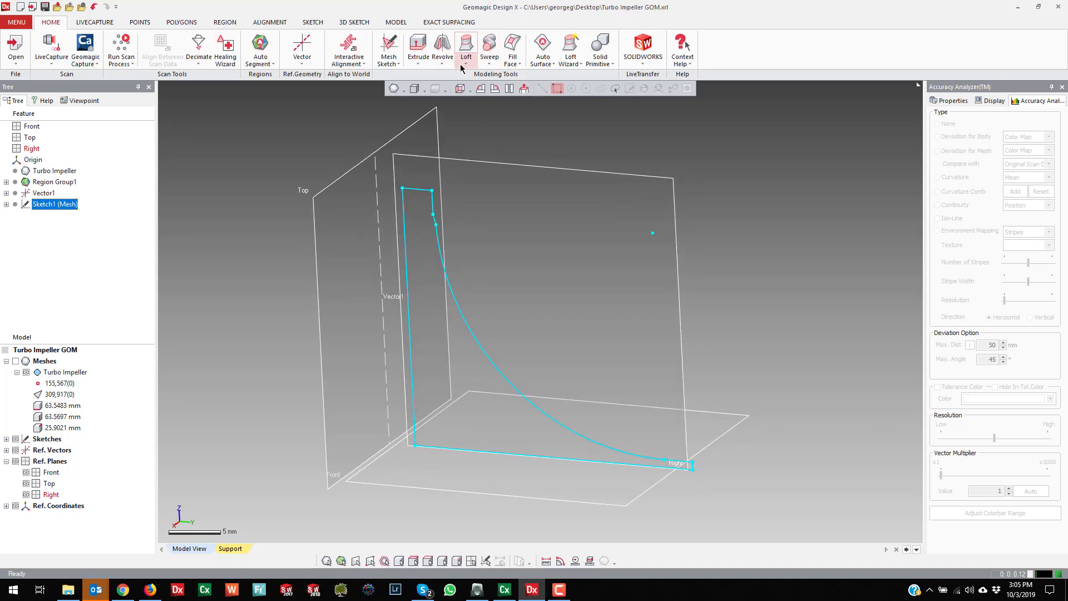
click(442, 60)
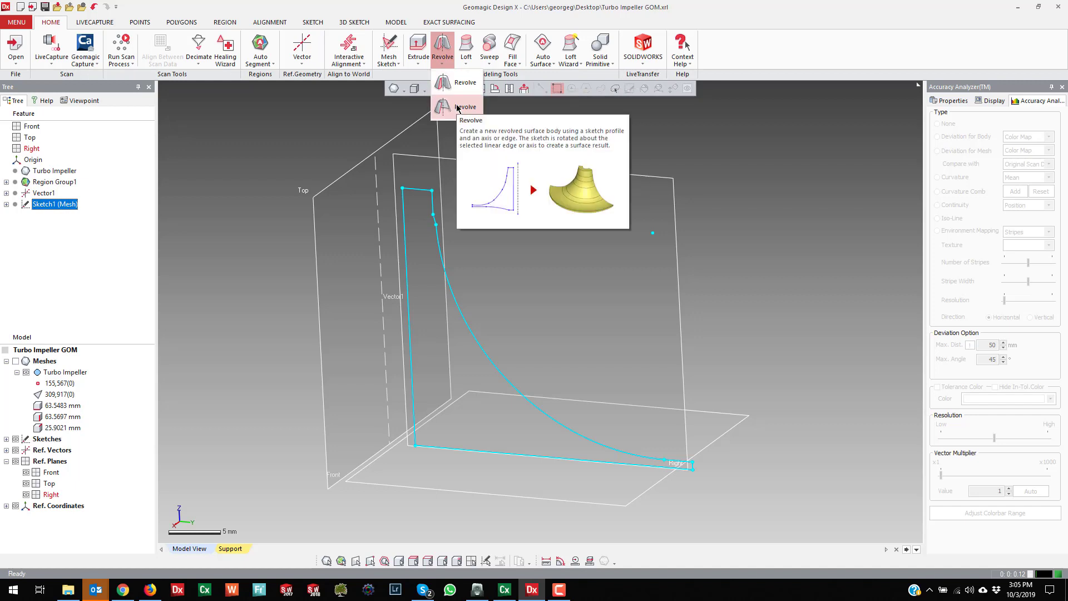
click(457, 108)
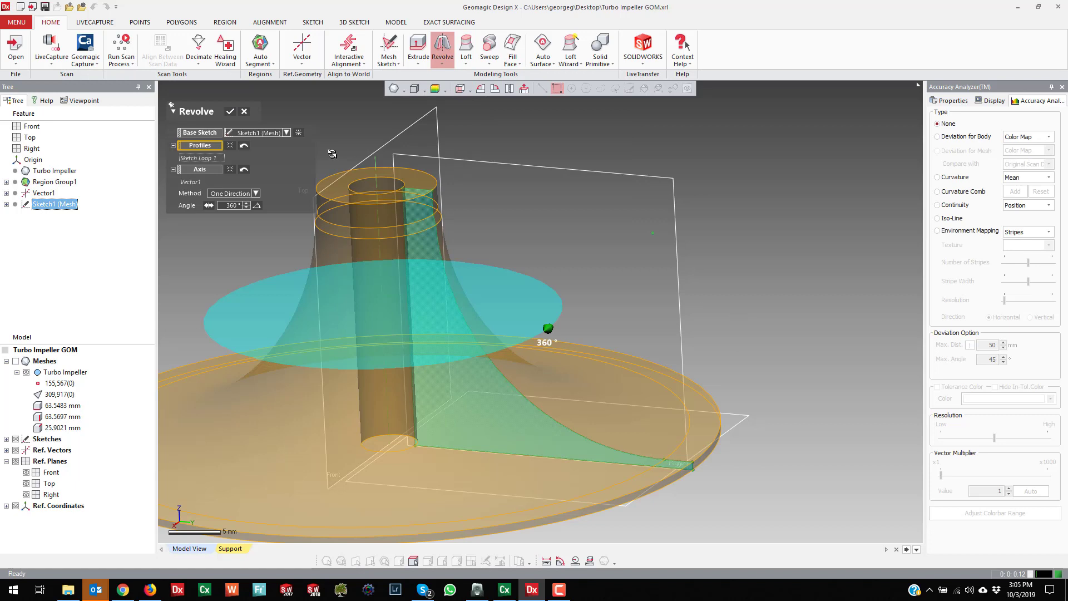
click(231, 111)
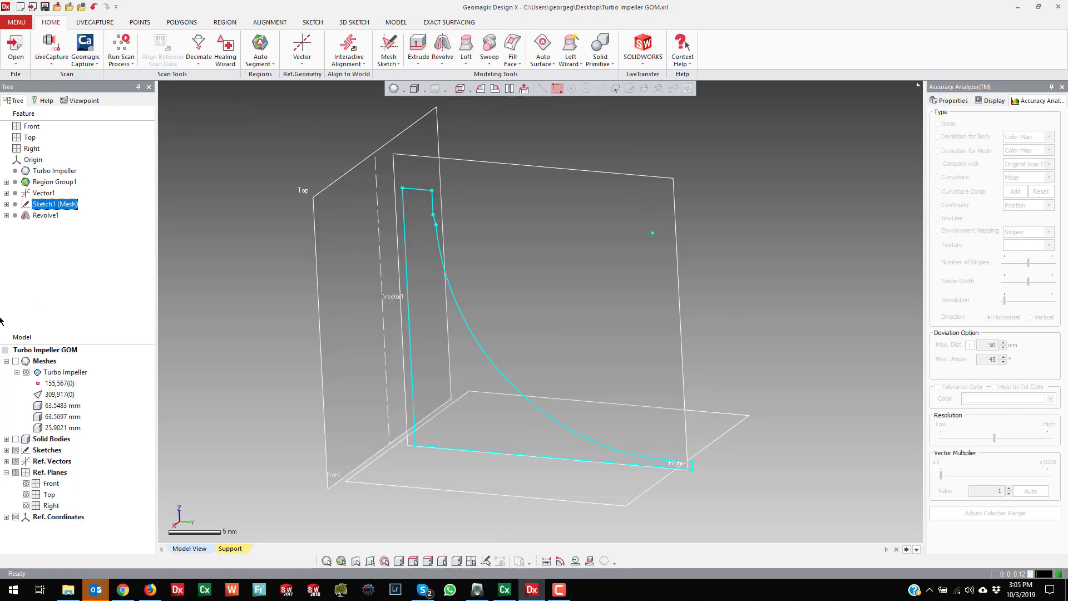
Step: Show the solid bodies, clear the sketch selection and inspect the revolved hub
mouse_move(528, 263)
right_down()
mouse_move(603, 259)
mouse_move(563, 307)
right_up()
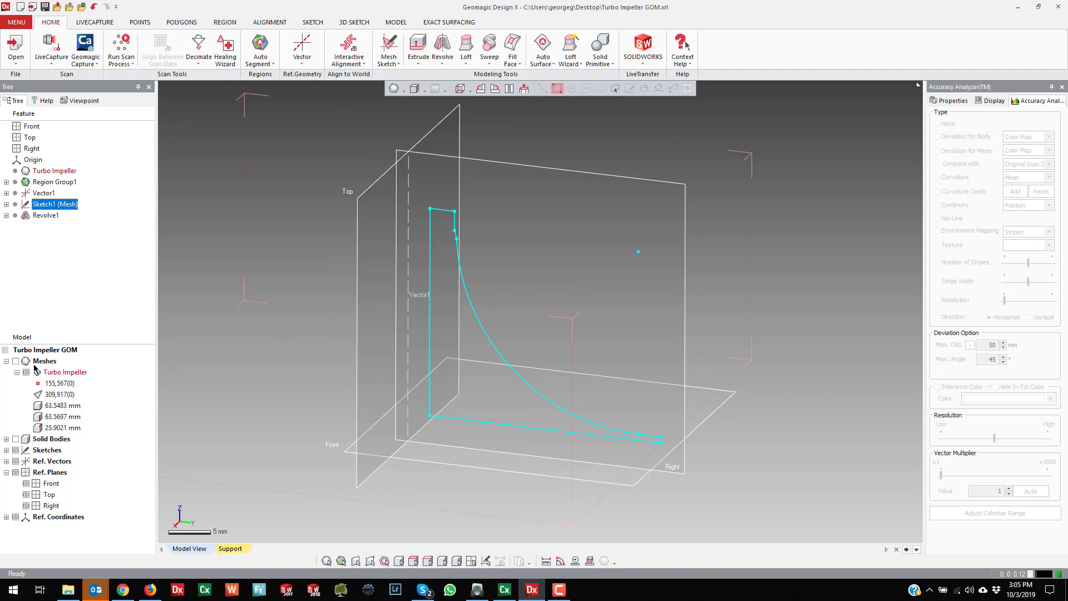
click(15, 440)
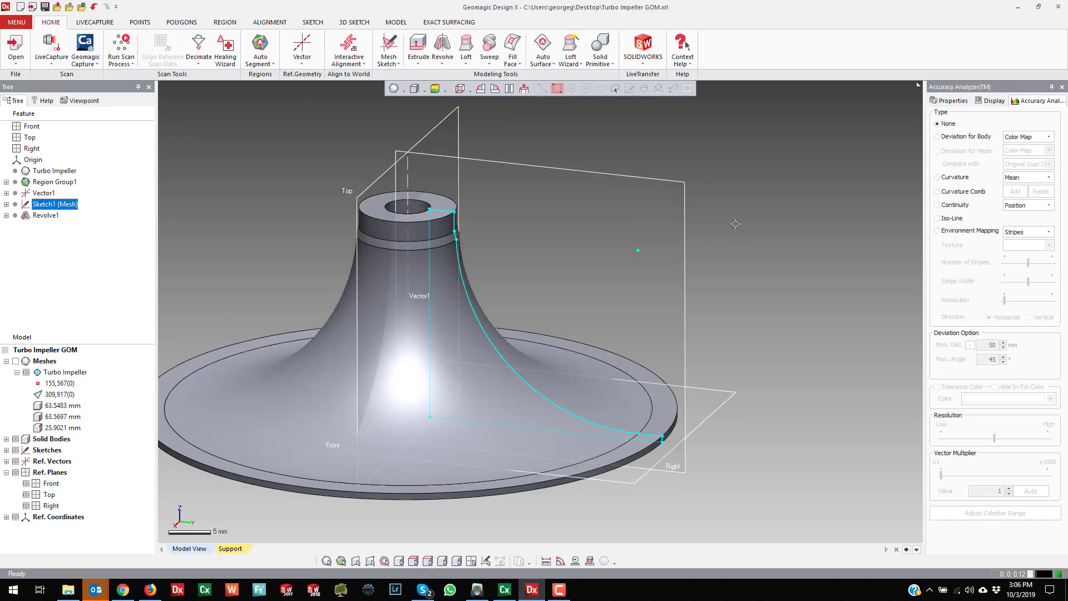
click(727, 269)
mouse_move(727, 270)
right_down()
mouse_move(483, 328)
mouse_move(612, 239)
mouse_move(530, 271)
right_up()
scroll(531, 271, up, 2)
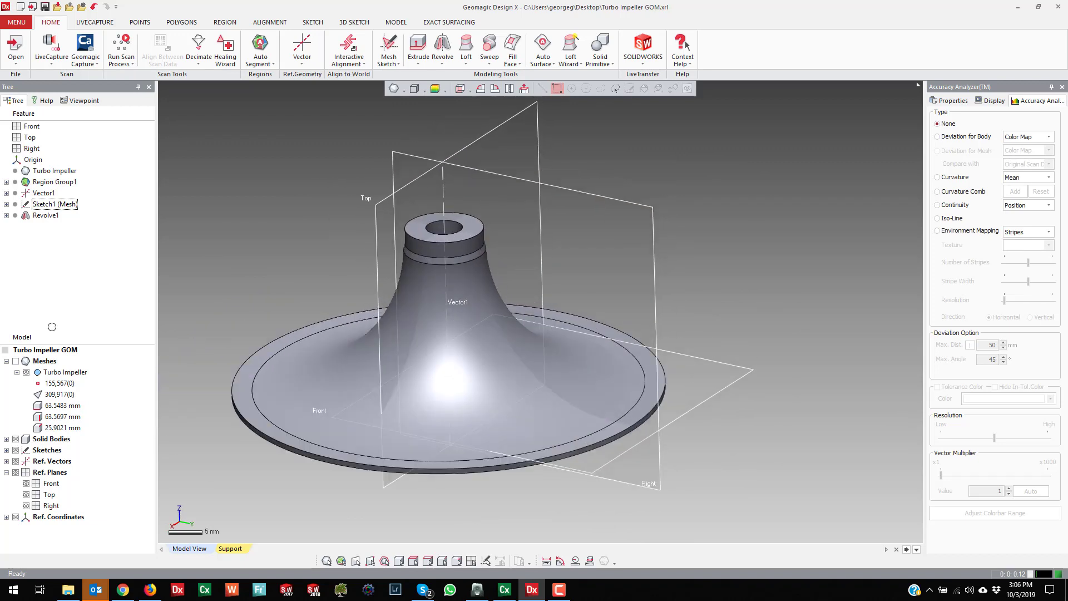
Step: Show the impeller mesh over the hub solid and display it coloured by region
click(15, 361)
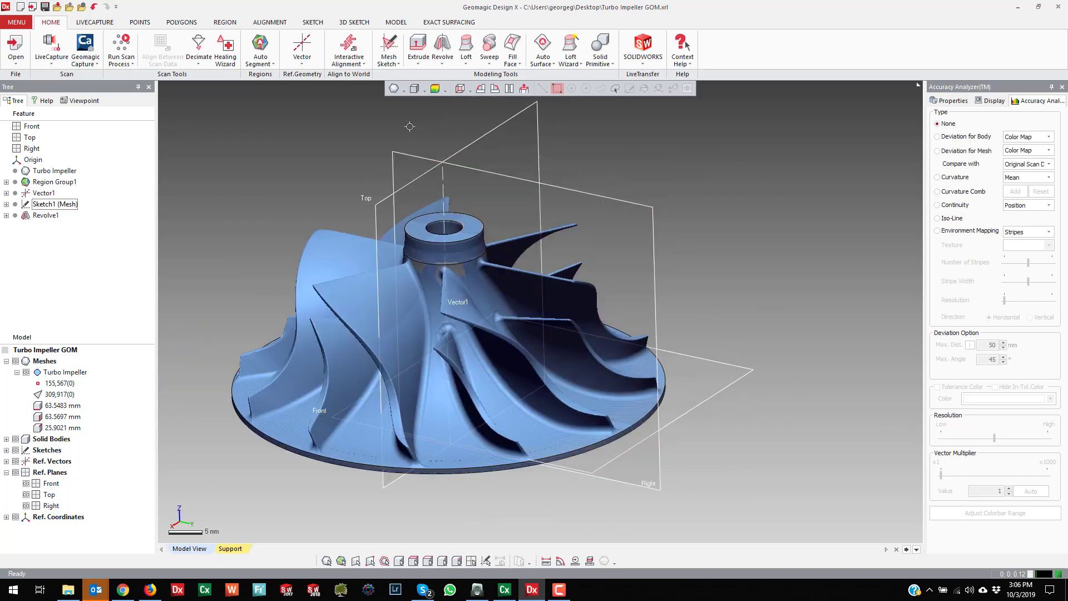
click(404, 90)
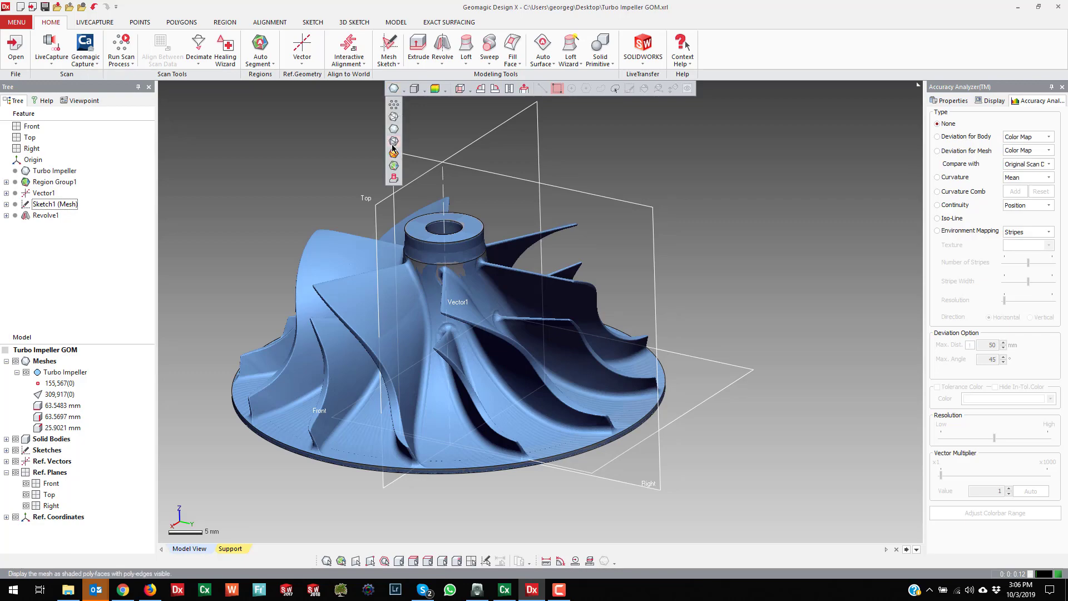
click(392, 167)
scroll(500, 312, up, 5)
right_drag(501, 311, 567, 397)
Step: Set up a Mesh Fit on the large blade face region with 25 U and 25 V control points
click(495, 387)
right_drag(676, 410, 324, 400)
scroll(744, 484, down, 3)
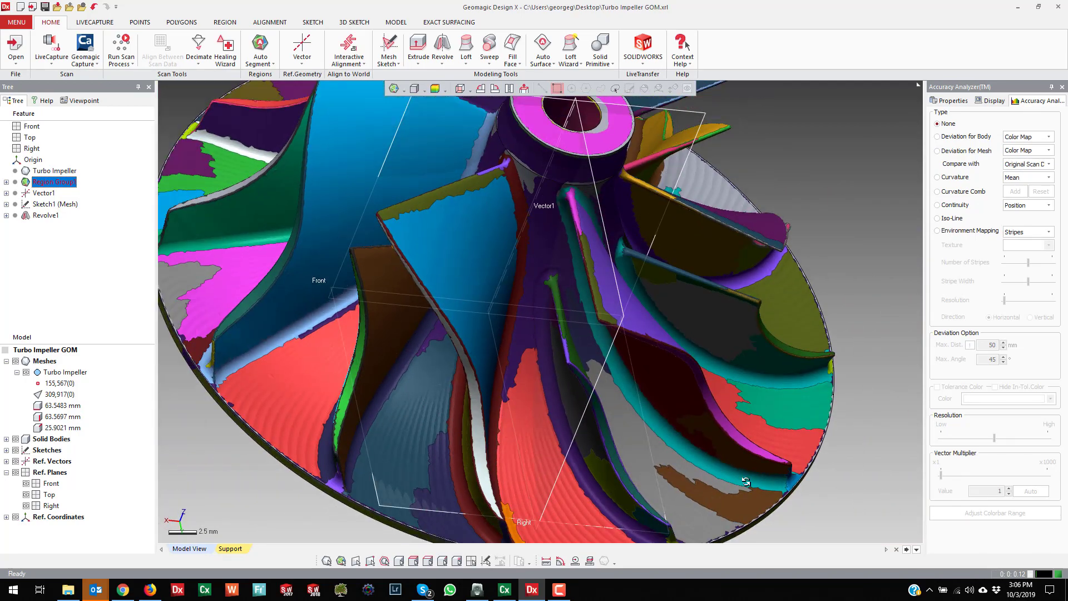
right_drag(744, 484, 630, 355)
scroll(594, 367, up, 5)
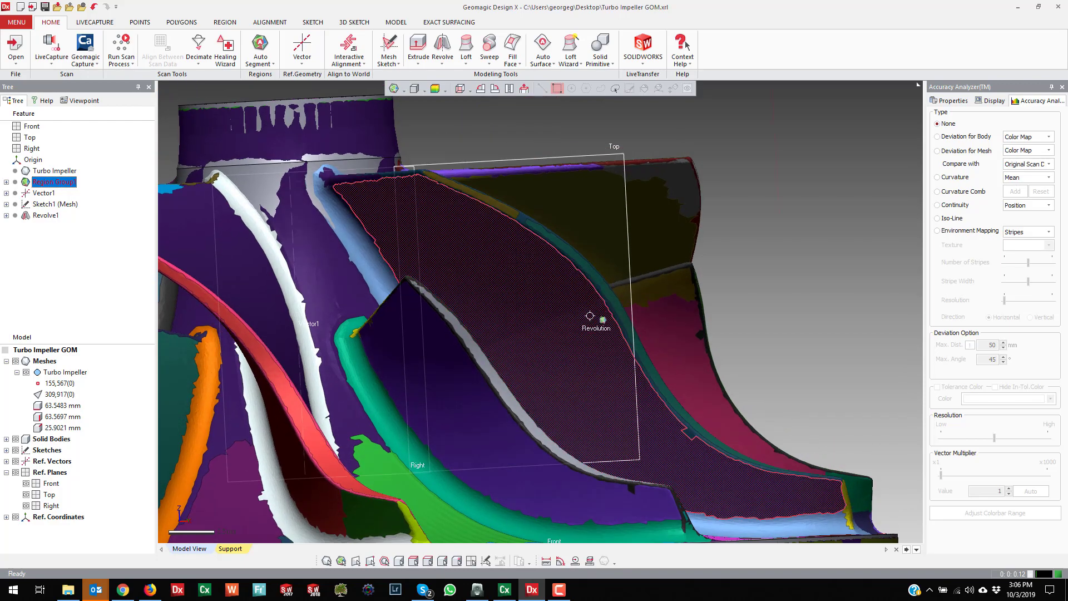
scroll(590, 316, down, 3)
right_drag(589, 316, 568, 322)
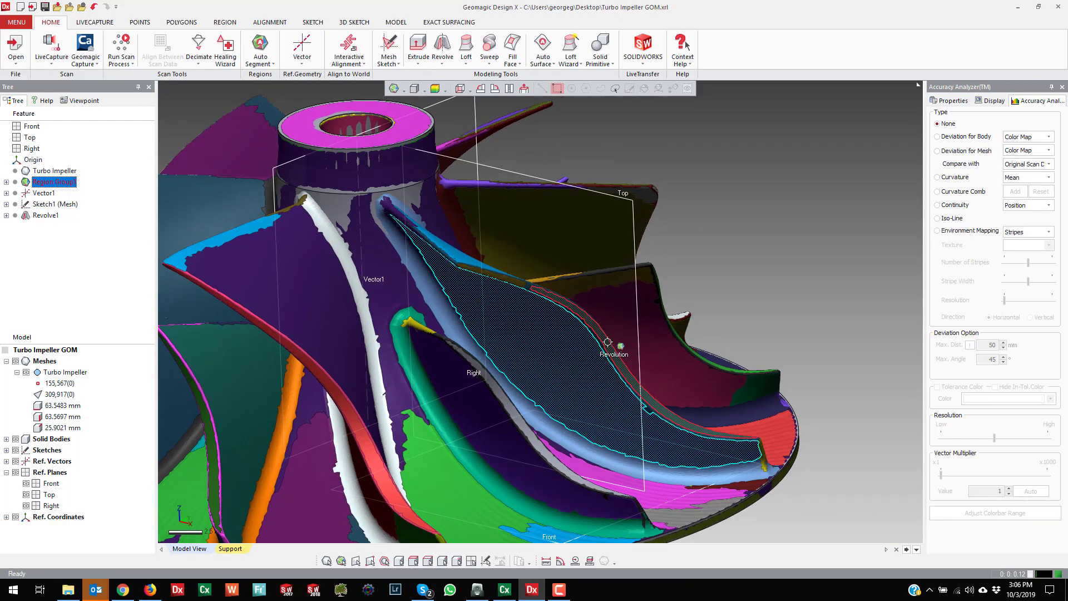
click(544, 61)
click(563, 107)
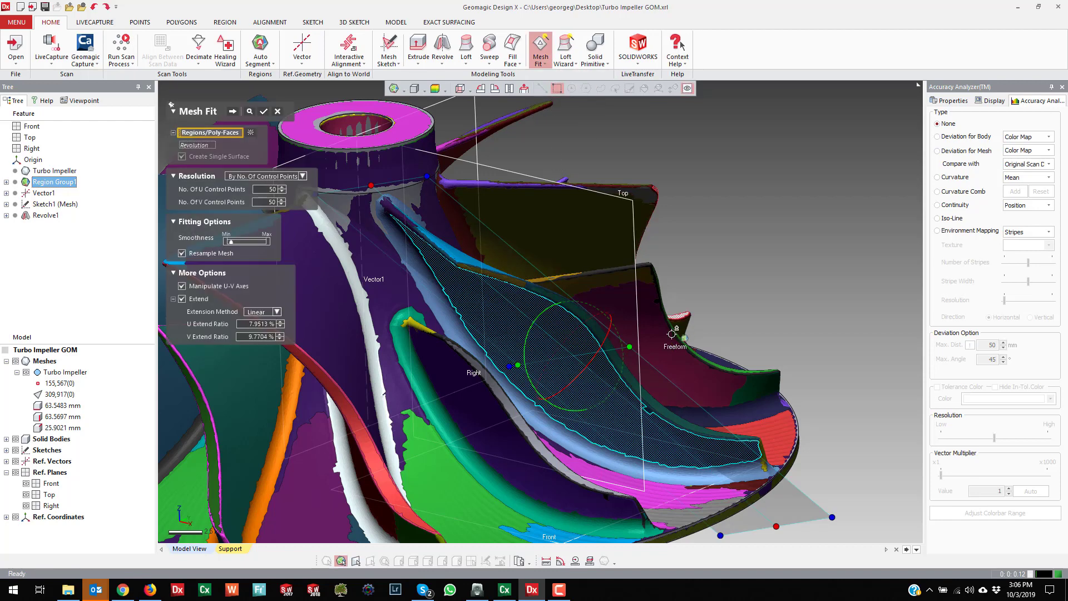
right_drag(704, 361, 641, 343)
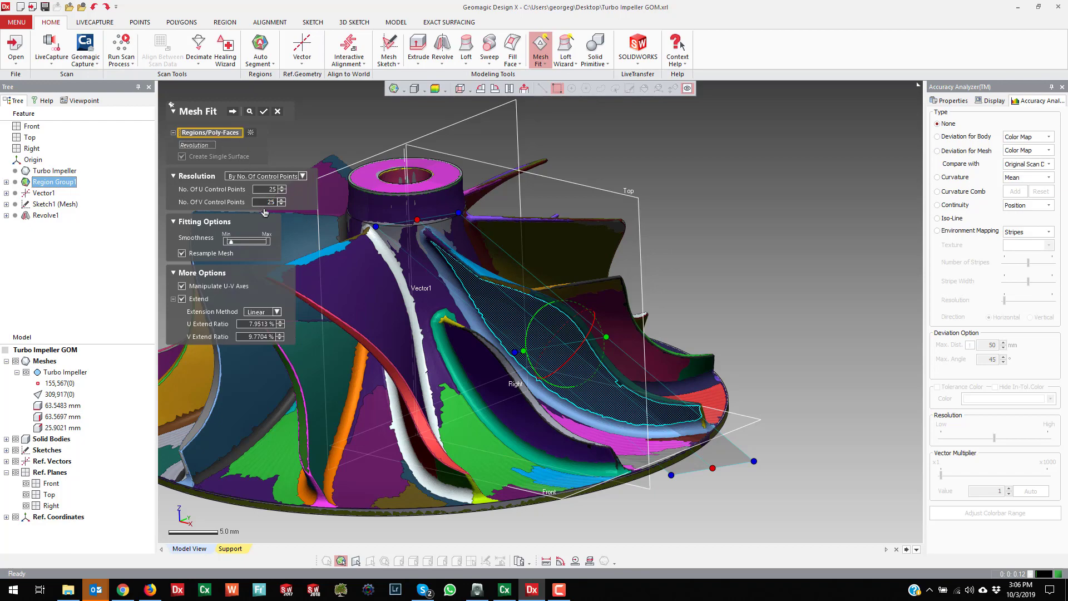
right_drag(548, 270, 480, 265)
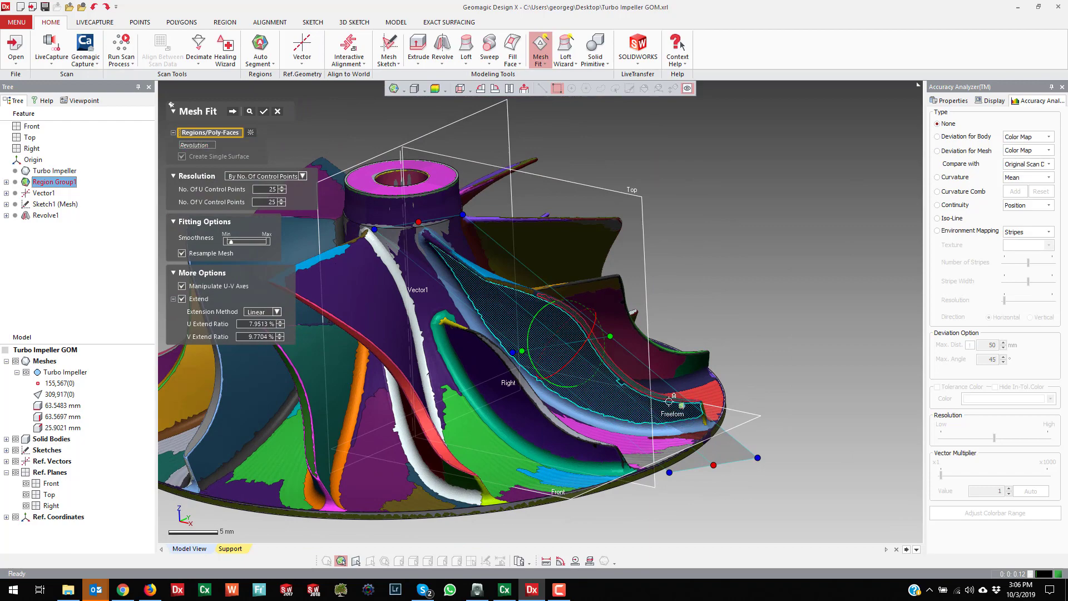
right_drag(686, 410, 609, 349)
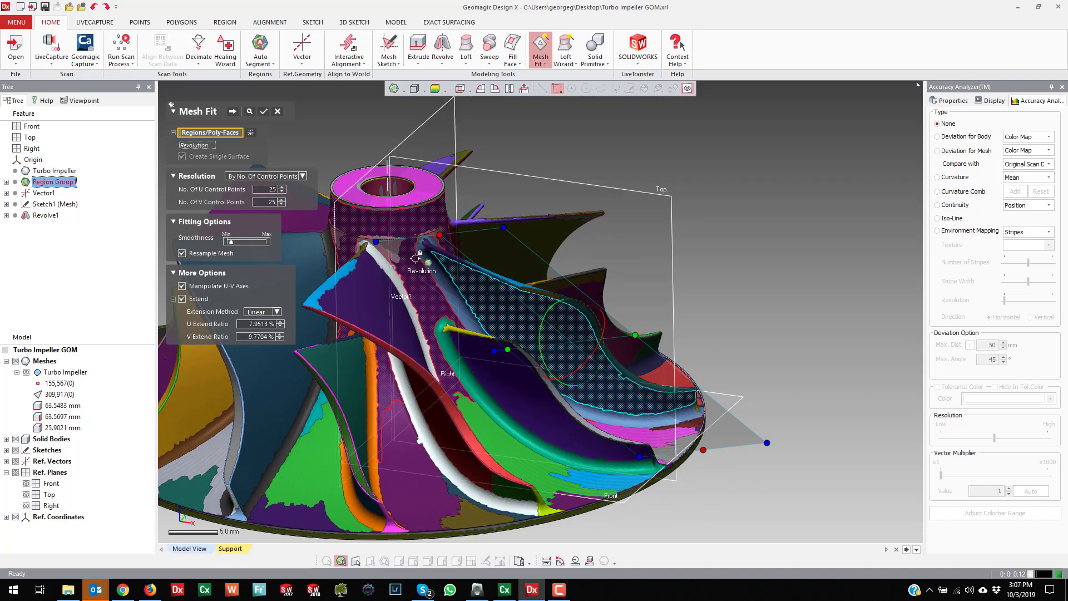
Step: Advance the Mesh Fit to its next stage, check the fit around the blade and accept the surface
click(233, 111)
right_drag(549, 252, 354, 245)
right_drag(466, 200, 442, 161)
click(312, 117)
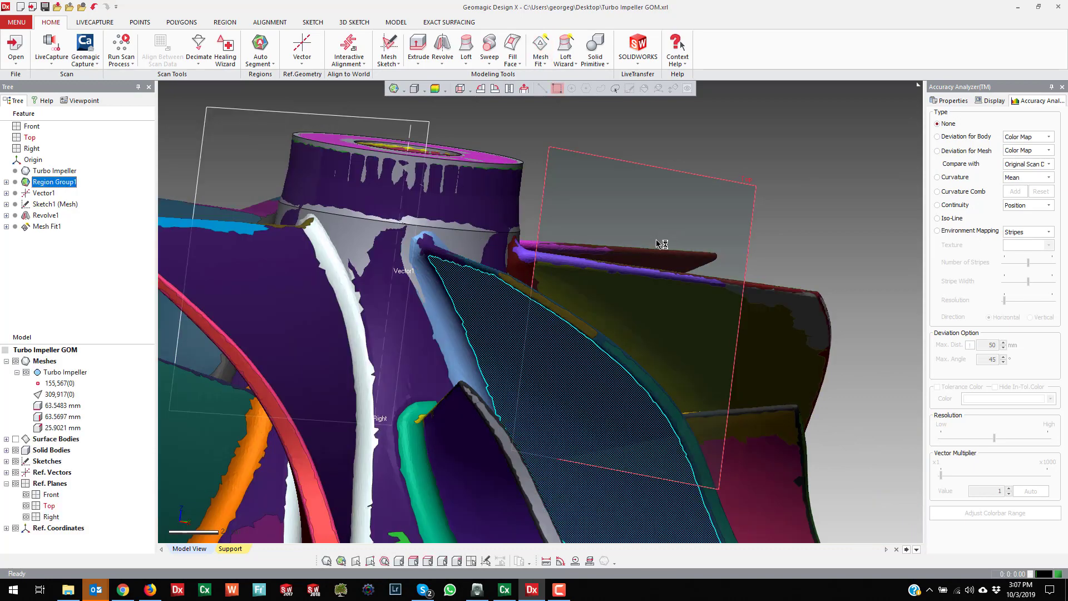
Step: Show the surface bodies and inspect how the fitted surface extends past the blade face
click(18, 439)
right_drag(632, 306, 569, 310)
scroll(510, 279, up, 5)
scroll(574, 305, down, 4)
scroll(483, 286, down, 3)
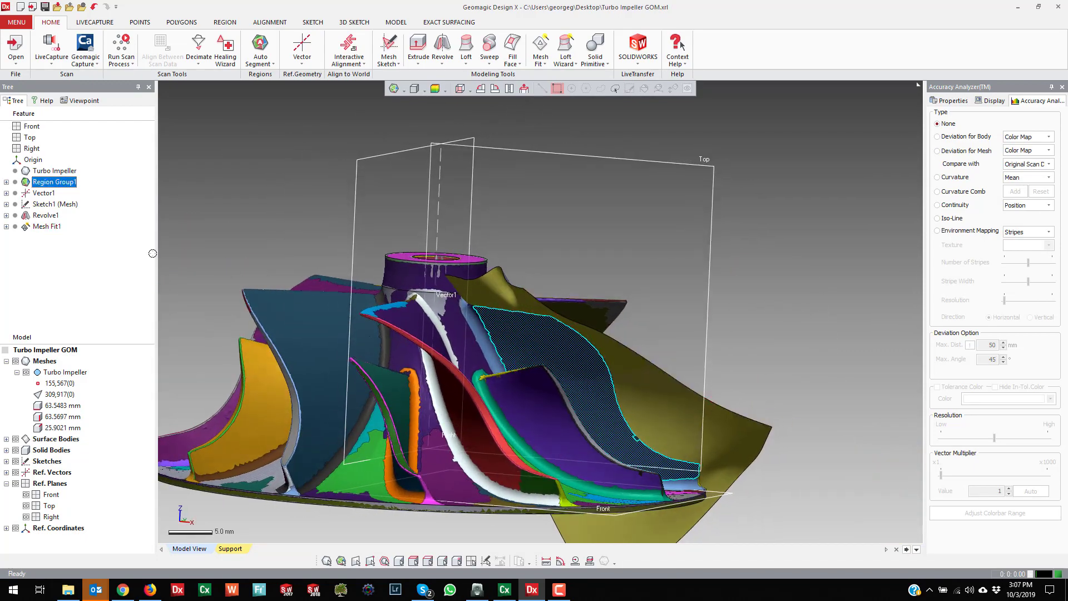
Step: Edit the blade's Mesh Fit to 20 U and 20 V control points with slightly higher smoothness
click(46, 227)
right_click(45, 225)
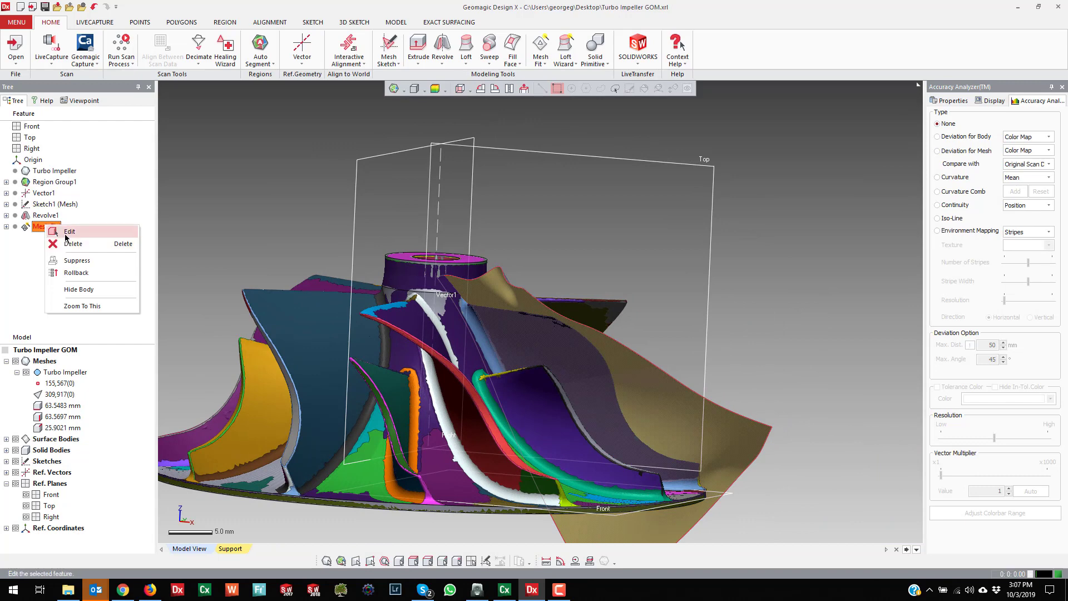
click(66, 235)
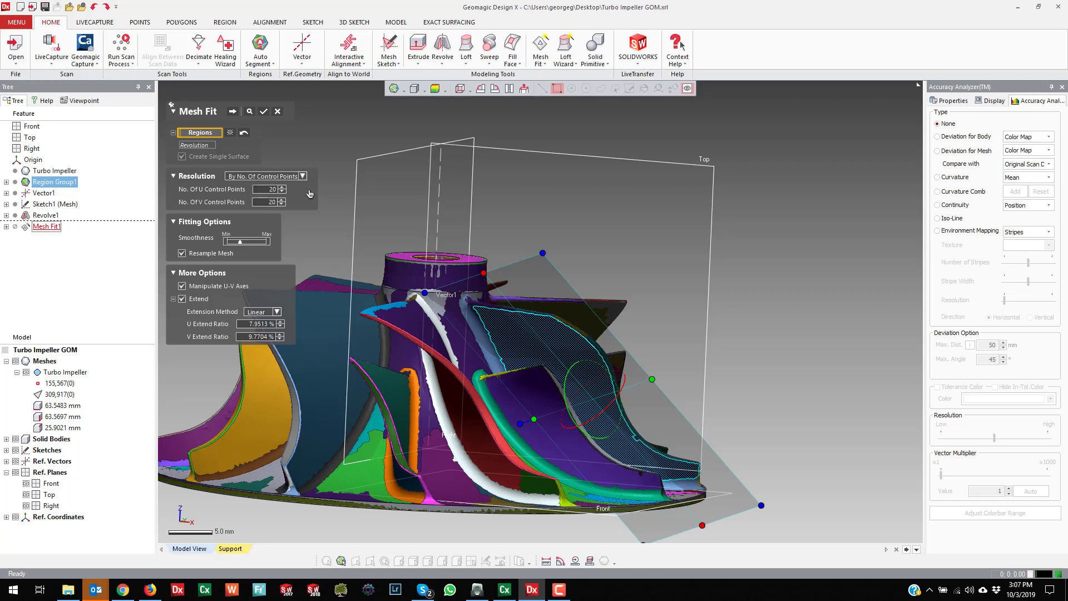
click(264, 114)
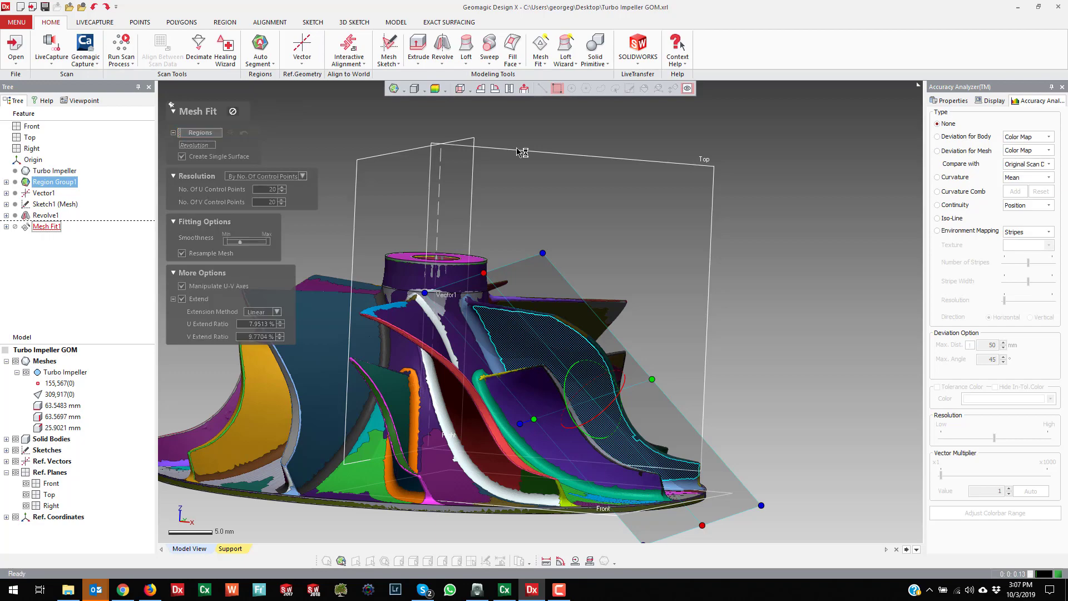
Step: Insert a new region from the mesh strip along the ragged upper edge of the light-blue blade face
scroll(490, 317, up, 5)
right_drag(466, 319, 511, 301)
right_drag(468, 341, 517, 301)
right_drag(401, 293, 564, 265)
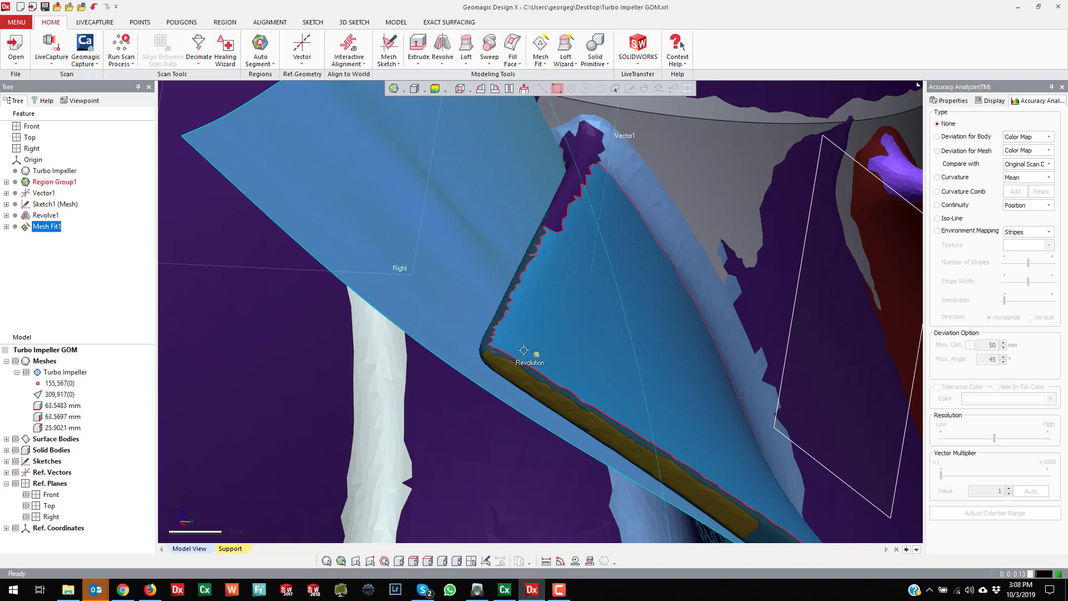
click(572, 269)
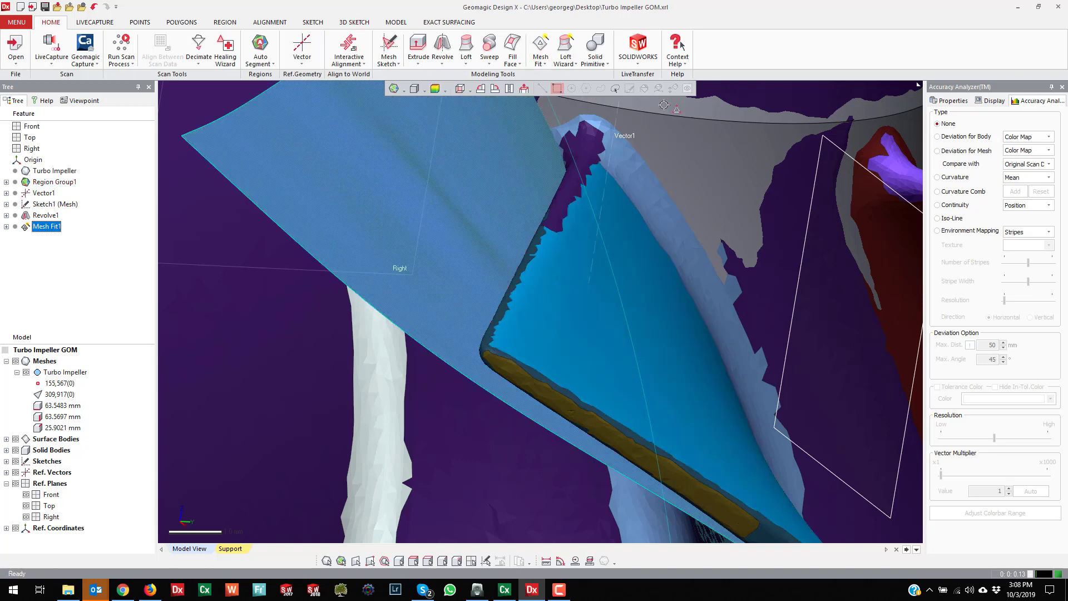
click(225, 22)
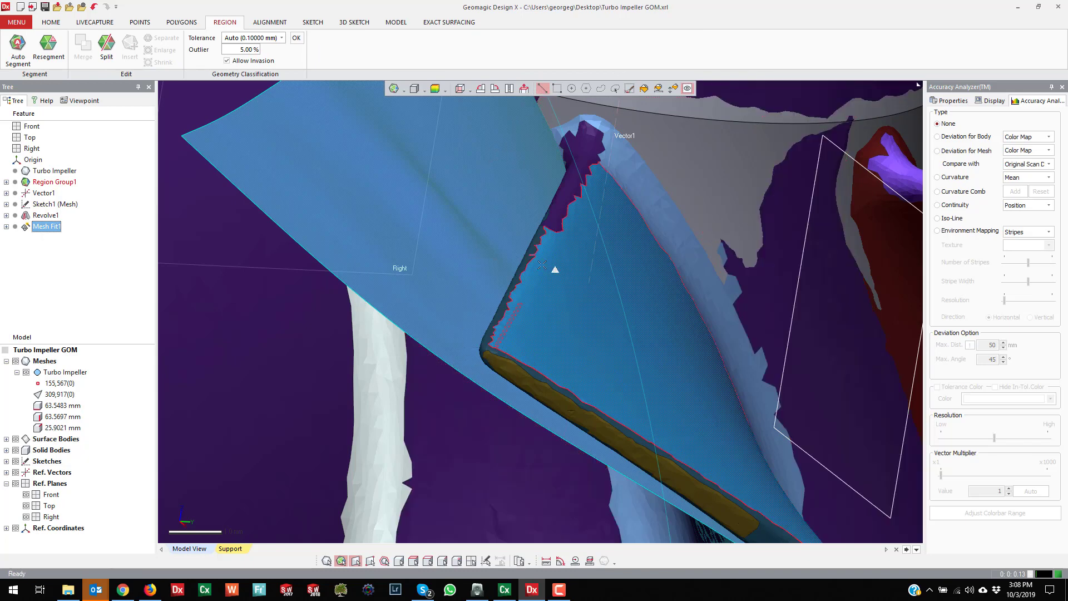
click(563, 214)
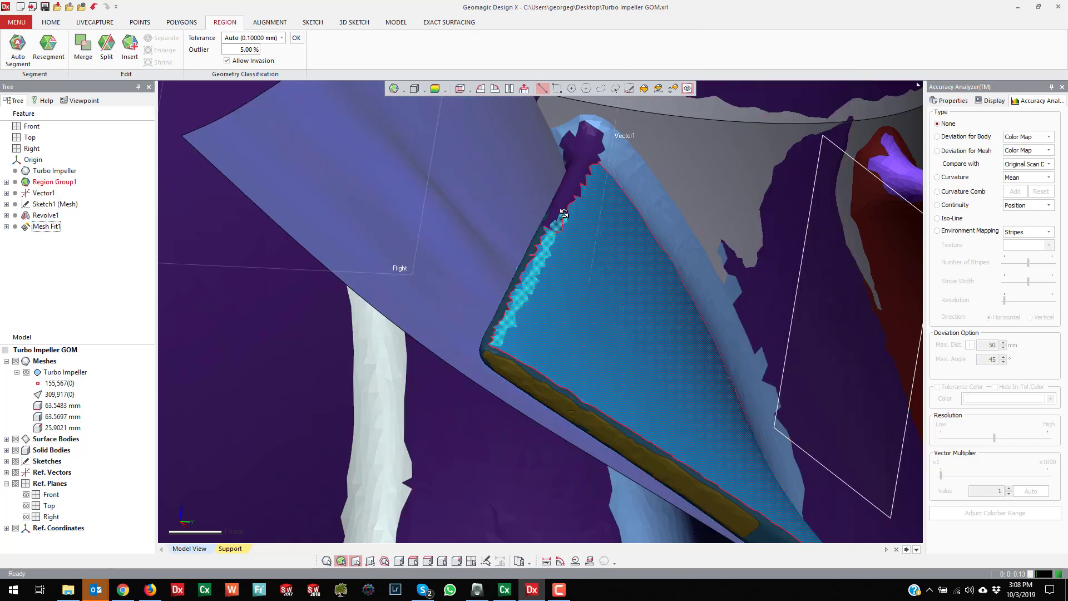
click(130, 46)
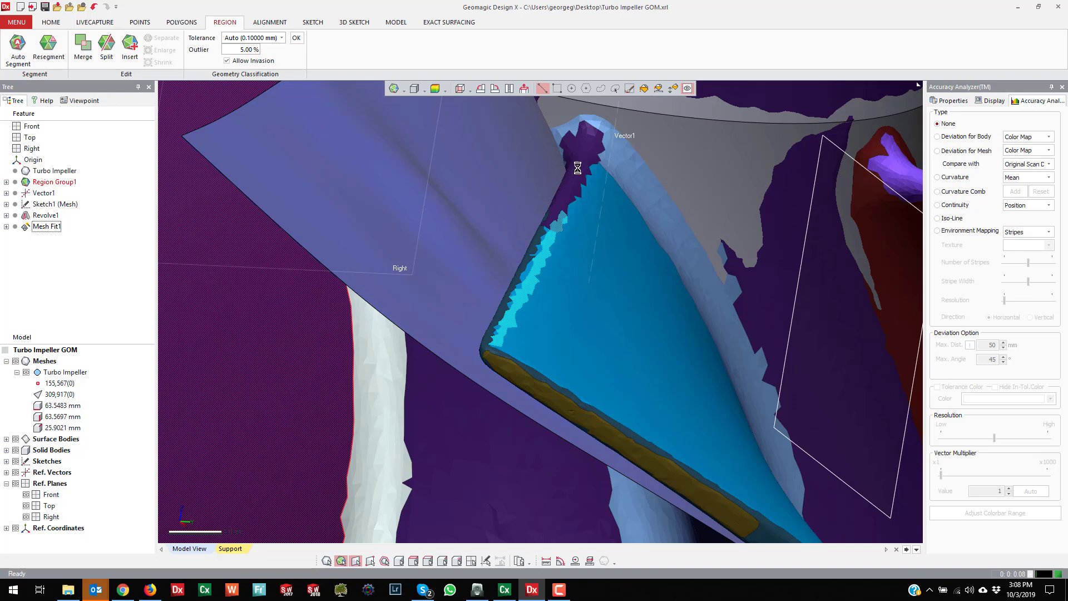
Step: Examine the blue blade face and how the first fitted surface passes behind it down to the rim
scroll(644, 266, down, 3)
right_drag(696, 253, 510, 367)
scroll(587, 286, down, 3)
scroll(632, 325, down, 3)
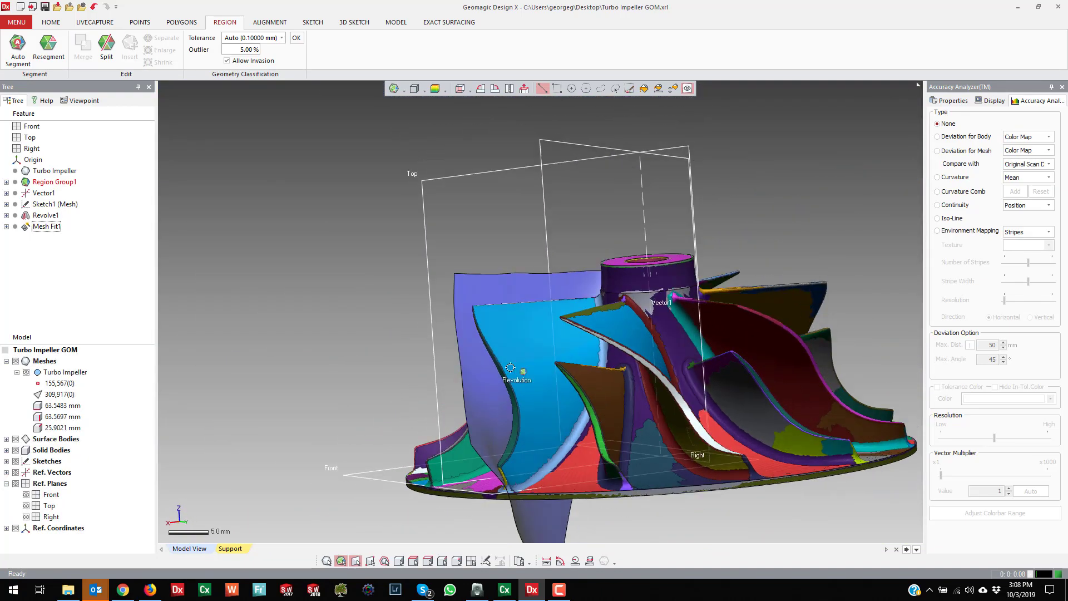
scroll(510, 367, up, 3)
scroll(517, 526, up, 3)
scroll(517, 489, down, 3)
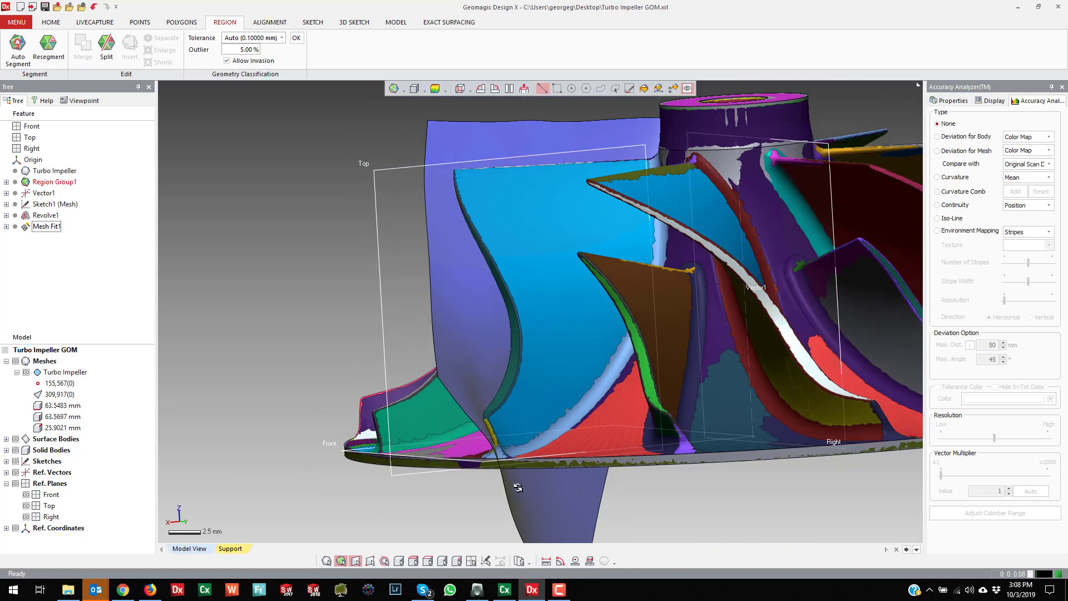
scroll(518, 488, up, 2)
scroll(507, 392, up, 5)
right_drag(501, 343, 501, 339)
scroll(580, 332, down, 2)
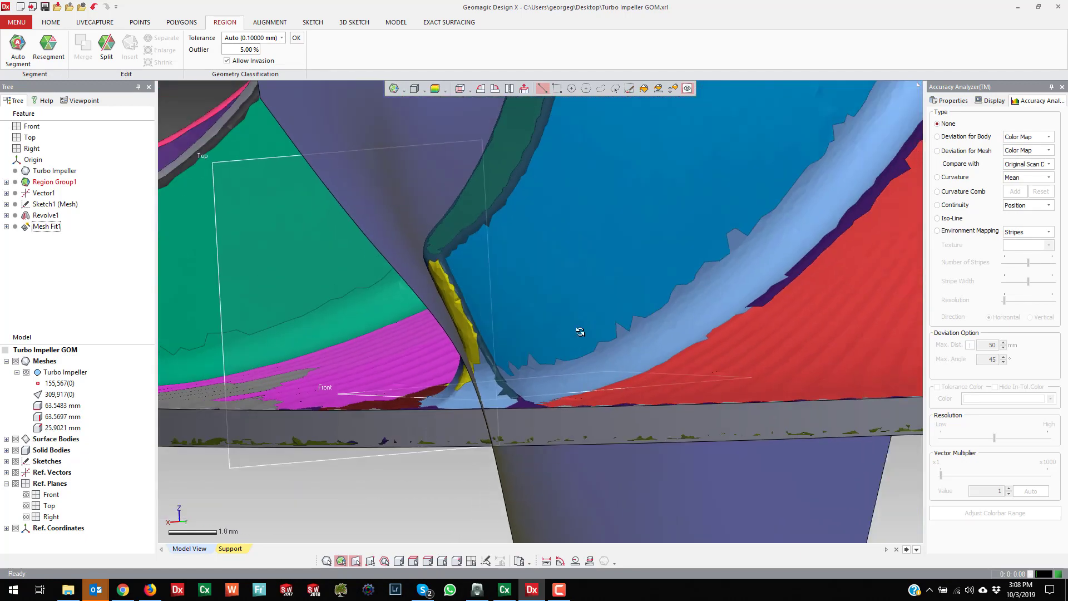
scroll(581, 332, down, 3)
Step: Fit a Mesh Fit surface to the blue blade face with 25 U and 25 V control points and slightly higher smoothness
click(50, 22)
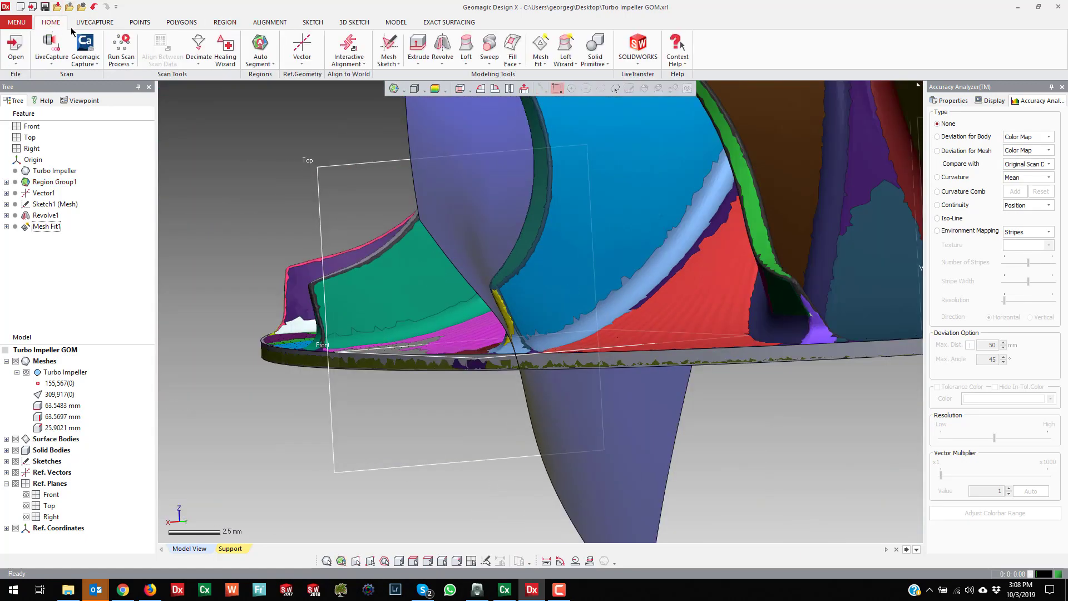
click(541, 48)
click(636, 212)
scroll(542, 198, down, 1)
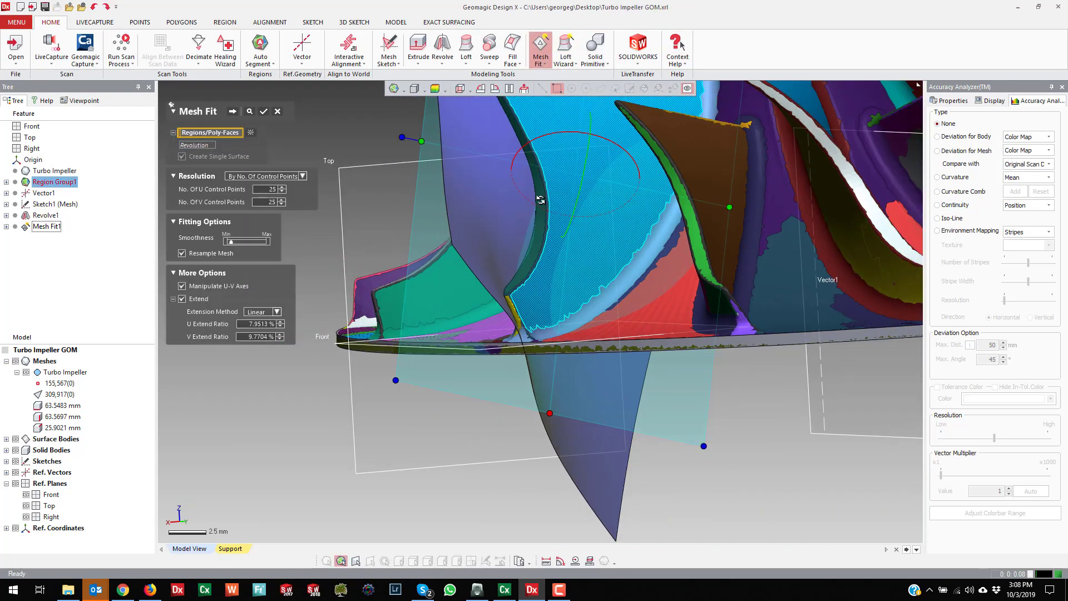
right_drag(541, 198, 660, 190)
scroll(701, 227, down, 2)
scroll(701, 227, down, 1)
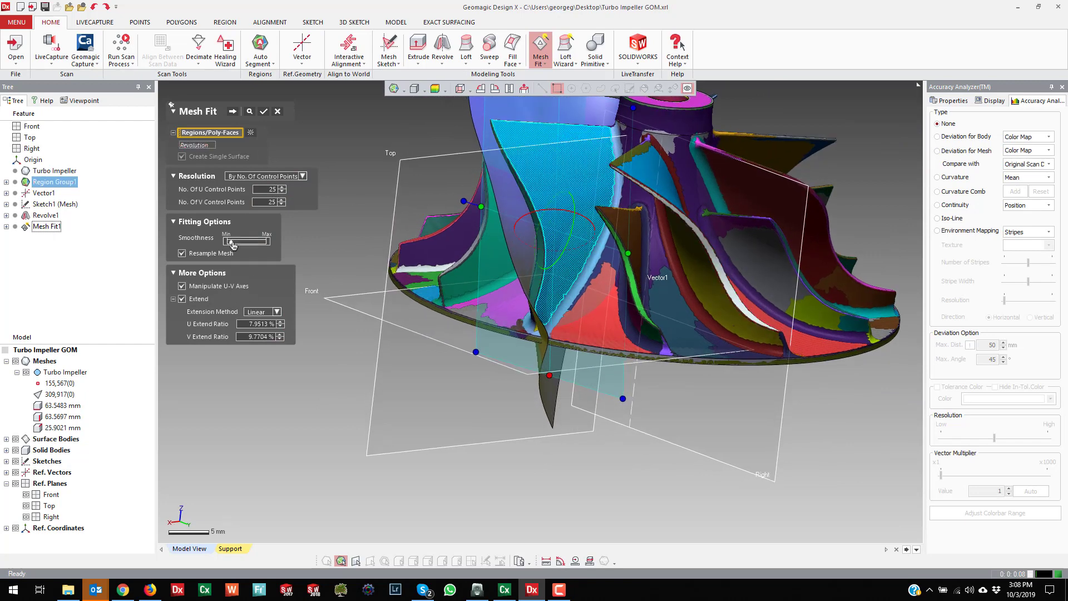
click(263, 115)
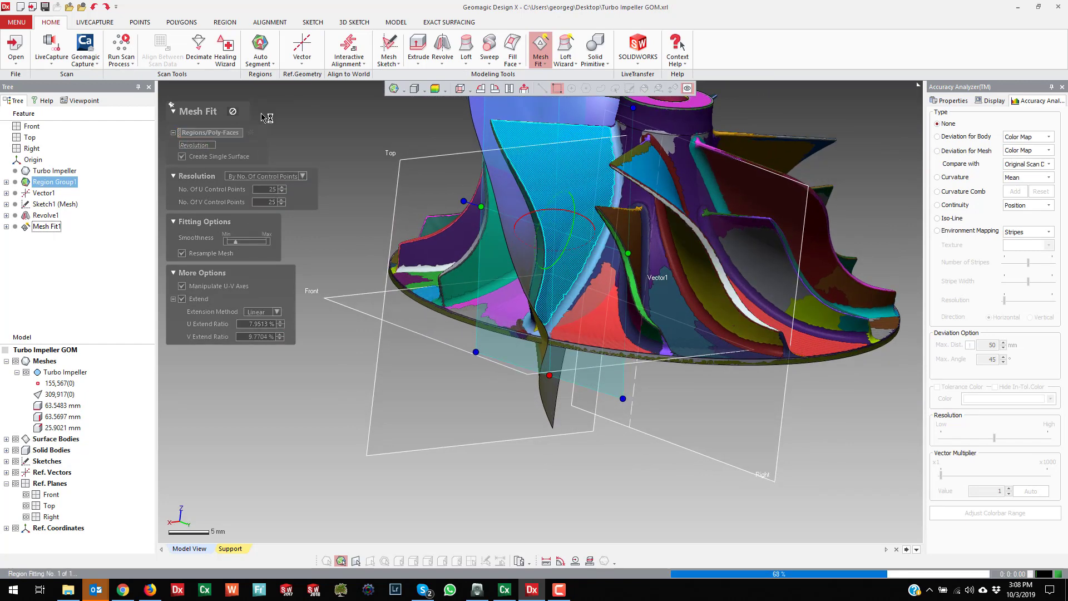
Step: Hide the scanned mesh and inspect how both fitted blade surfaces intersect the revolved hub
right_drag(751, 267, 618, 314)
right_drag(569, 241, 680, 261)
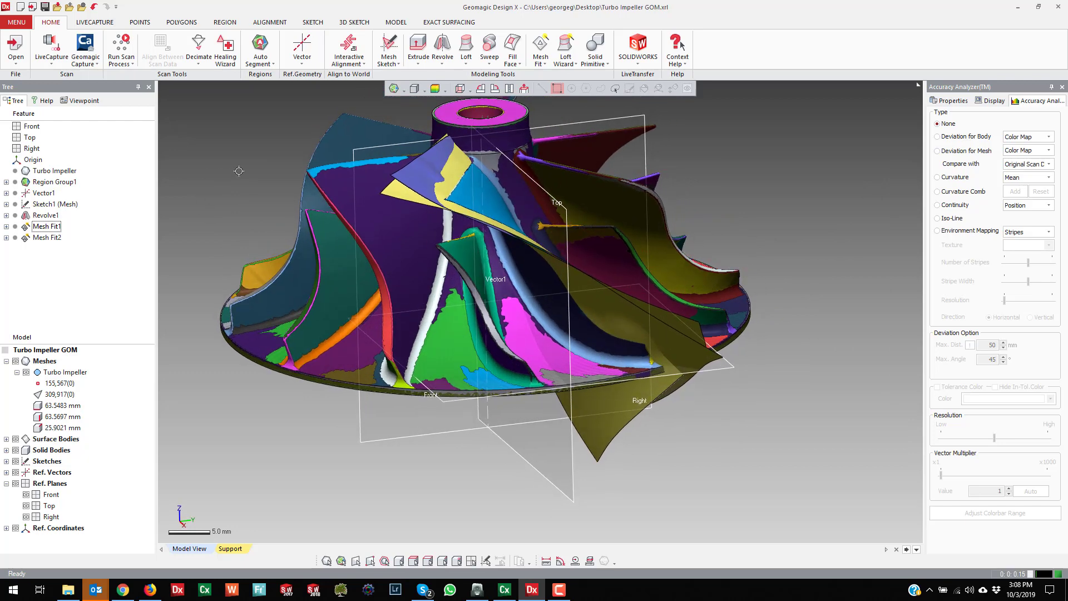
click(15, 361)
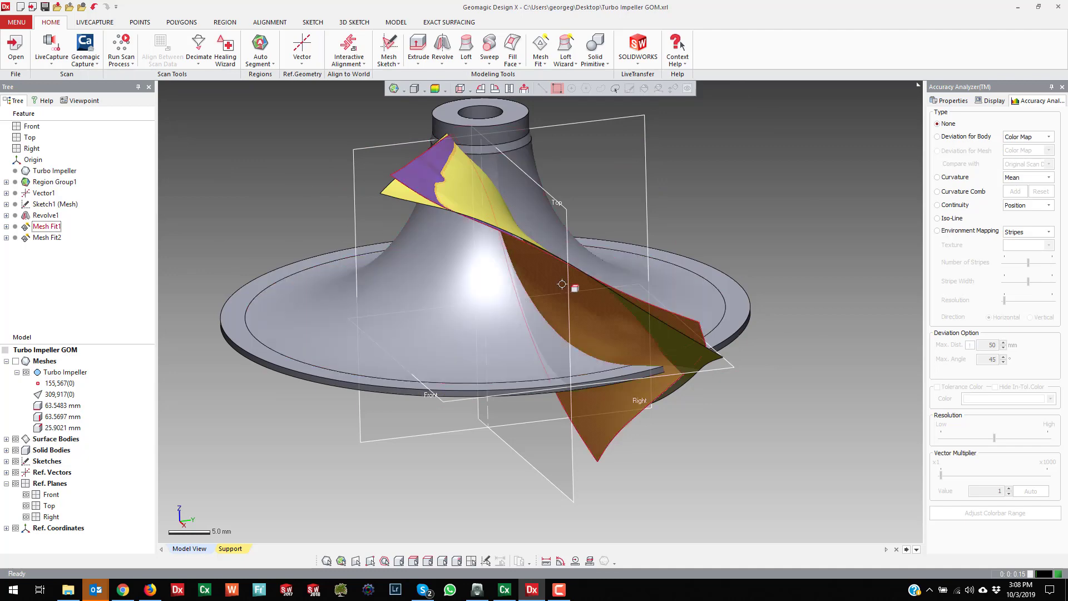
right_drag(568, 284, 460, 291)
click(439, 284)
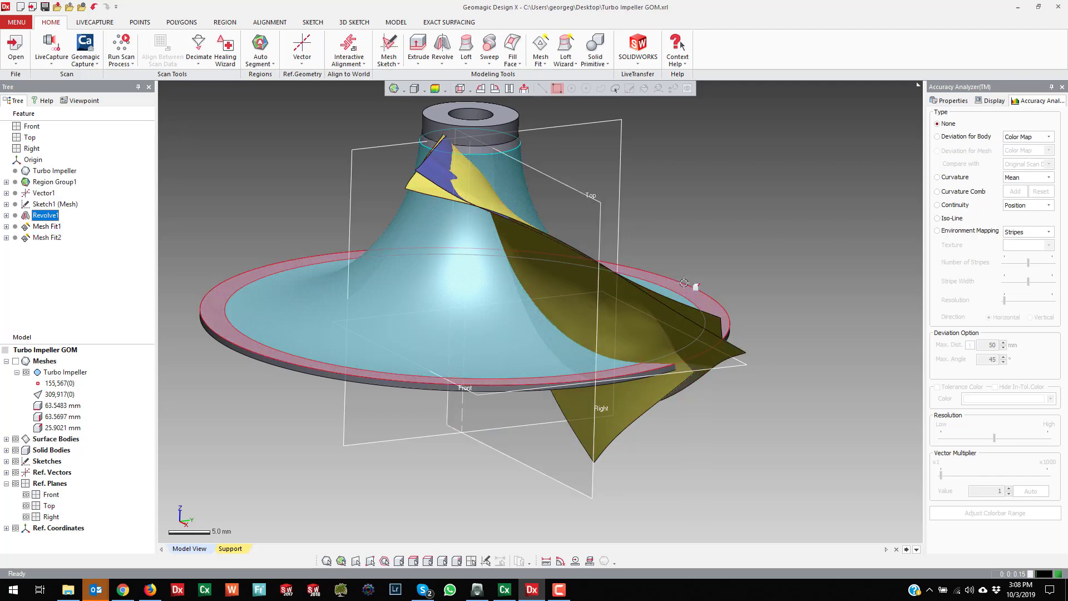
right_drag(680, 322, 463, 198)
scroll(464, 199, down, 1)
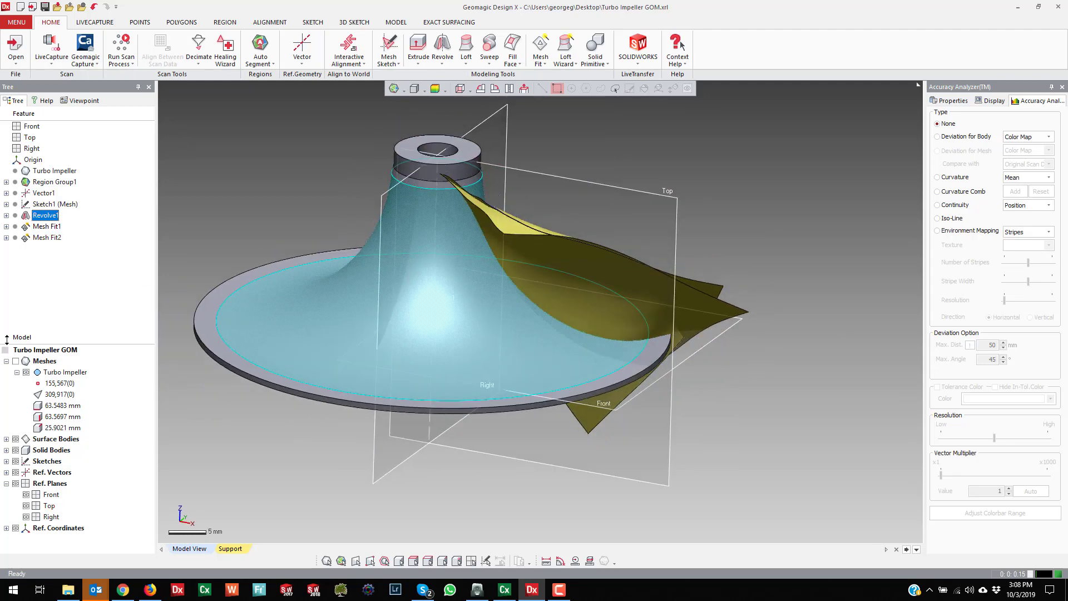
Step: Hide the surface and solid bodies, show the scanned mesh again and look over the impeller's blades
click(16, 439)
click(15, 450)
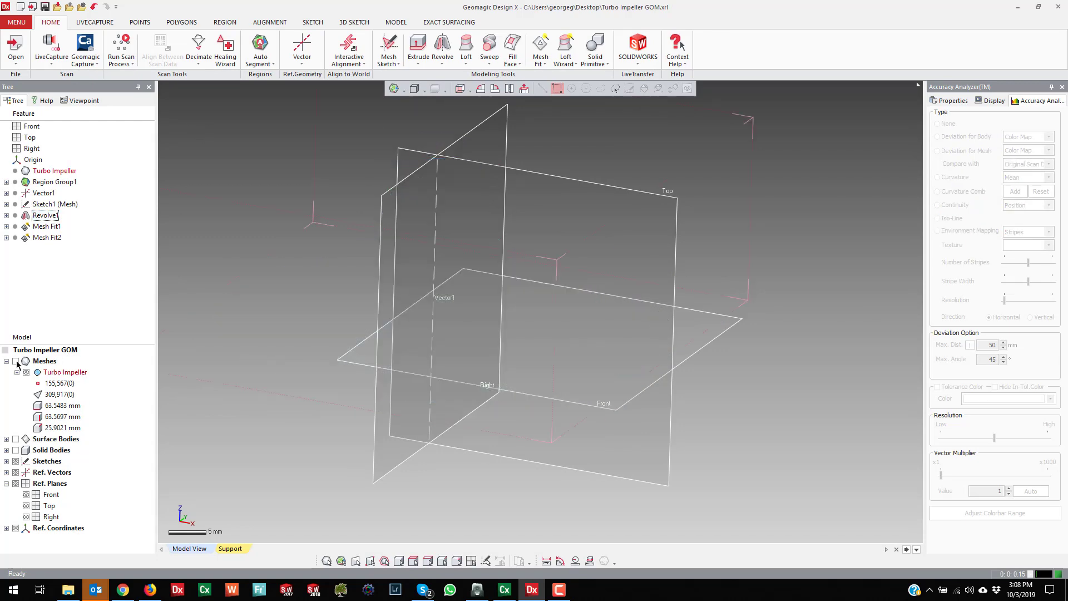
click(17, 362)
right_drag(723, 200, 735, 143)
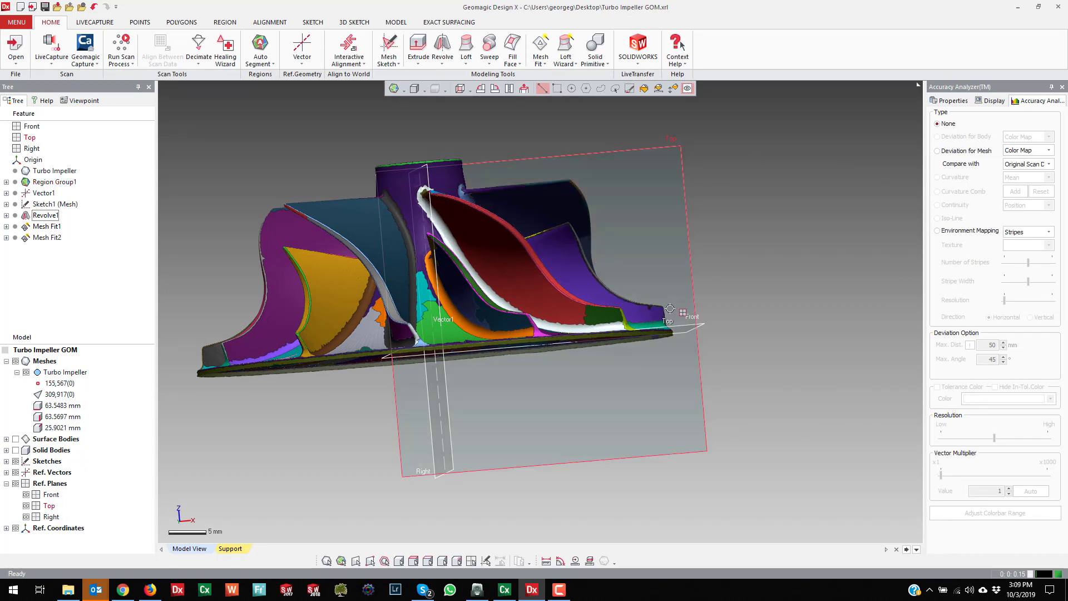
right_drag(789, 211, 657, 323)
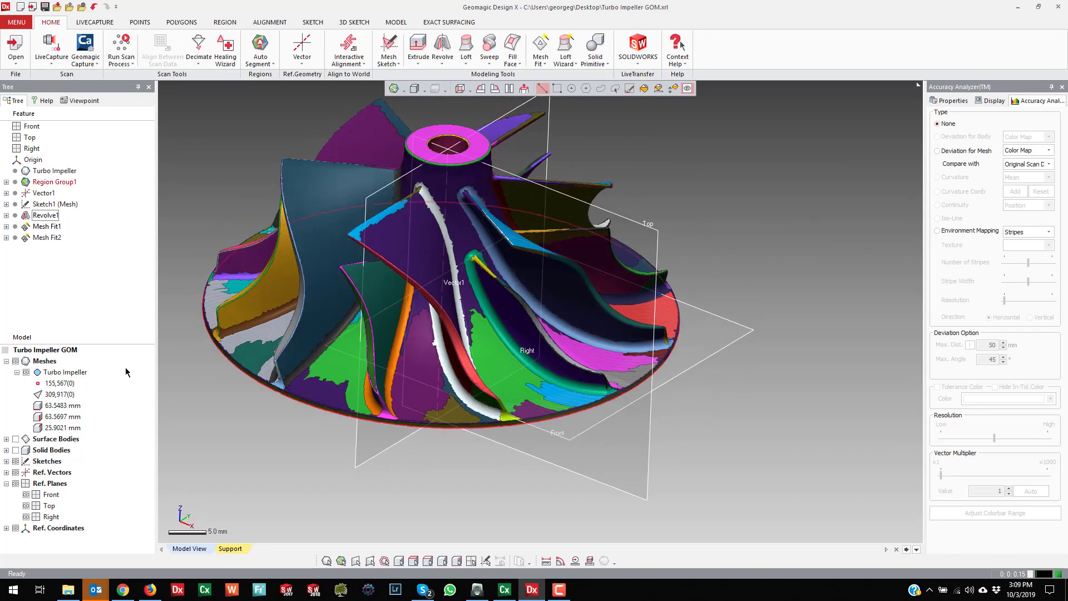
click(6, 461)
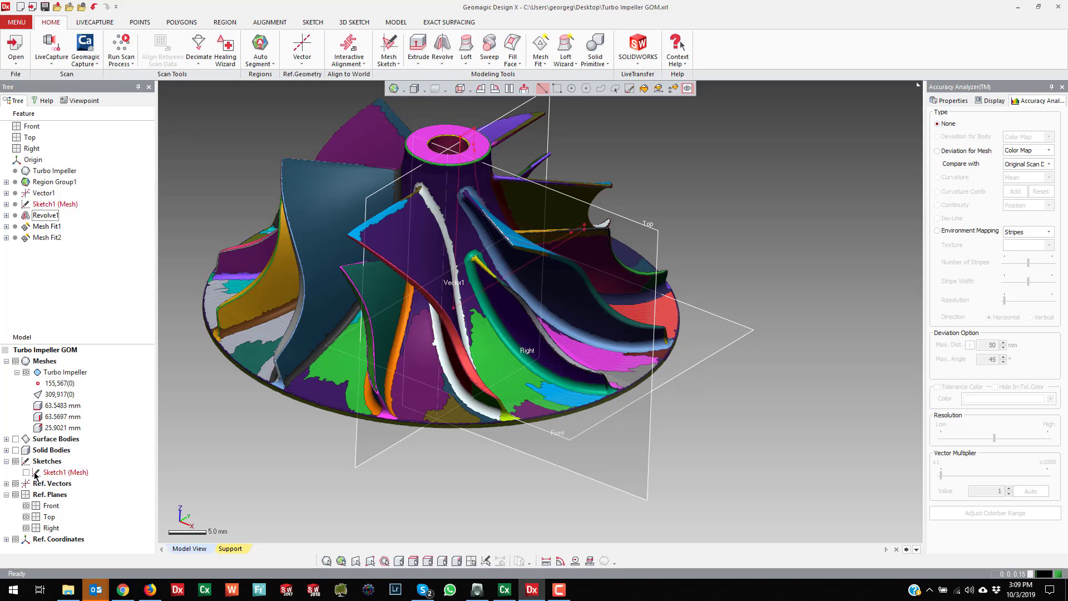
click(65, 472)
right_drag(418, 274, 350, 168)
click(339, 165)
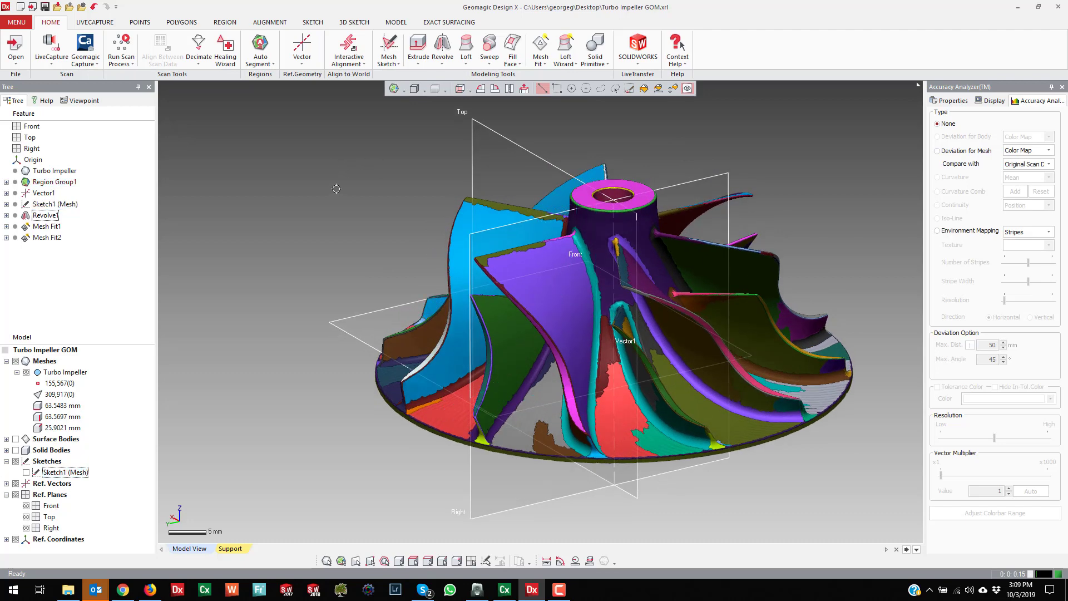
Step: Set up a rotational Mesh Sketch about Vector1 on the Right plane with a 40° silhouette range
right_click(356, 179)
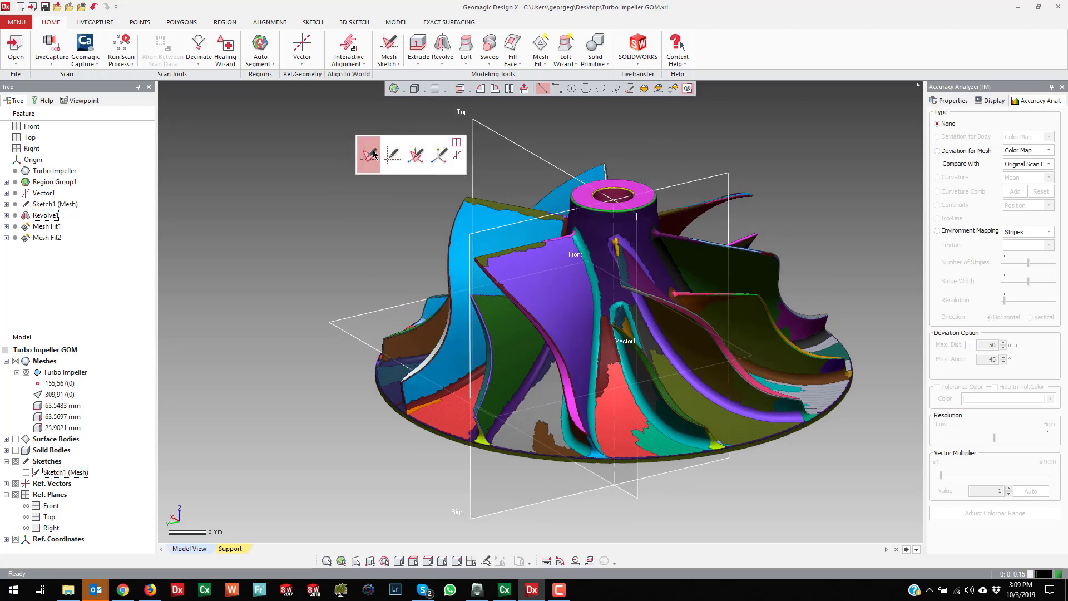
click(371, 153)
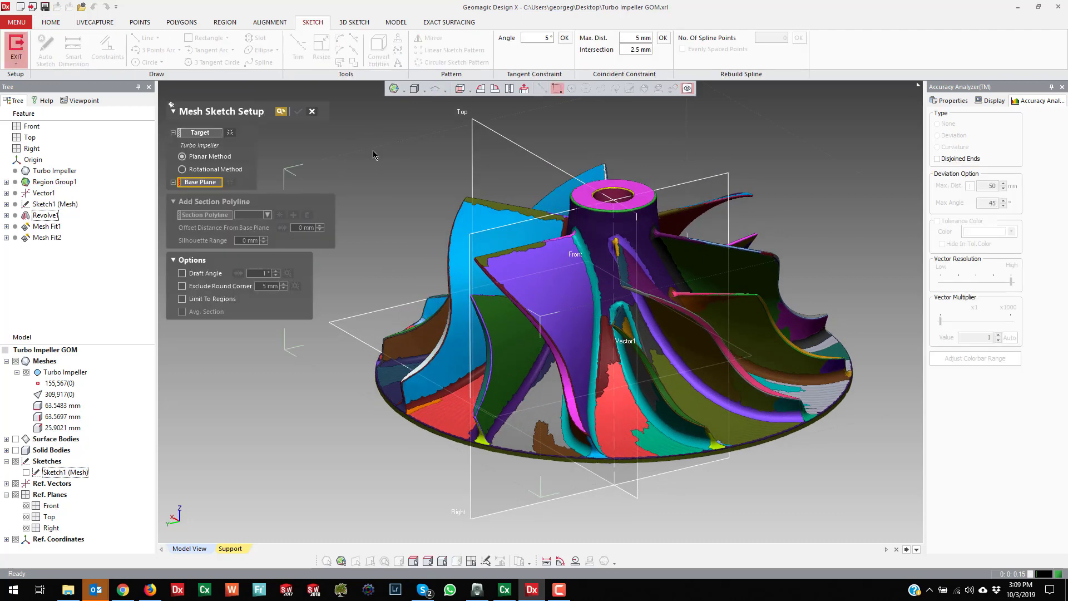
click(220, 169)
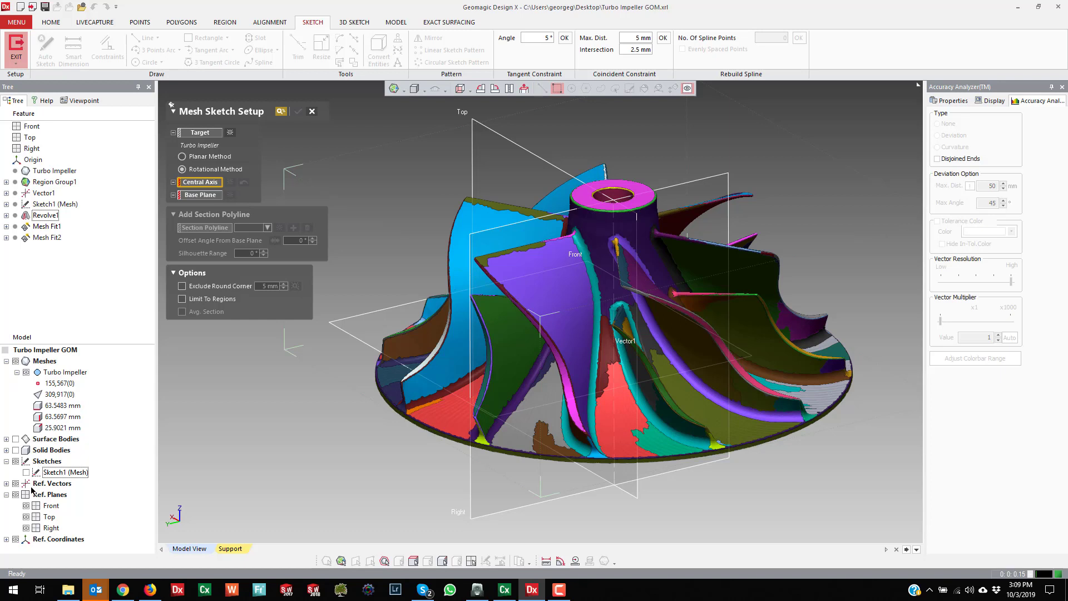
click(6, 484)
click(54, 494)
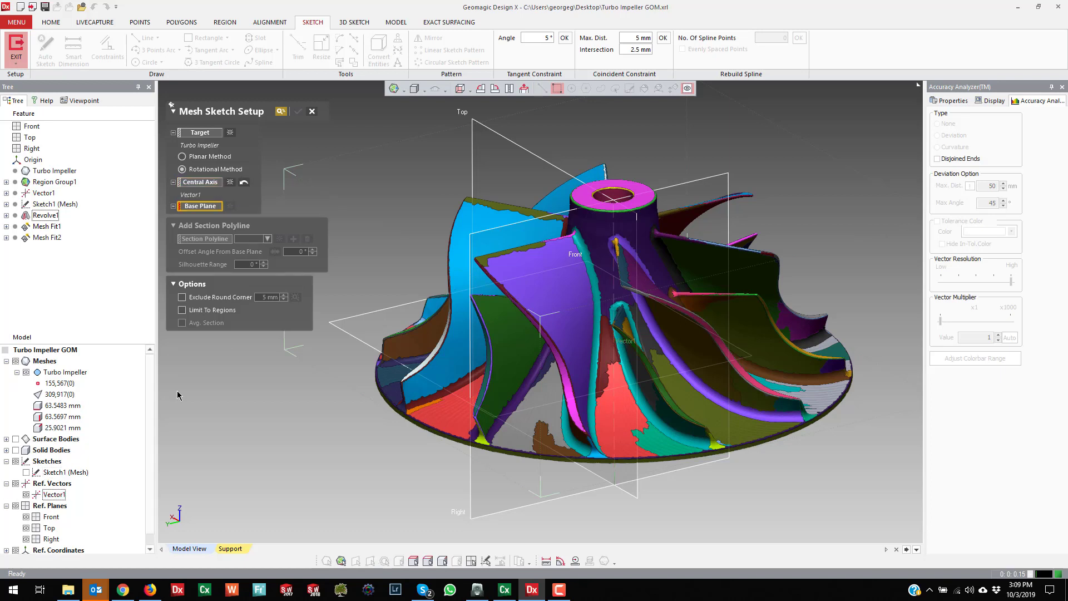
click(527, 219)
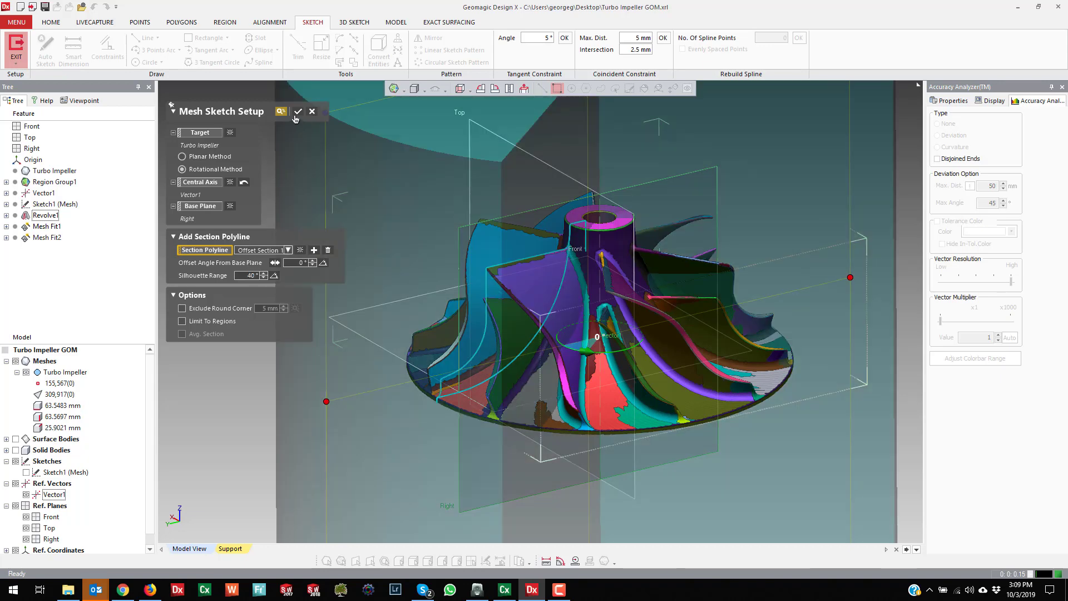
click(298, 111)
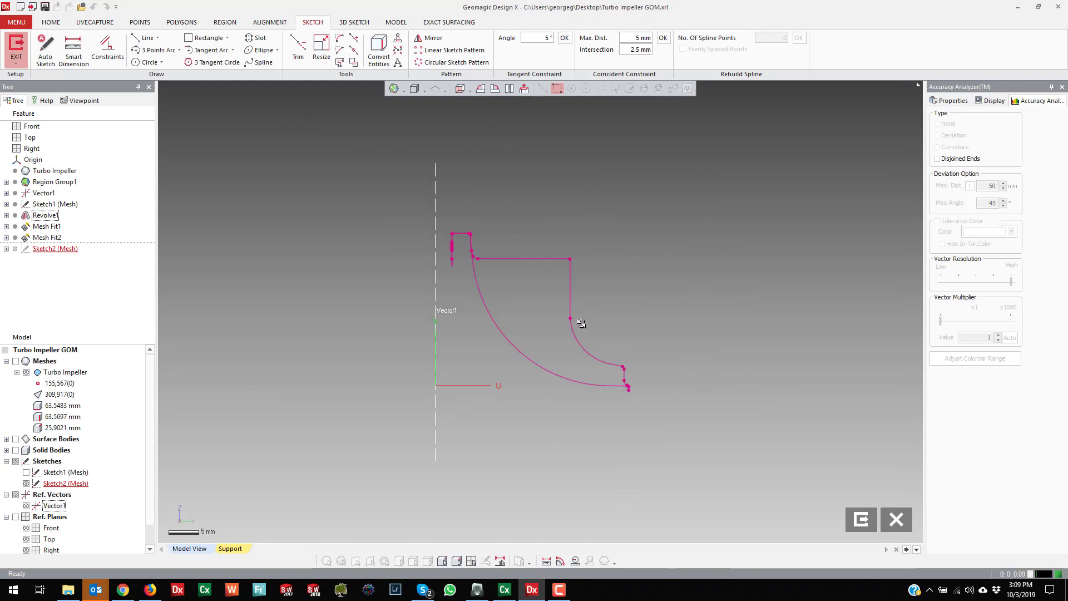
Step: Sketch a rectangle around the blade silhouette, starting at about X 5 mm, Y 22 mm and reaching past the rim
scroll(581, 324, up, 3)
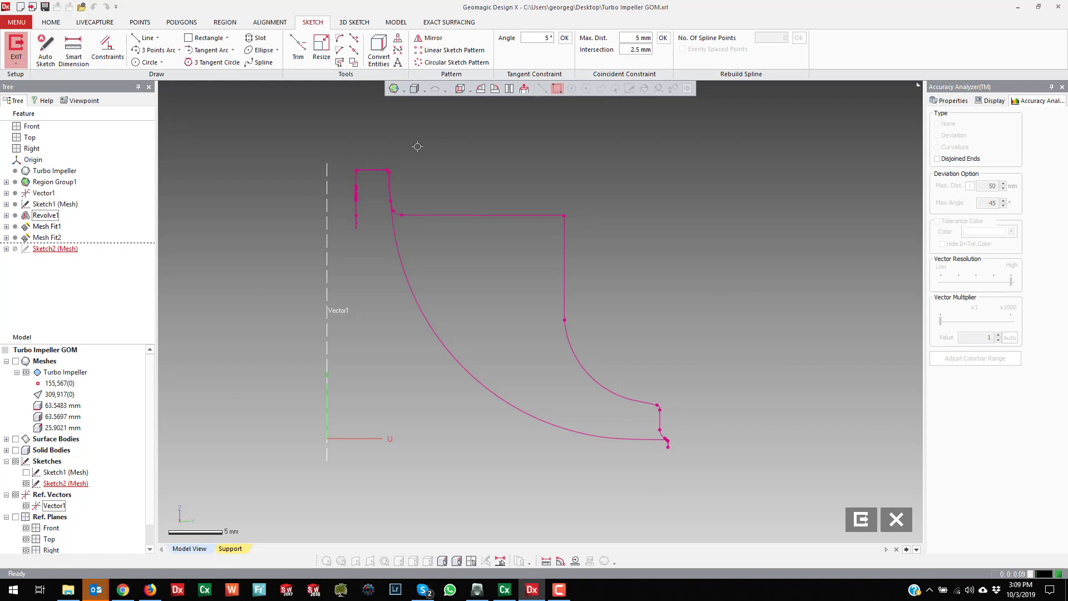
right_click(469, 137)
click(203, 38)
click(380, 202)
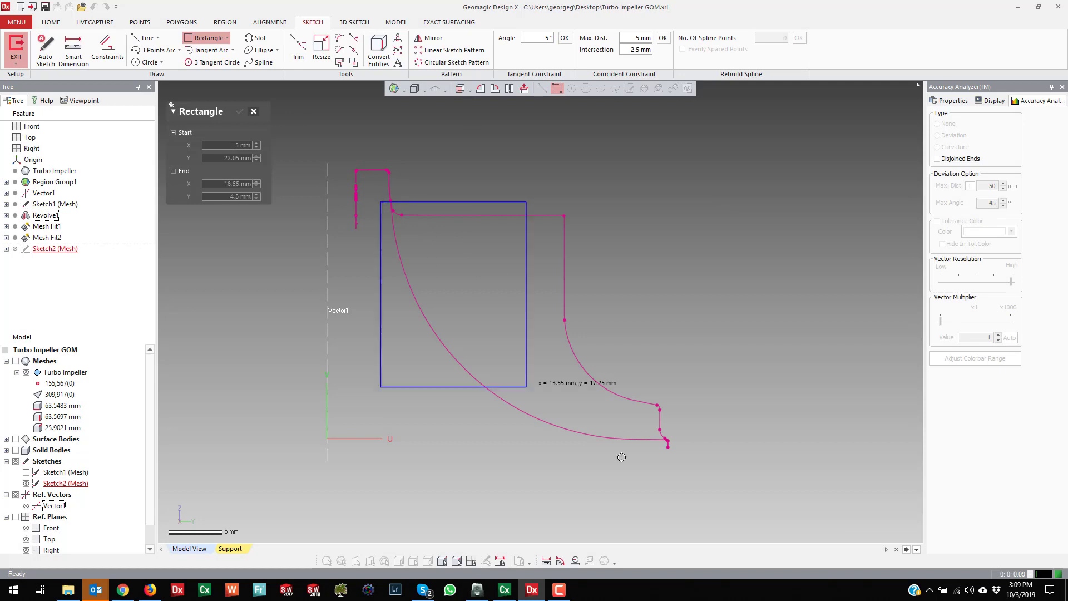
click(710, 495)
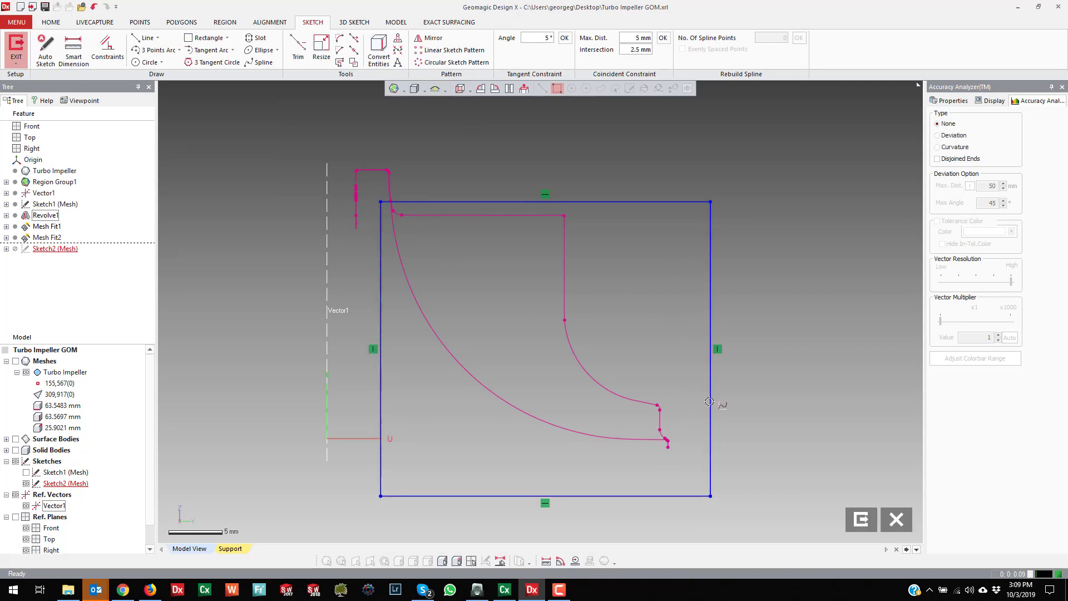
Step: Align the rectangle's outer and upper sides with the silhouette's outer and top edges, and delete the other two sides
mouse_move(710, 401)
mouse_down()
mouse_move(686, 425)
mouse_move(661, 428)
mouse_up()
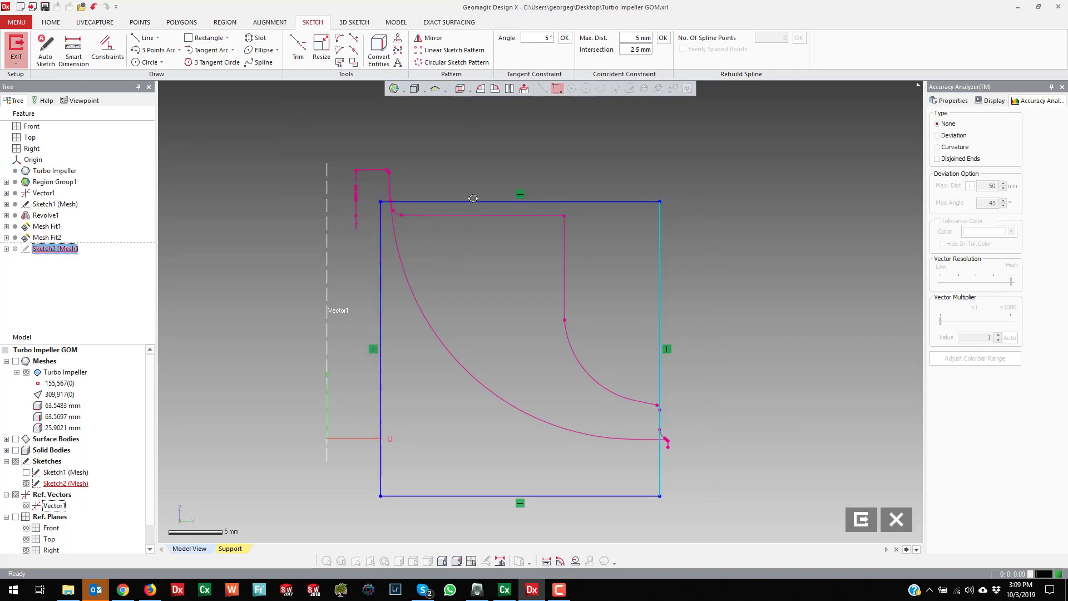
mouse_move(473, 198)
mouse_down()
mouse_move(484, 219)
mouse_move(473, 214)
mouse_up()
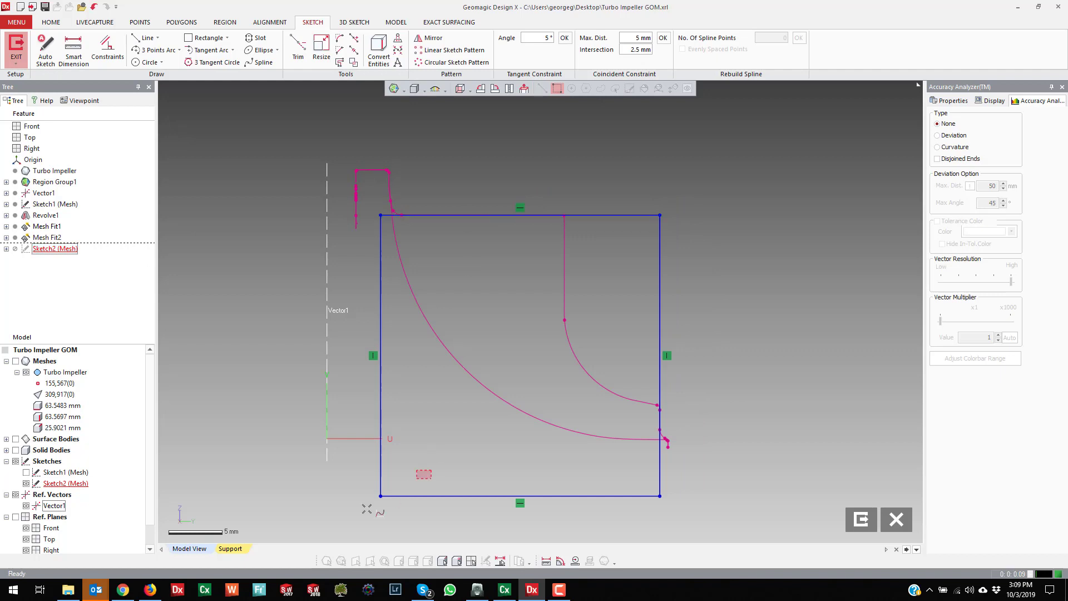
drag(367, 508, 367, 500)
key(Delete)
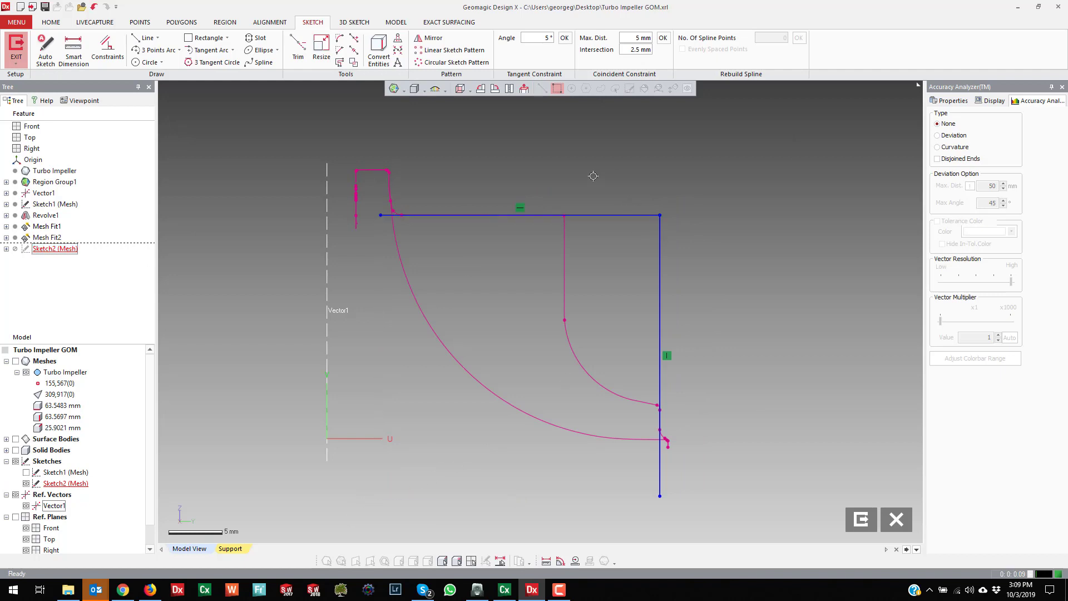
Step: Draw a vertical line beside the silhouette's upright blade edge at X 22.75 mm, from Y 24.55 mm to Y 3 mm
right_click(593, 176)
click(617, 151)
click(571, 175)
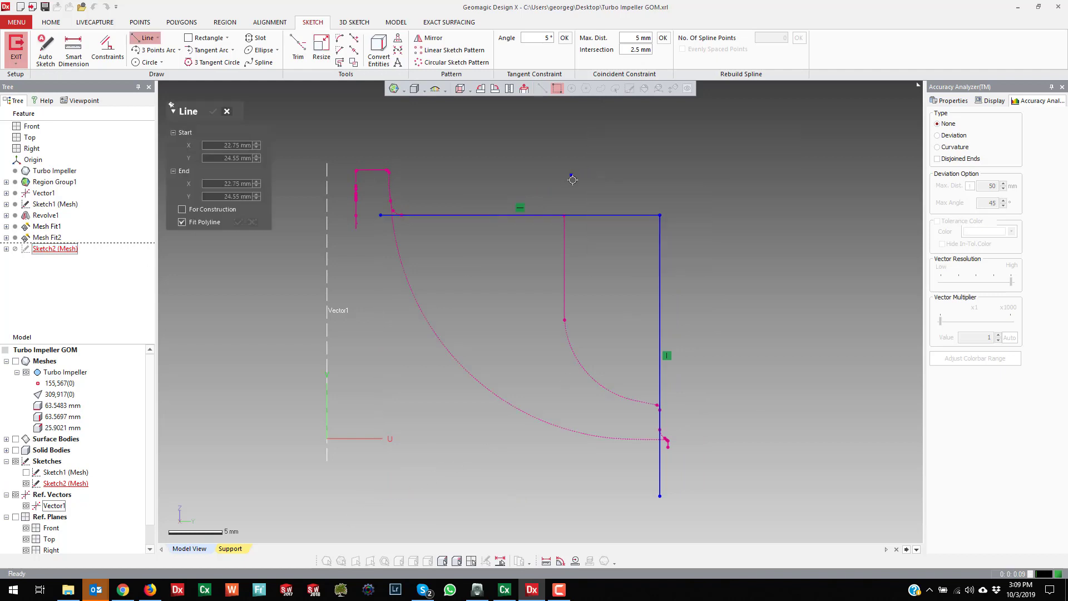
click(571, 405)
scroll(659, 405, up, 2)
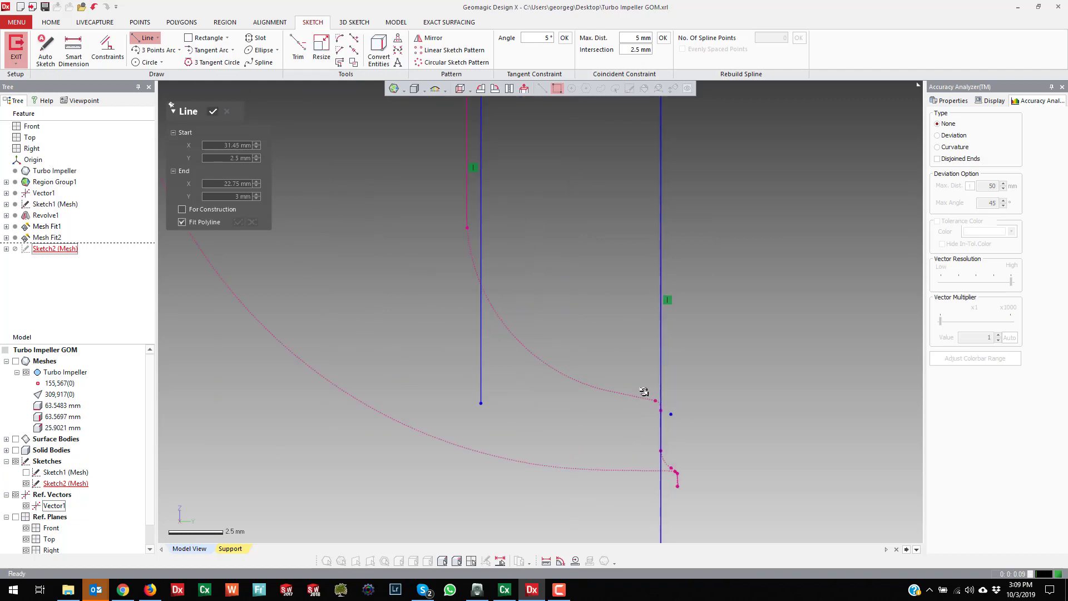
Step: Draw a short line along the silhouette's straight sloping segment just inside the outer rim line
key(Escape)
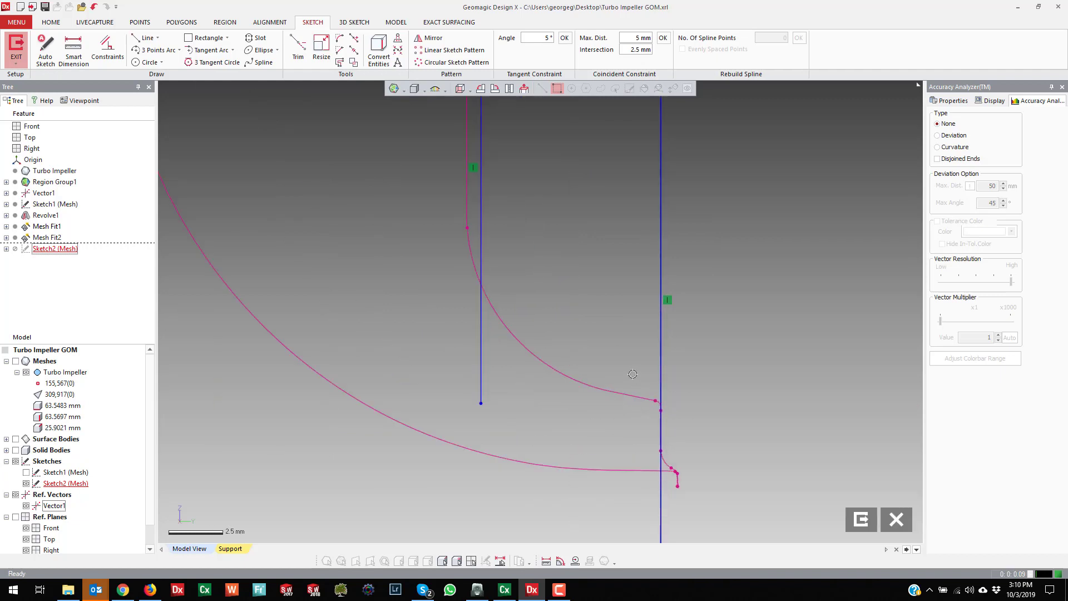
right_click(622, 242)
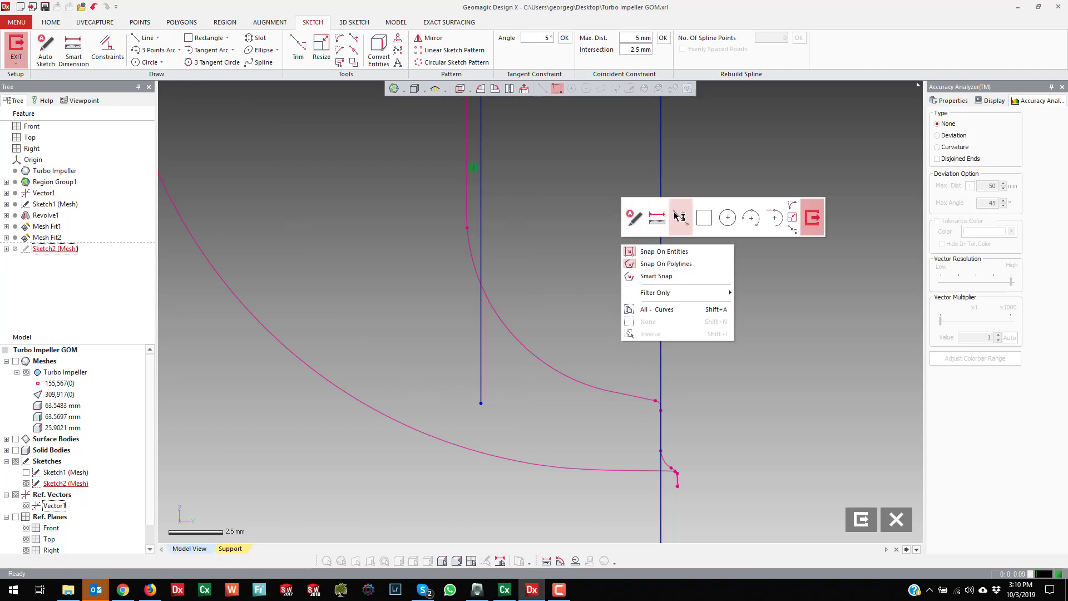
click(645, 218)
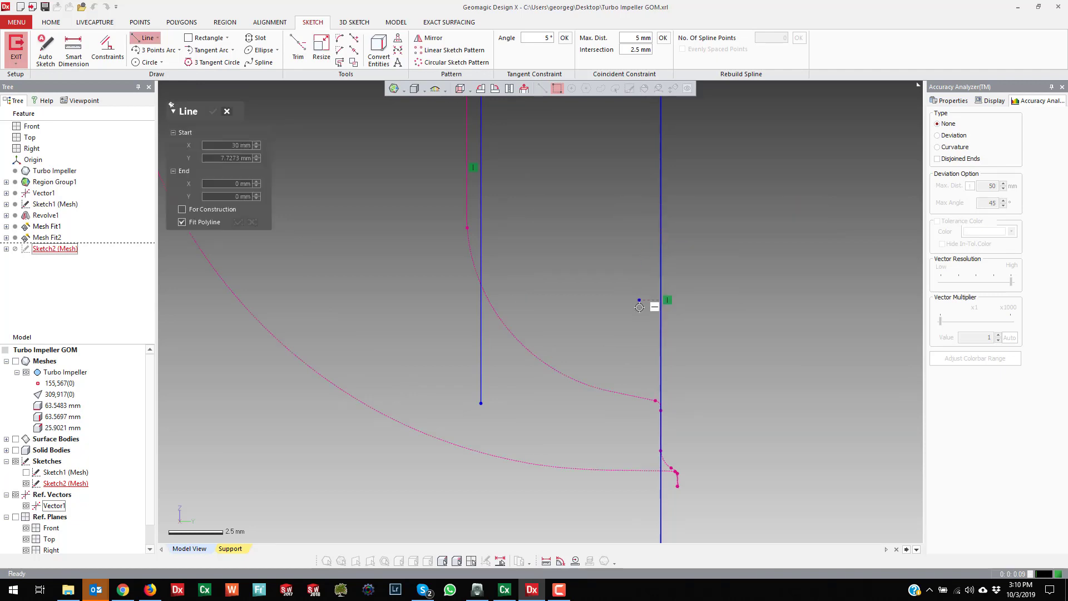
click(656, 400)
click(631, 393)
key(Escape)
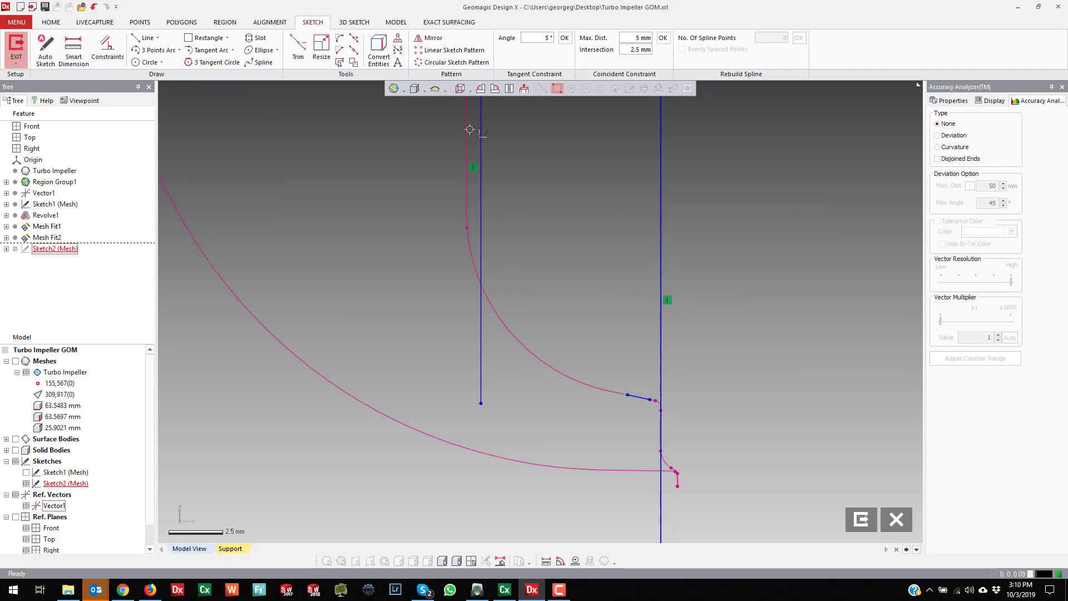
Step: Move the inner vertical line onto the silhouette's upright blade edge
click(298, 49)
scroll(470, 232, down, 3)
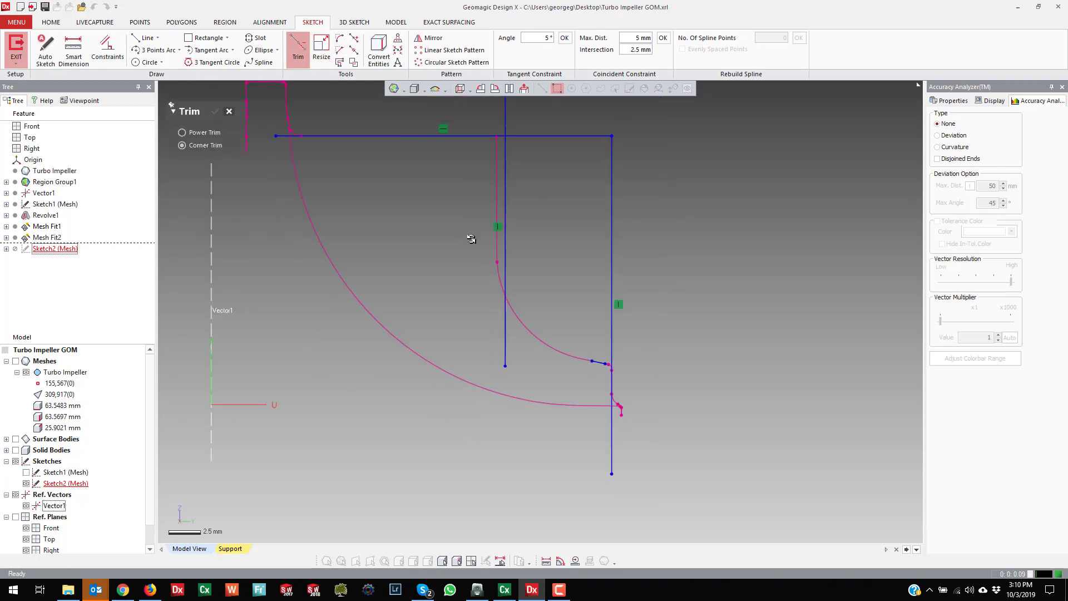
key(Escape)
drag(509, 201, 501, 203)
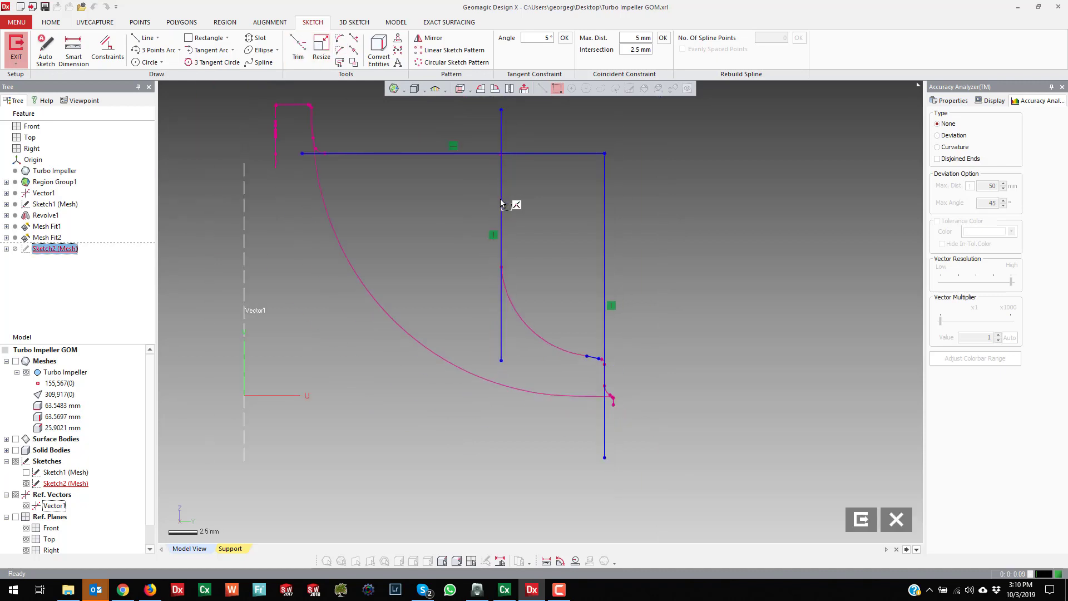
Step: Corner-trim the upper horizontal, inner vertical, sloping and outer vertical lines into one continuous blade profile
right_click(438, 127)
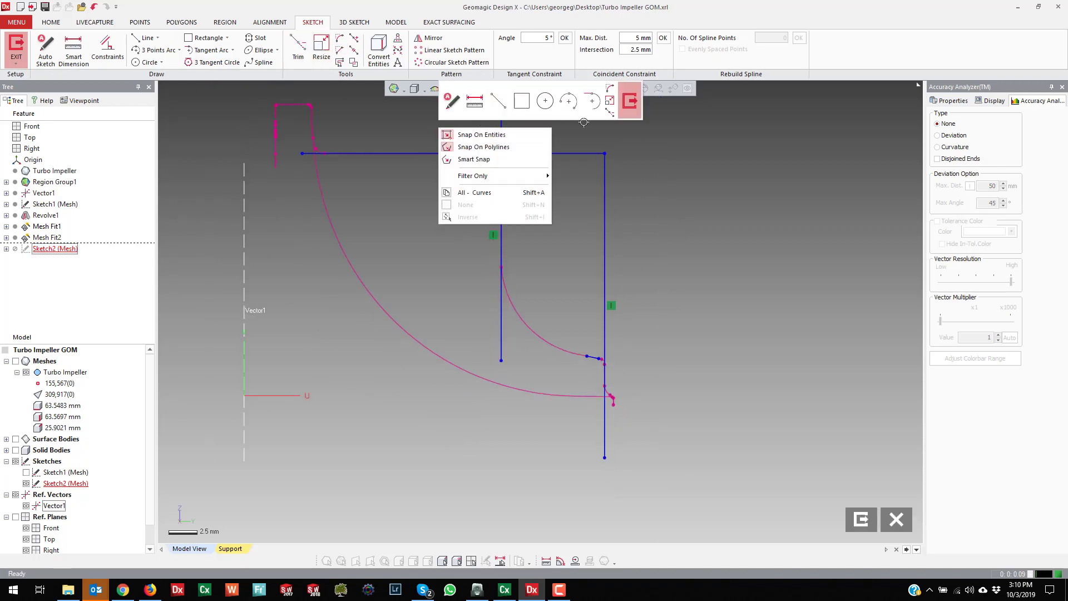
click(611, 114)
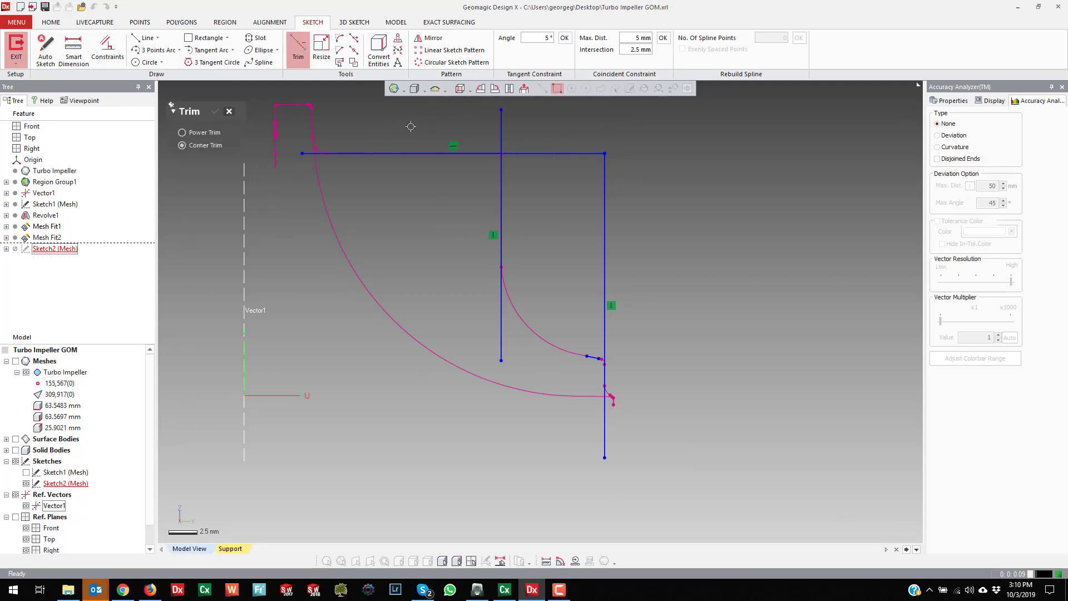
click(458, 142)
click(501, 257)
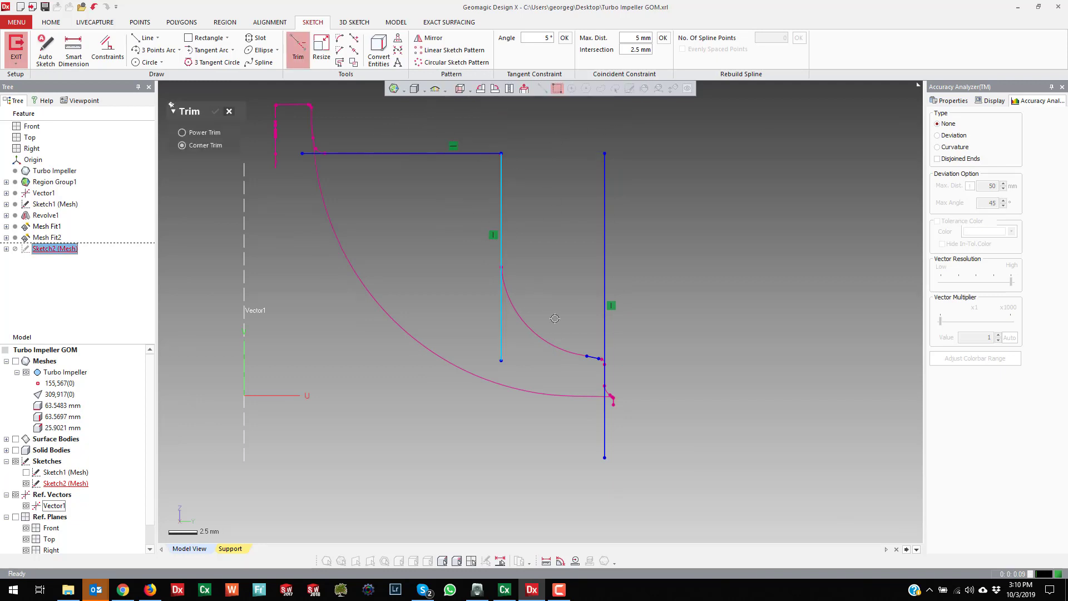
click(590, 354)
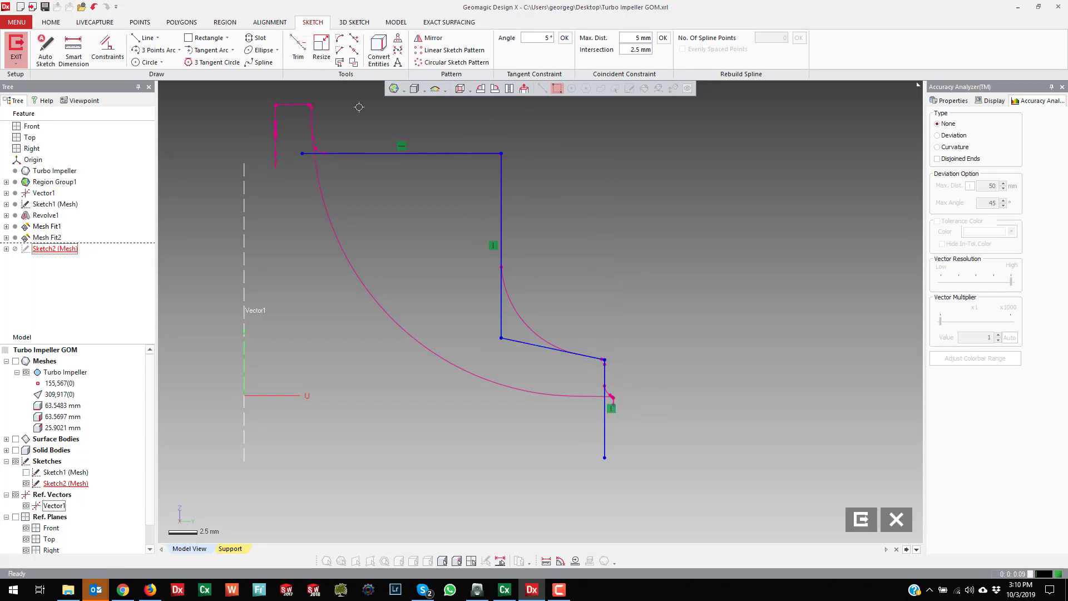
Step: Fillet the corner between the inner vertical and sloping lines to match the silhouette's curve, and exit the sketch
click(344, 45)
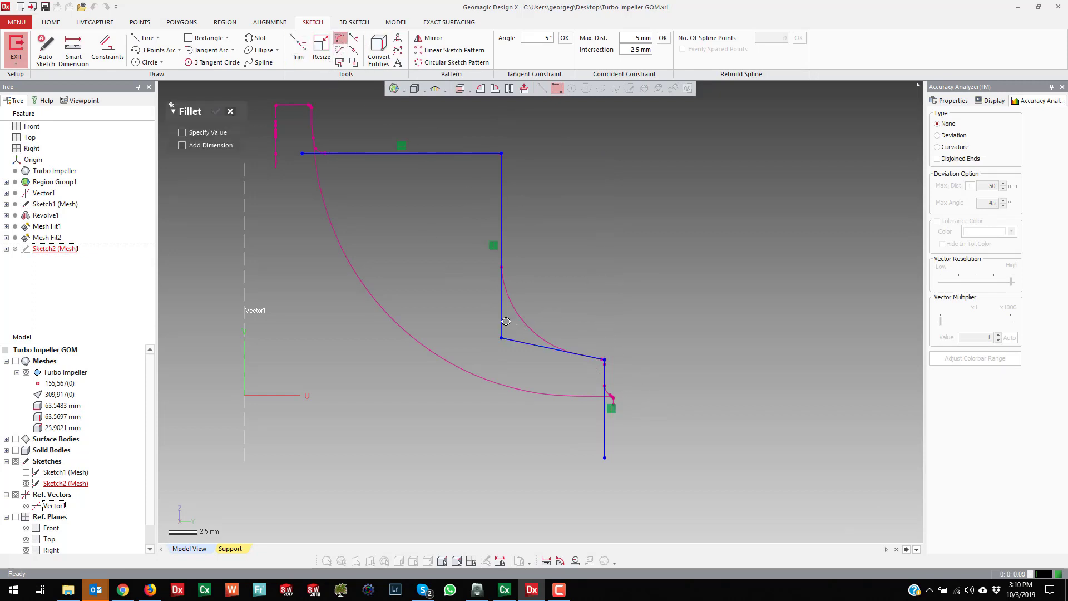
mouse_move(506, 321)
mouse_down()
mouse_move(523, 343)
mouse_move(548, 312)
mouse_move(583, 319)
mouse_up()
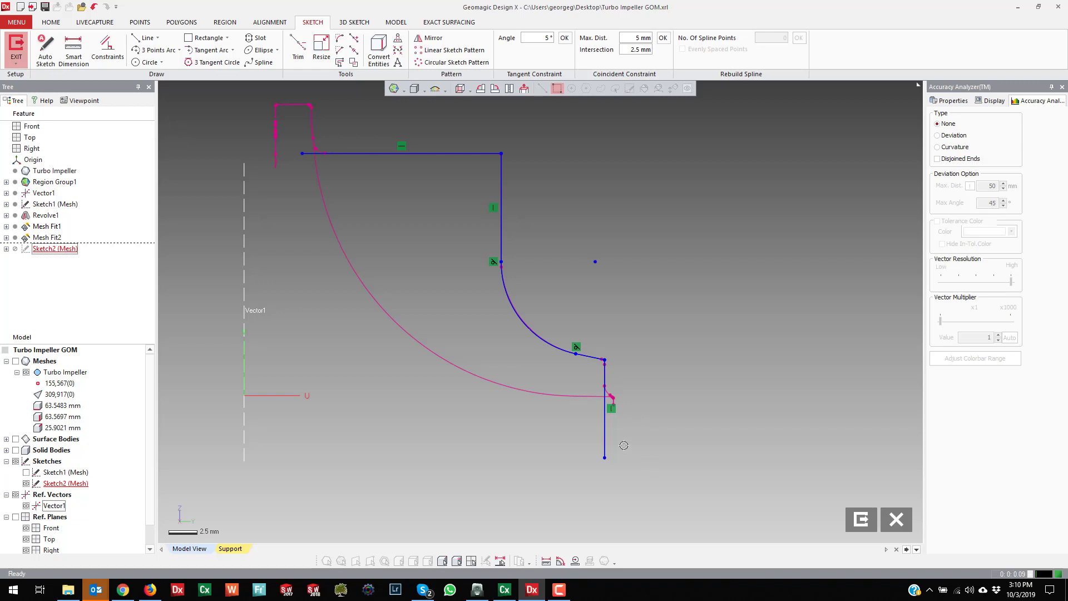
click(868, 522)
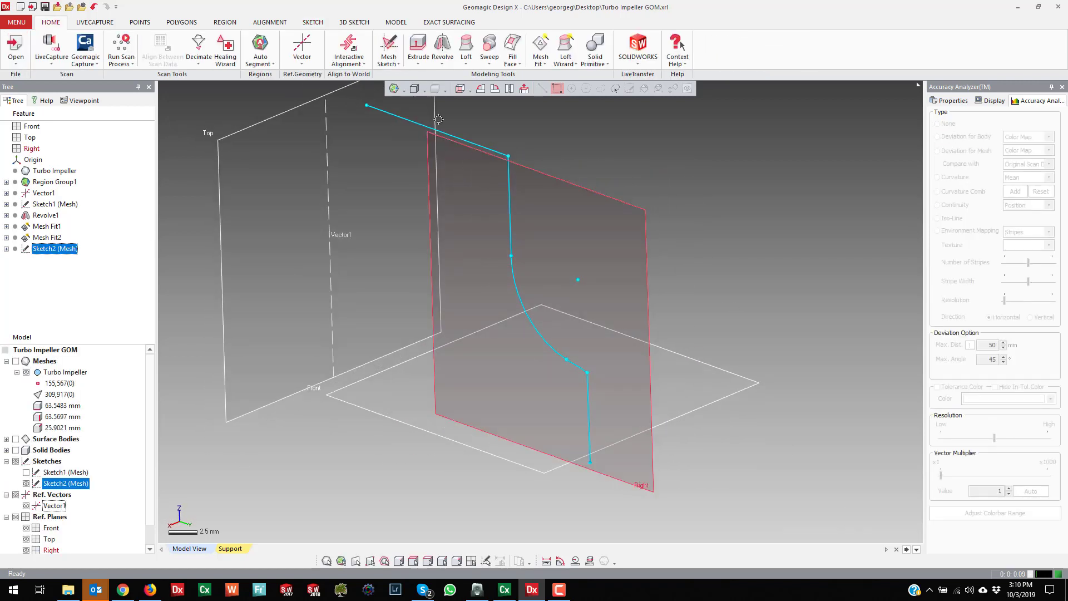
Step: Set up a surface Revolve of Sketch2 (Mesh) about Vector1 using the Both Directions method
click(443, 65)
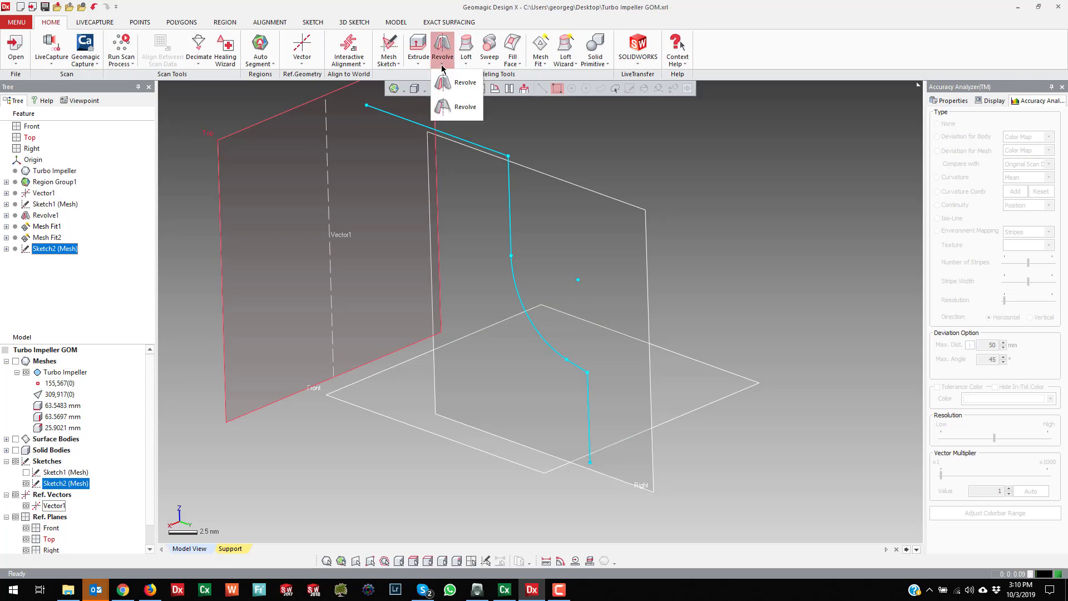
click(452, 107)
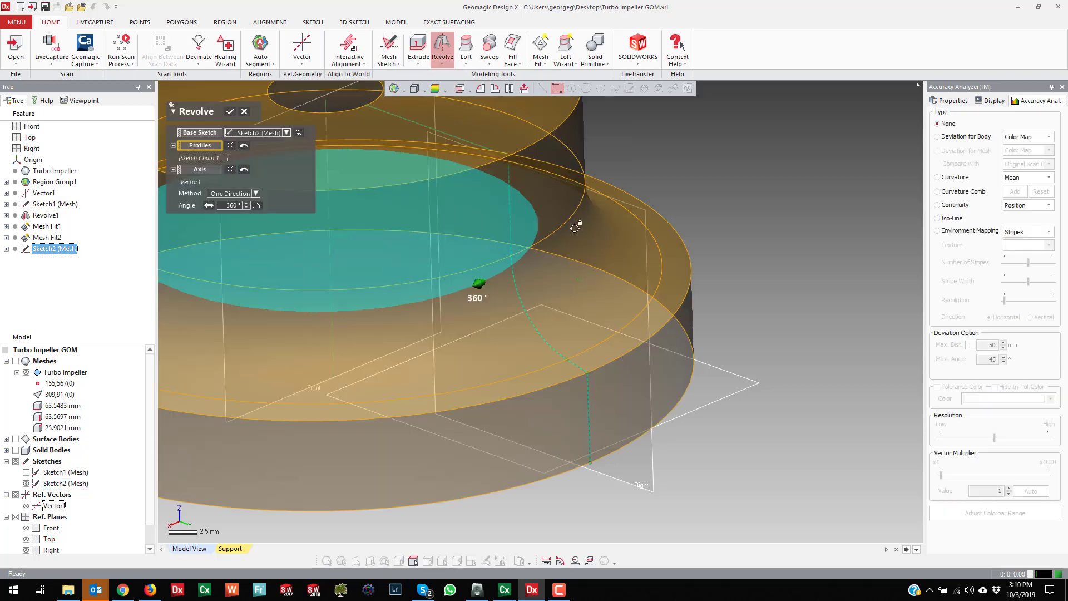
scroll(611, 278, down, 3)
scroll(245, 197, up, 3)
right_drag(511, 256, 582, 284)
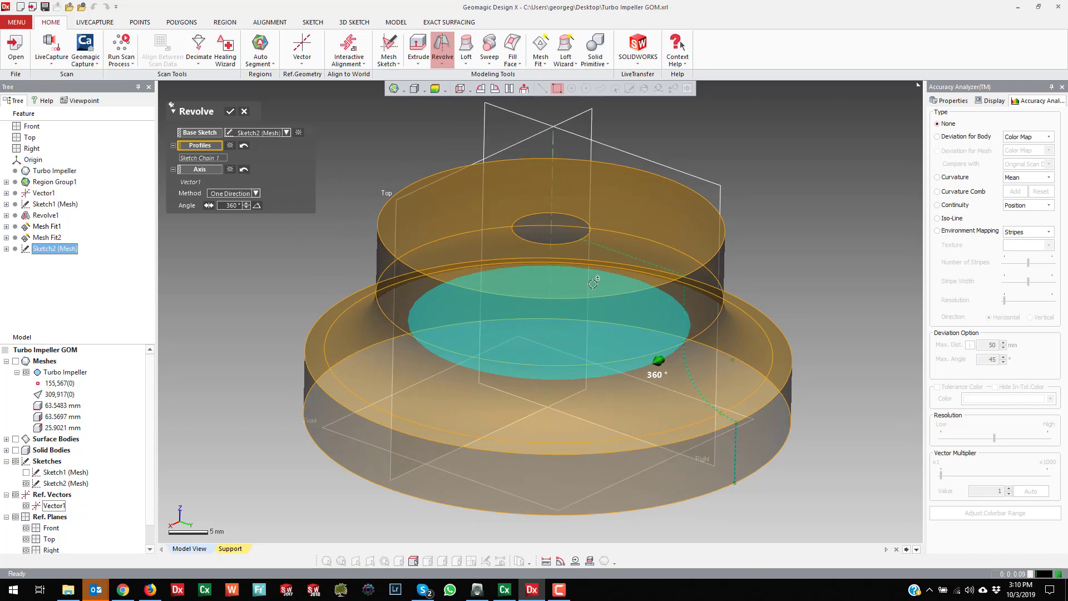
click(256, 194)
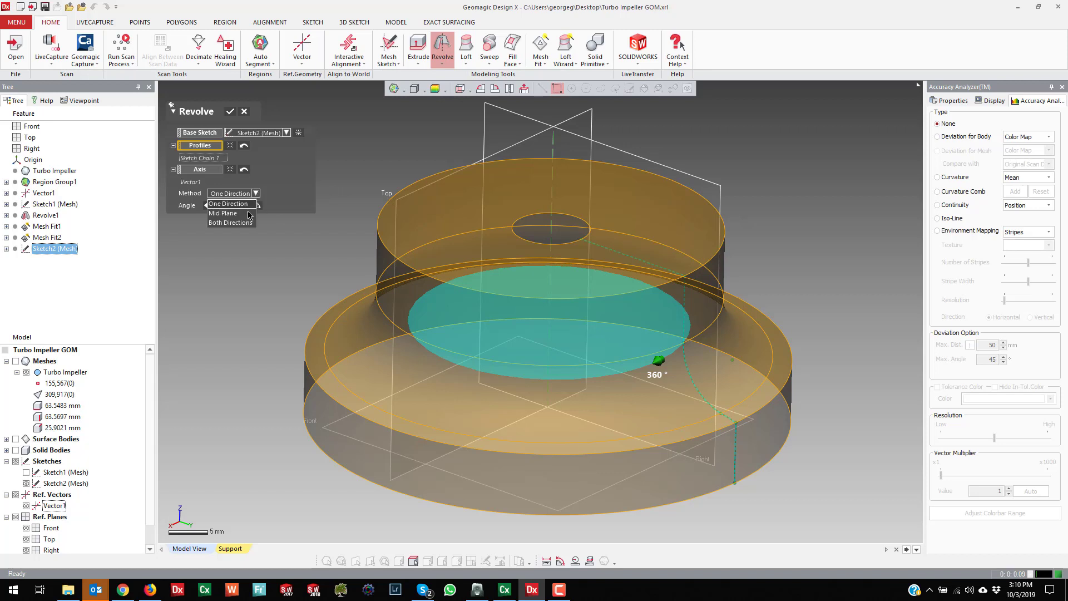
click(231, 213)
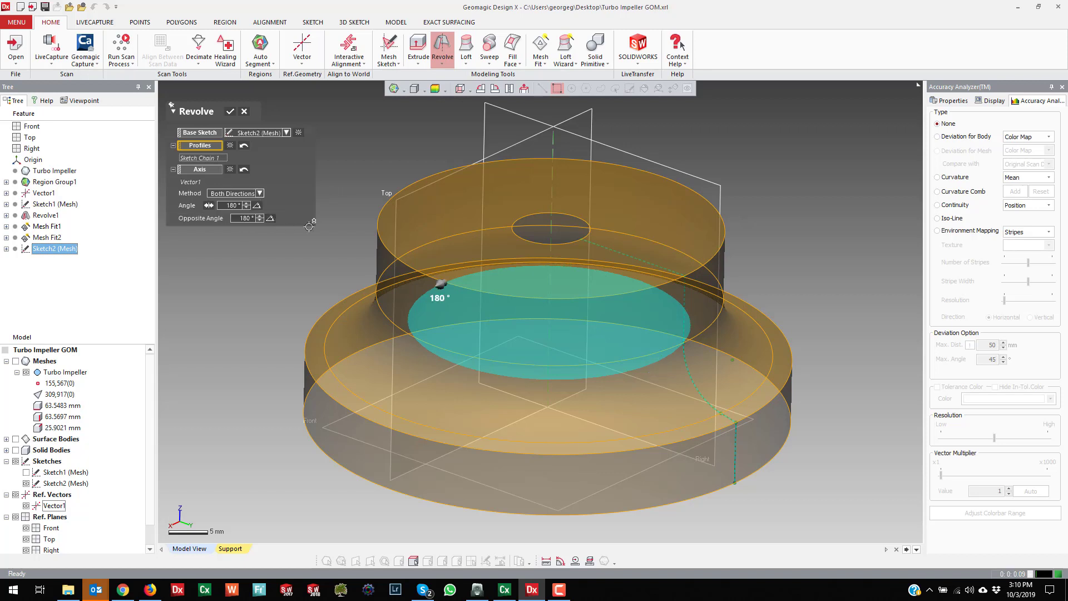
click(258, 195)
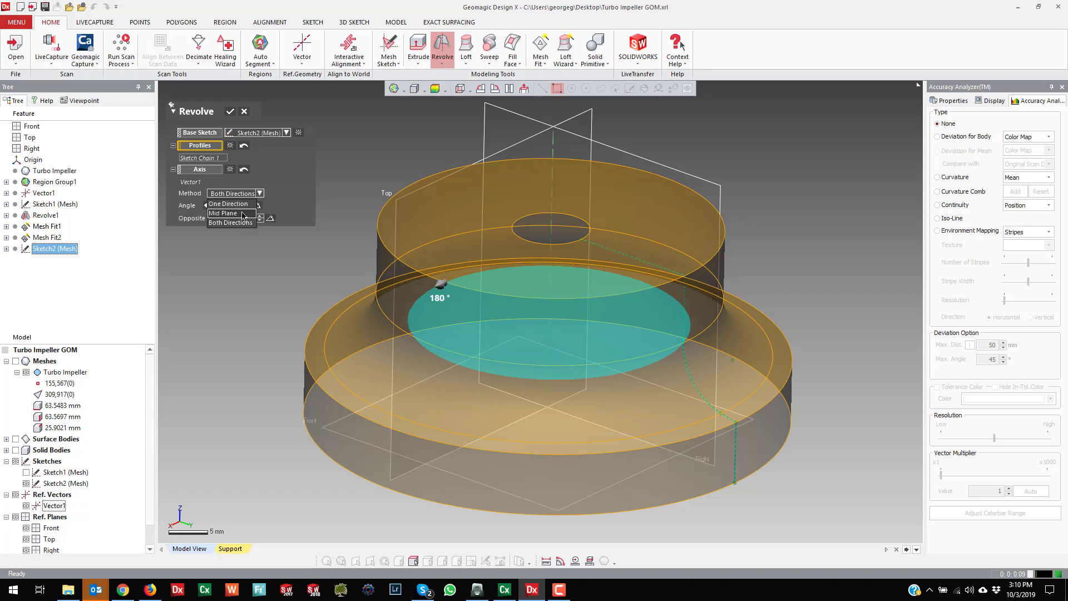
click(271, 206)
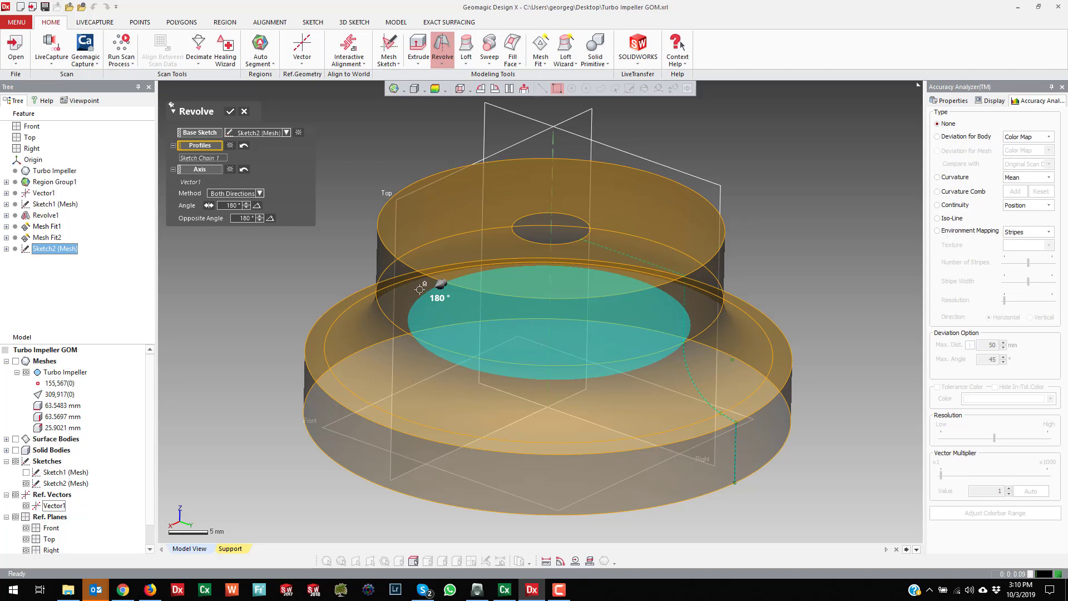
right_drag(547, 215, 564, 370)
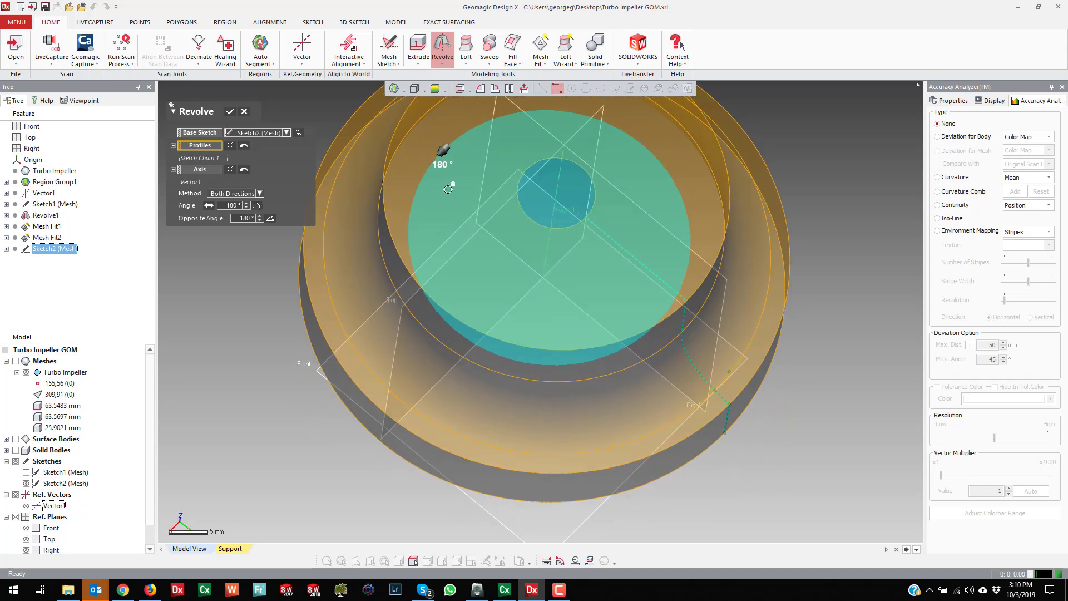
scroll(543, 240, down, 5)
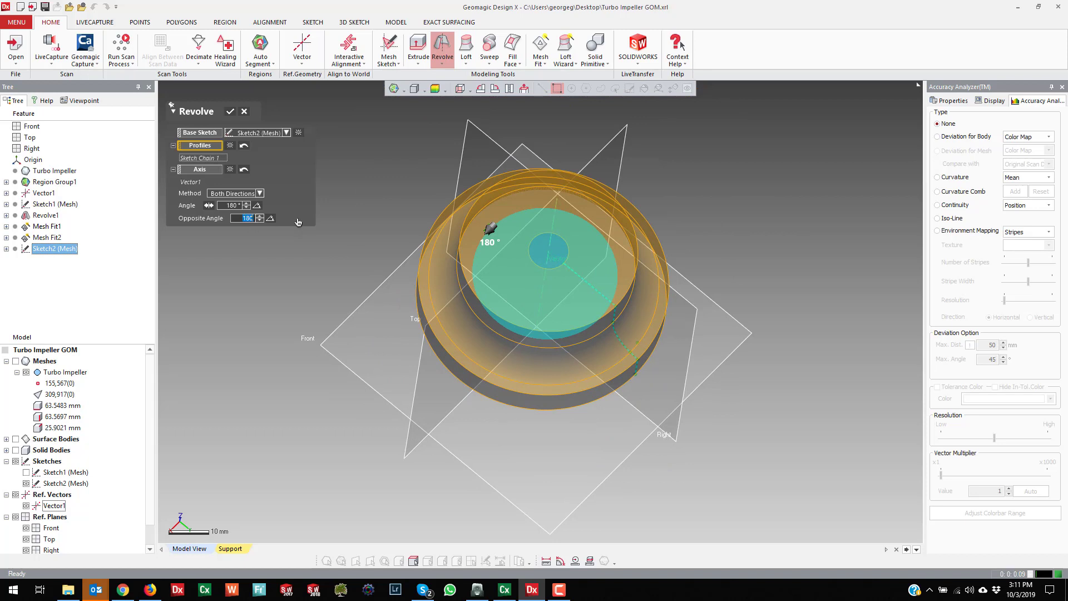
Step: Limit the revolve to 65° in one direction and 36° in the opposite direction
click(324, 238)
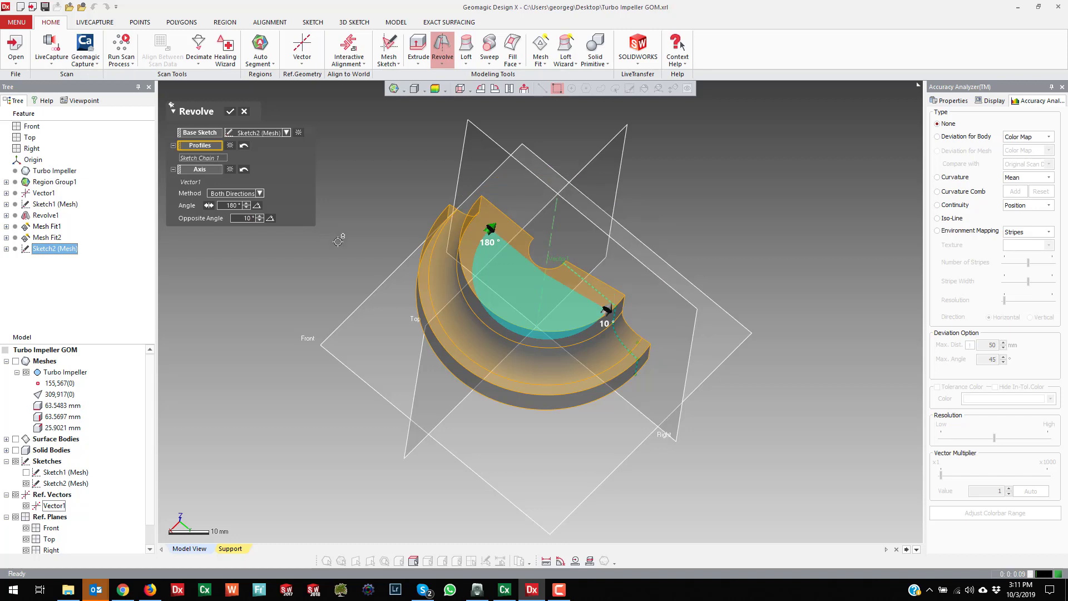
drag(603, 323, 617, 281)
drag(490, 229, 523, 336)
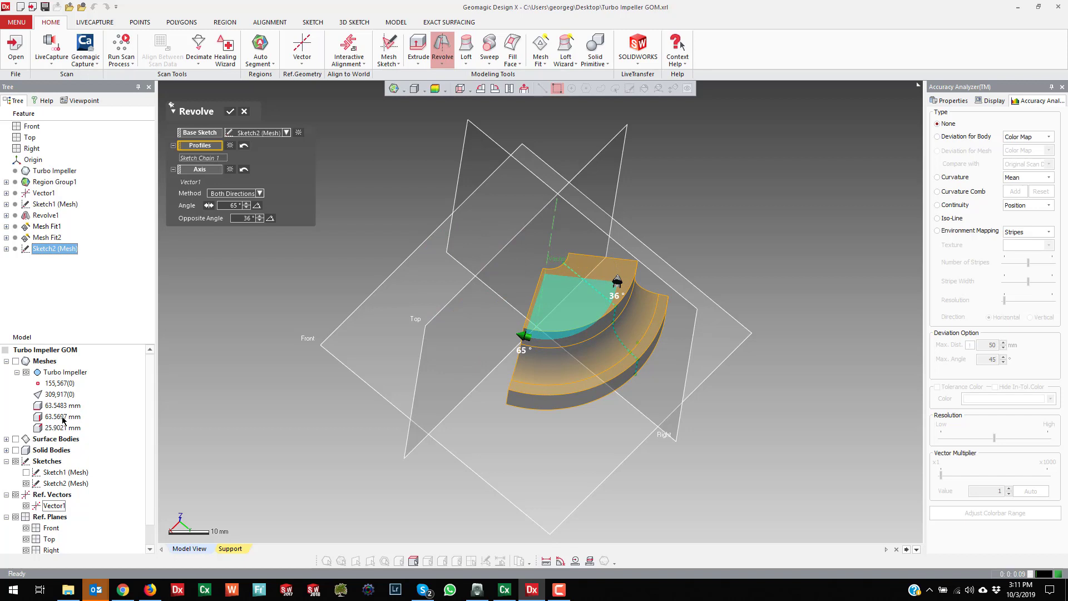
Step: Show the surface bodies, set the revolve to 165° with an opposite angle of 7.5° to span the blade, and create it
click(15, 439)
right_drag(528, 381, 489, 384)
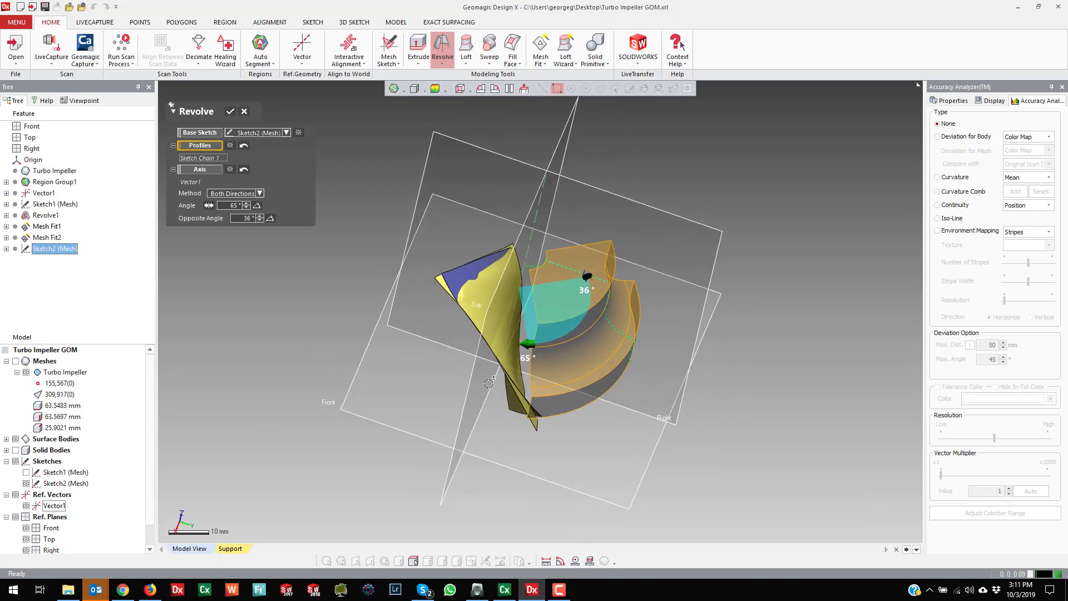
drag(527, 349, 391, 266)
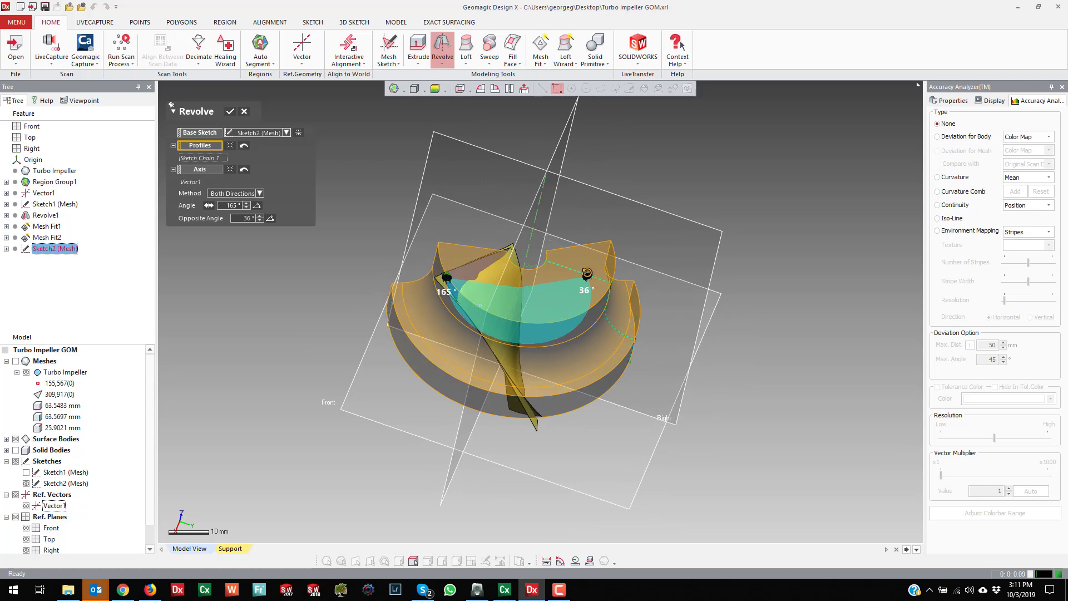
drag(587, 276, 585, 301)
scroll(413, 386, down, 2)
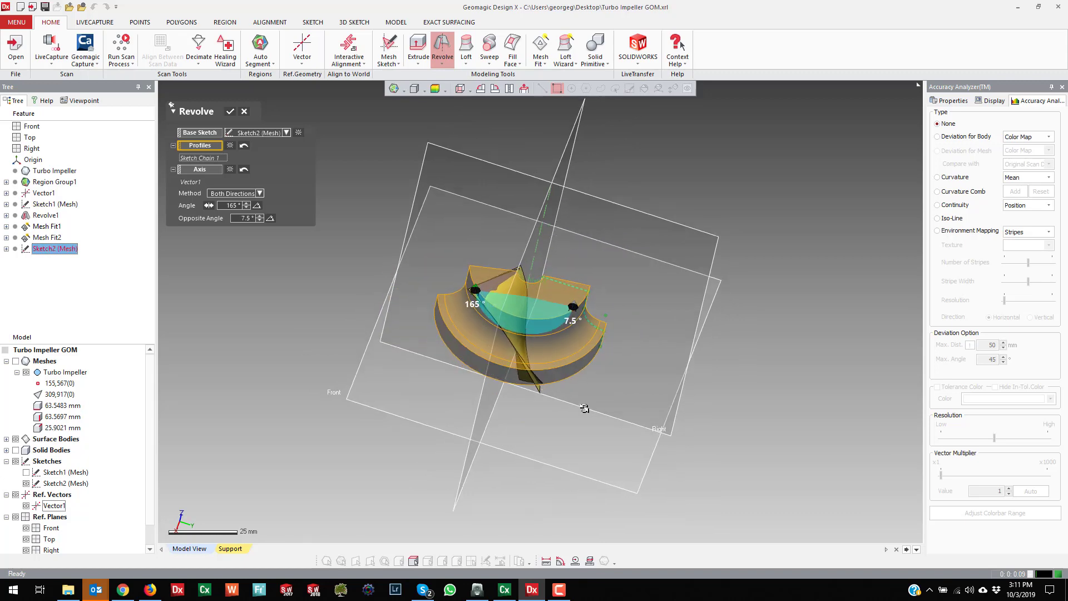
right_drag(585, 408, 413, 387)
scroll(412, 386, up, 2)
scroll(414, 387, up, 3)
right_drag(567, 325, 467, 289)
click(230, 113)
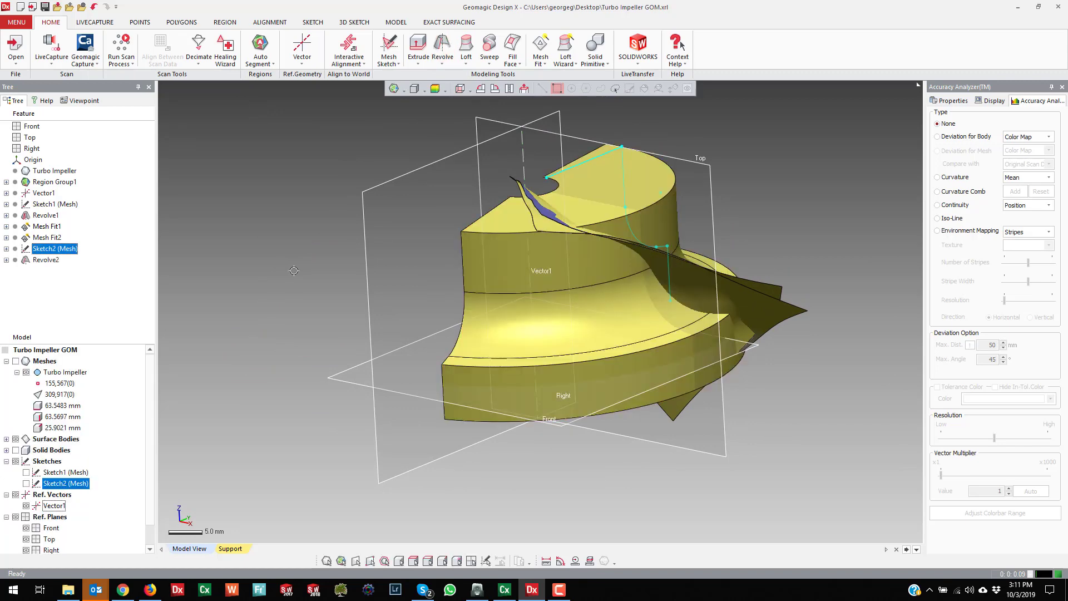
Step: Inspect the revolved surface against the blade faces and show the solid hub body with them
scroll(553, 341, up, 3)
right_drag(591, 312, 523, 160)
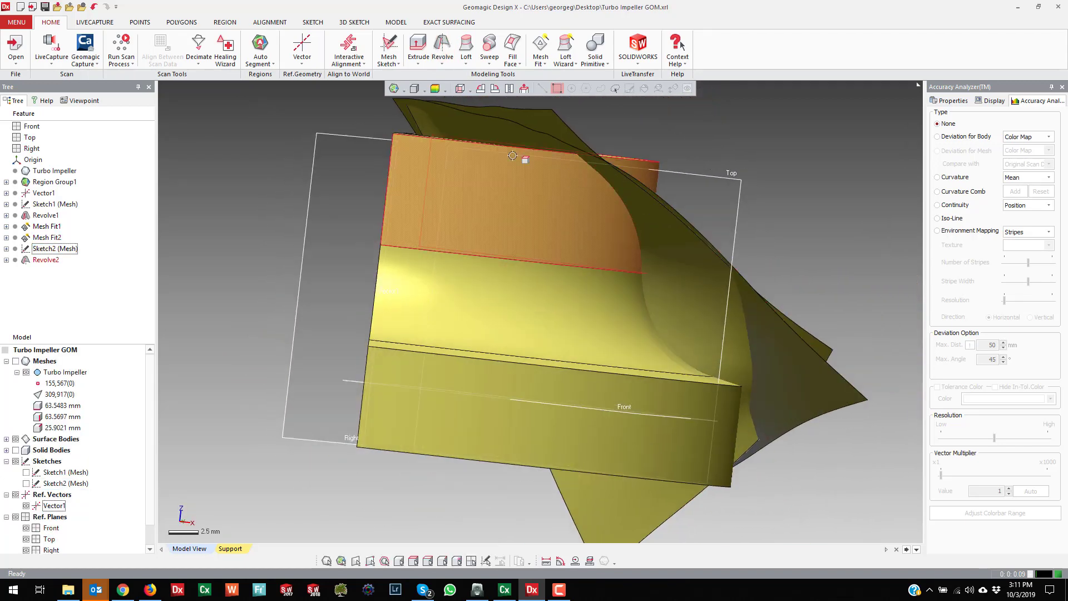
right_drag(568, 241, 273, 308)
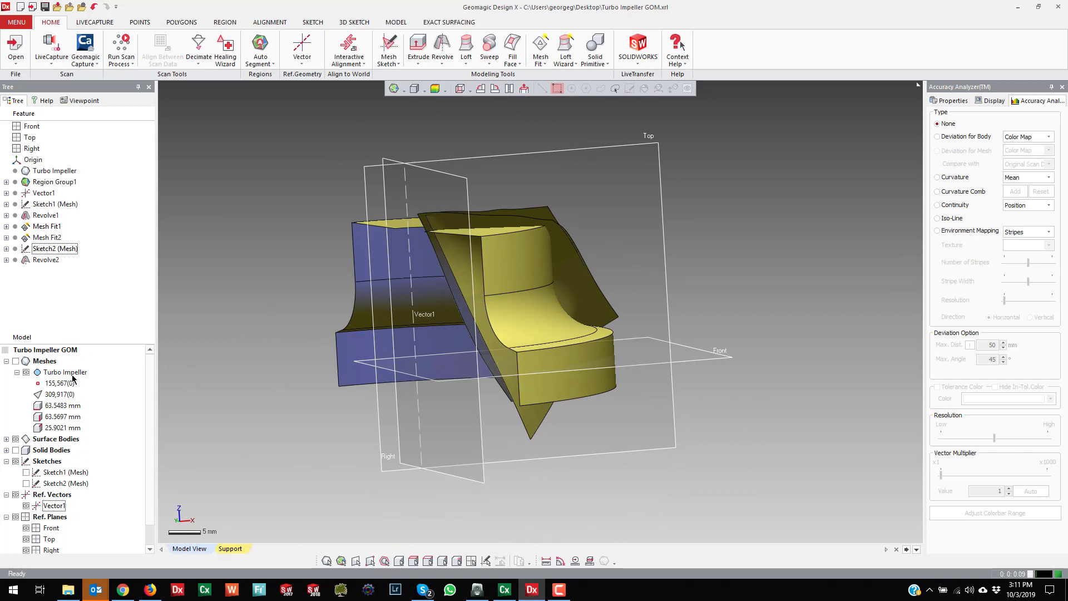
click(16, 450)
right_drag(476, 269, 442, 236)
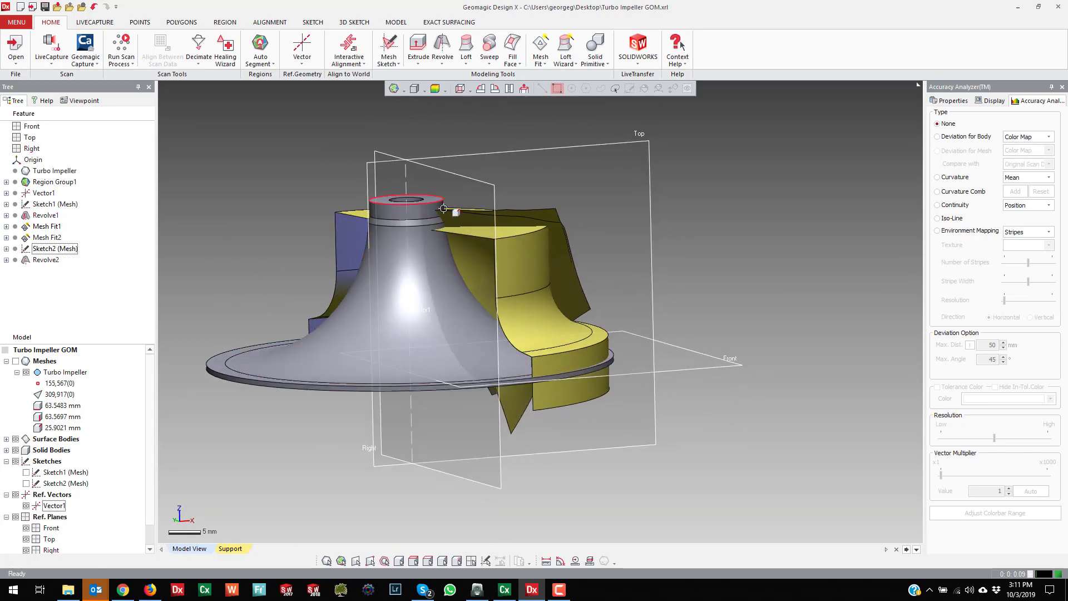
Step: Examine where the revolved surface and blade faces meet the hub near its upper collar
scroll(442, 236, up, 3)
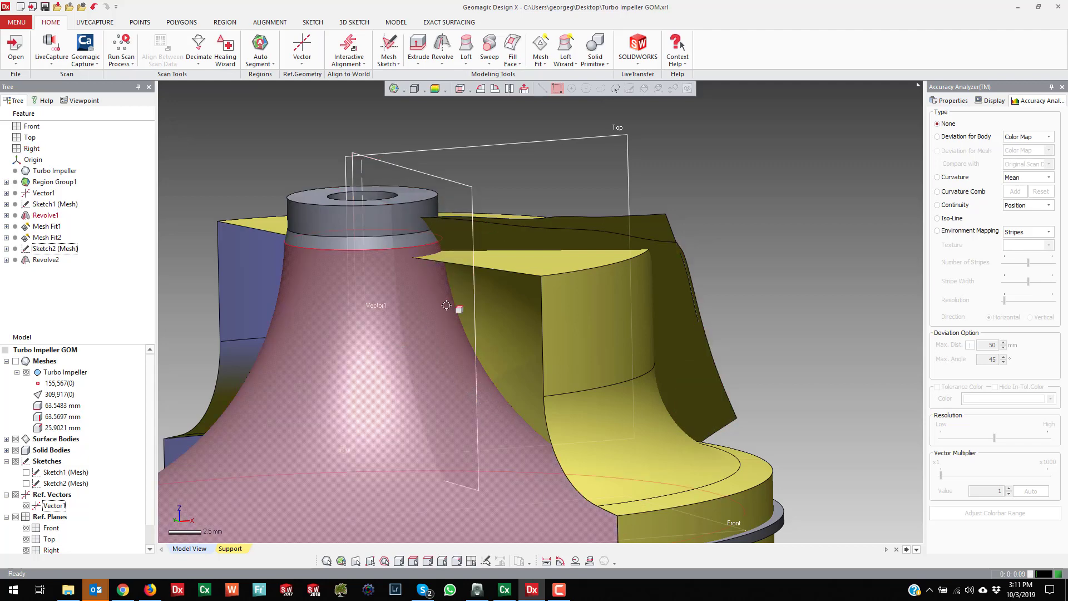
scroll(437, 298, down, 3)
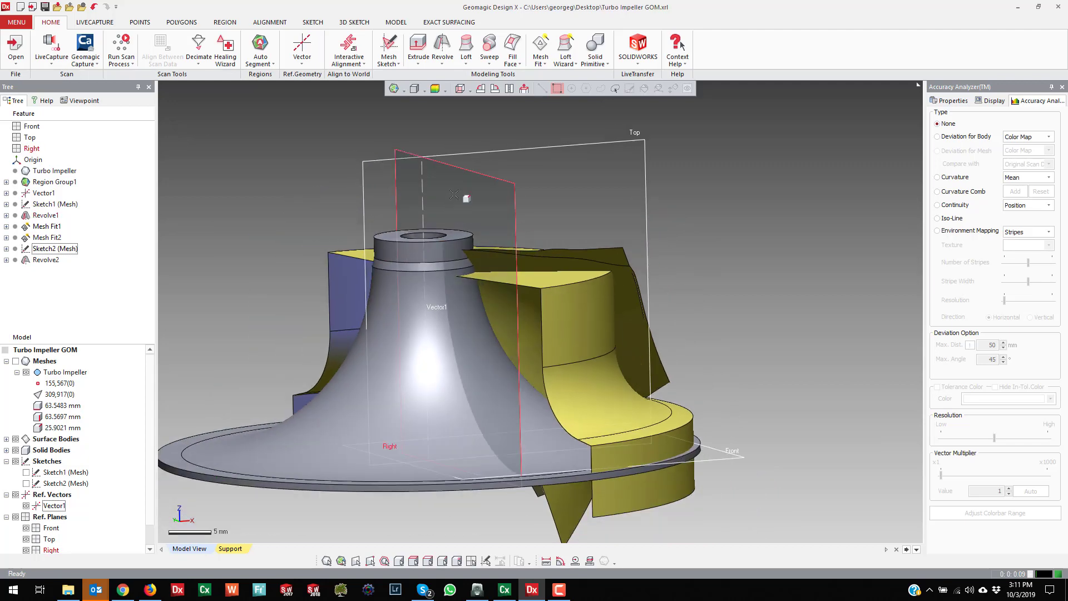
click(452, 211)
click(254, 170)
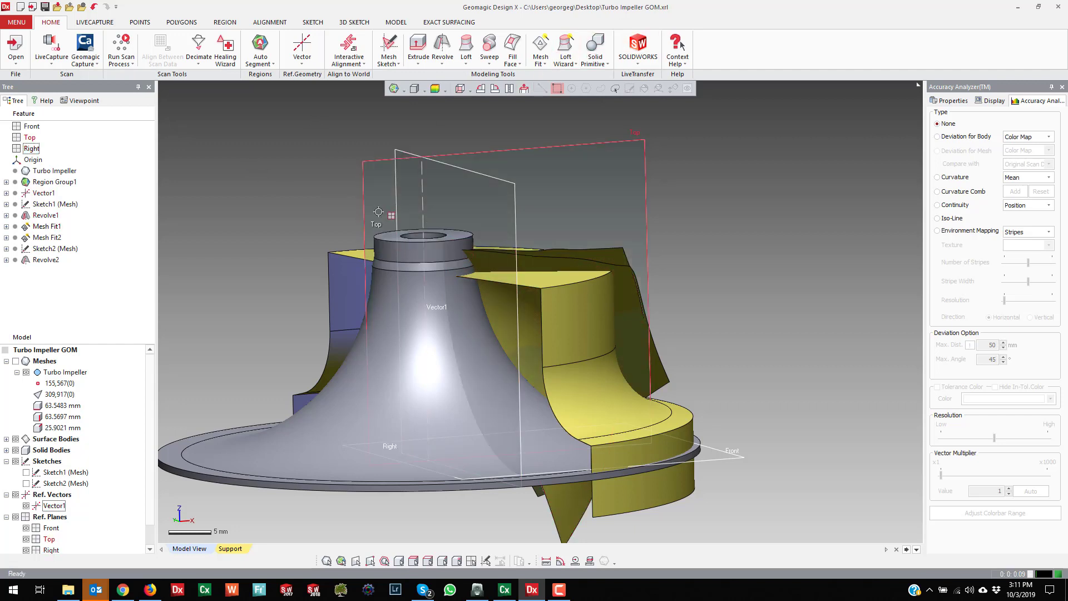
scroll(555, 274, down, 3)
right_drag(556, 274, 558, 324)
scroll(479, 288, up, 5)
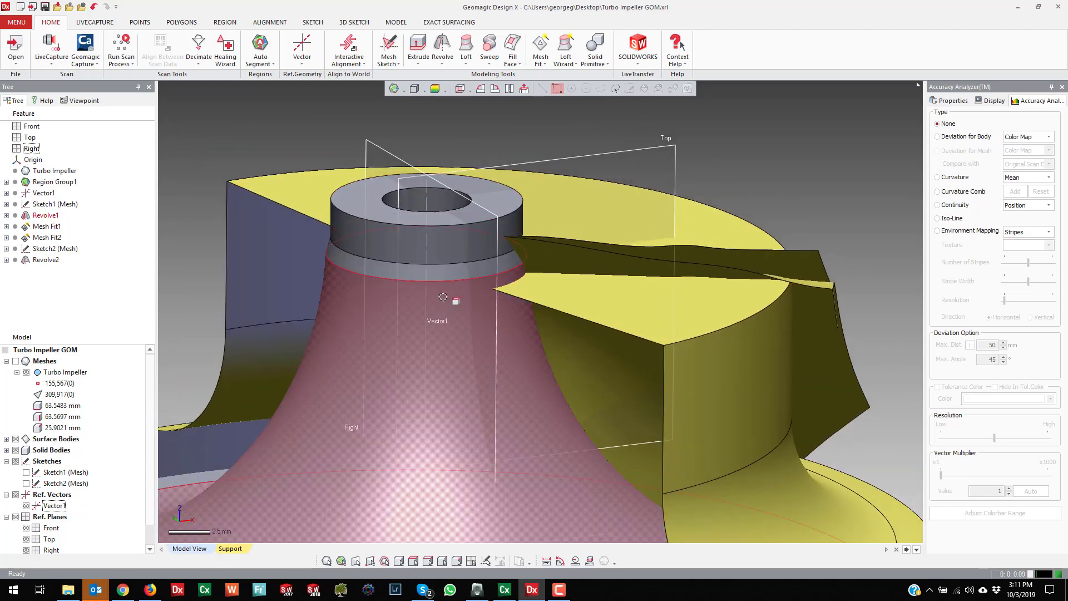
Step: Set up a mesh sketch with the rotational method about Vector1, base plane Top and a silhouette range of 40°
scroll(591, 235, down, 5)
right_drag(773, 224, 600, 151)
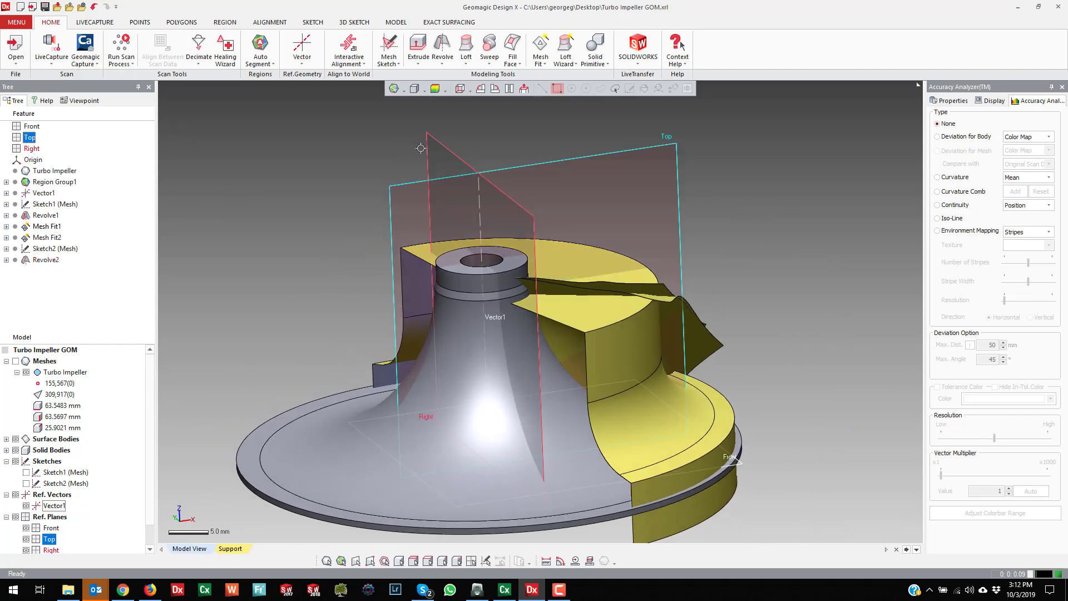
right_click(295, 137)
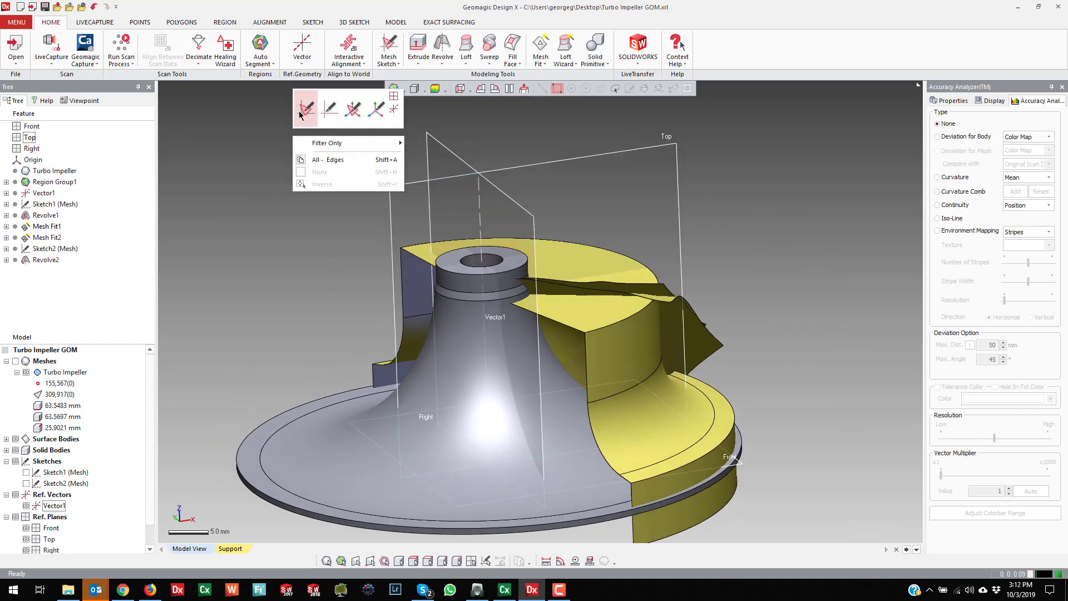
click(329, 110)
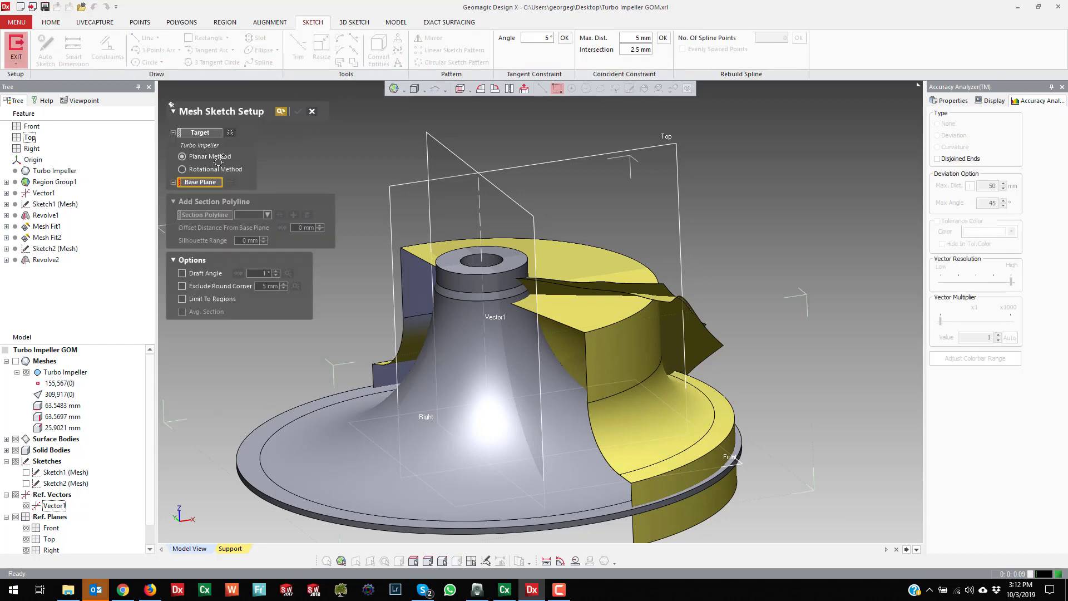
click(208, 174)
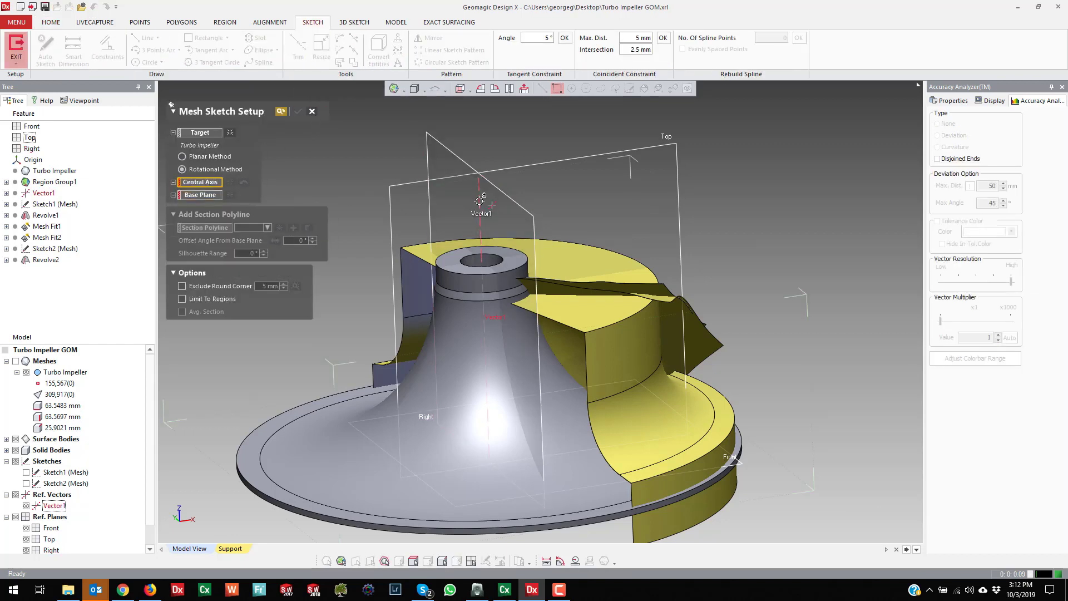
click(575, 170)
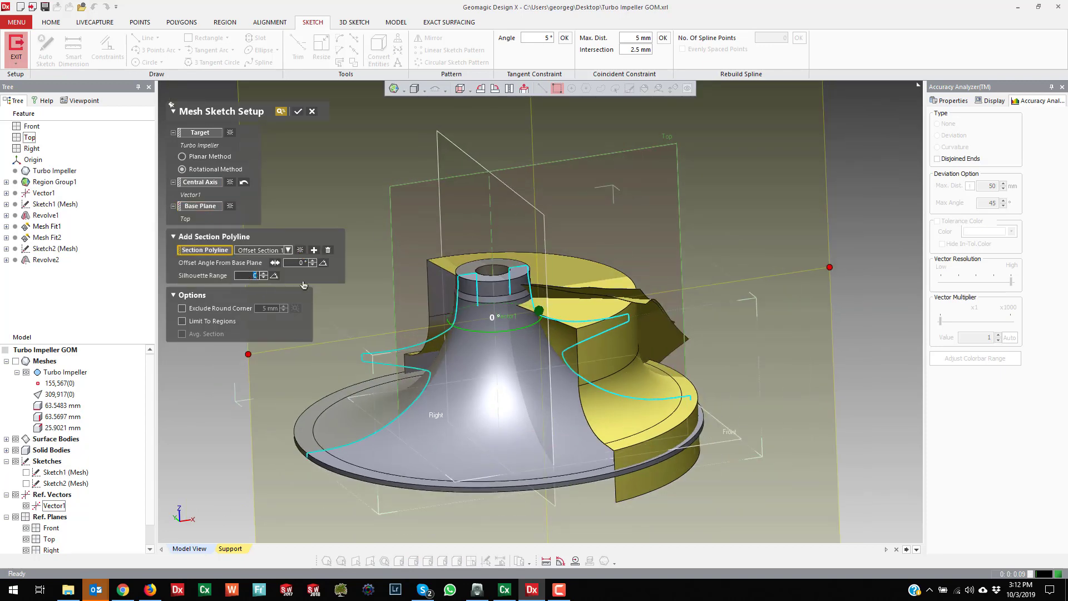
key(Return)
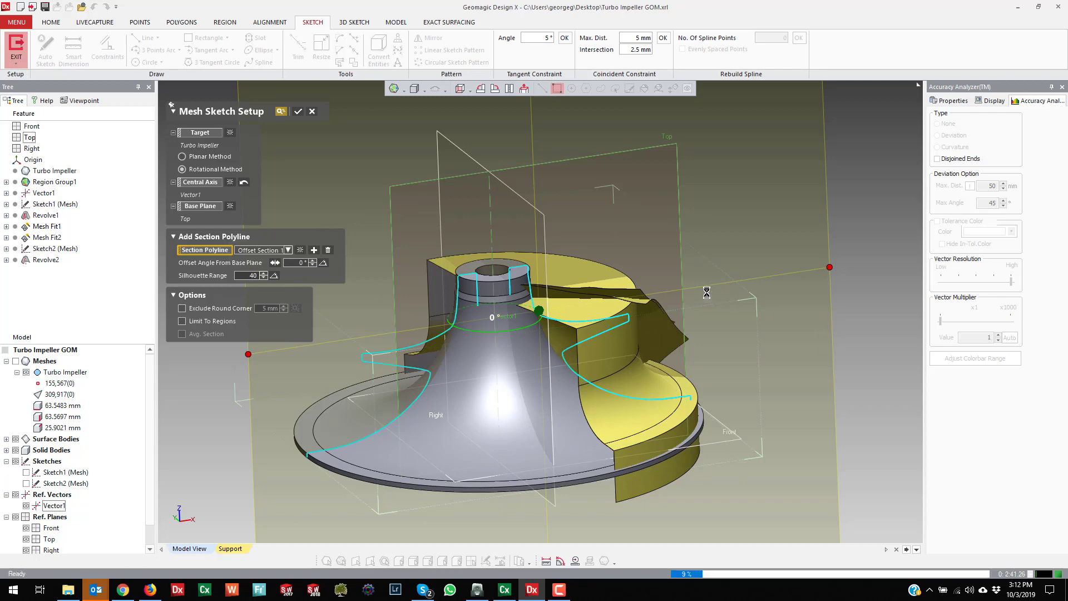
click(299, 111)
Step: Draw a vertical line about 30 mm long and a perpendicular horizontal line, then shift both just inside the hub section
key(ctrl+4)
key(ctrl+5)
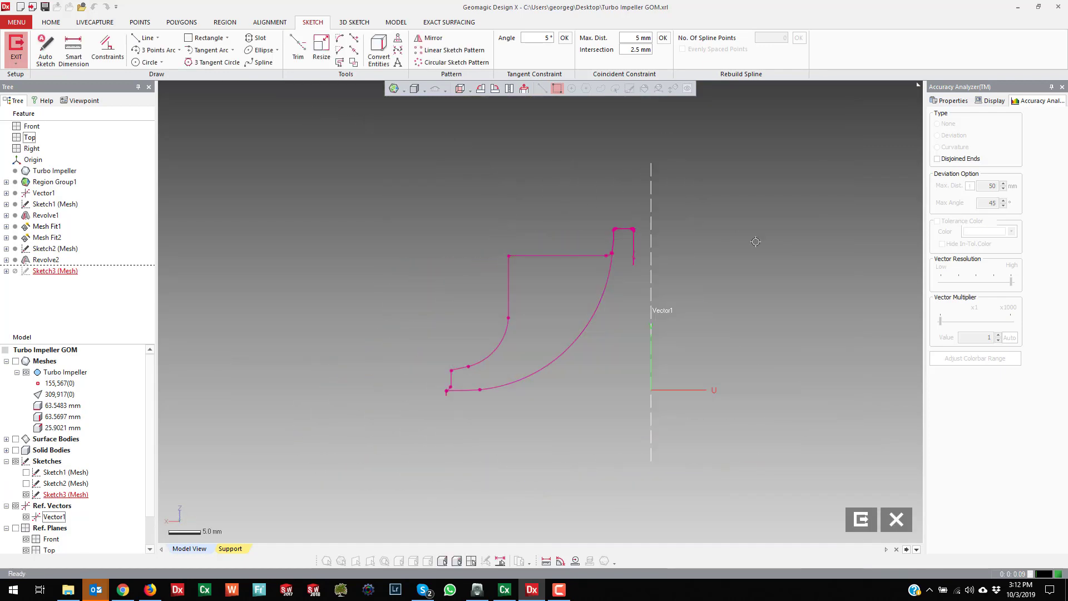
scroll(654, 257, up, 7)
scroll(589, 255, down, 1)
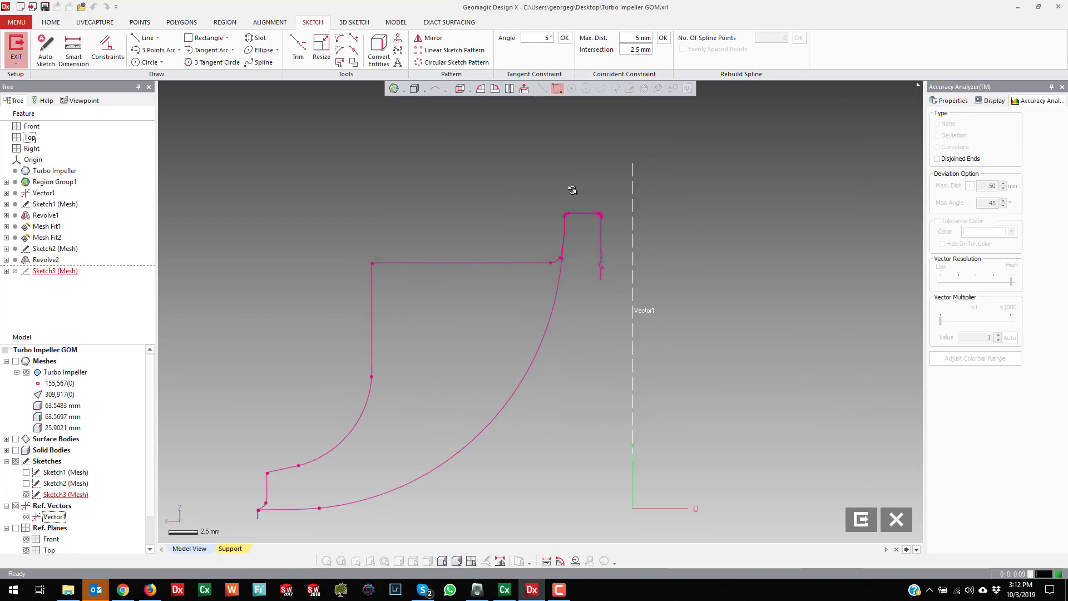
click(509, 90)
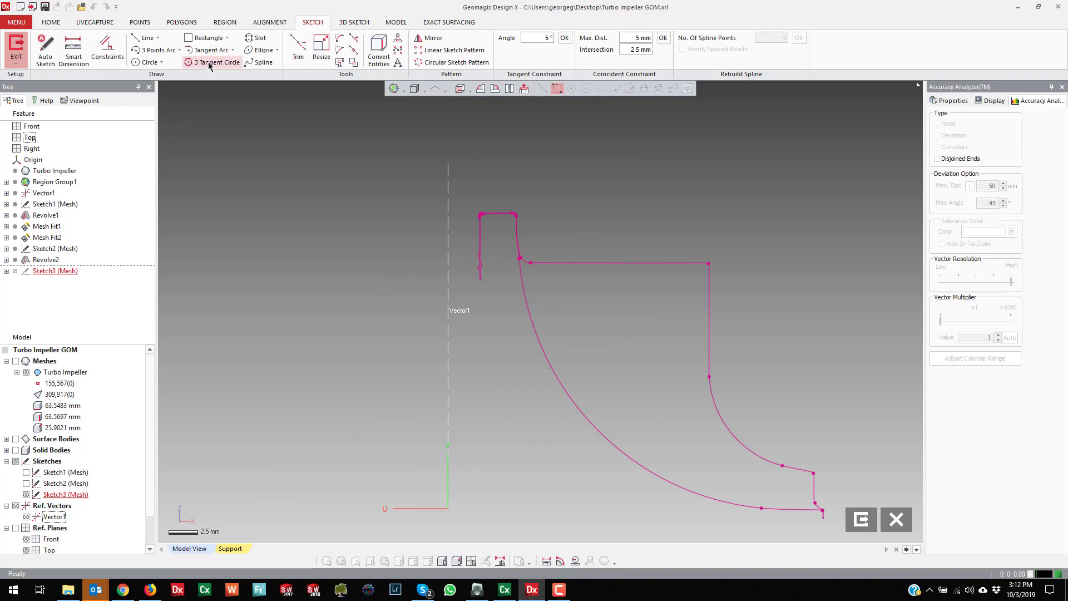
click(145, 38)
click(510, 152)
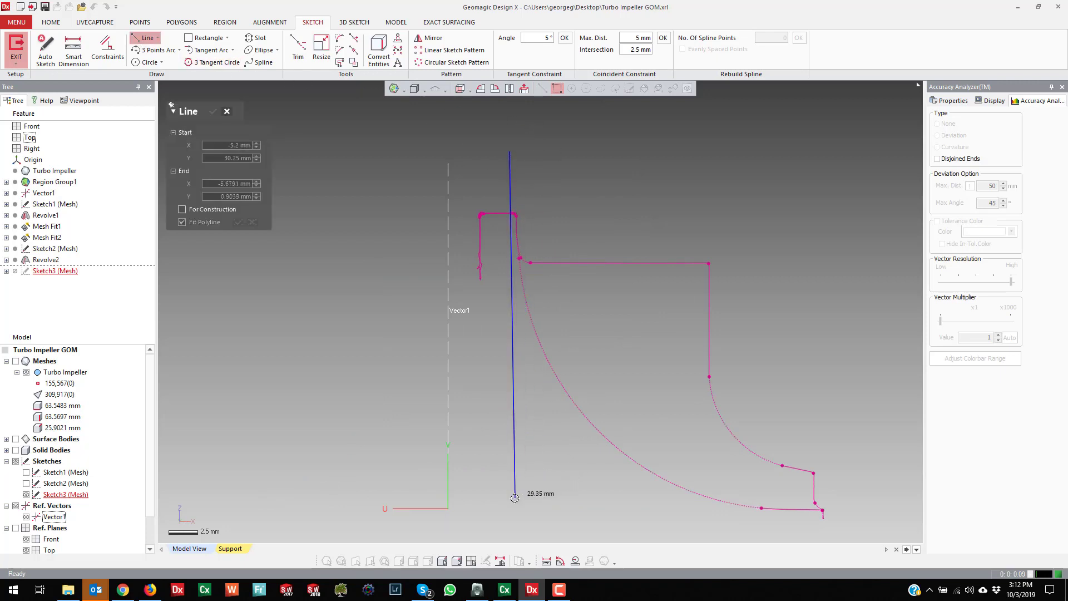
click(510, 504)
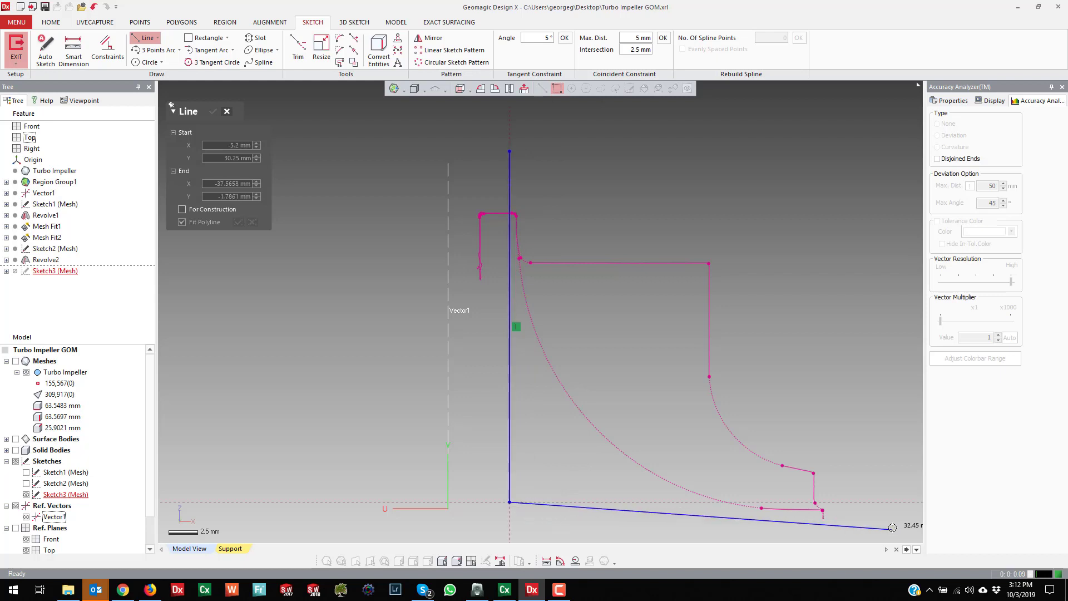
click(878, 502)
key(Escape)
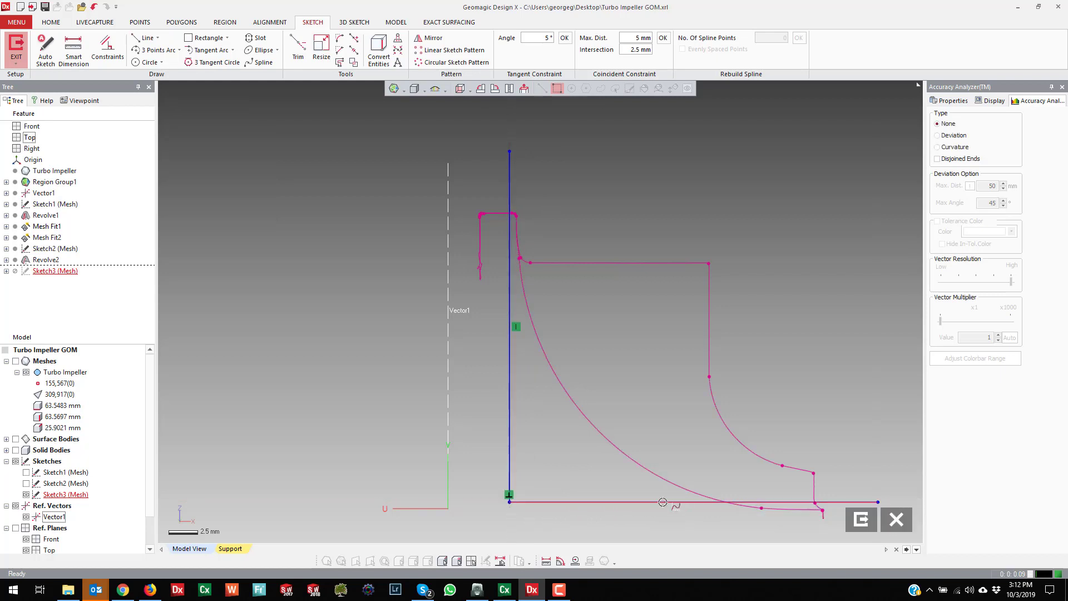
drag(666, 502, 667, 516)
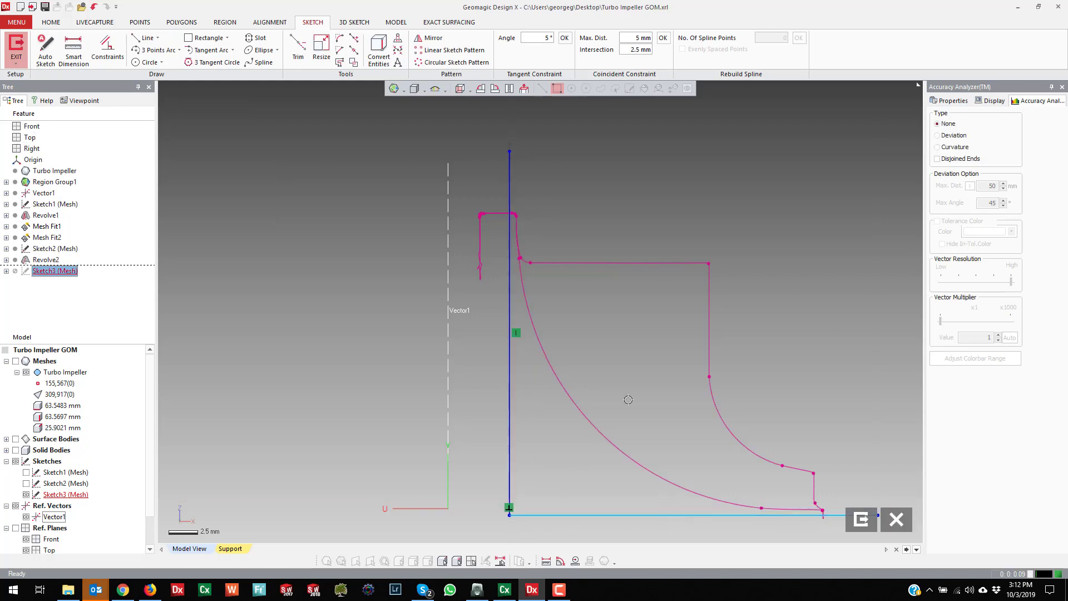
drag(516, 217, 524, 230)
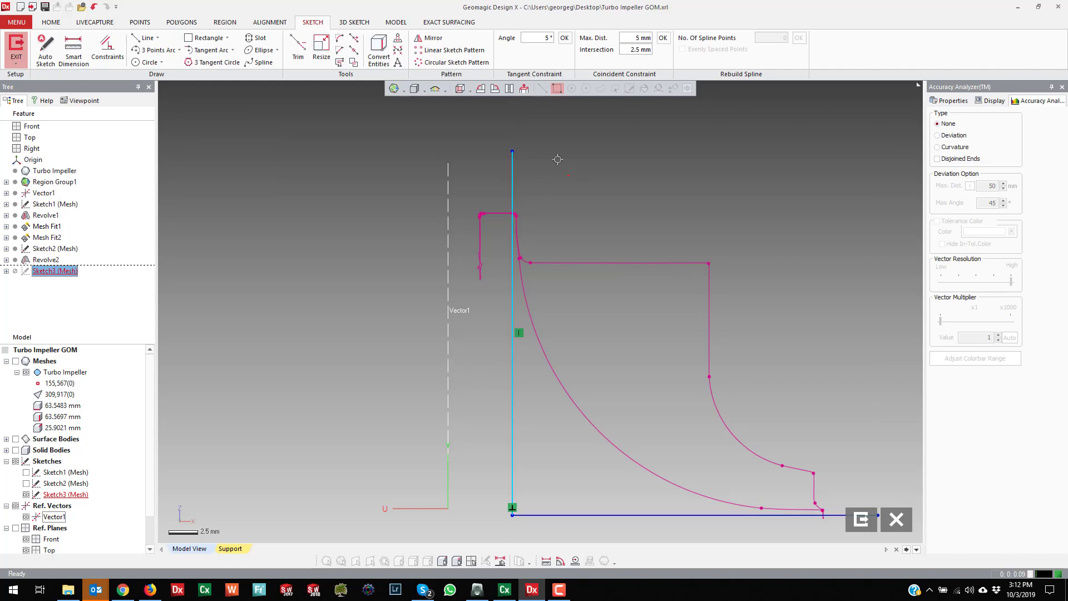
Step: Fillet the corner between the two lines into a large arc just inside the hub curve, and exit the sketch
click(340, 38)
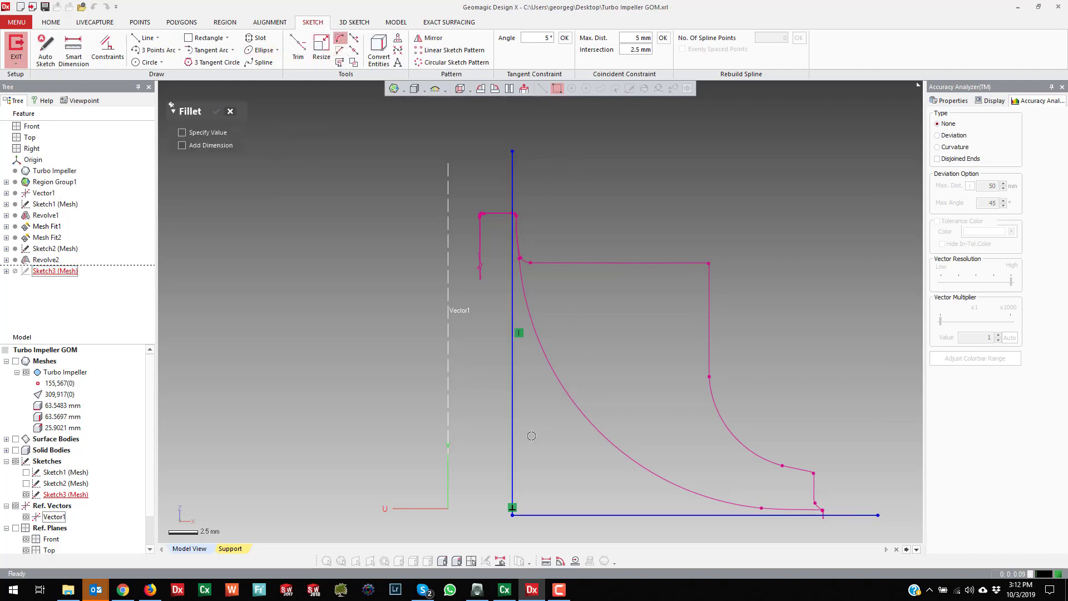
click(513, 443)
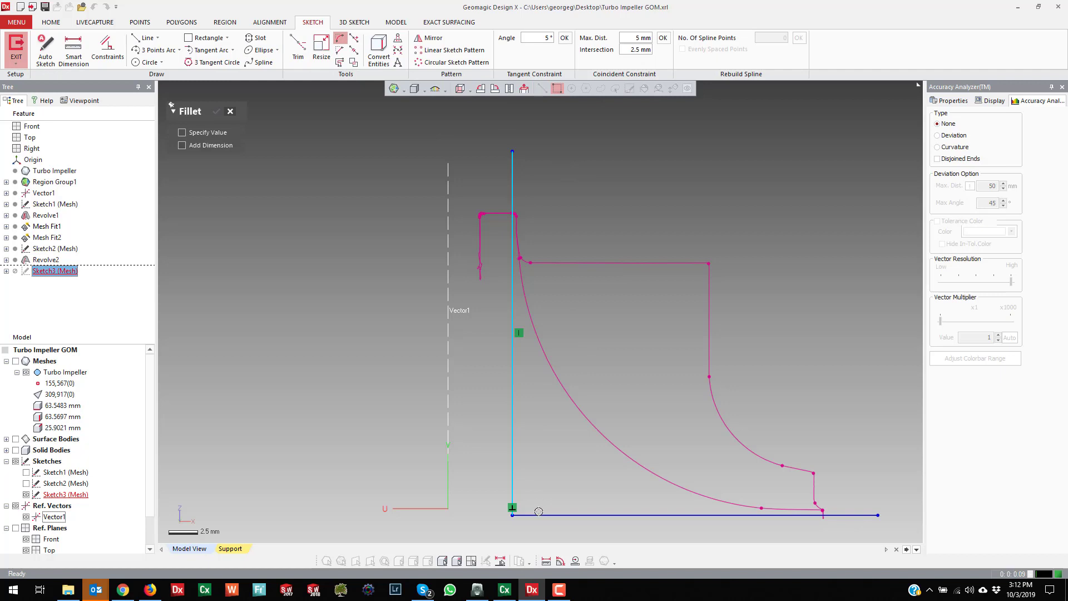
drag(536, 515, 779, 249)
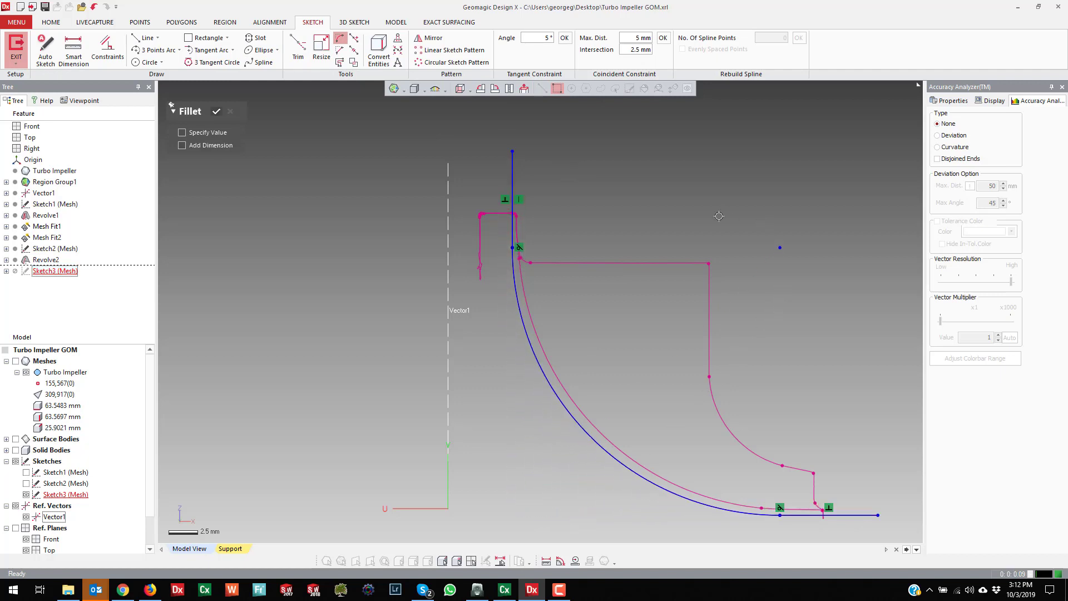
key(Escape)
scroll(815, 400, down, 3)
click(848, 519)
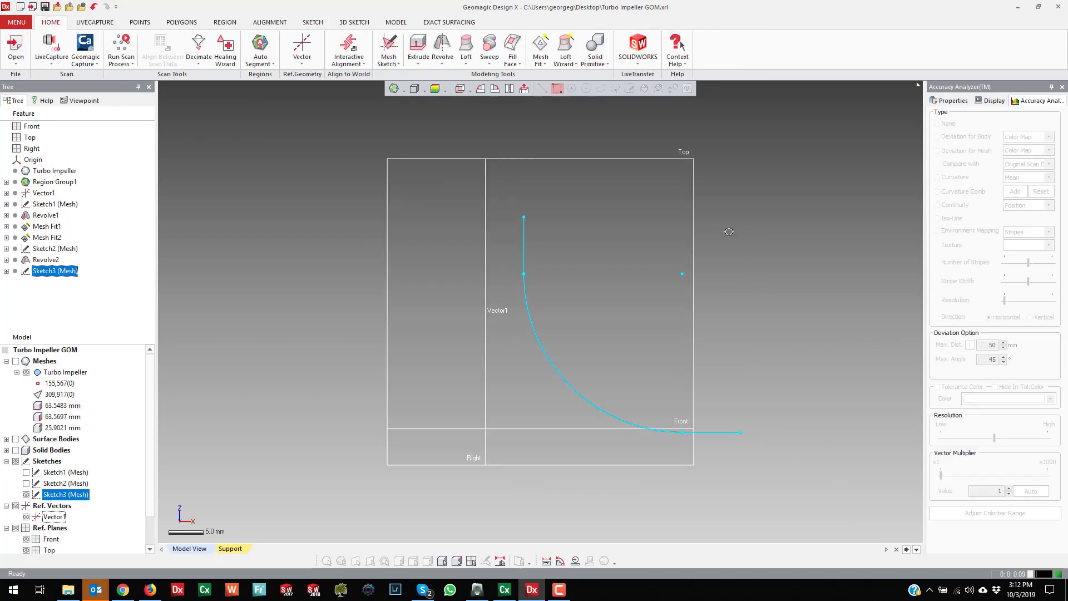
key(Escape)
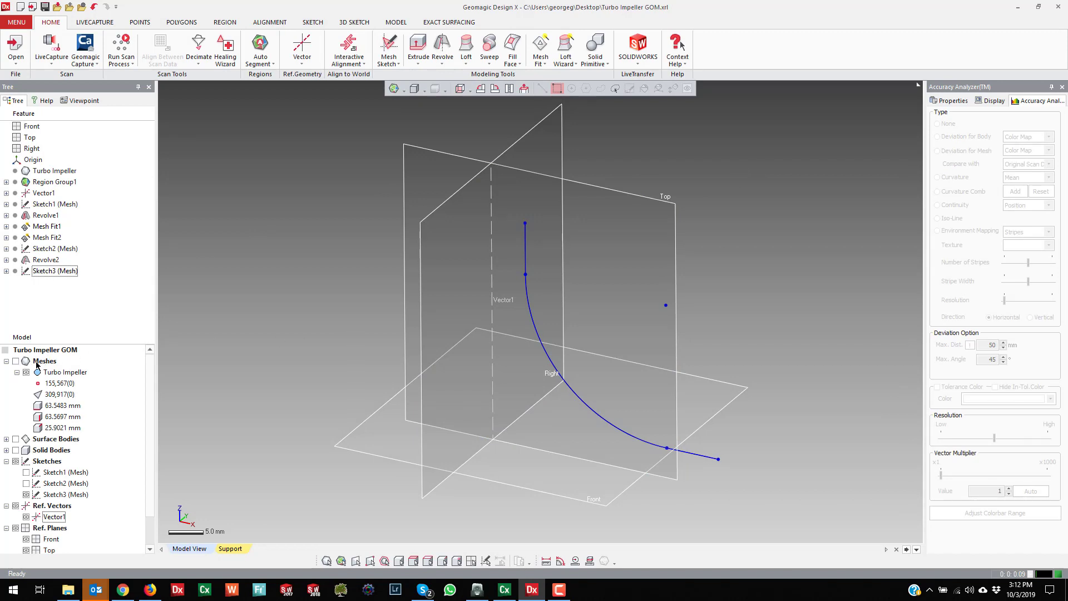
Step: Revolve the new sketch profile about Vector1 in both directions with an opposite angle of 10°
click(442, 45)
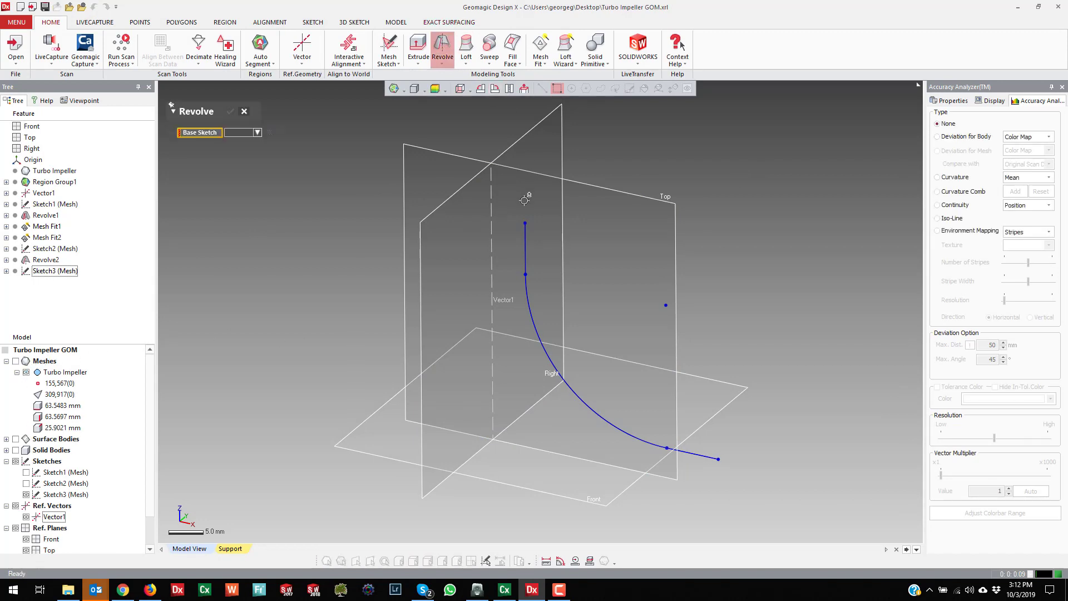
click(524, 236)
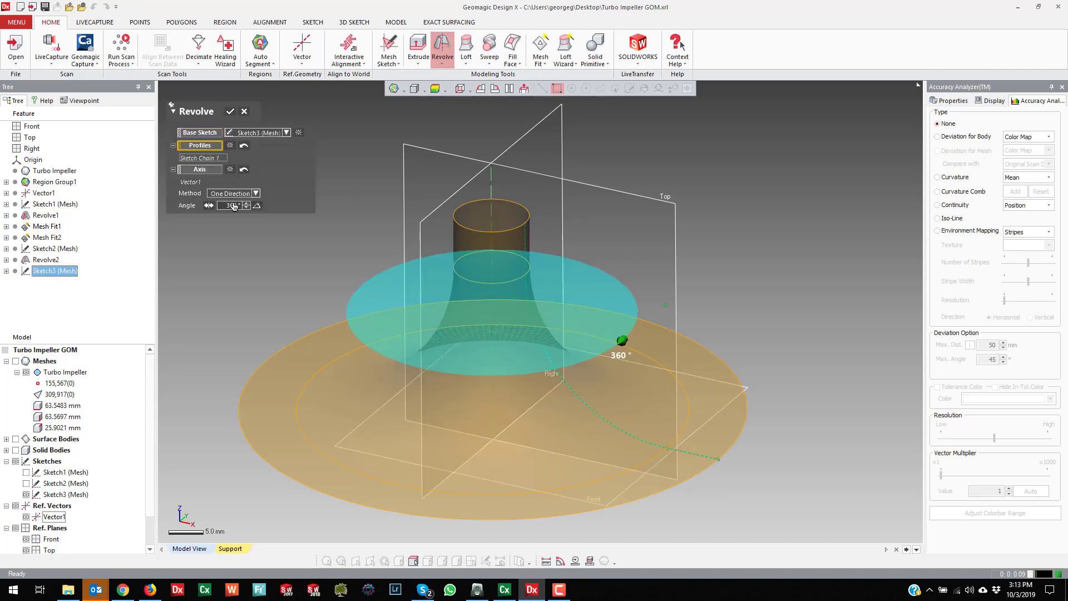
click(255, 194)
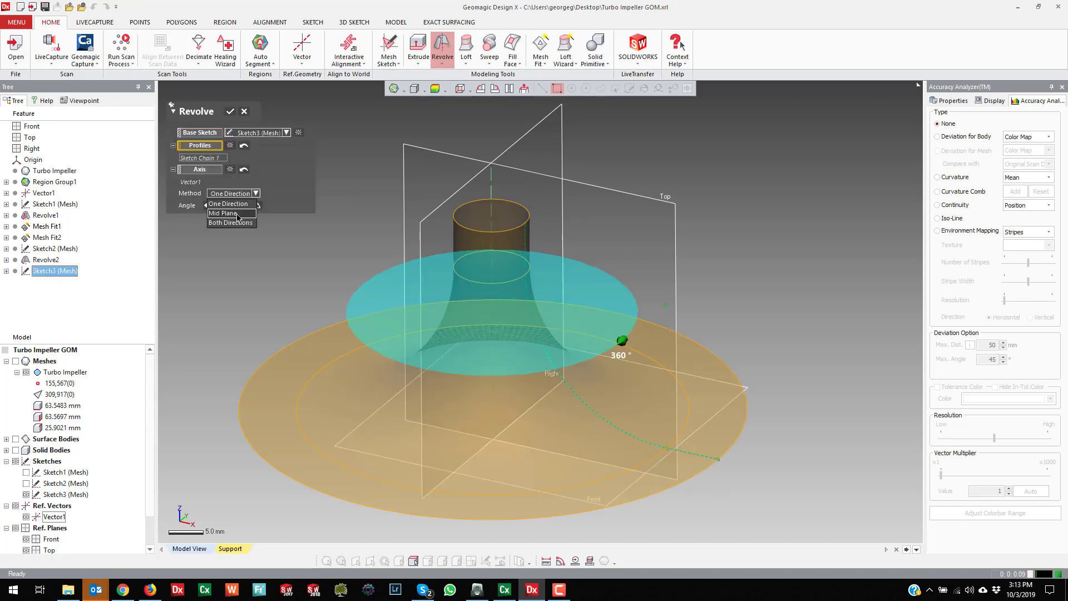
click(231, 213)
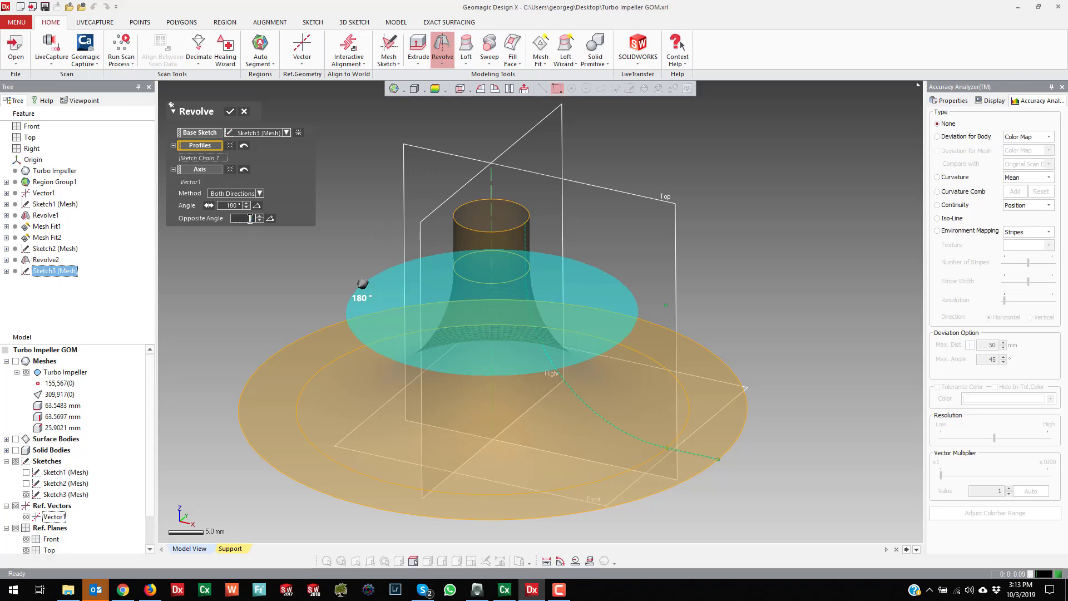
text(10)
key(Return)
Step: Show the surface bodies, set the revolve to 103° with an opposite angle of 65° around the blade, and create it
right_drag(395, 379, 534, 313)
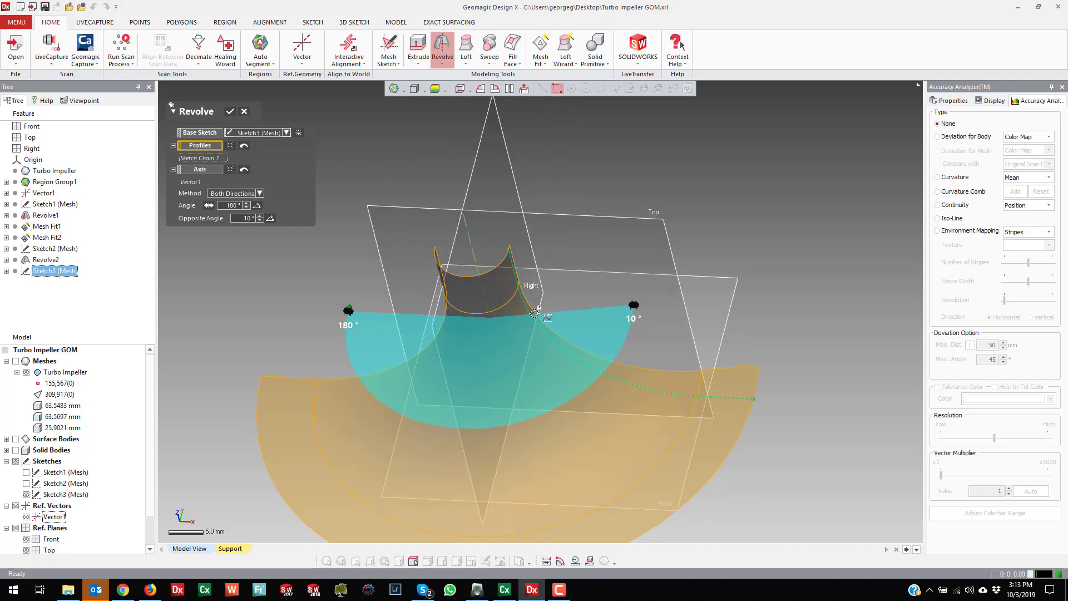
drag(349, 310, 424, 396)
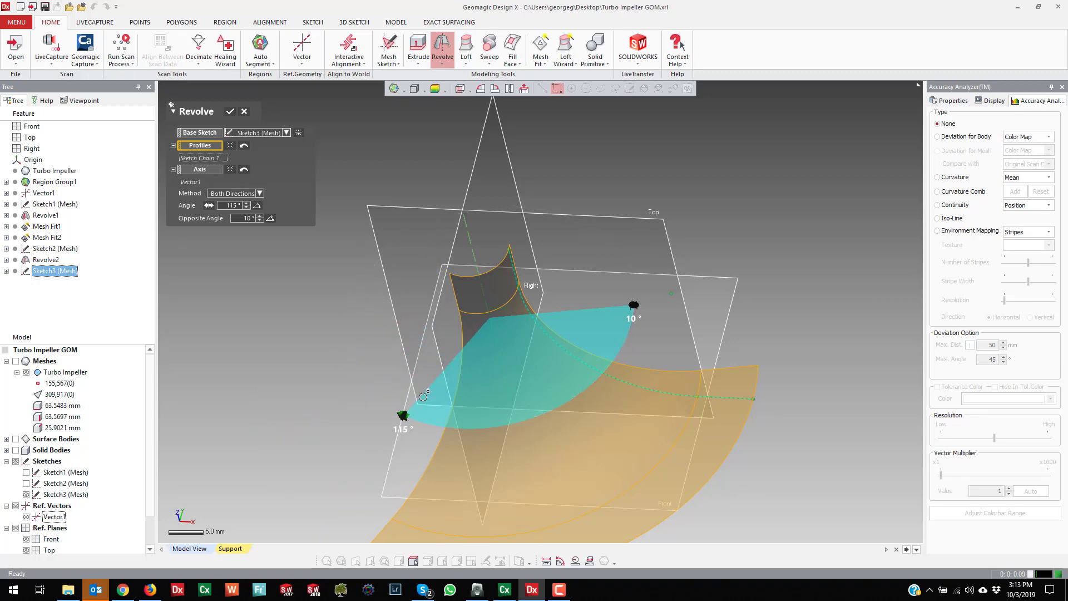
click(15, 439)
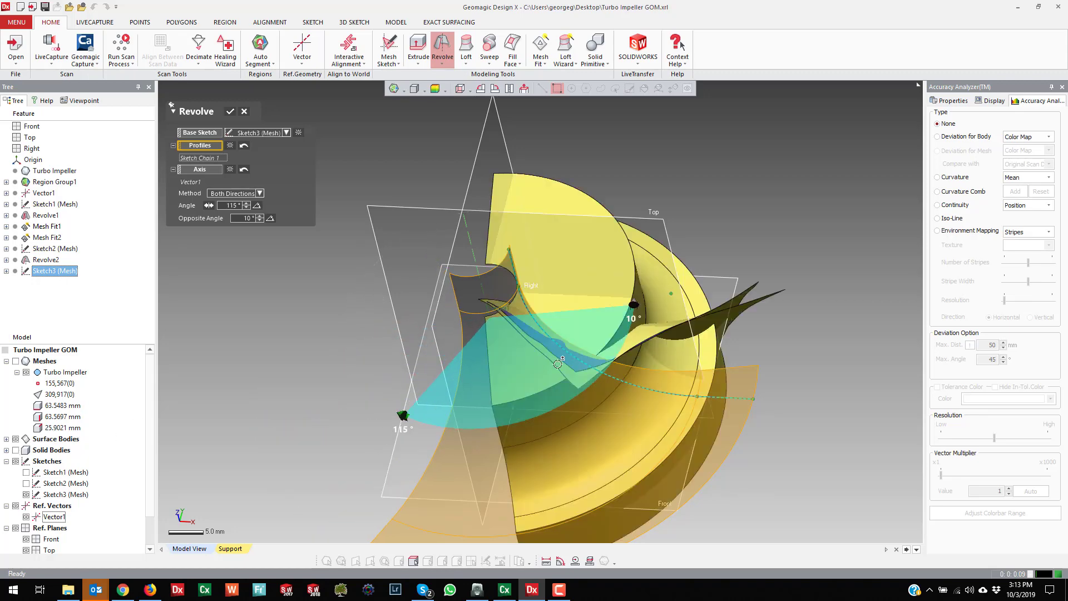
right_drag(559, 363, 627, 368)
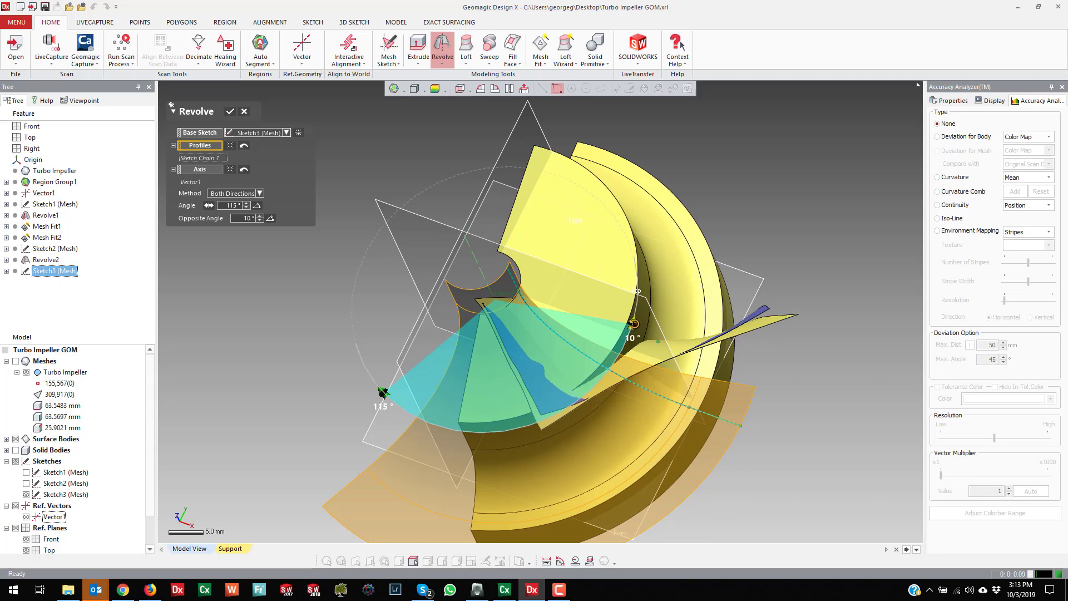
drag(633, 323, 606, 205)
right_drag(606, 206, 479, 359)
drag(419, 378, 445, 391)
right_drag(445, 391, 546, 228)
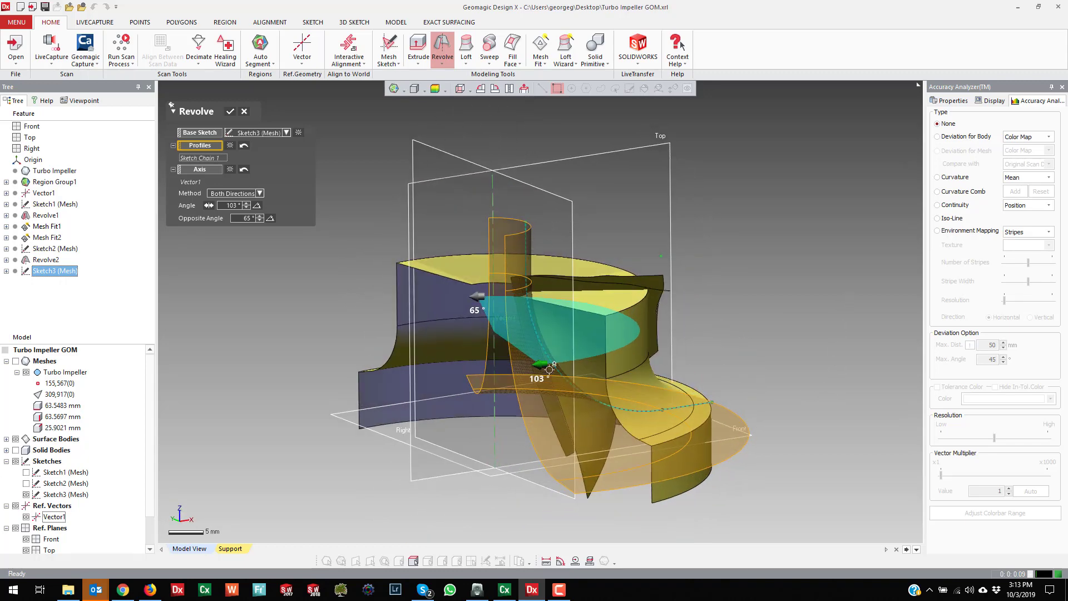
click(229, 113)
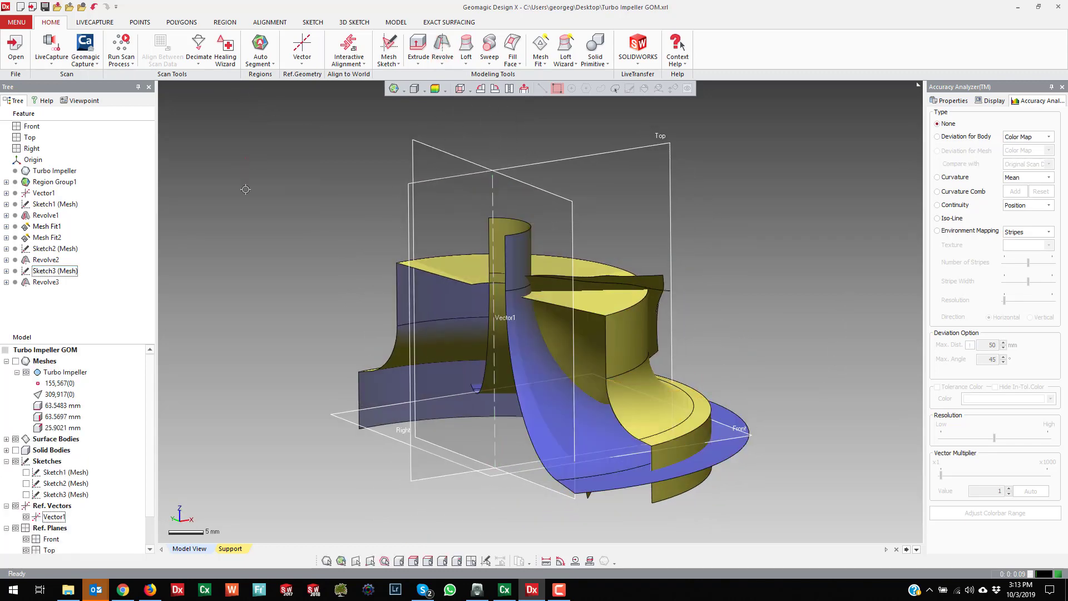
Step: Inspect where the new inner revolved surface crosses the blade faces along the hub
scroll(548, 343, up, 5)
right_drag(715, 291, 668, 261)
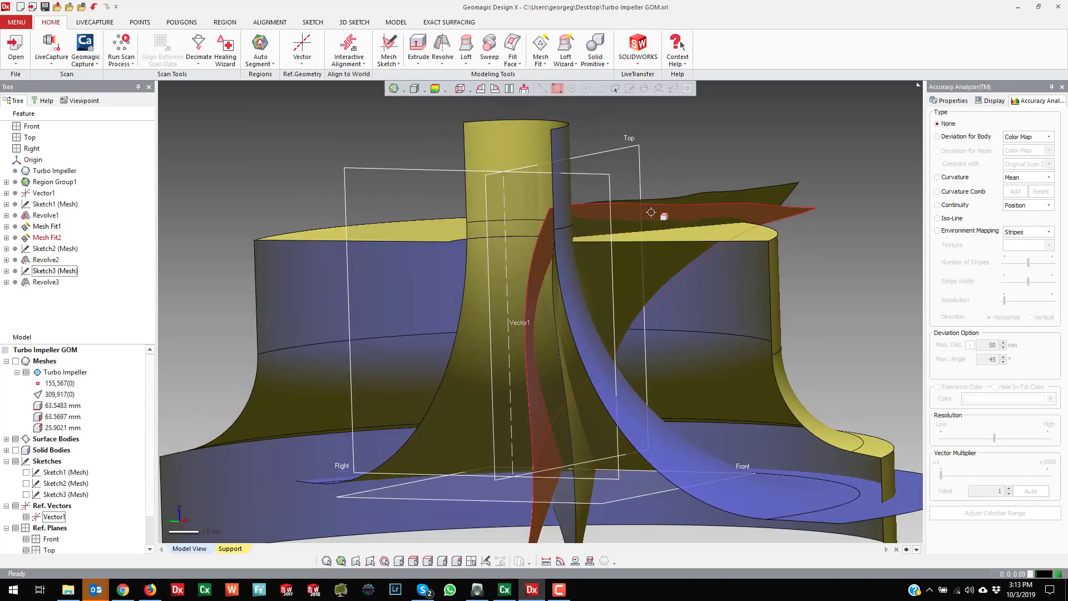
right_drag(690, 209, 512, 341)
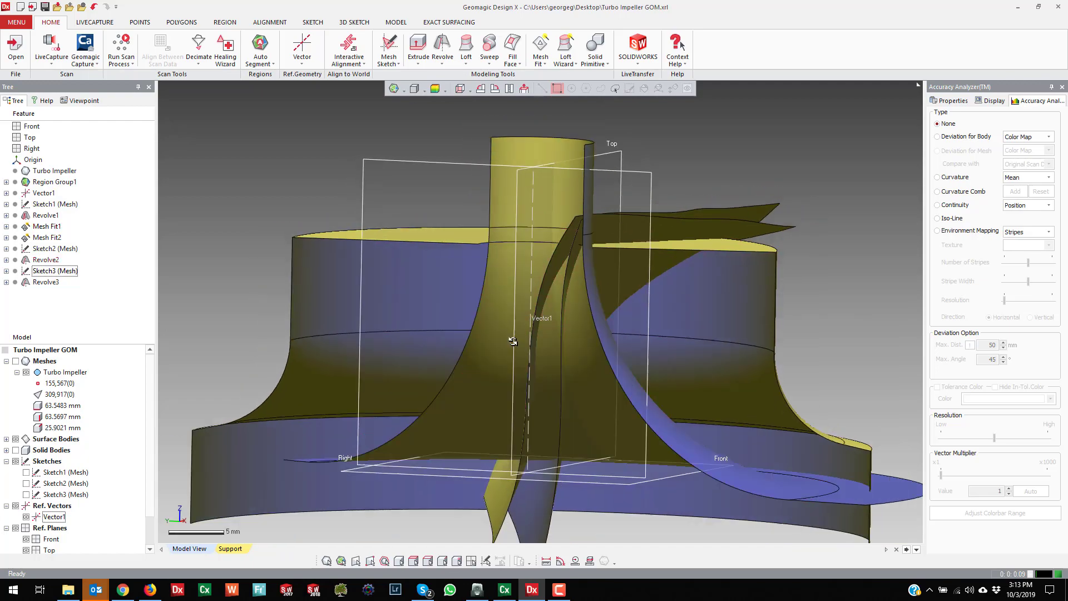
right_drag(684, 310, 594, 352)
scroll(594, 352, up, 3)
scroll(594, 352, down, 3)
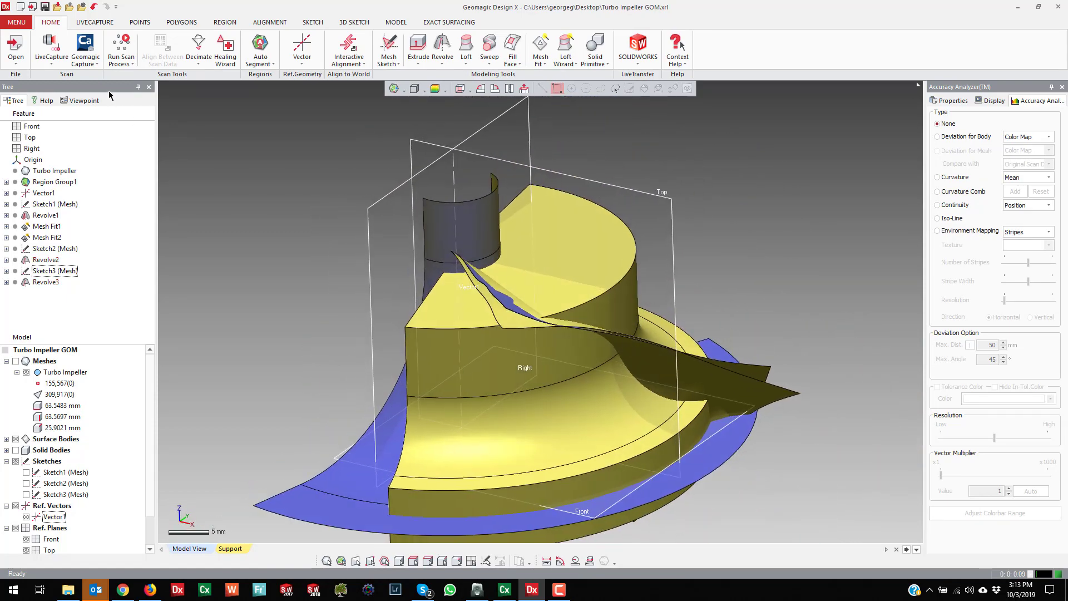
Step: Solidify the blade from the Revolve2 body, the Mesh Fit2 and Mesh Fit1 surfaces, and the Revolve3 surface
click(17, 22)
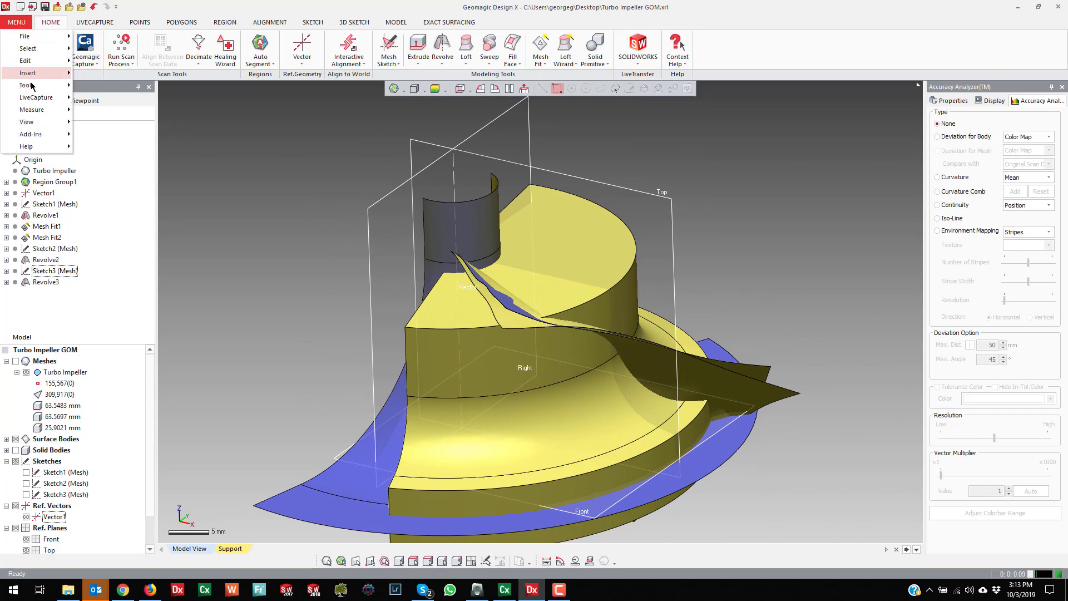
mouse_move(28, 73)
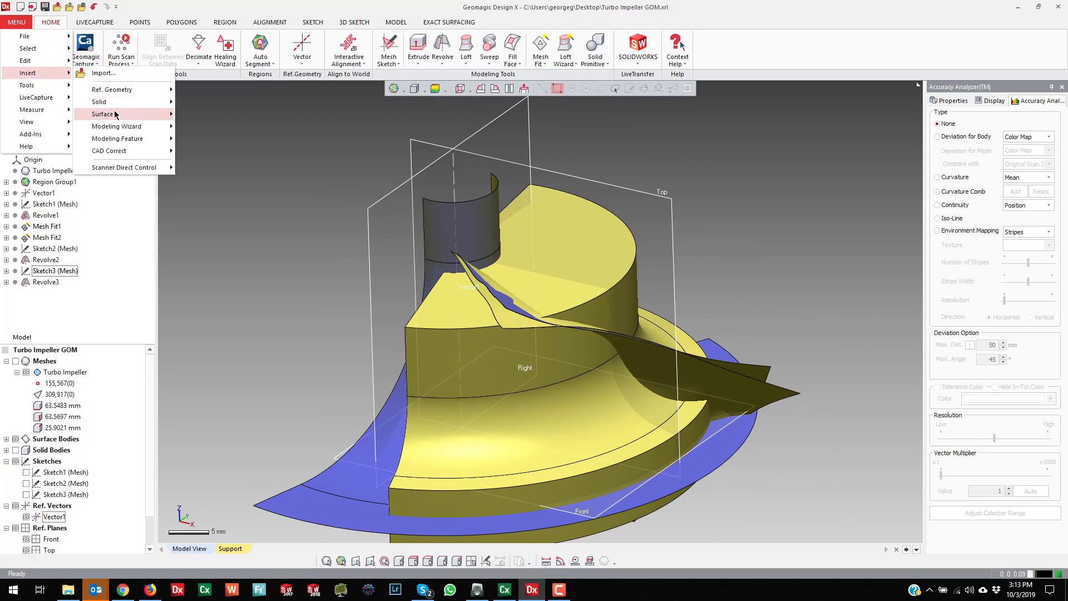
mouse_move(111, 115)
click(213, 279)
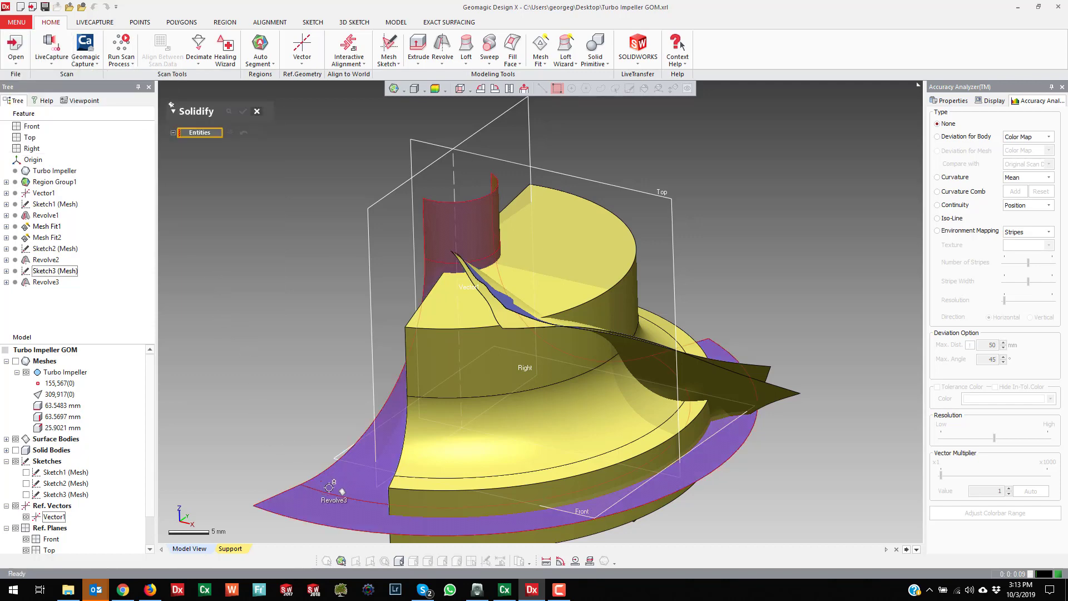
click(487, 457)
click(757, 379)
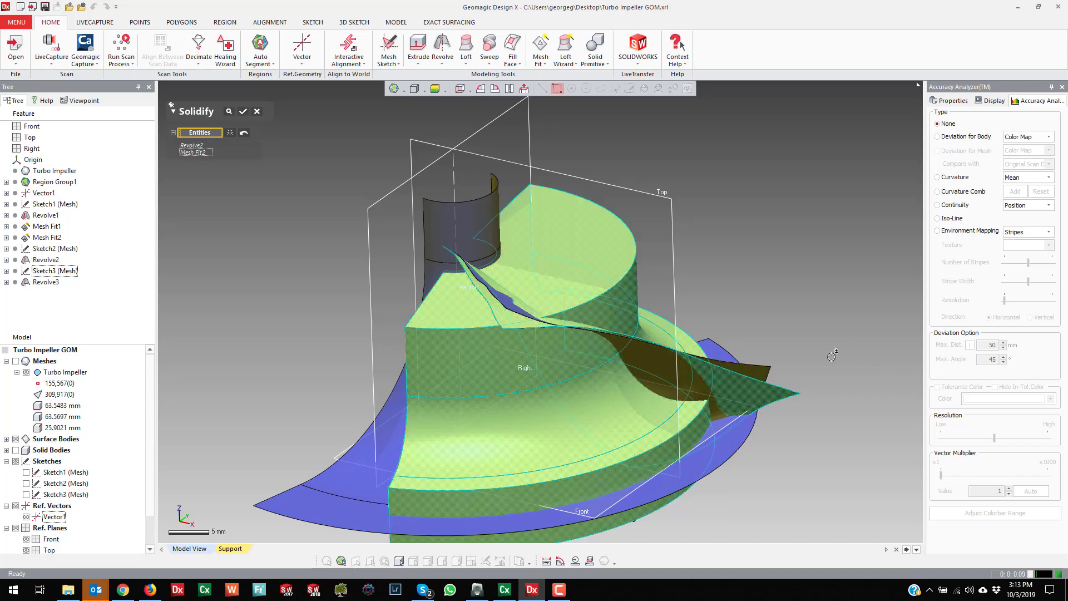
click(740, 371)
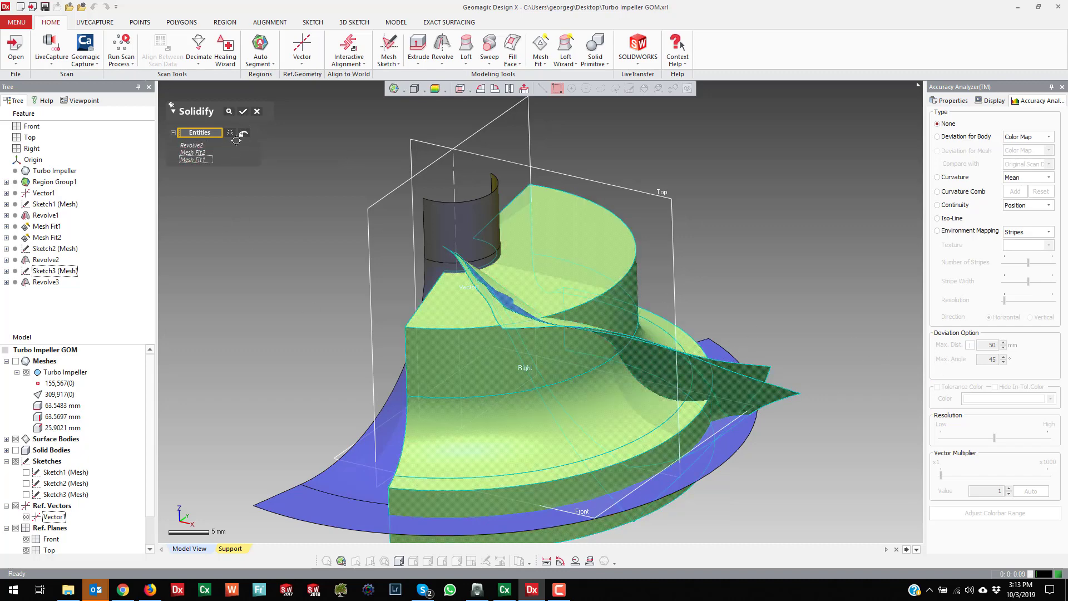
right_drag(330, 371, 508, 245)
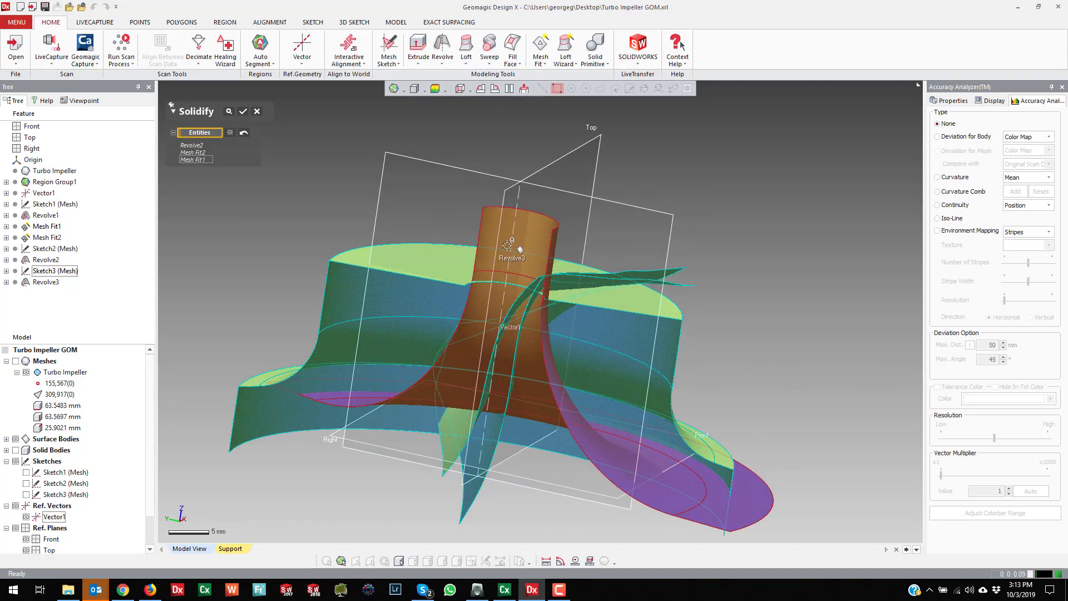
click(492, 234)
click(242, 111)
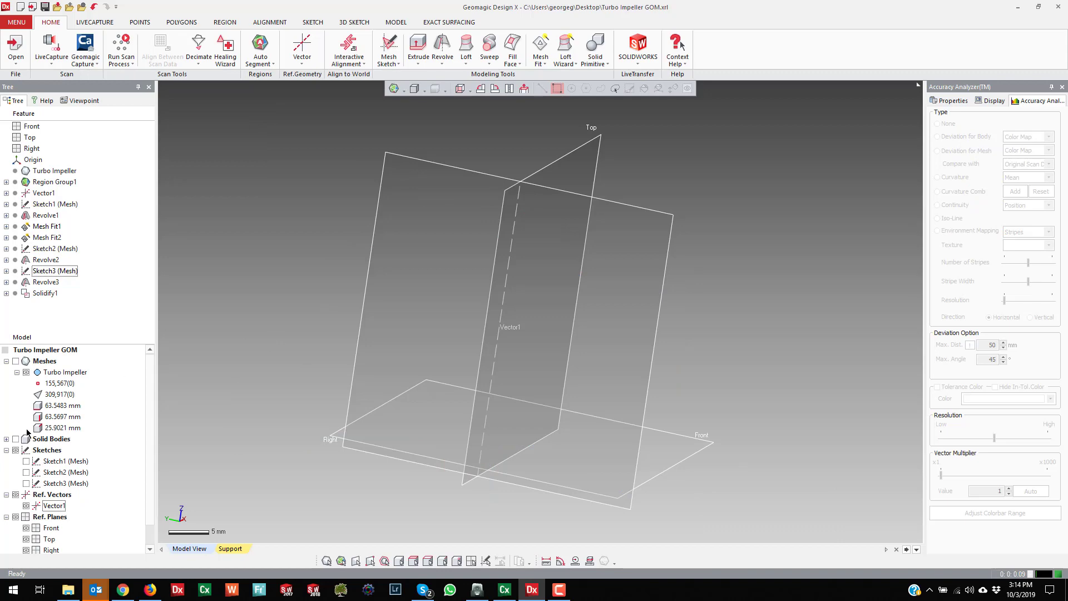
Step: Show the solid bodies and examine the narrow upper edge face of the solidified blade near the hub
click(16, 439)
right_drag(796, 376, 560, 132)
scroll(573, 334, up, 3)
scroll(563, 222, up, 4)
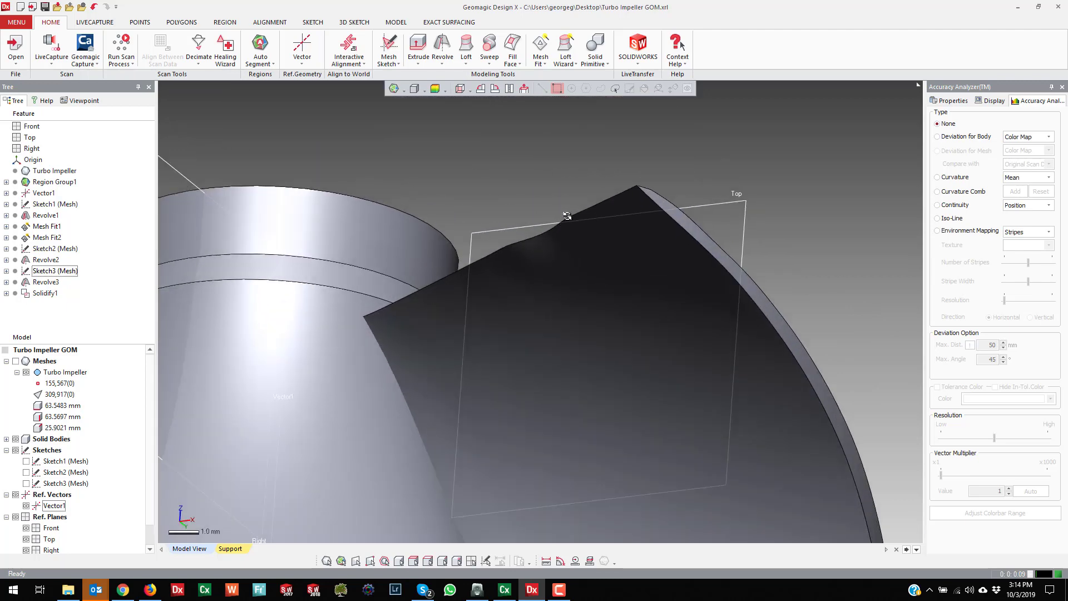
right_drag(562, 225, 503, 252)
right_drag(613, 236, 549, 287)
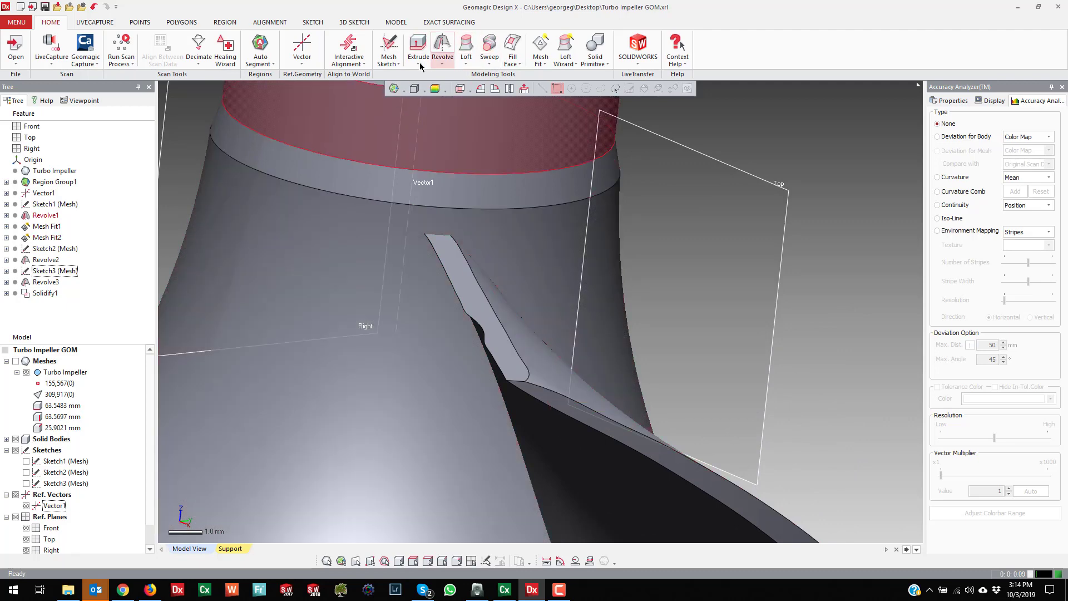
Step: Apply a full face fillet to the blade's upper leading edge, using the two blade sides as left and right faces and the narrow edge as center
click(397, 22)
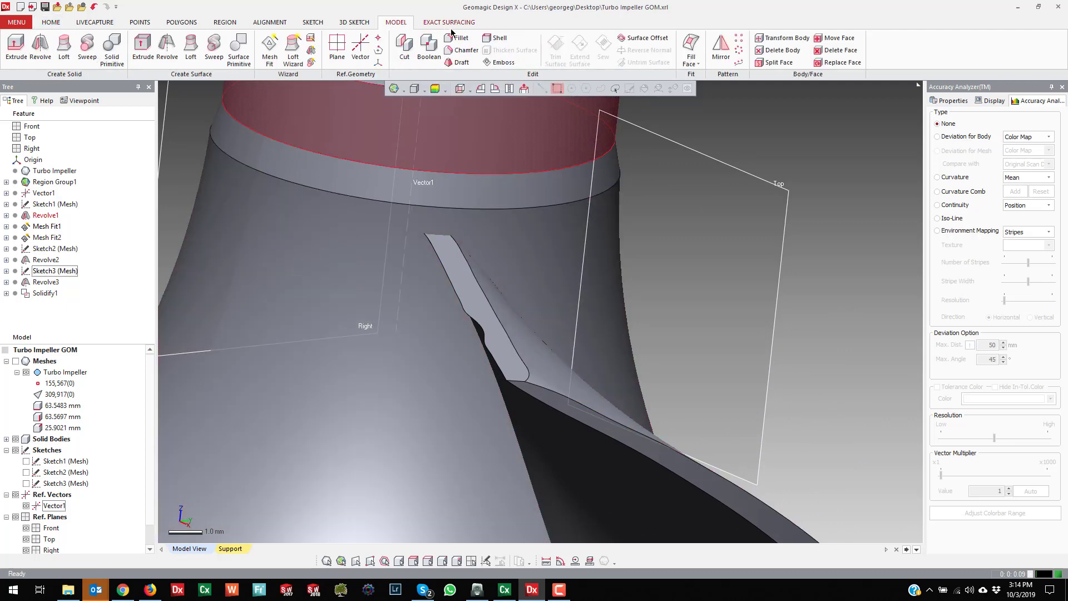
click(457, 38)
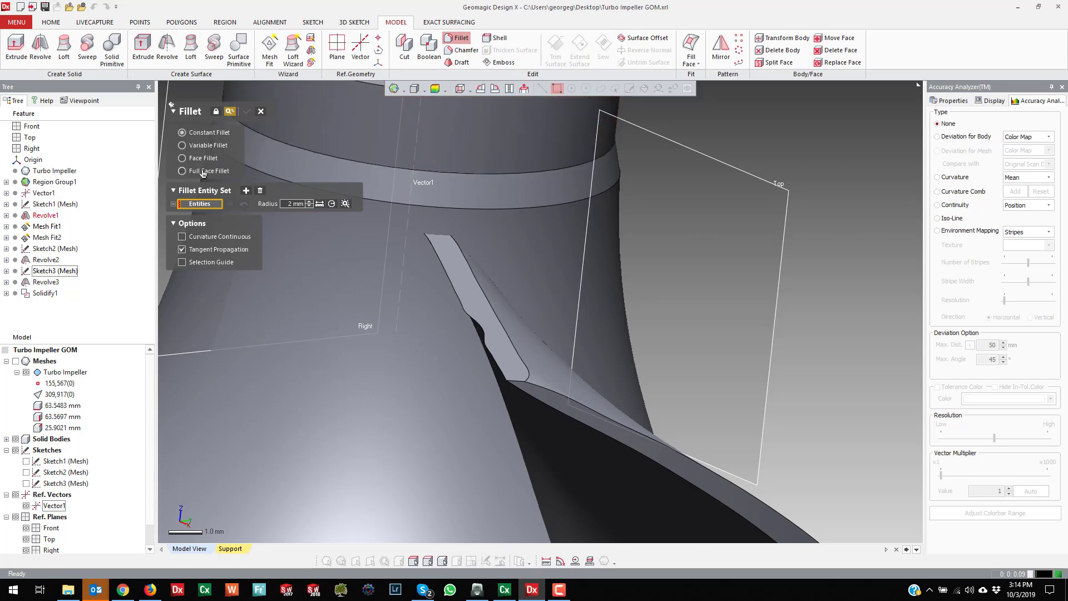
click(203, 172)
right_drag(396, 188, 565, 222)
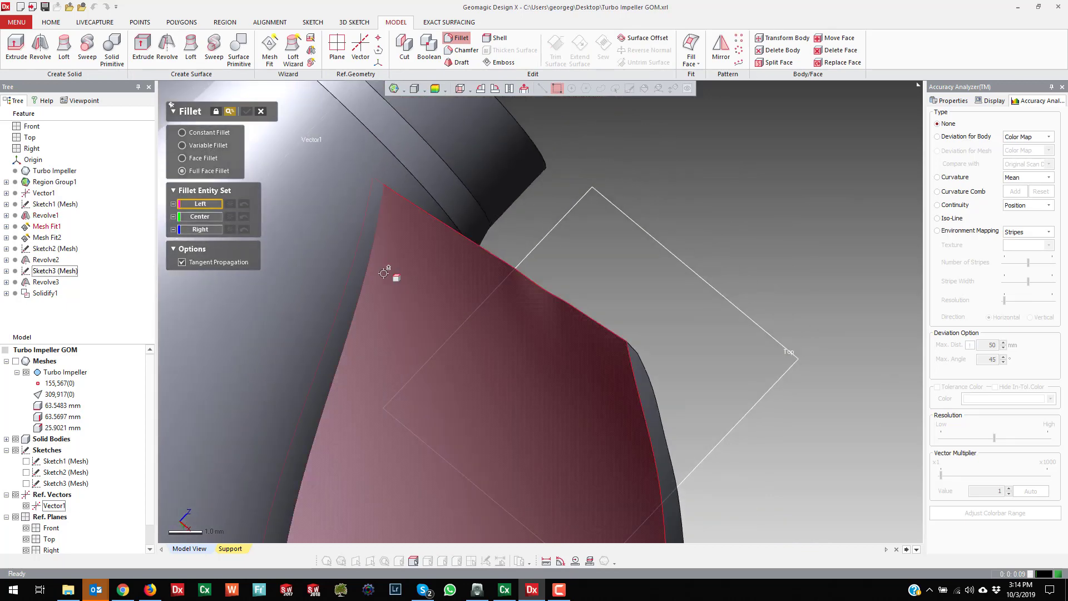
click(384, 273)
click(192, 231)
right_drag(303, 233, 427, 227)
click(466, 243)
click(195, 252)
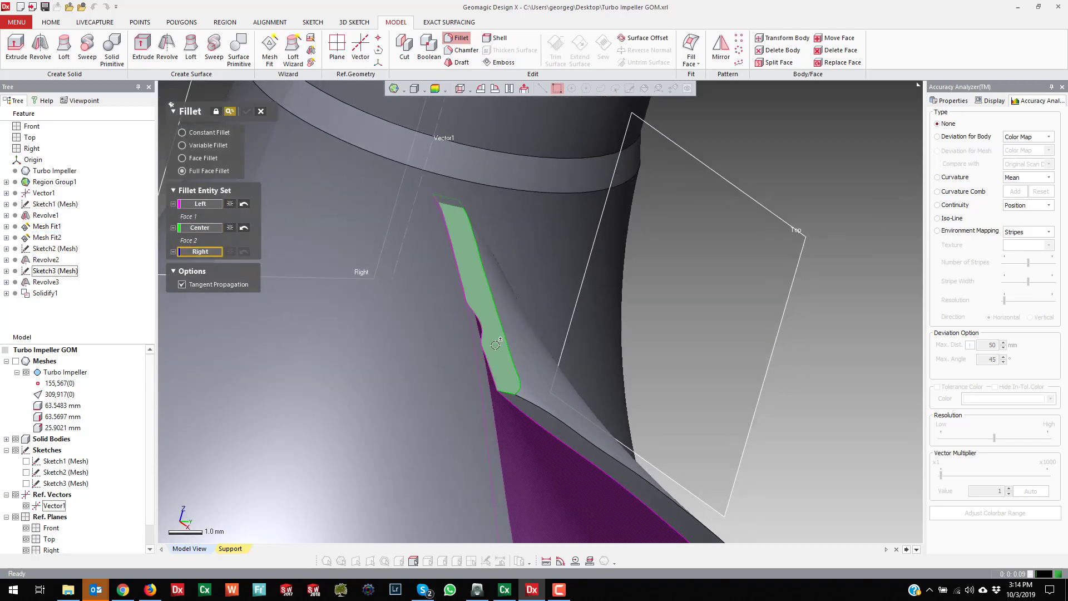
click(520, 349)
right_drag(549, 346, 321, 170)
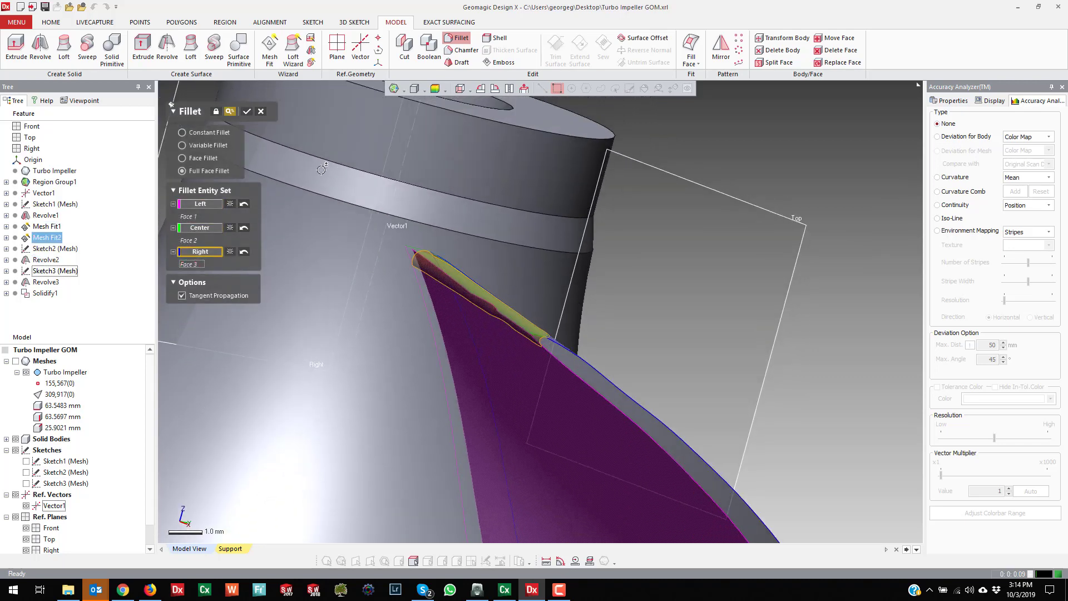
click(246, 114)
Step: Examine the rounded leading edge and the overall shape of the blade on the hub
right_drag(543, 270, 552, 247)
scroll(630, 271, down, 5)
right_drag(629, 271, 719, 372)
scroll(607, 392, up, 5)
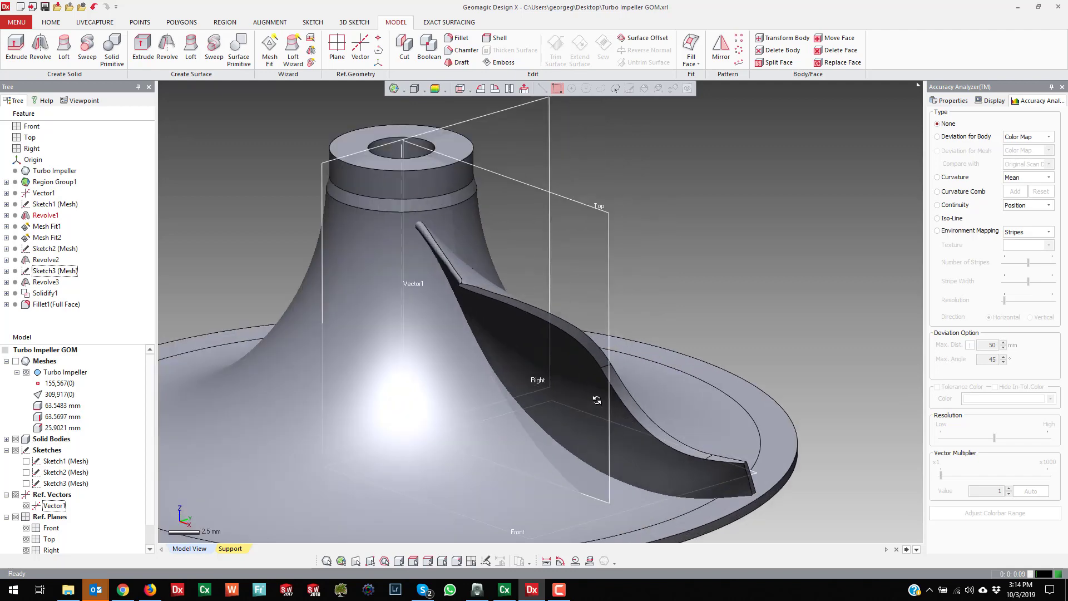
right_drag(595, 400, 589, 368)
scroll(589, 368, down, 3)
right_drag(649, 282, 531, 225)
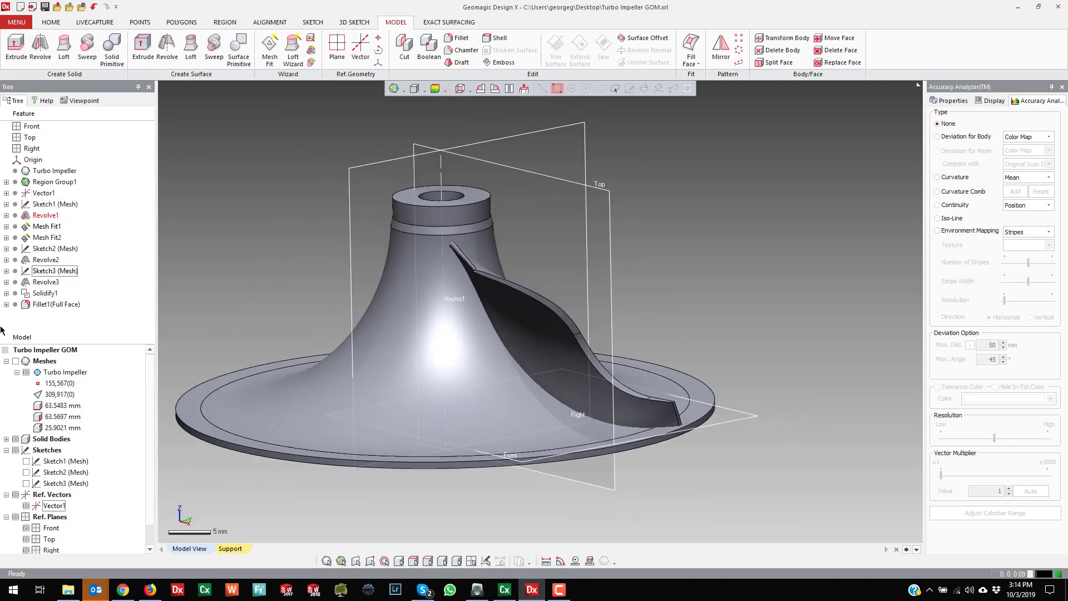
Step: Show the scan mesh and compare the modelled blade with the arrangement of full and splitter blades around the hub
click(15, 361)
right_drag(378, 240, 386, 274)
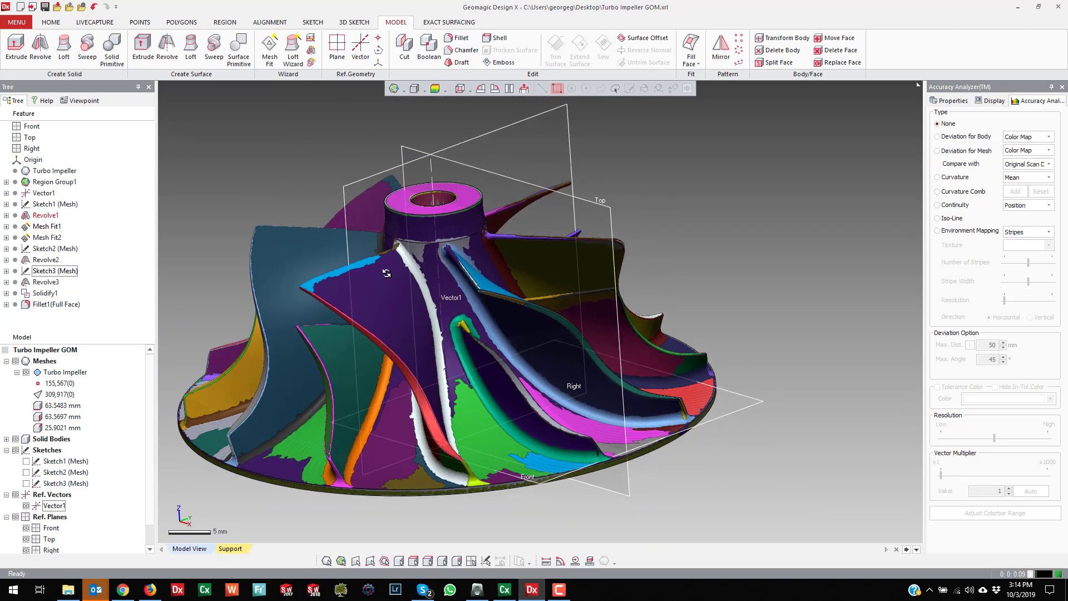
scroll(548, 289, down, 2)
right_drag(548, 290, 523, 336)
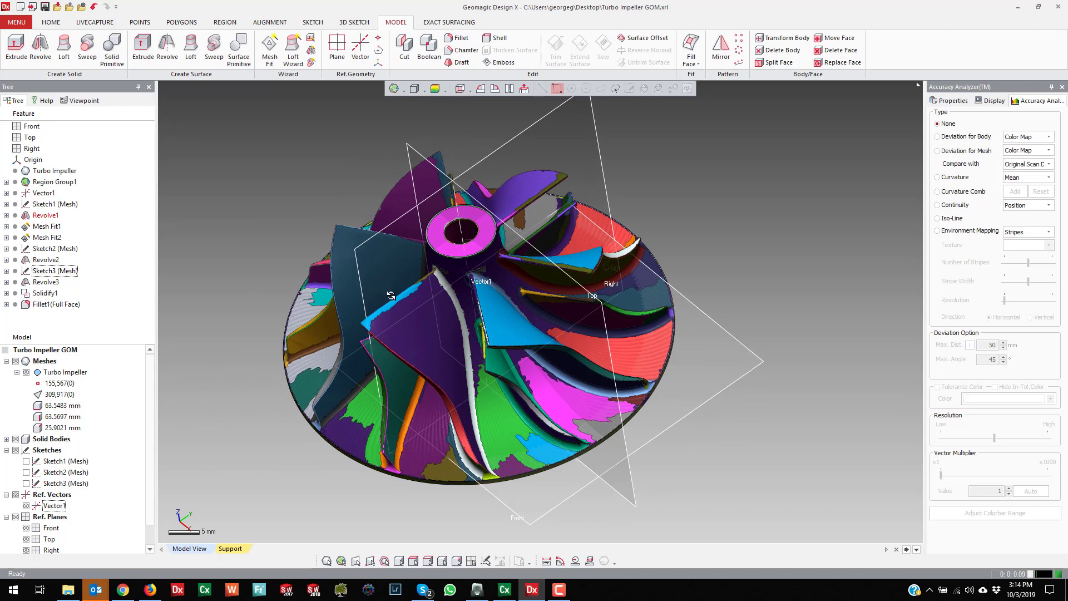
right_drag(390, 295, 717, 252)
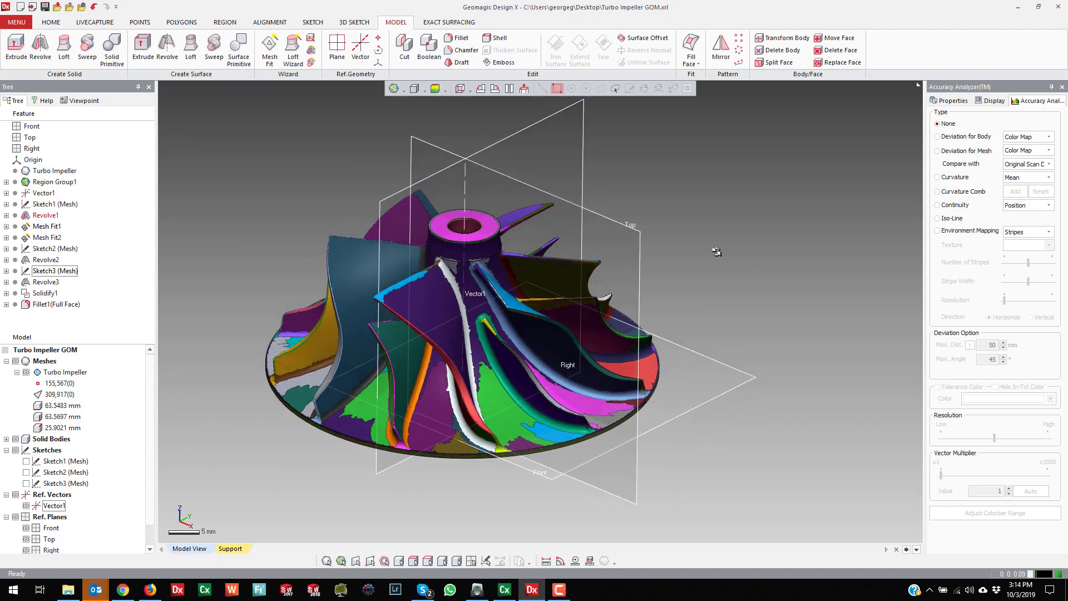
scroll(531, 325, up, 4)
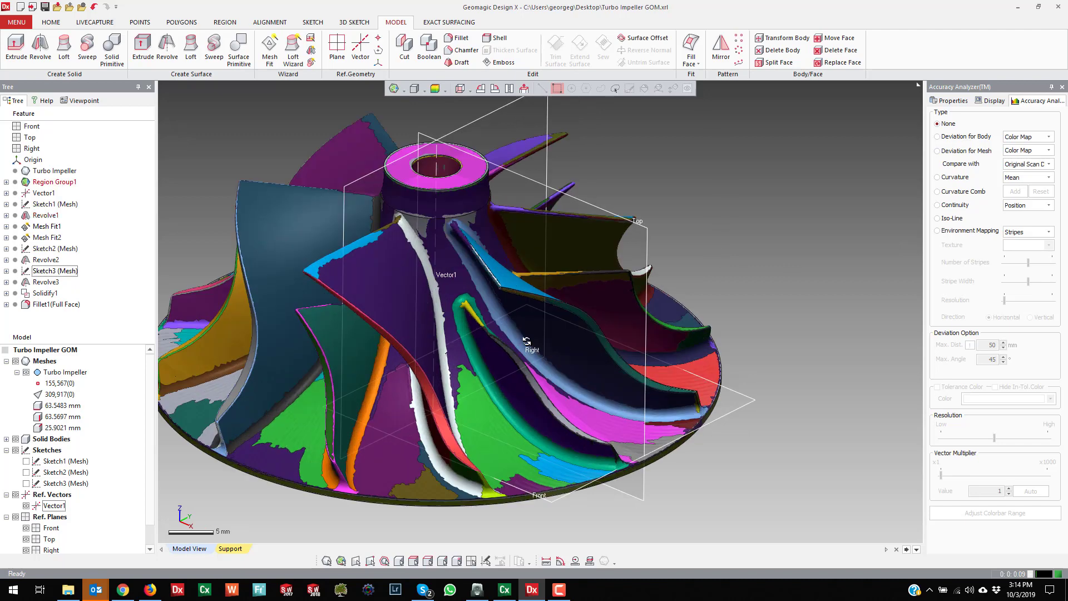
right_drag(531, 324, 534, 307)
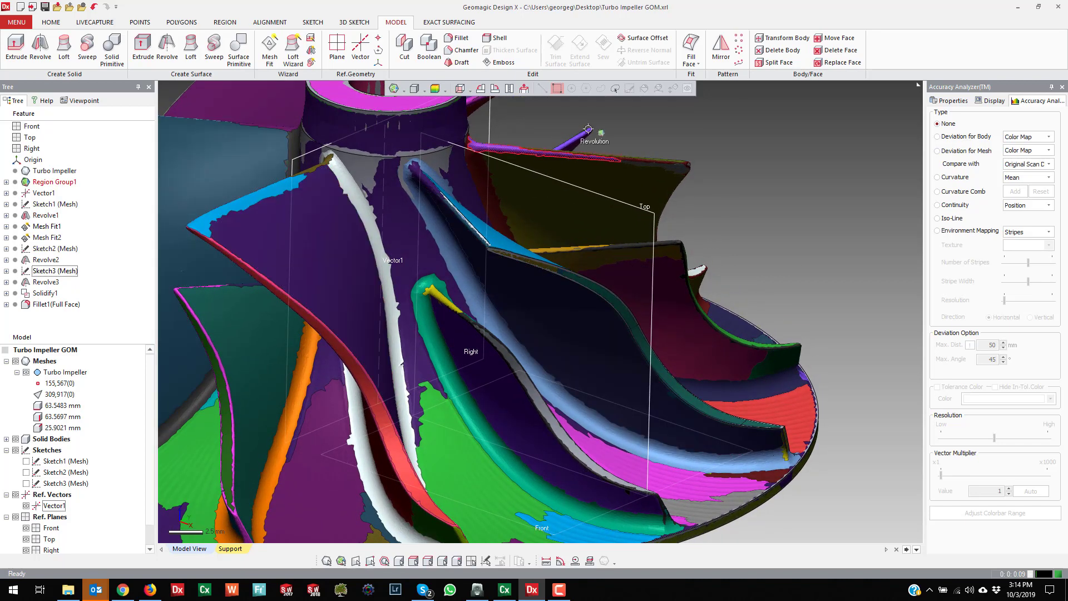
Step: Hide the scan mesh and circular pattern the filleted blade body about Vector1 with 6 equally spaced instances over 360°
click(739, 49)
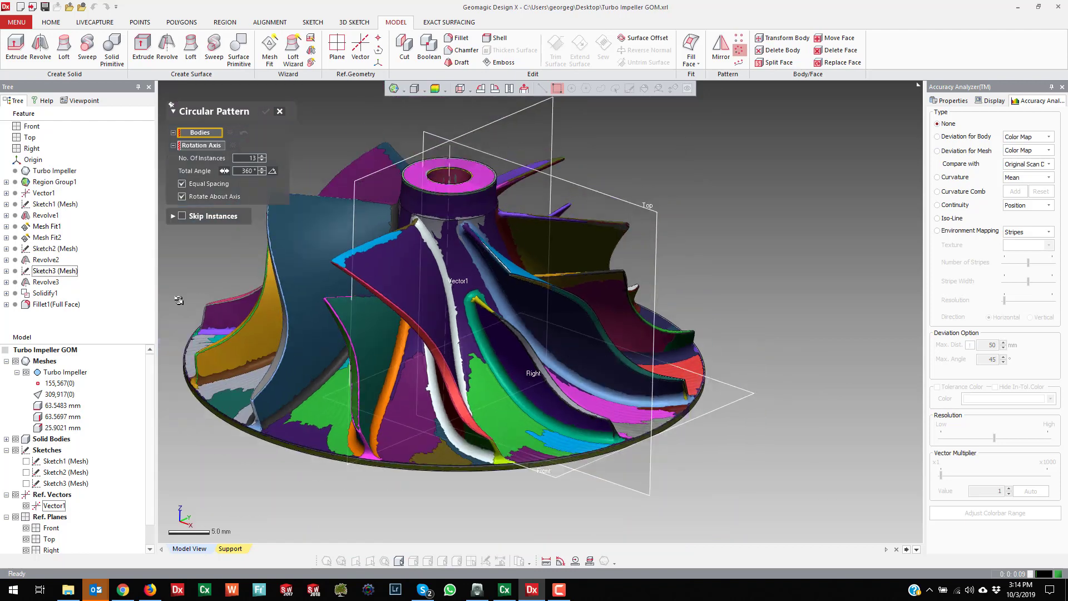
click(26, 372)
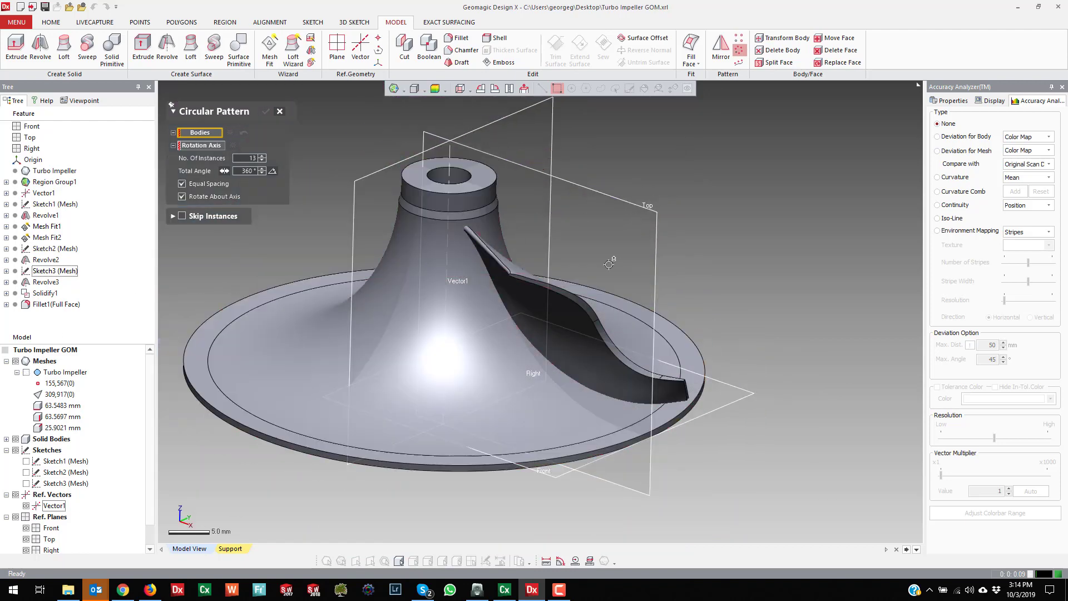
click(566, 293)
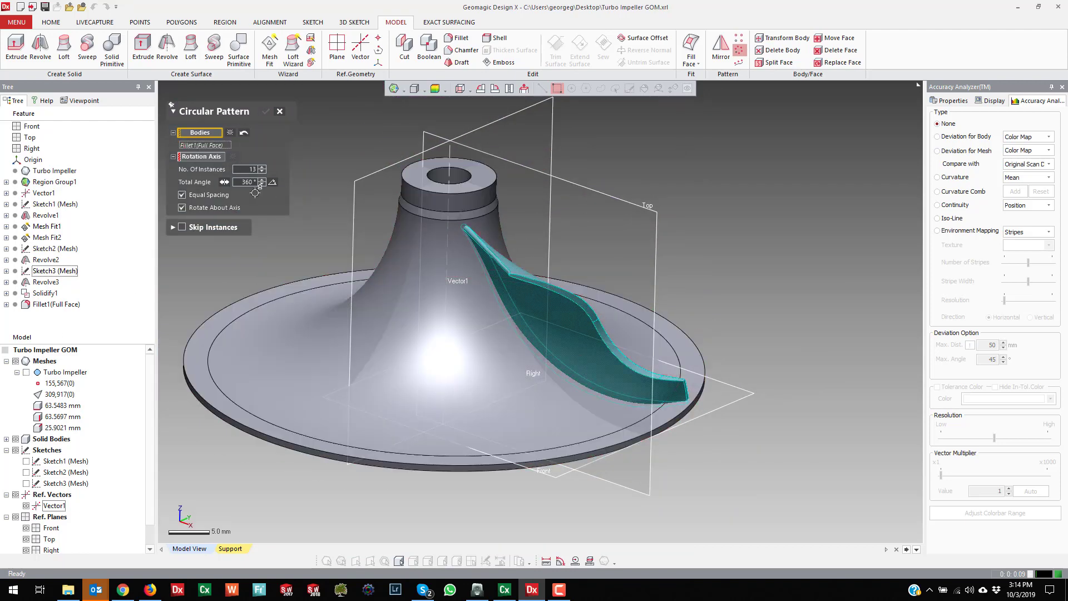
click(204, 157)
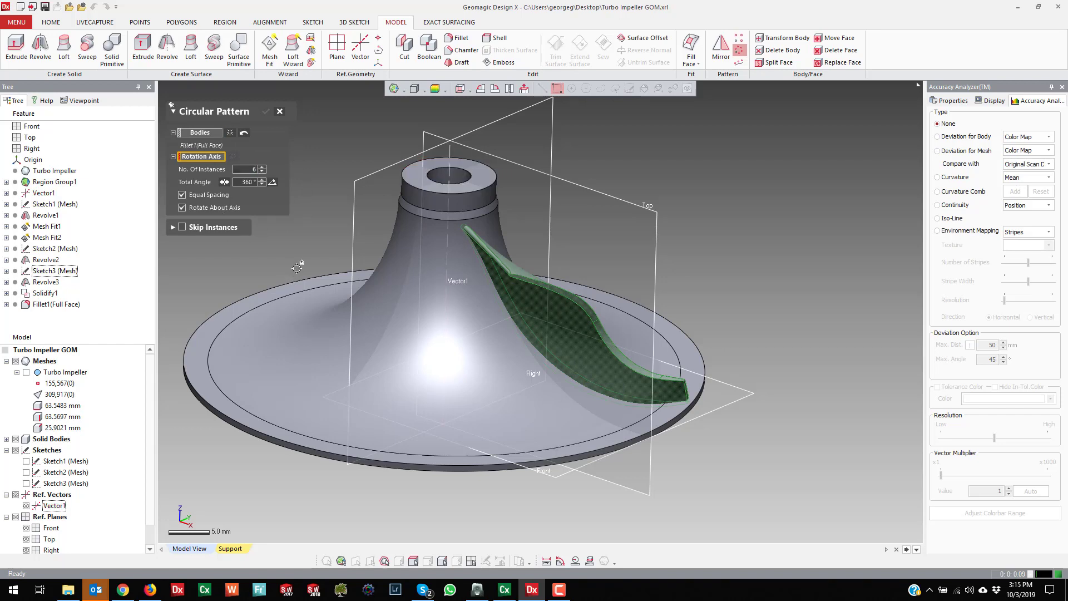
scroll(367, 218, down, 3)
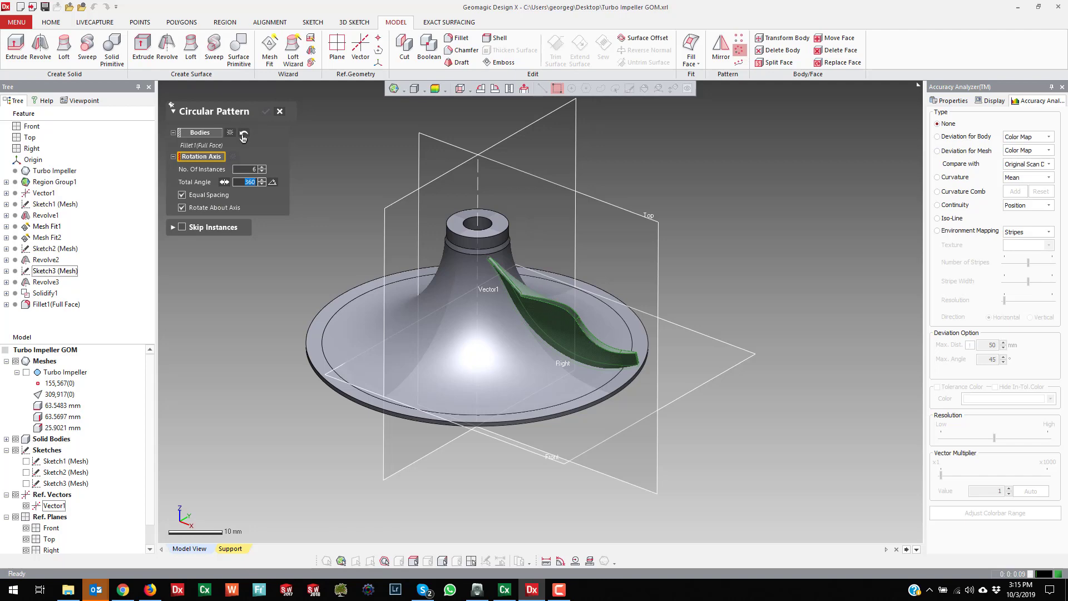
click(229, 136)
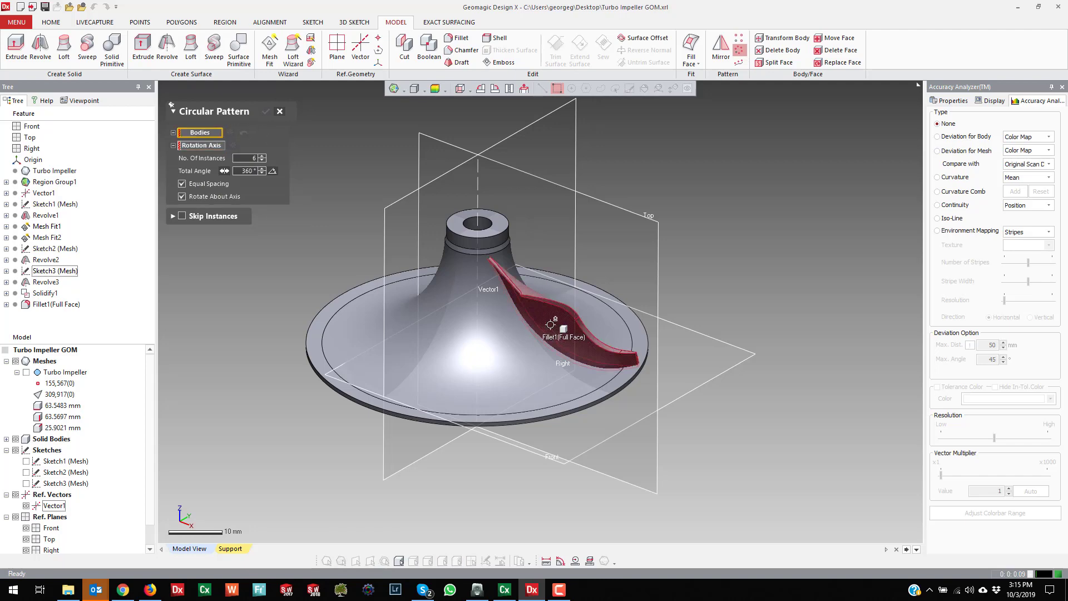
click(194, 157)
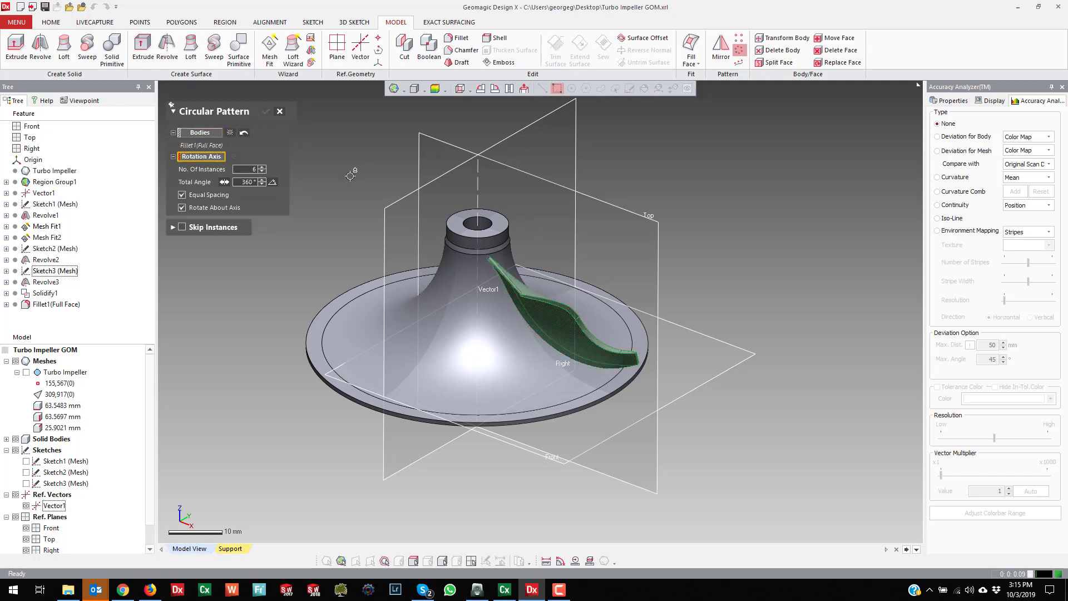
click(477, 187)
right_drag(503, 206, 501, 213)
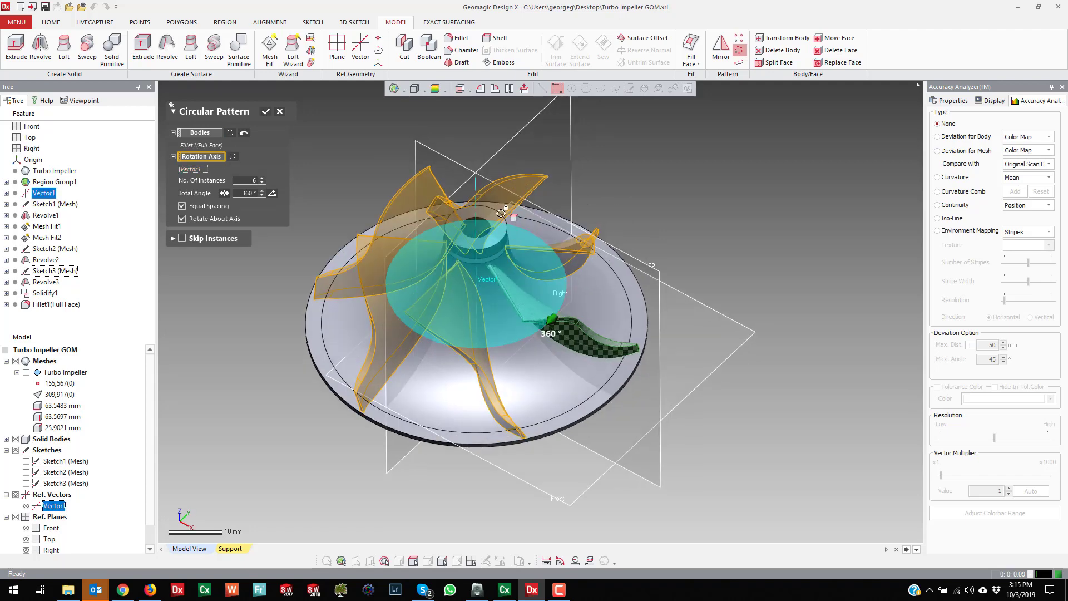
click(267, 113)
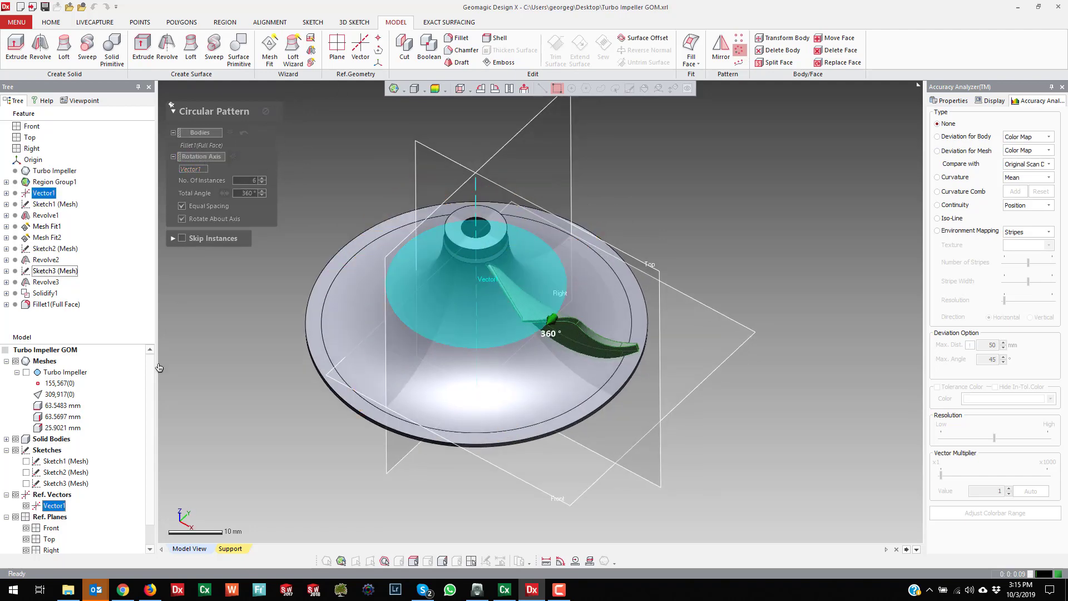
Step: Inspect the patterned full blades around the hub
right_drag(384, 272, 499, 296)
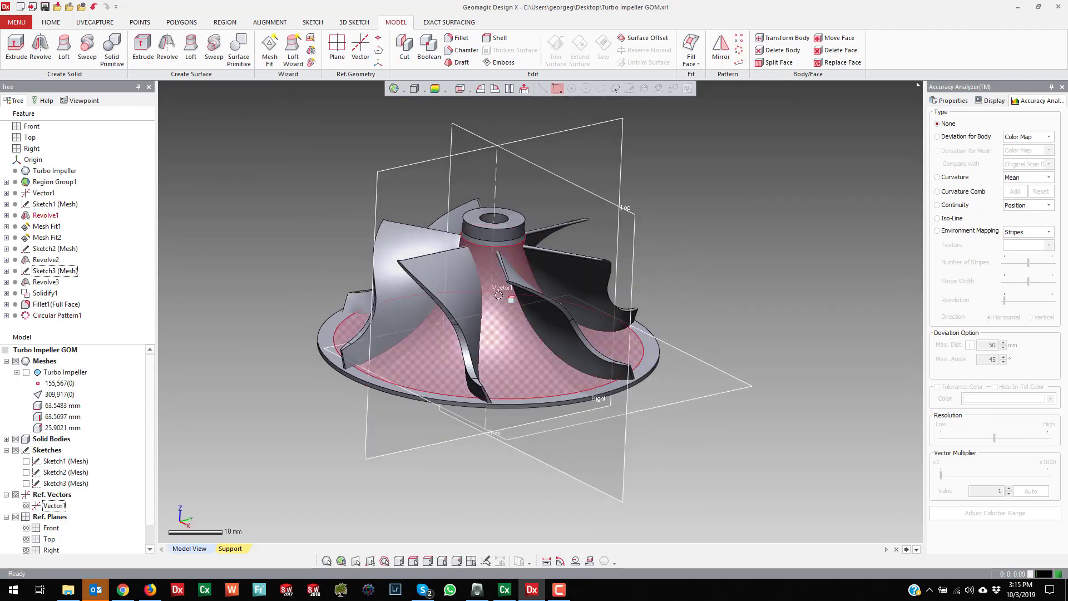
scroll(499, 295, up, 3)
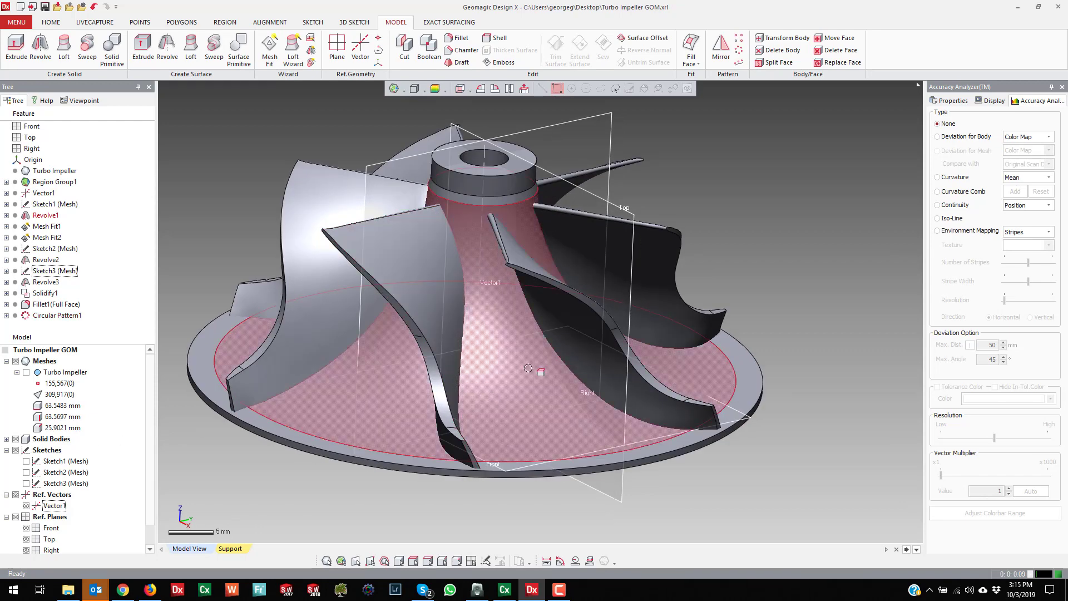
scroll(542, 377, down, 2)
scroll(522, 370, up, 2)
right_drag(505, 366, 497, 369)
scroll(496, 370, down, 2)
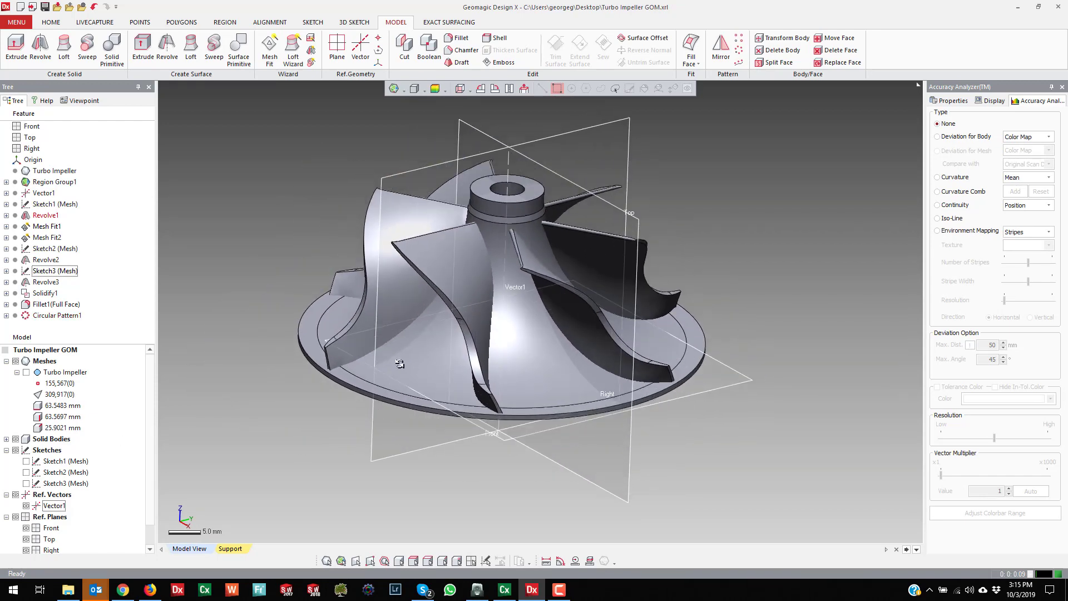
Step: Show the scan mesh and create a Mesh Fit surface on one side of a splitter blade, with 25 by 25 control points and linear extension
click(29, 374)
scroll(603, 312, up, 3)
mouse_move(479, 355)
right_down()
mouse_move(477, 341)
mouse_move(522, 356)
mouse_move(485, 346)
right_up()
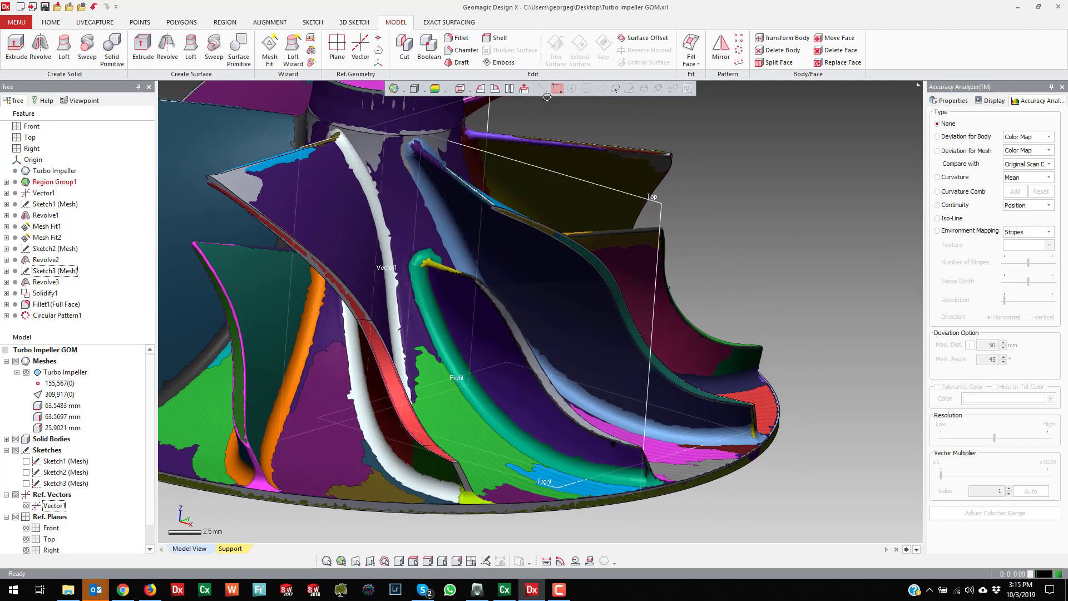
click(55, 23)
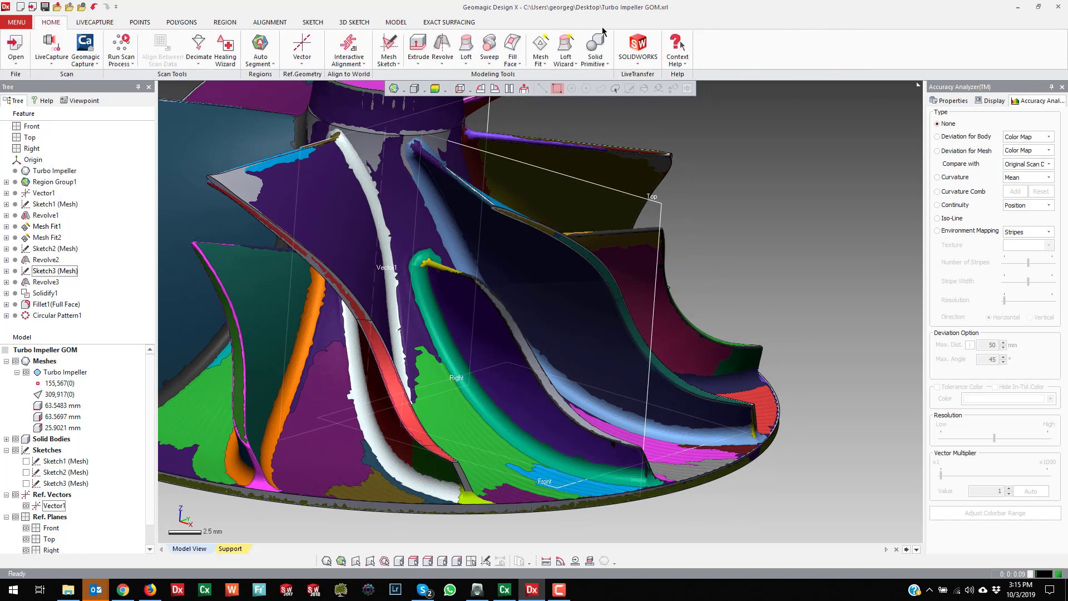
click(540, 49)
click(458, 328)
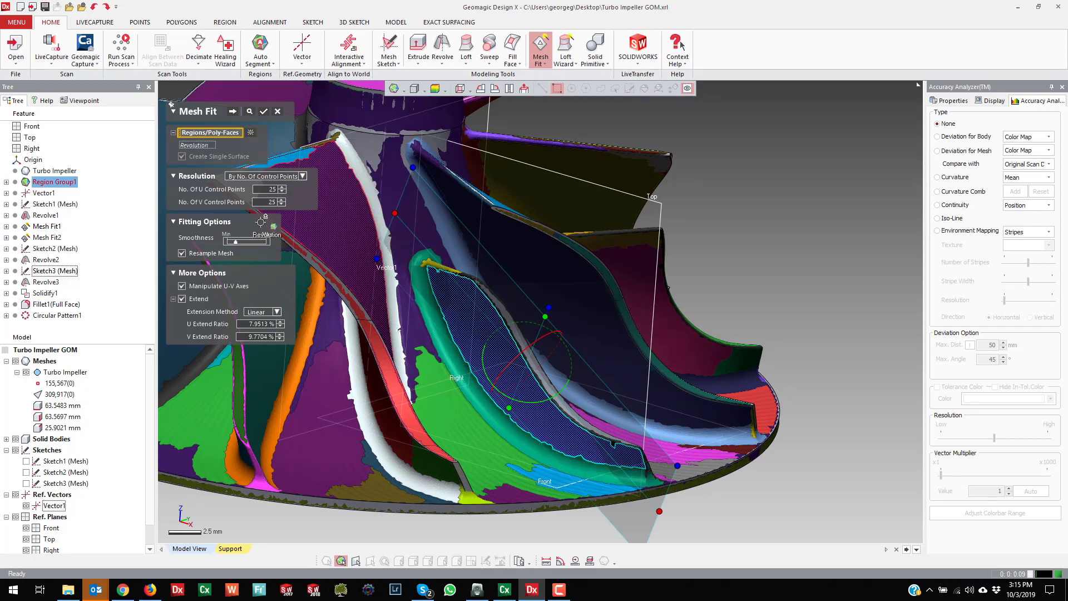
click(265, 115)
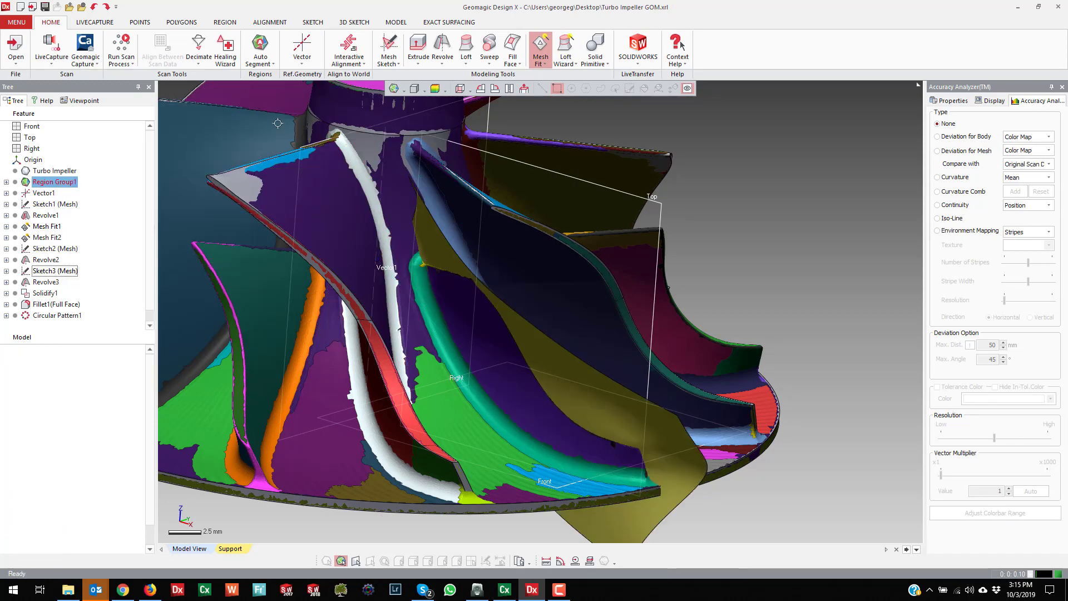
Step: Create a second Mesh Fit surface on the opposite side of the same splitter blade, with 25 by 25 control points and linear extension
right_drag(577, 296, 427, 367)
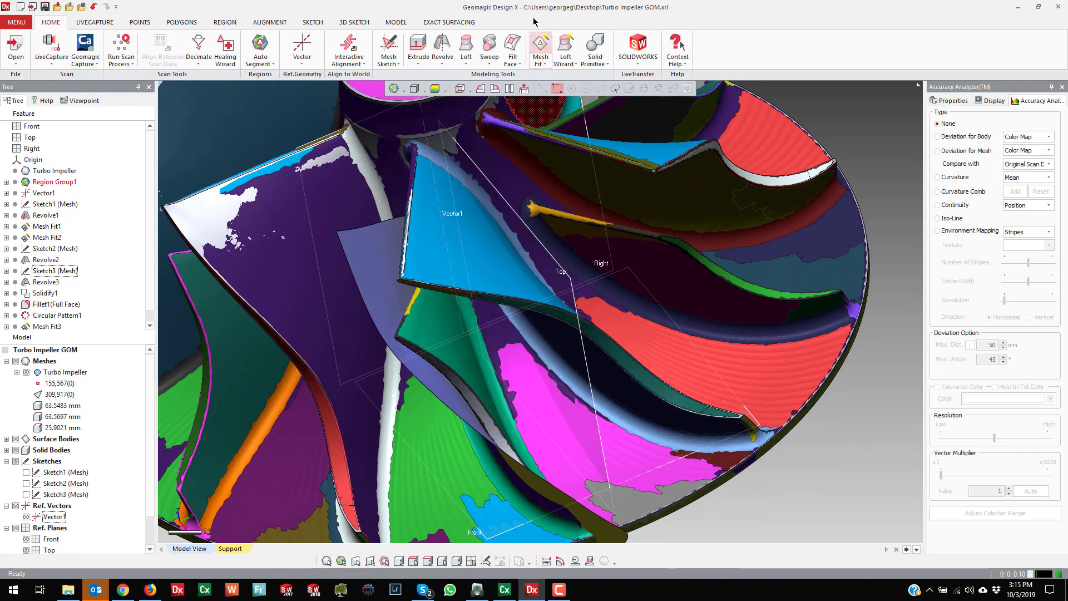
click(541, 48)
click(448, 347)
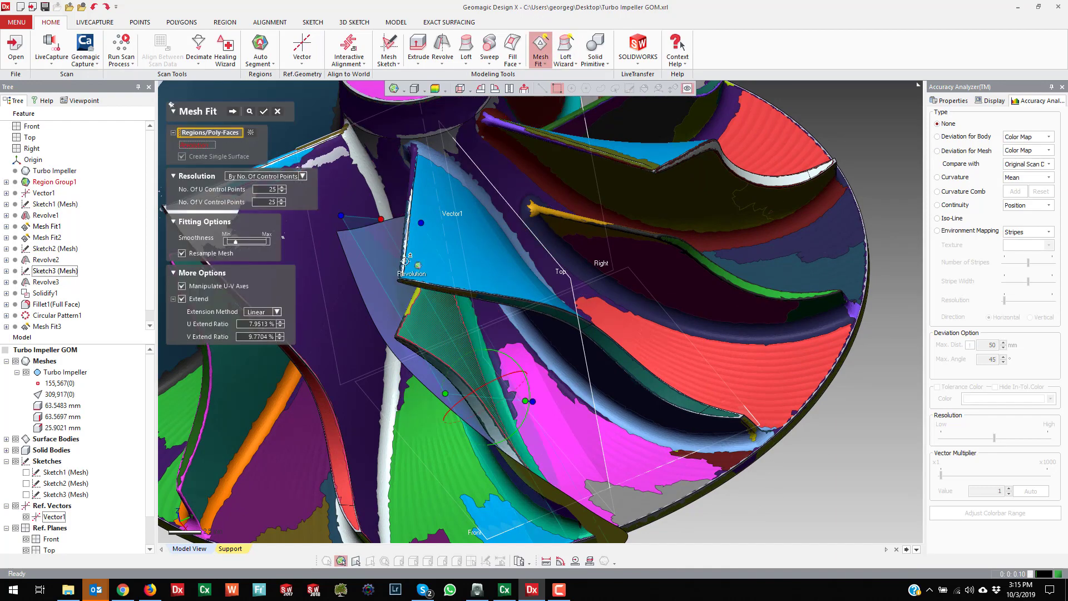
click(265, 114)
right_drag(579, 312, 458, 192)
scroll(563, 274, down, 2)
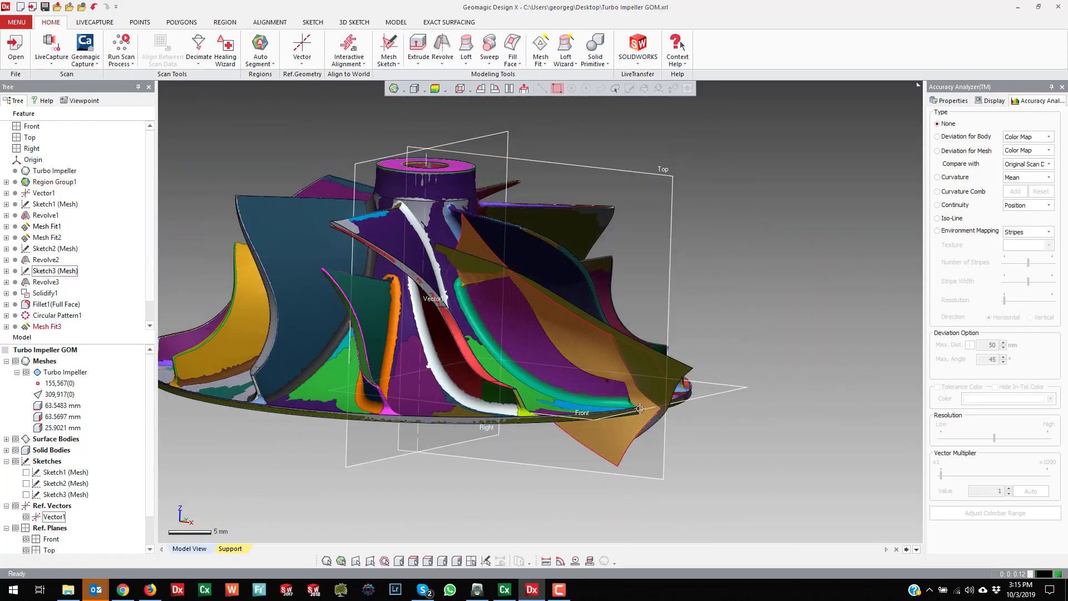
Step: List the individual surface bodies and hide the scan mesh
click(6, 438)
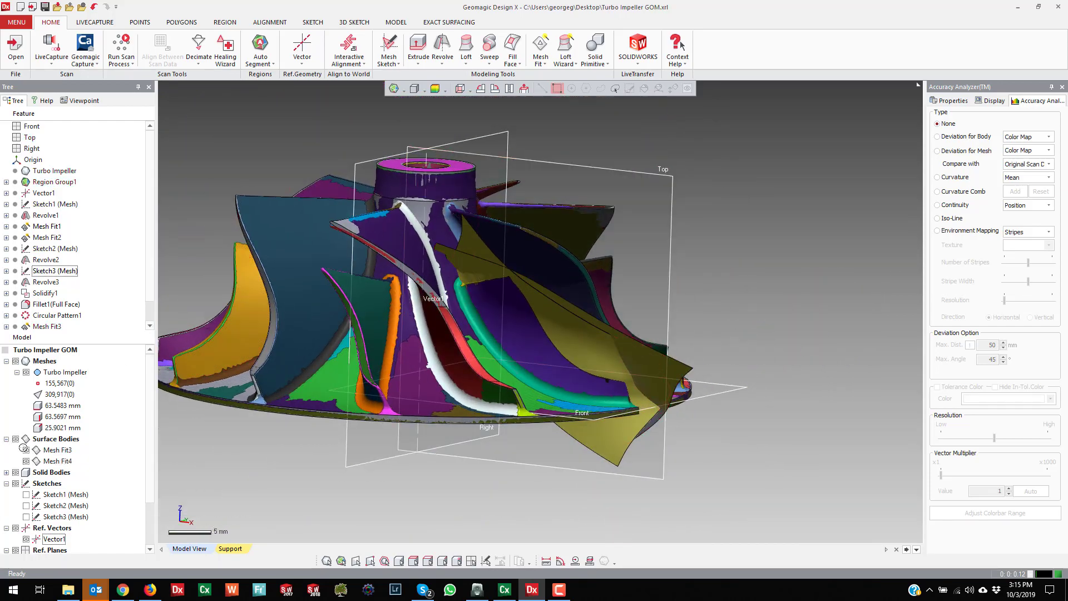
scroll(489, 271, down, 2)
right_drag(489, 272, 483, 294)
click(17, 360)
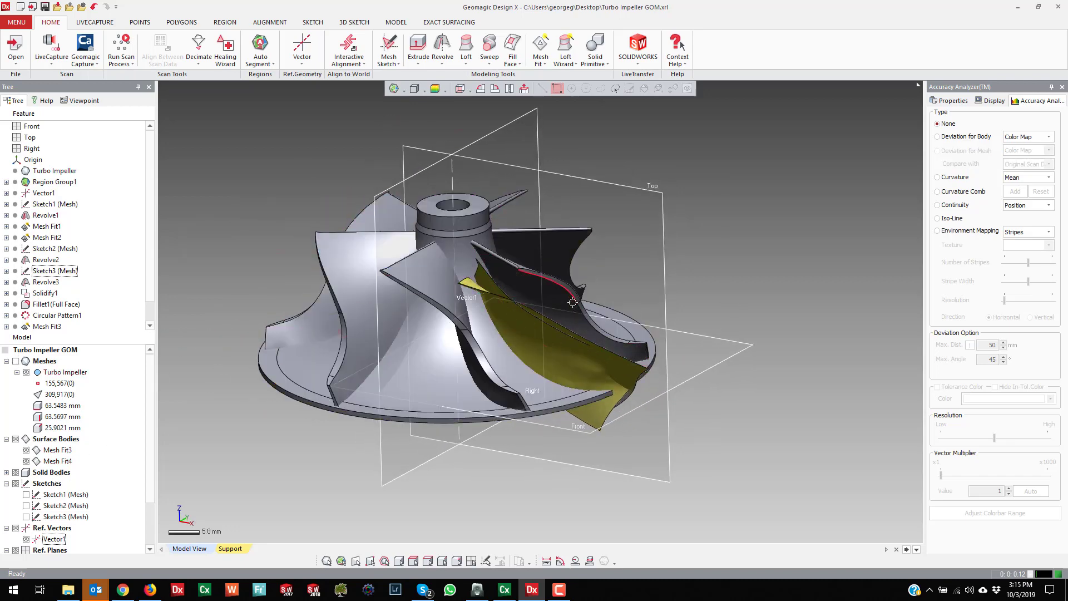
Step: Try suppressing the Solidify1 feature to recover the blade's trimming surfaces, and undo the suppression
click(419, 272)
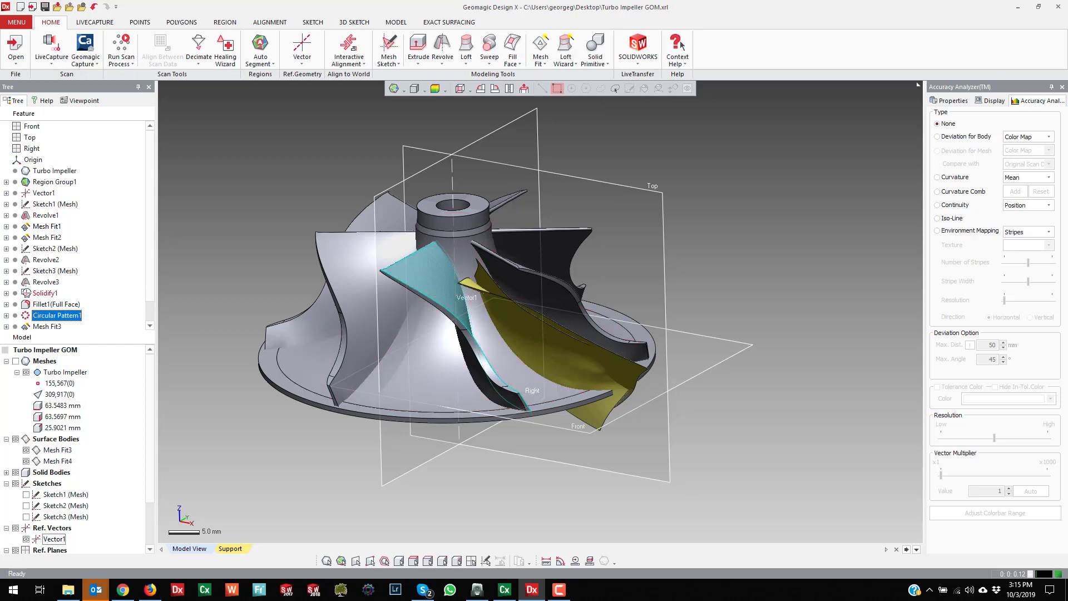
click(40, 292)
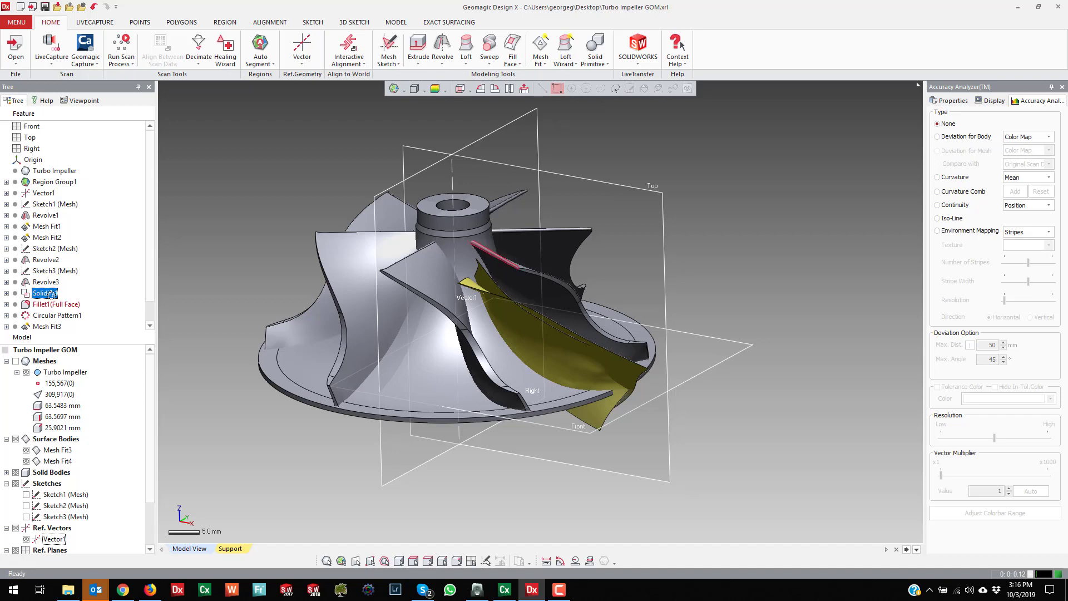
right_click(44, 292)
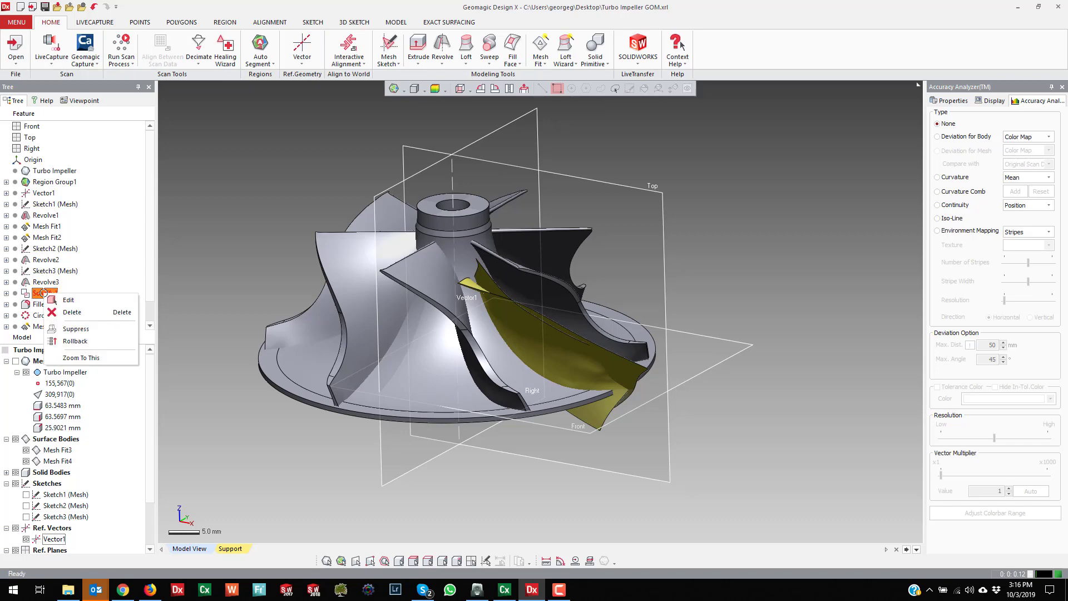
click(81, 330)
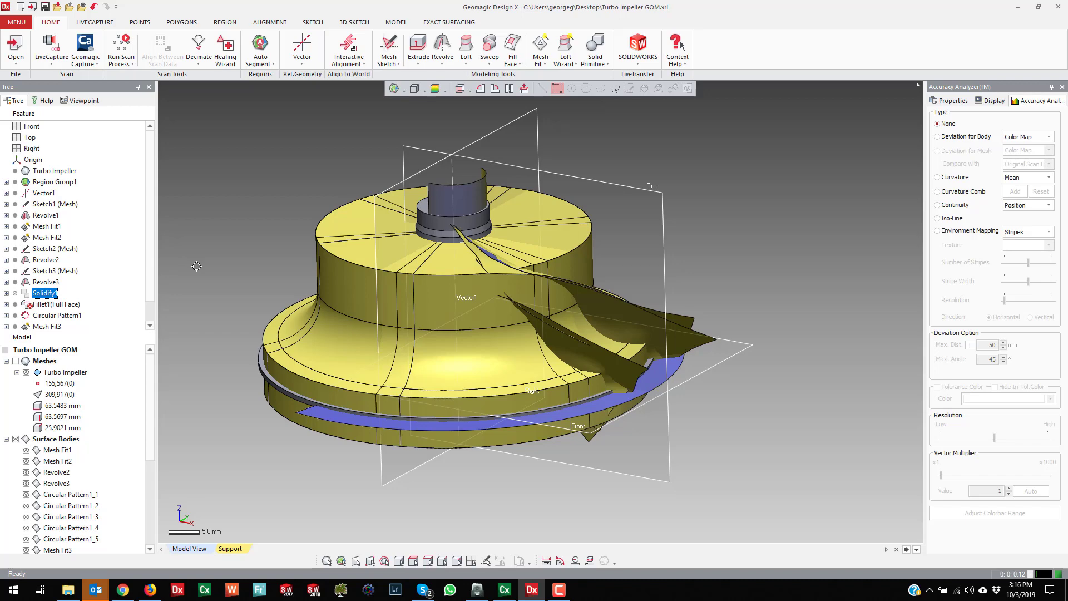
right_drag(612, 325, 477, 263)
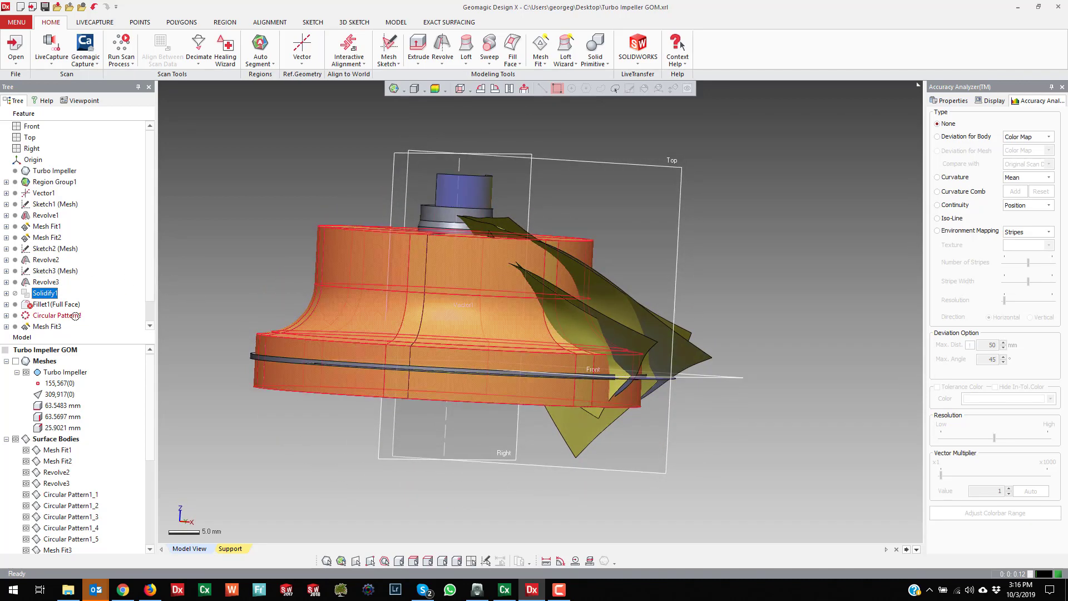
scroll(78, 294, down, 1)
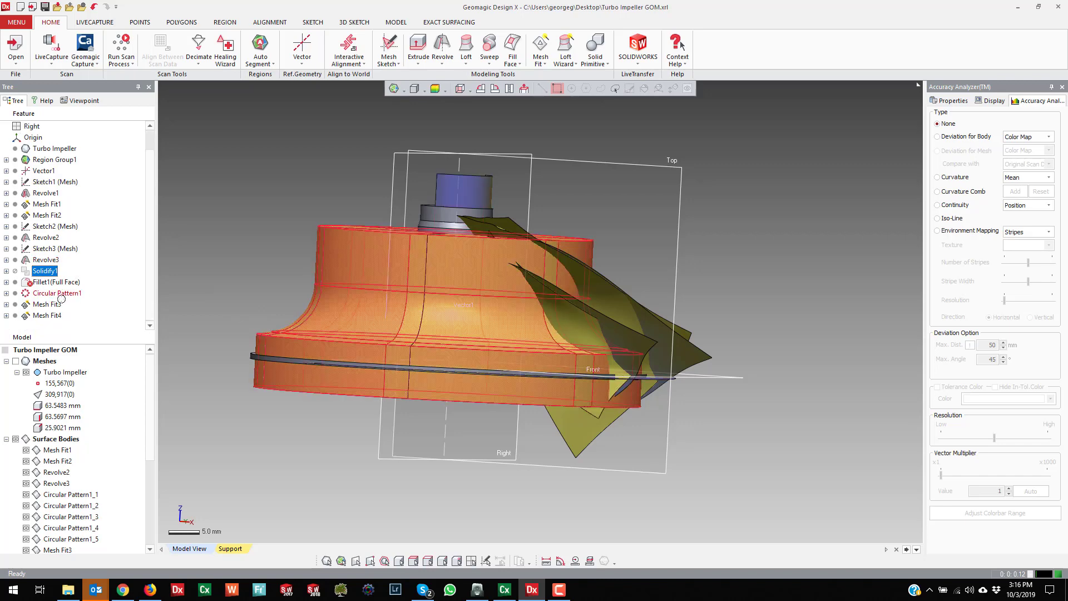
key(ctrl+z)
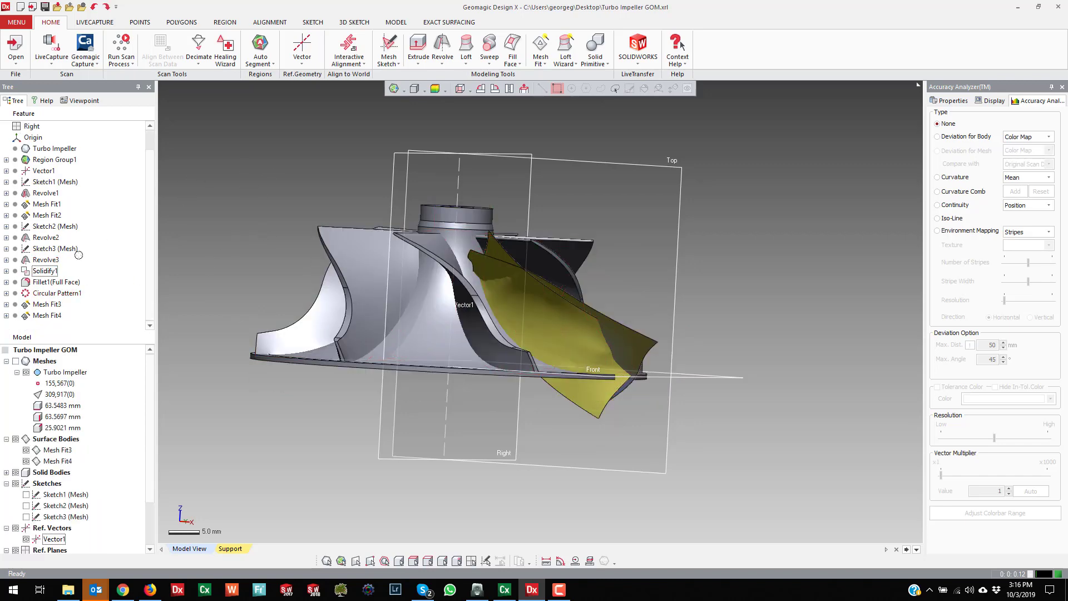
Step: Roll the model history back to just before the Solidify1 feature
right_click(44, 271)
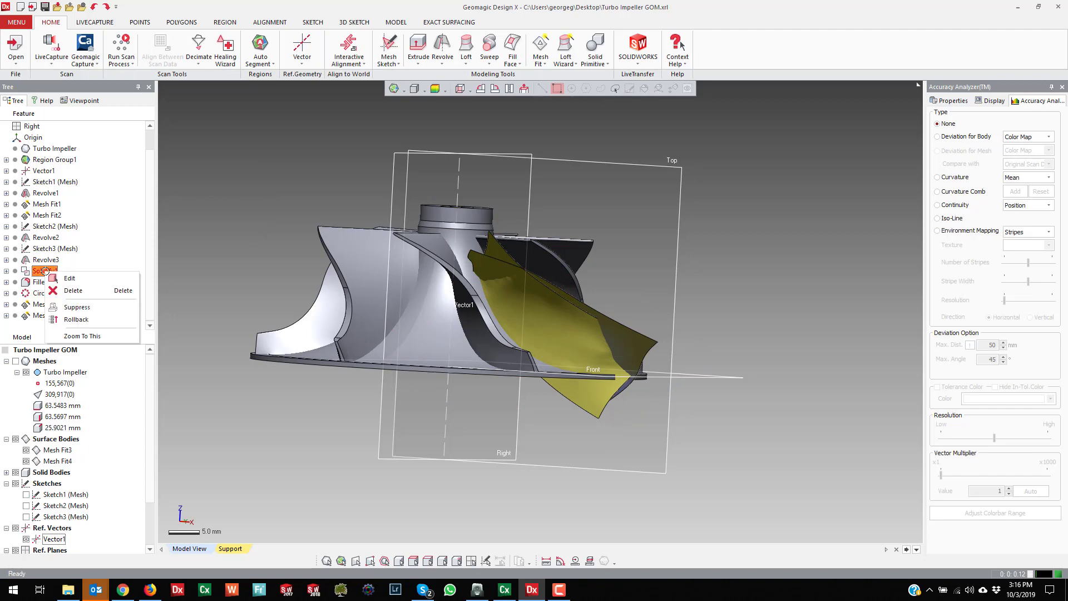
click(80, 318)
right_drag(475, 226, 493, 253)
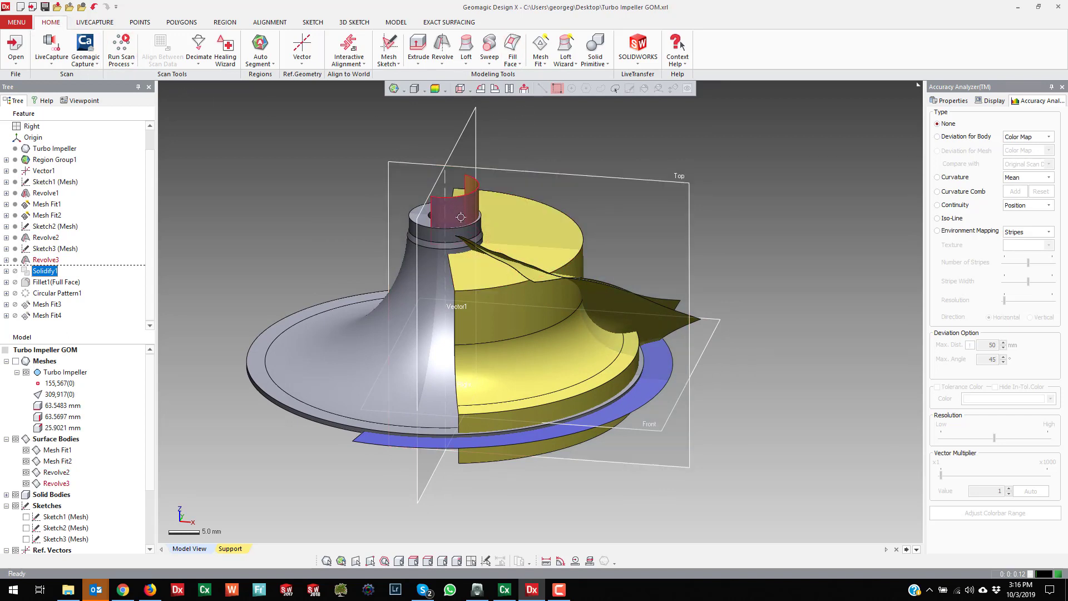
Step: Duplicate the Revolve2 and Revolve3 surface bodies in place with Transform Body, leaving rotation and translation at zero
click(396, 22)
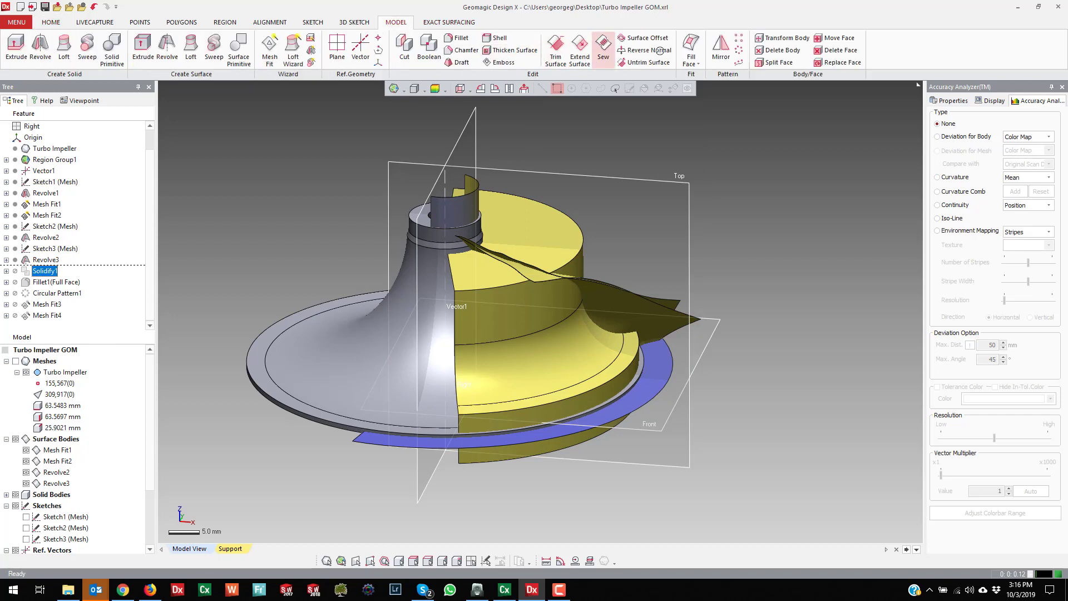
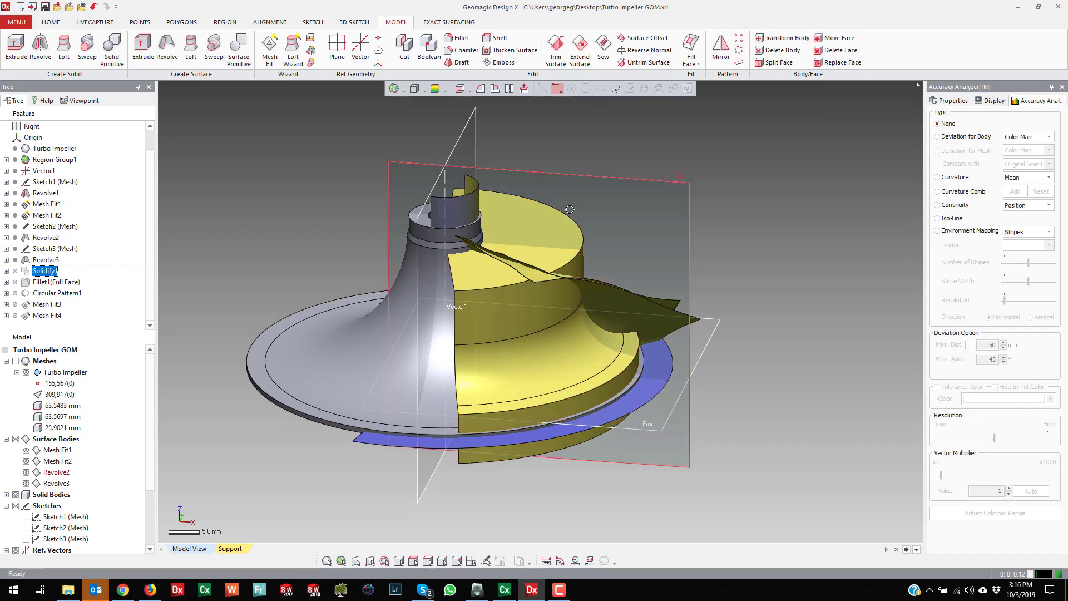
click(788, 38)
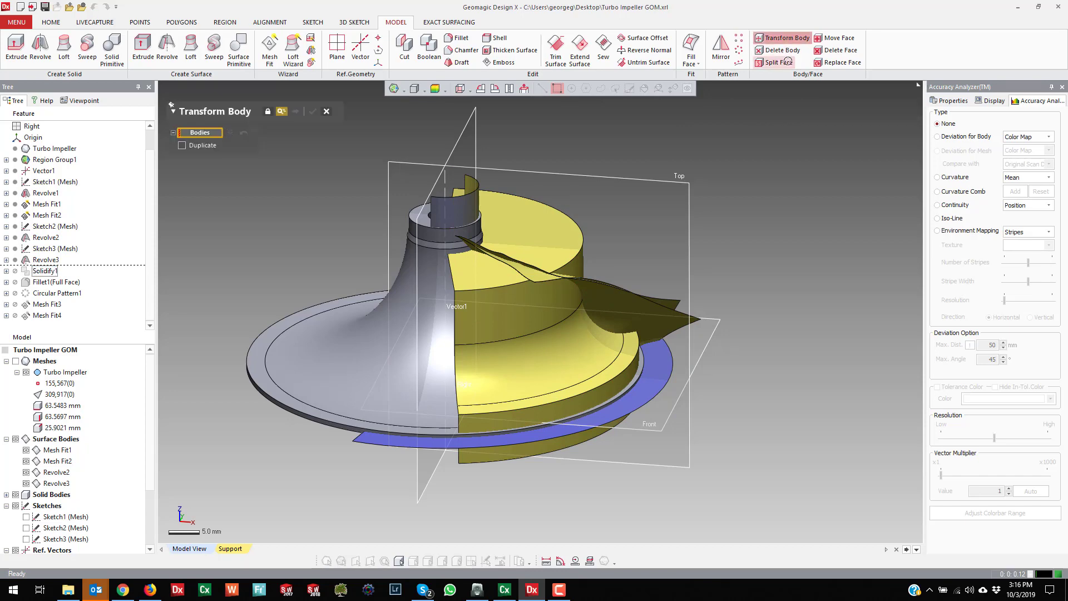
click(473, 199)
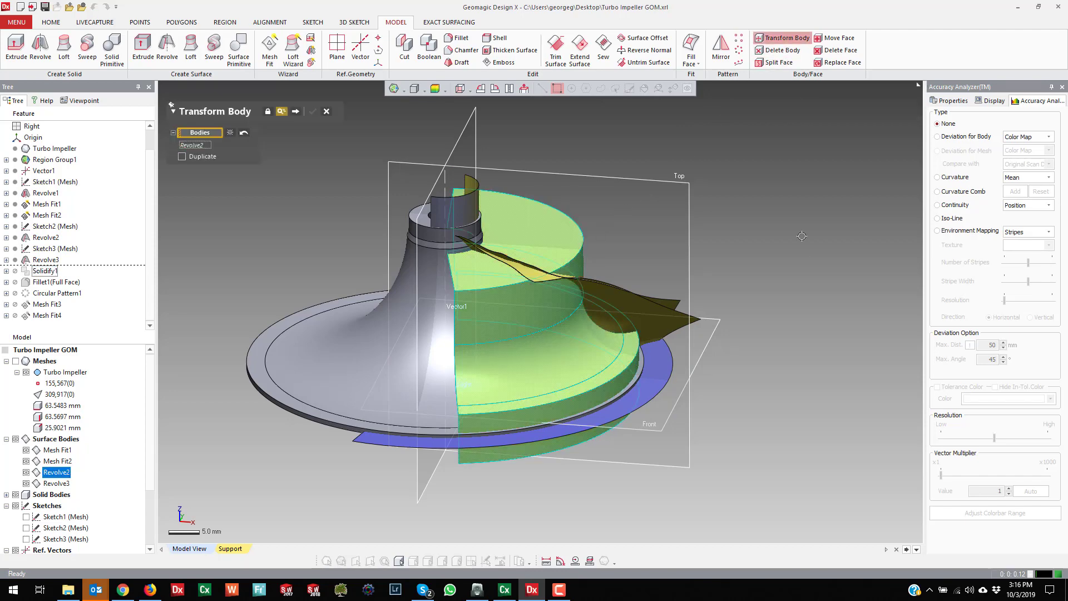
click(472, 199)
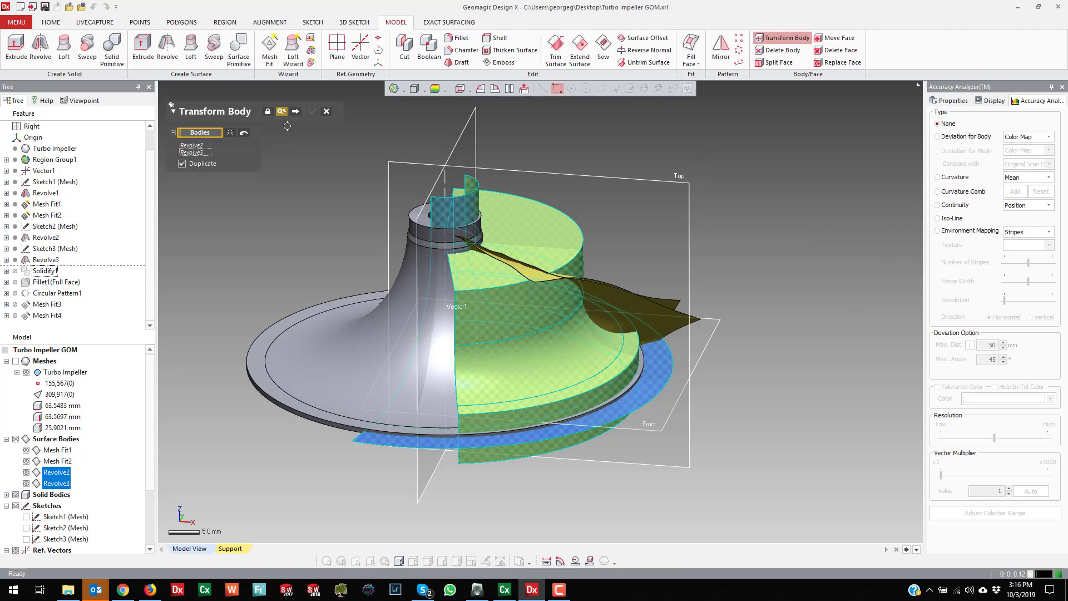
click(294, 110)
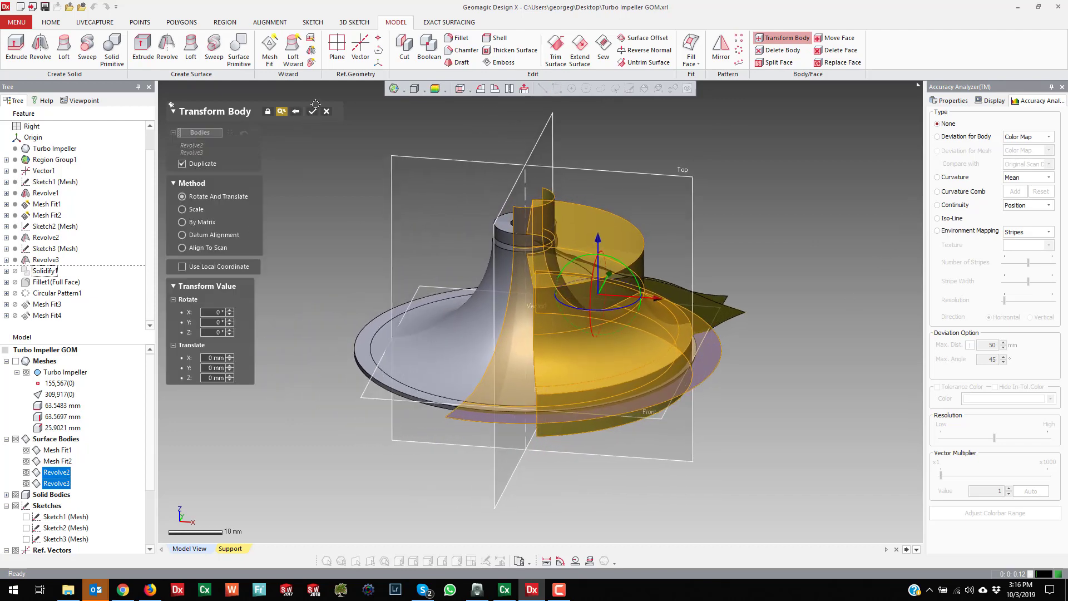
click(313, 110)
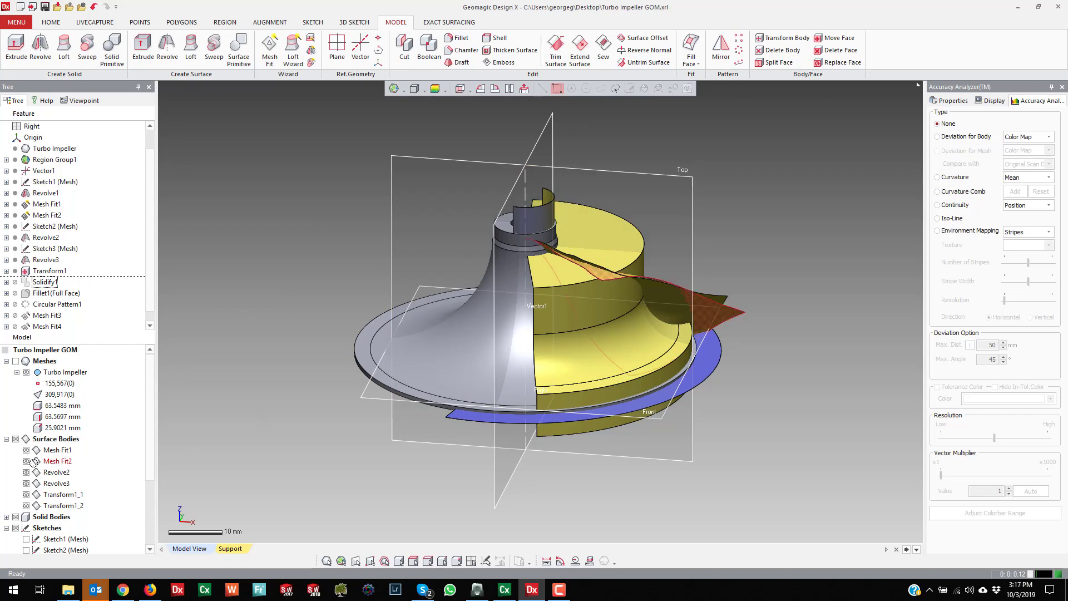
Step: Roll the model history forward to include the last feature, Mesh Fit4
click(7, 438)
scroll(62, 320, down, 1)
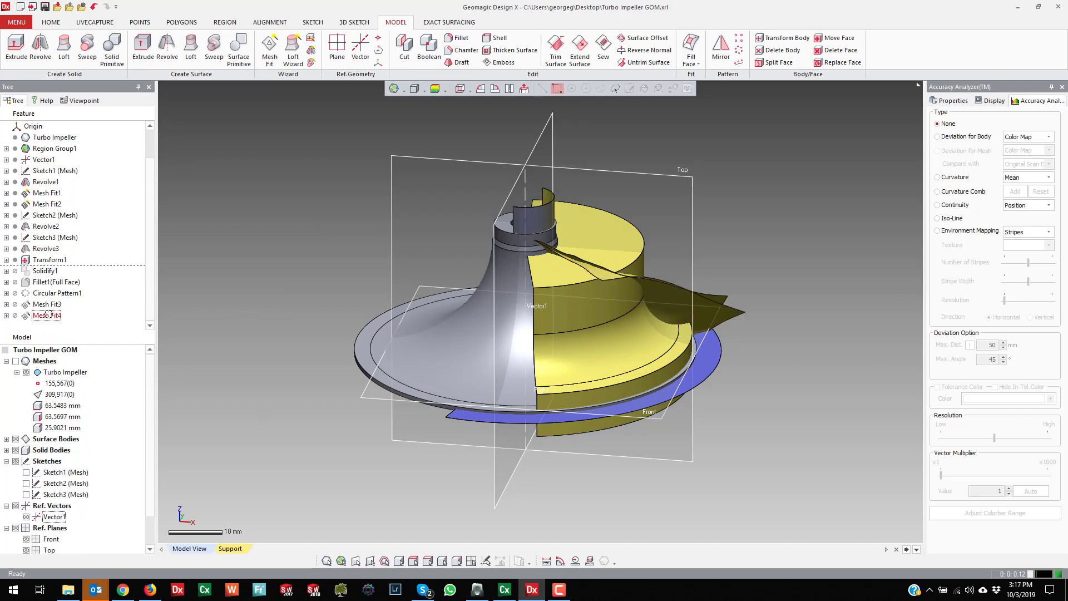
right_click(49, 315)
click(299, 293)
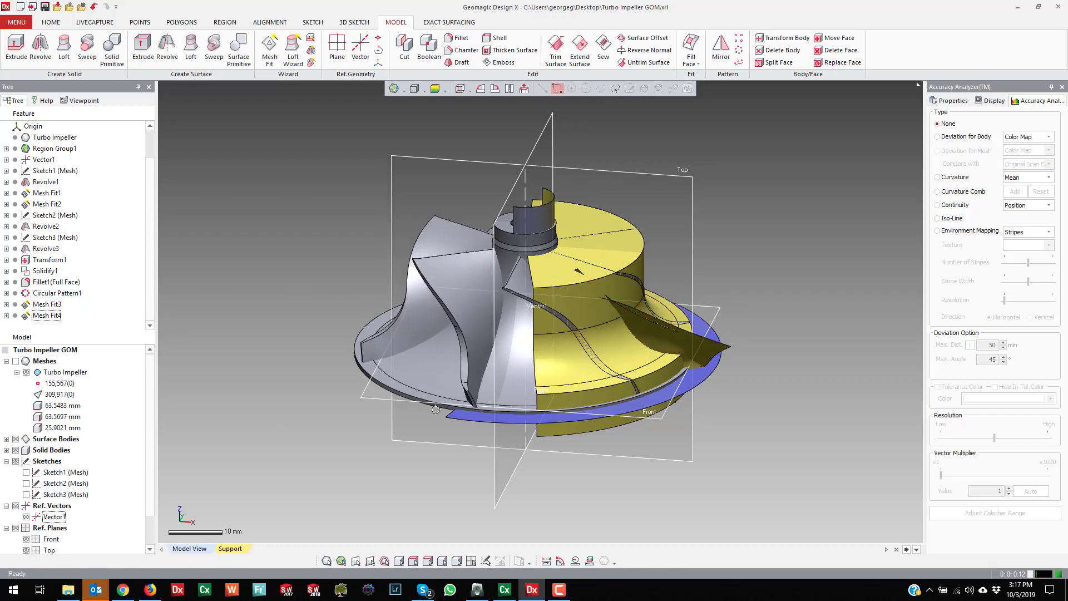
Step: Hide the hub and all other solid bodies to isolate the revolved and splitter blade surfaces
scroll(435, 410, up, 10)
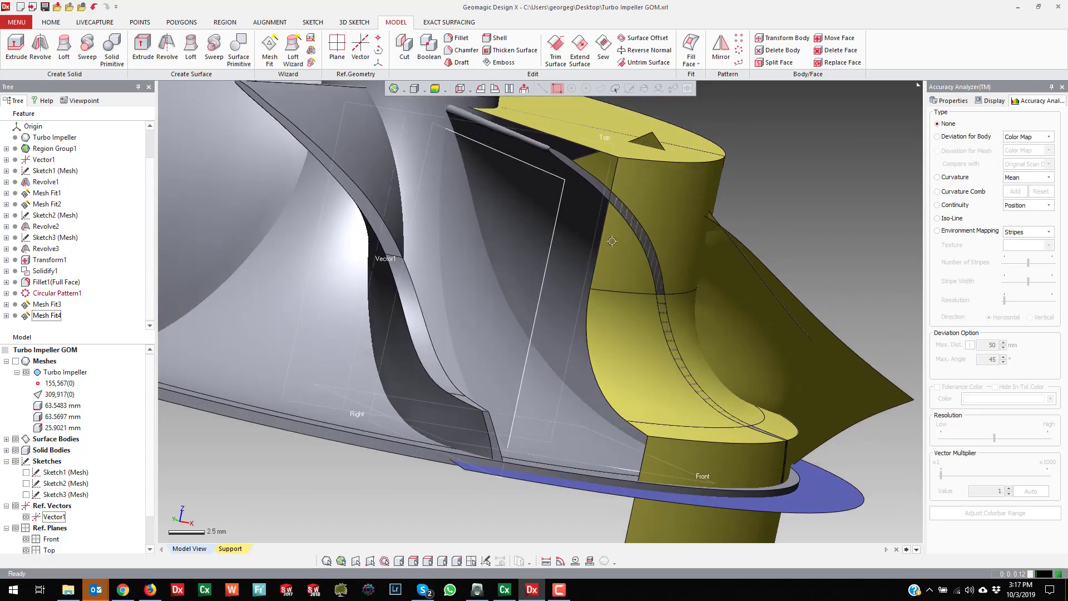
right_drag(612, 241, 525, 332)
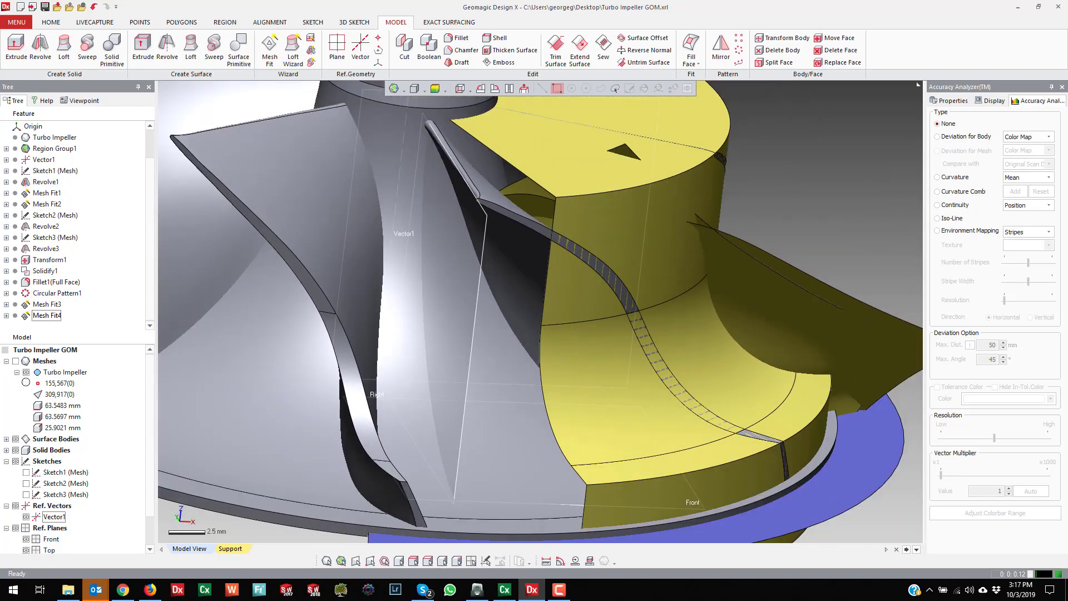
scroll(235, 417, down, 5)
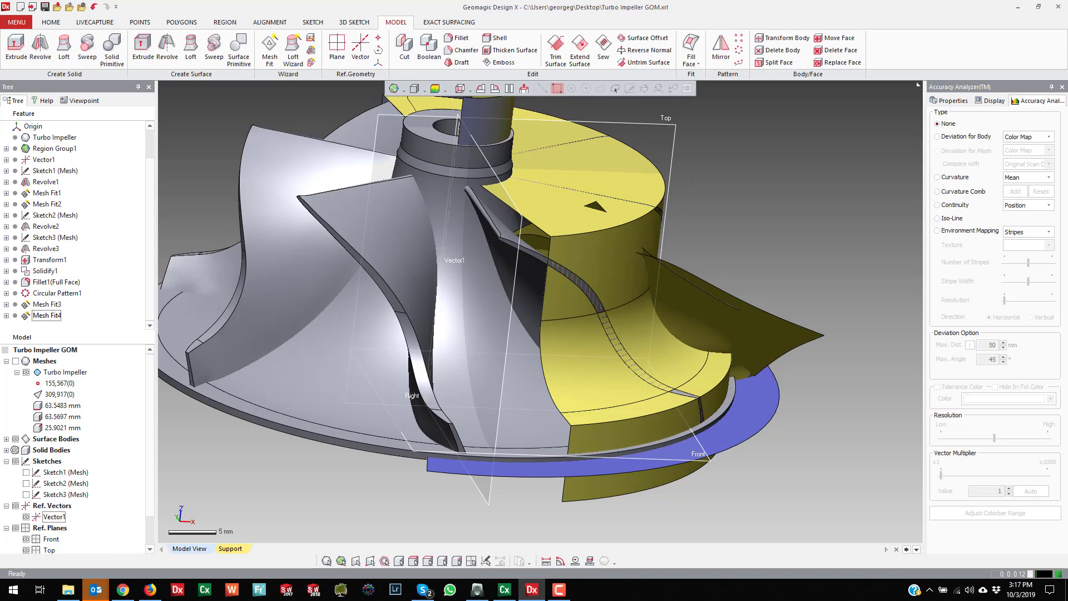
right_drag(65, 464, 2, 452)
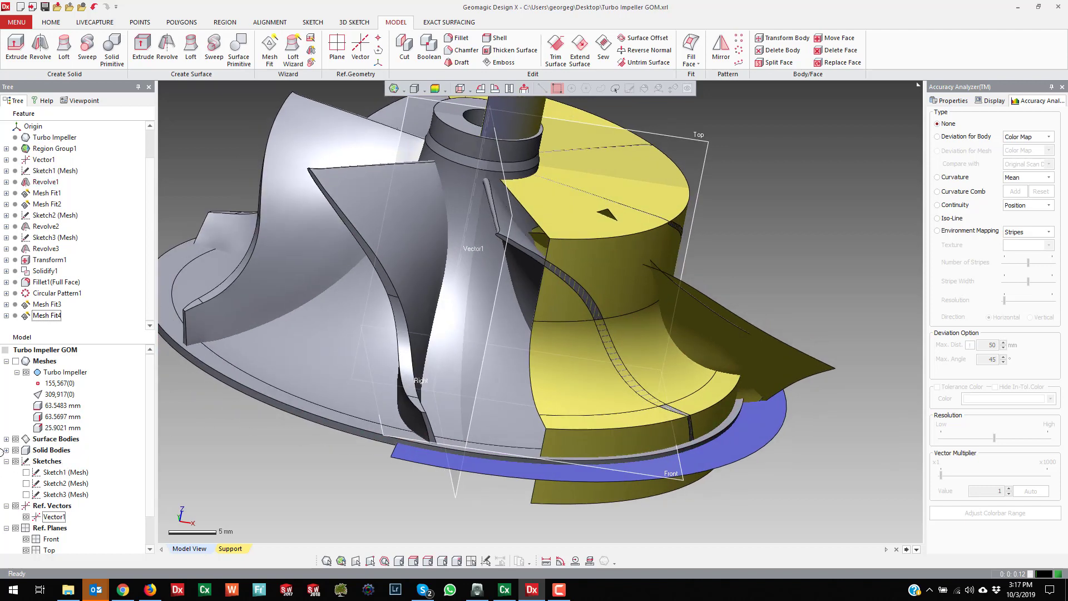
click(6, 450)
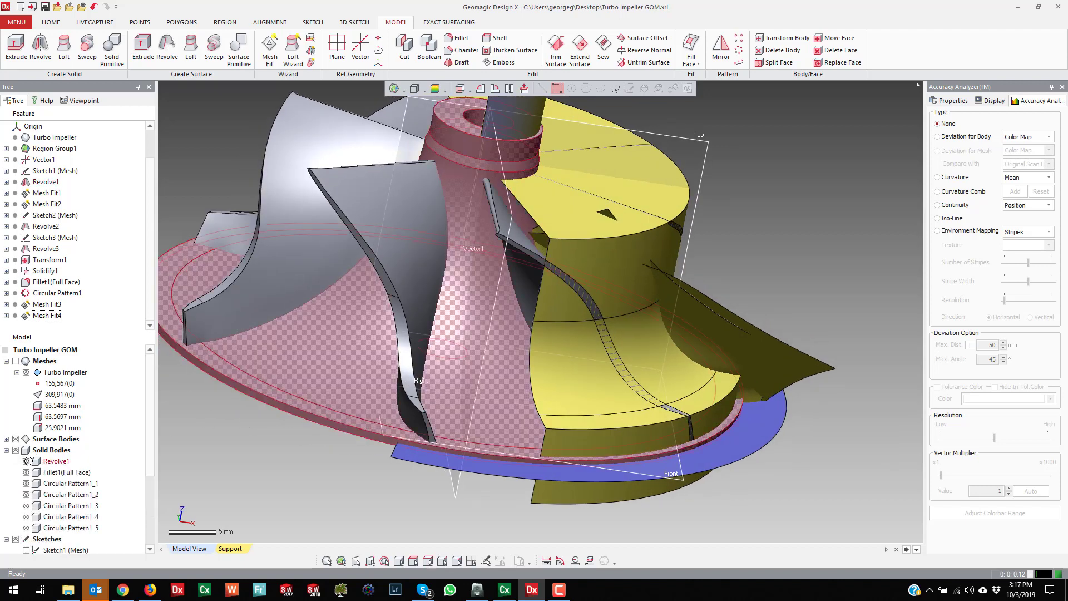
click(27, 461)
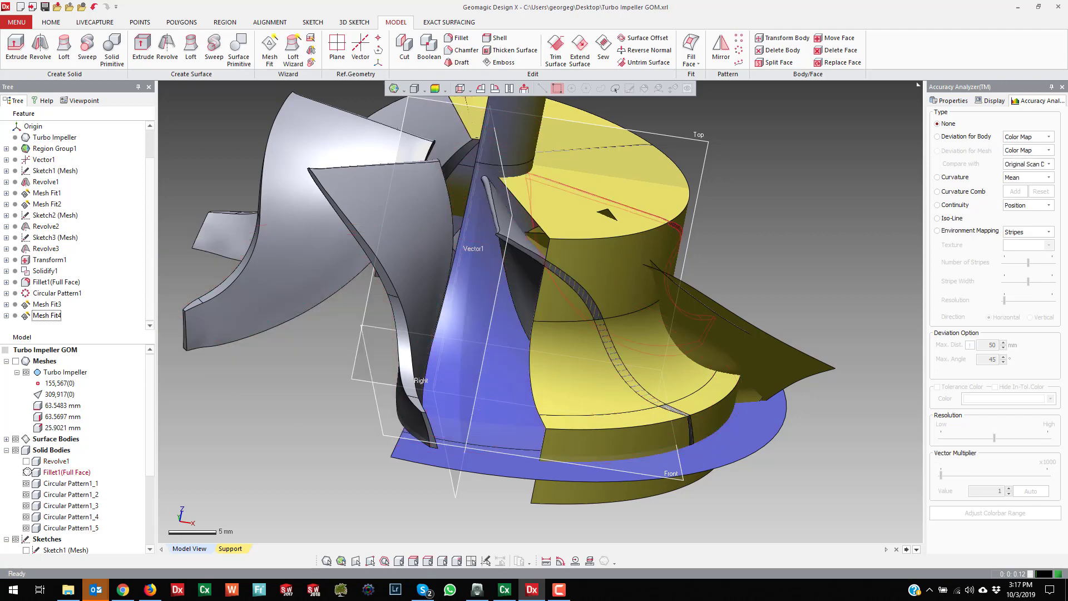
click(16, 449)
right_drag(434, 267, 497, 266)
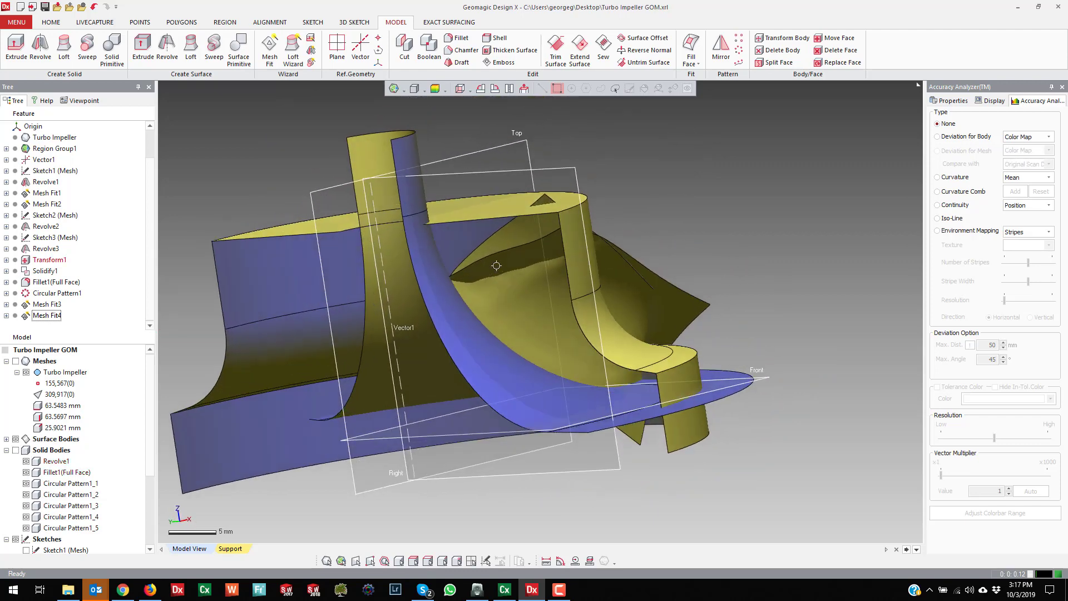
scroll(497, 266, up, 8)
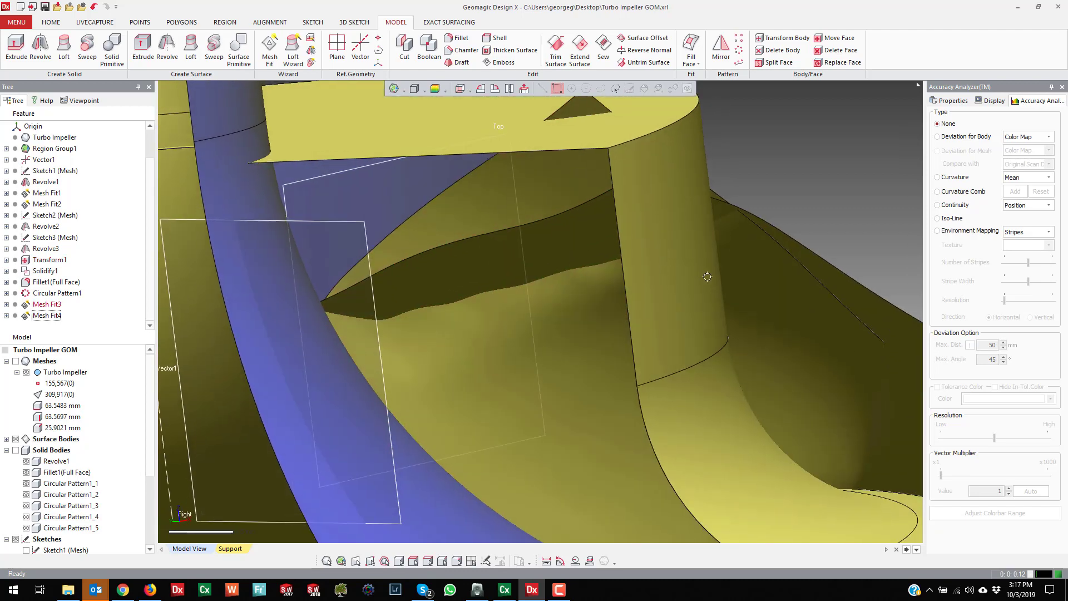
Step: Hide the surface bodies and show the scanned impeller mesh with its regions
right_drag(707, 276, 521, 325)
scroll(622, 264, down, 3)
scroll(581, 301, up, 4)
scroll(521, 326, down, 4)
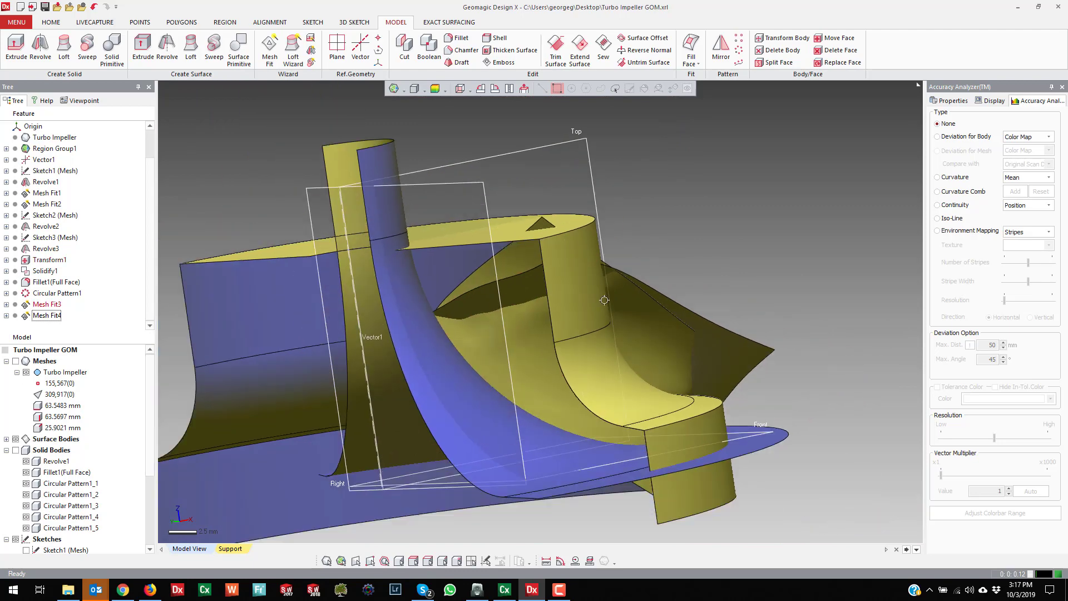
right_drag(604, 300, 634, 317)
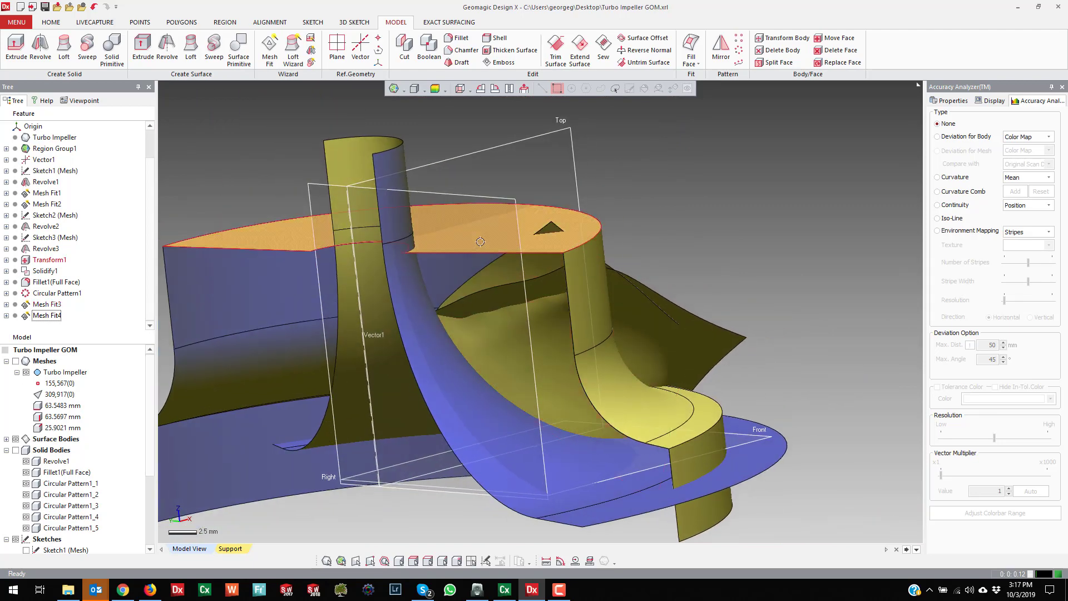
right_drag(478, 319, 44, 404)
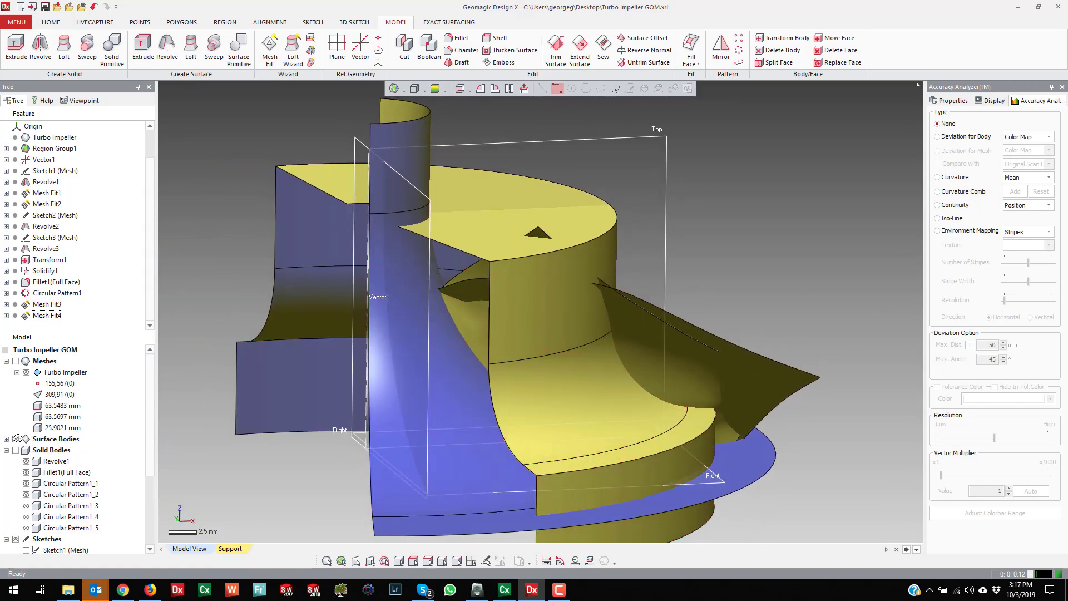
click(15, 439)
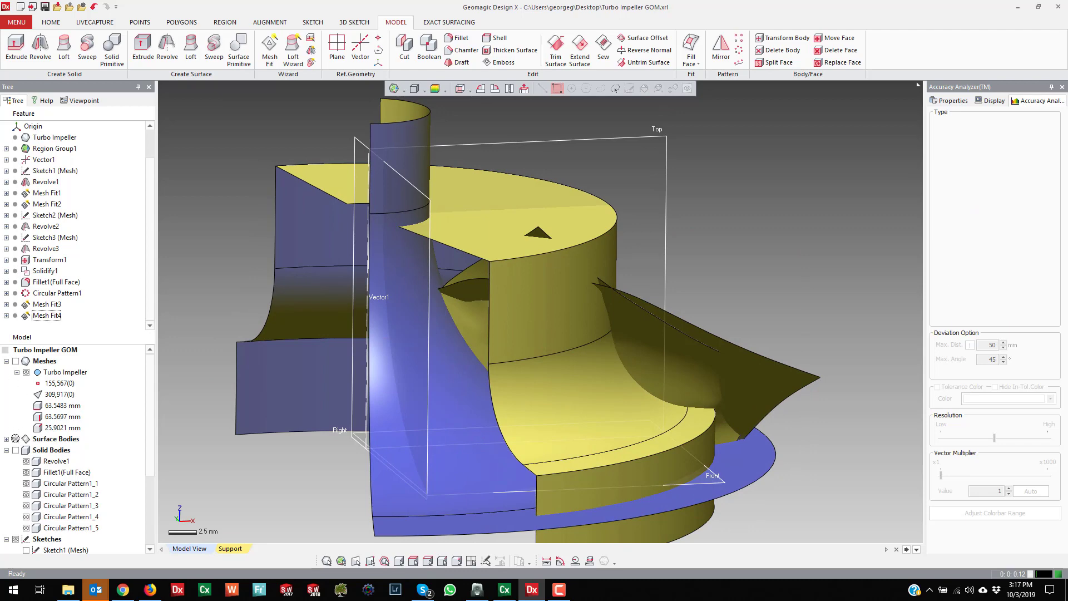
click(15, 361)
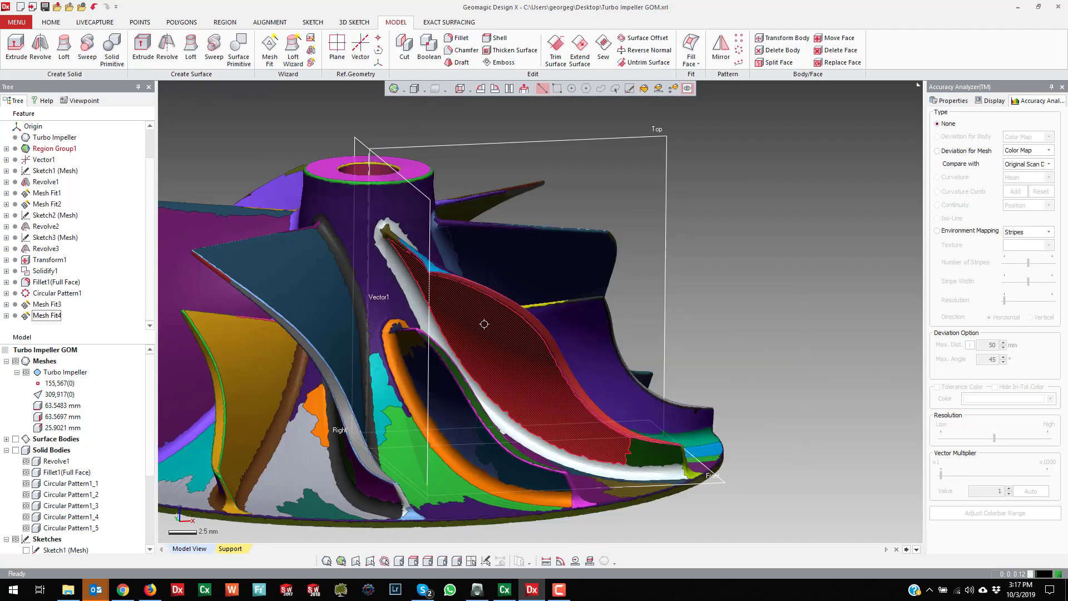
Step: Compare the surface bodies with the mesh by briefly showing them, and hide them again
scroll(414, 307, up, 3)
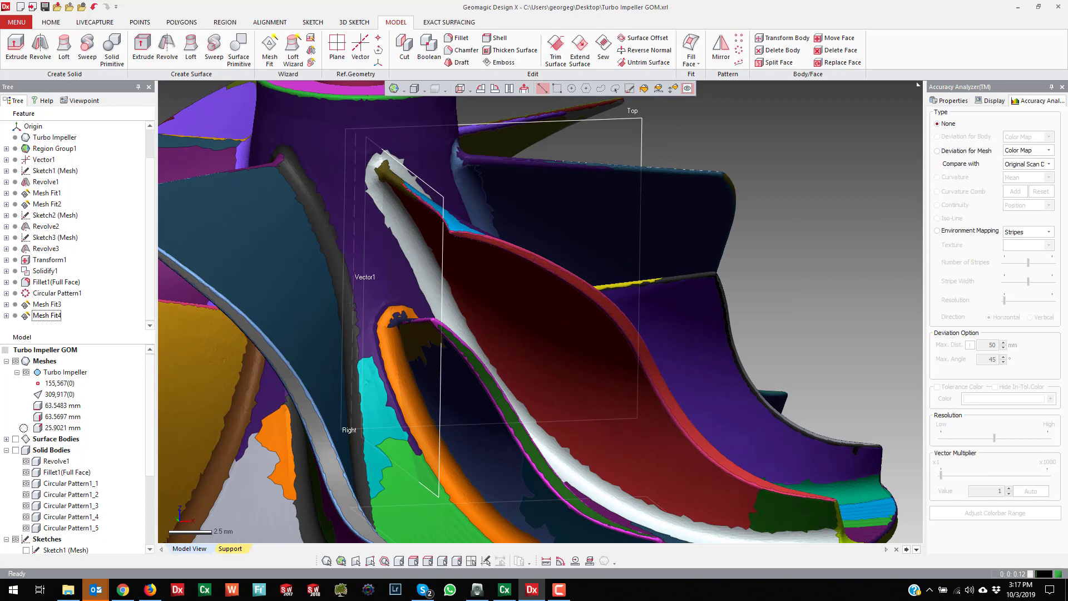
click(15, 439)
right_drag(713, 307, 711, 250)
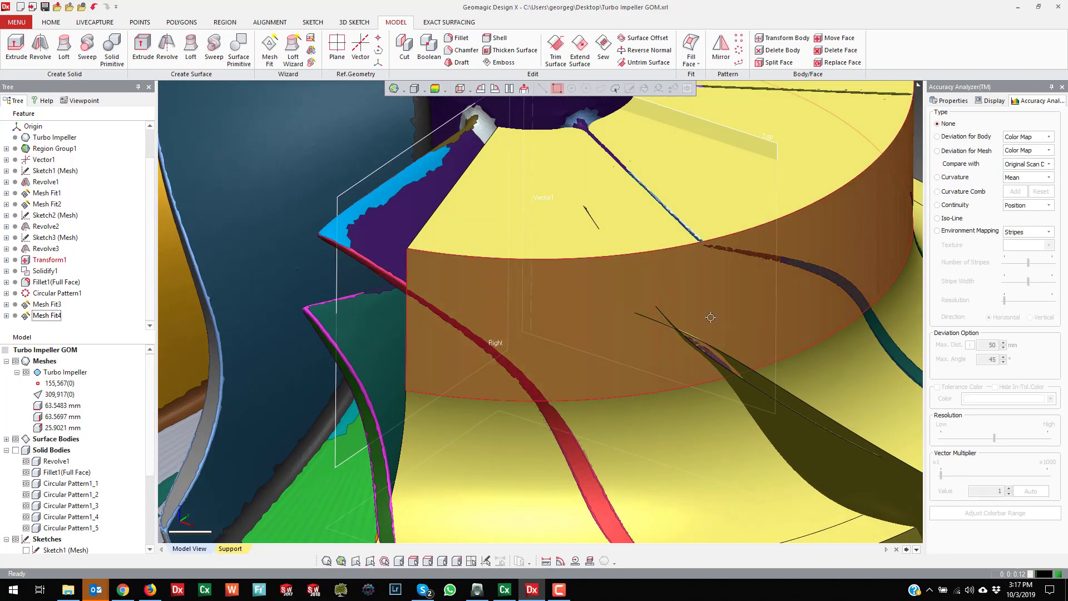
click(15, 439)
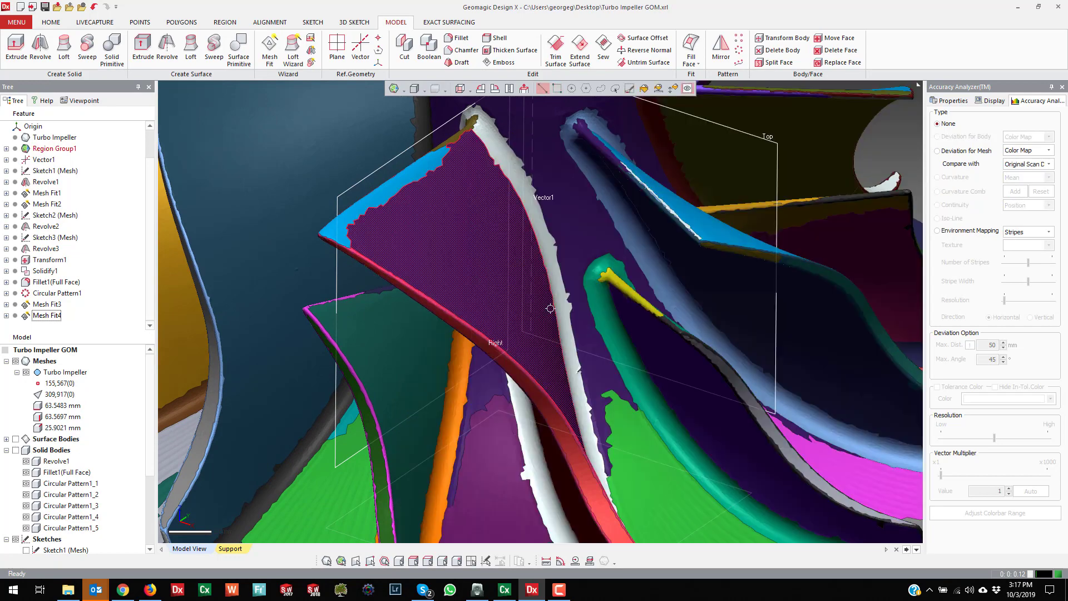
Step: Paint a narrow strip of mesh faces along the splitter blade's upper leading edge and insert it as a new region
scroll(645, 292, up, 5)
scroll(645, 292, up, 3)
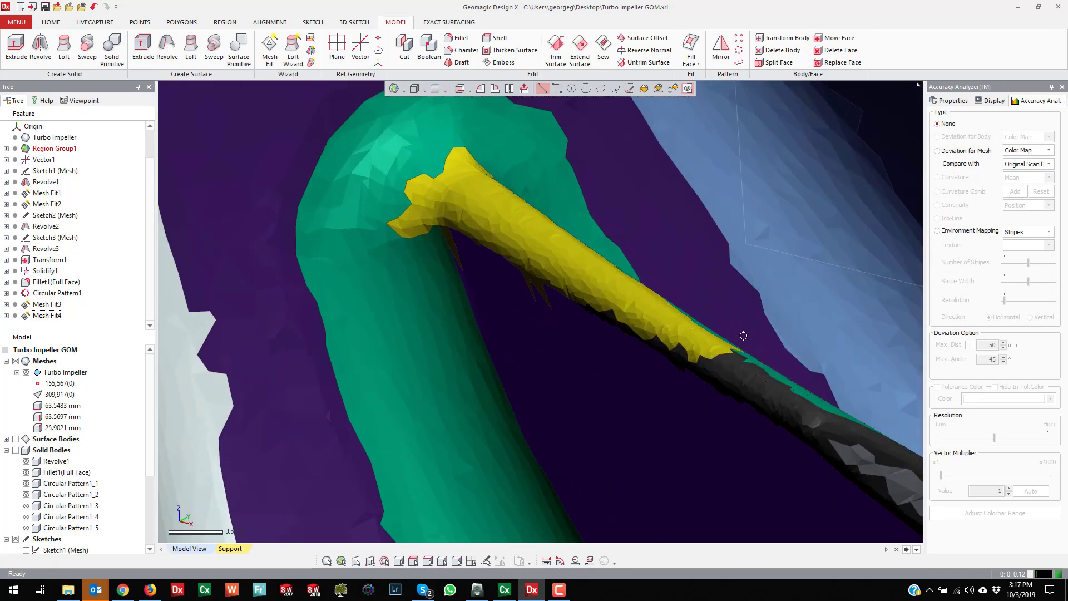
scroll(492, 228, up, 3)
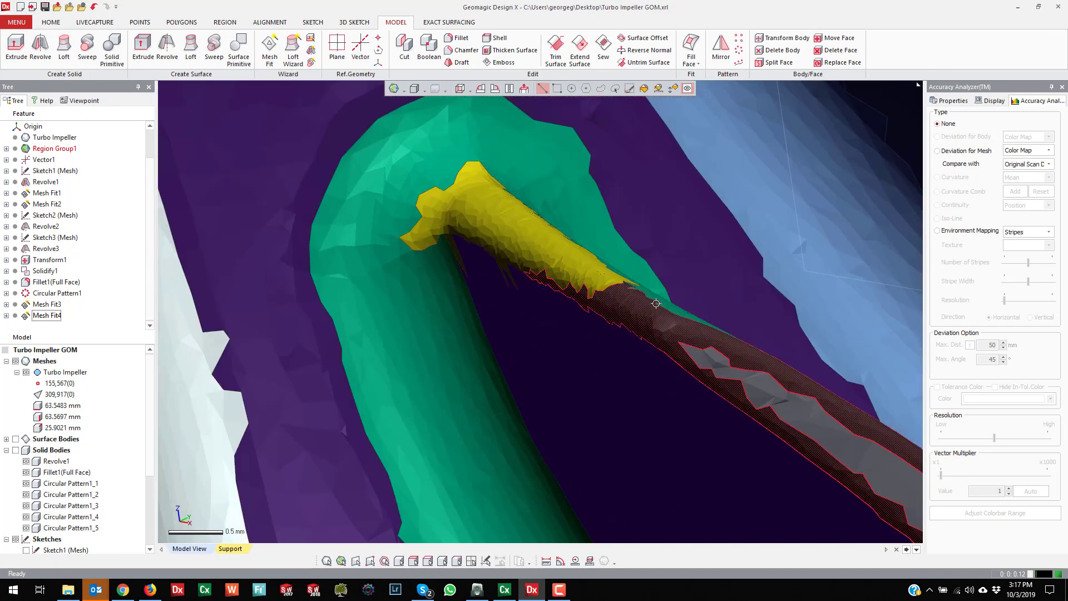
click(542, 88)
drag(487, 207, 469, 200)
click(227, 22)
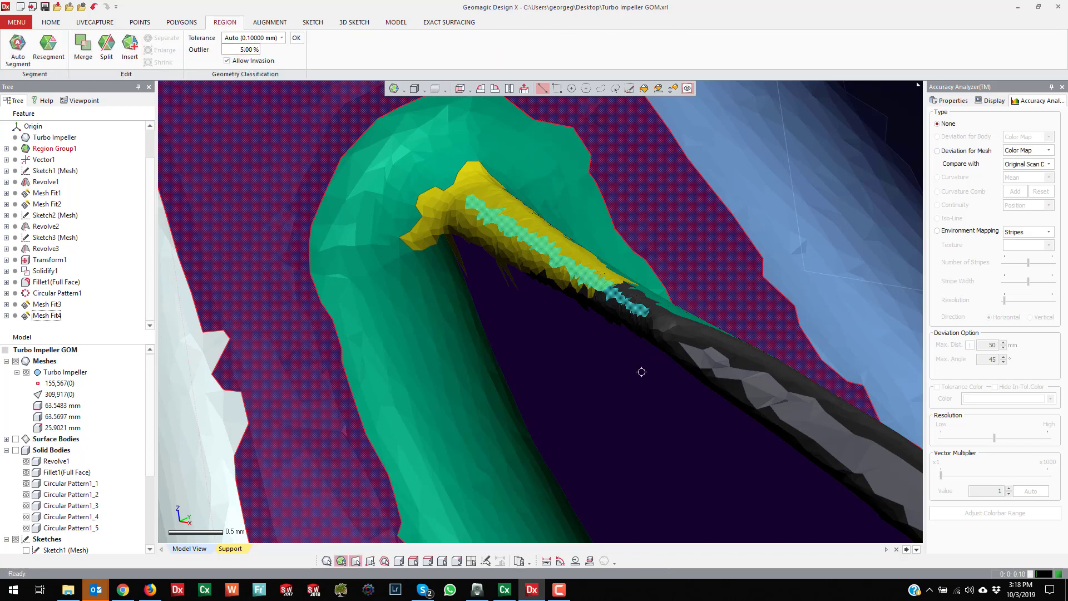
key(Insert)
key(Escape)
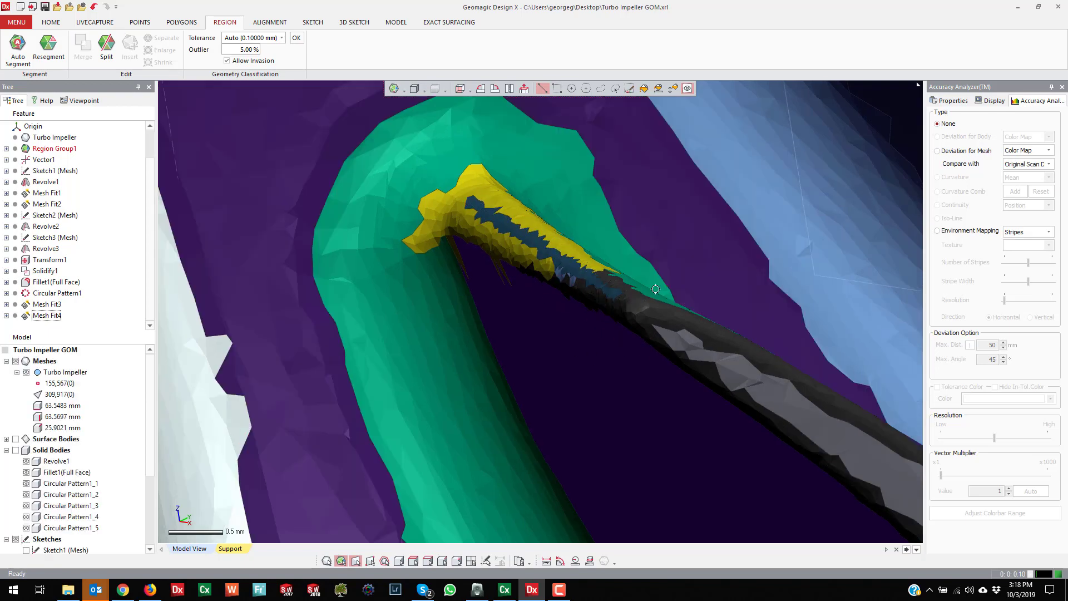
Step: Try to extract a plane surface primitive from the new strip region with a 400% extend ratio
right_drag(571, 279, 645, 289)
click(645, 290)
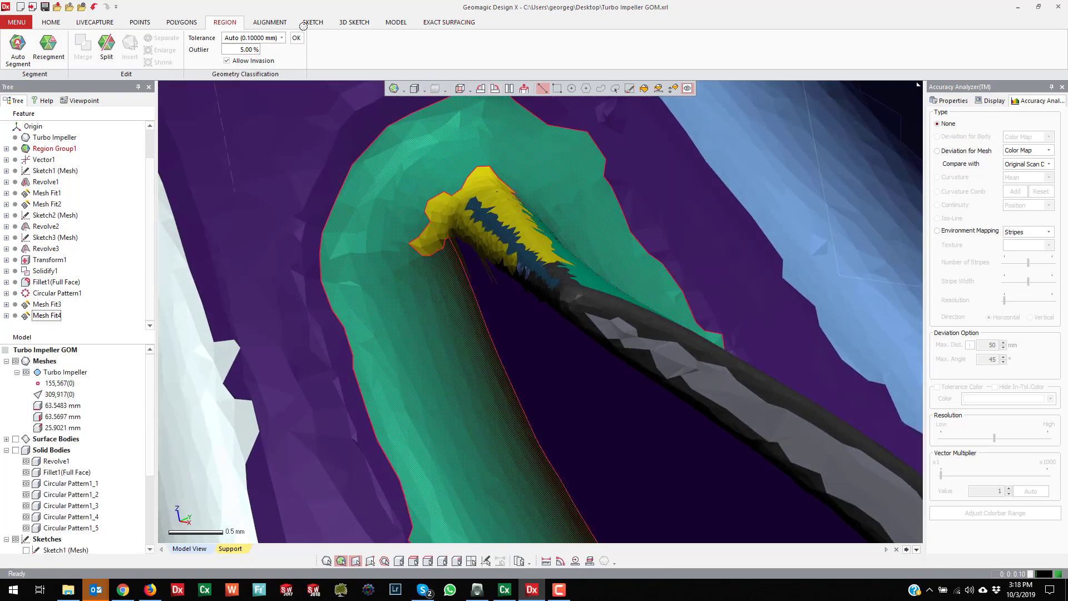
click(60, 22)
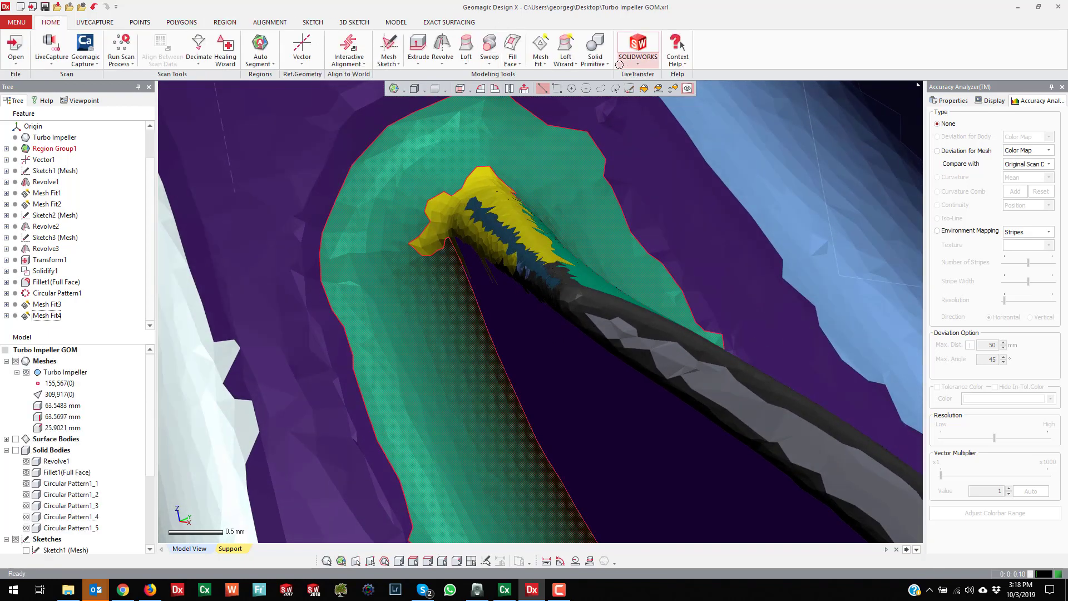
click(595, 59)
click(612, 104)
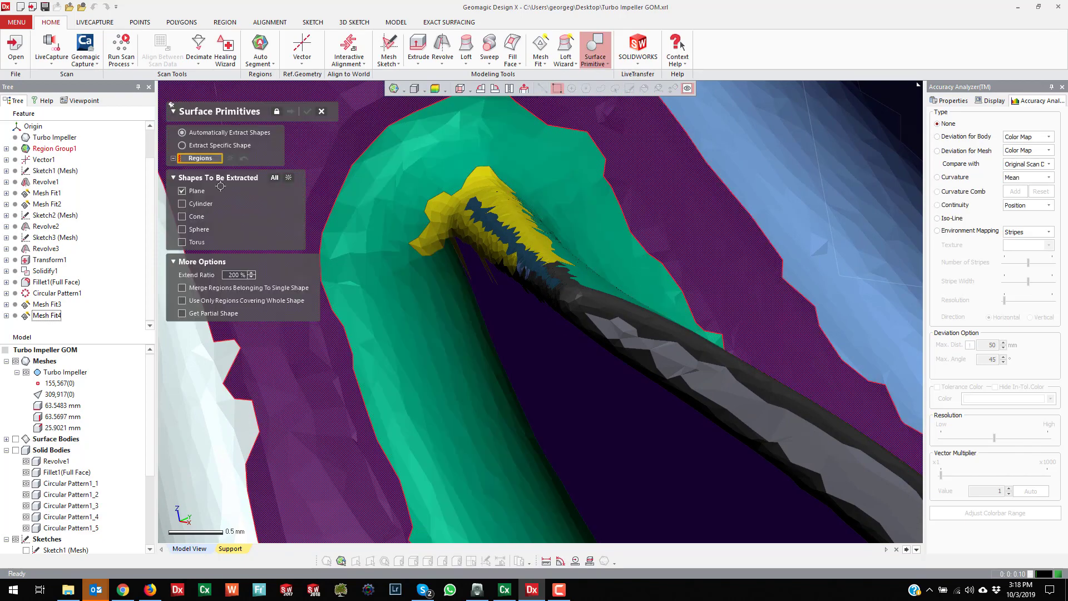
click(516, 245)
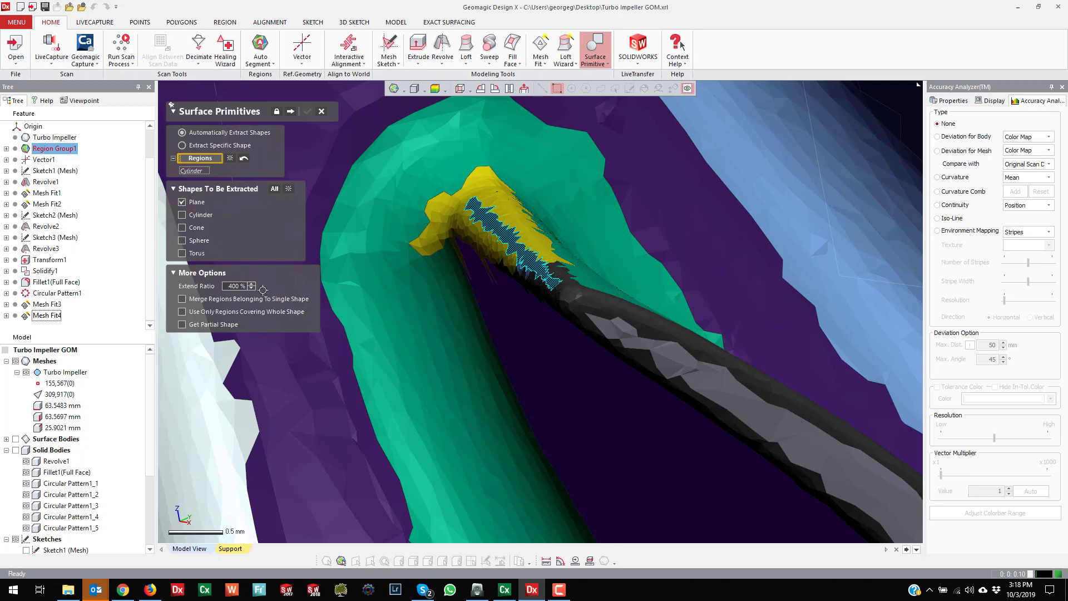
click(289, 111)
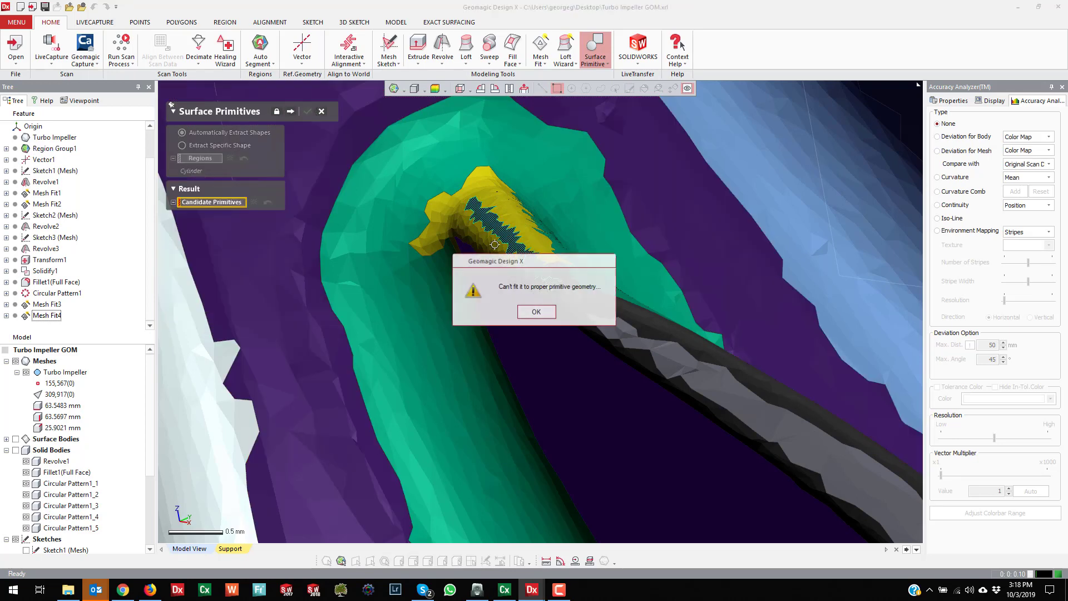
click(524, 310)
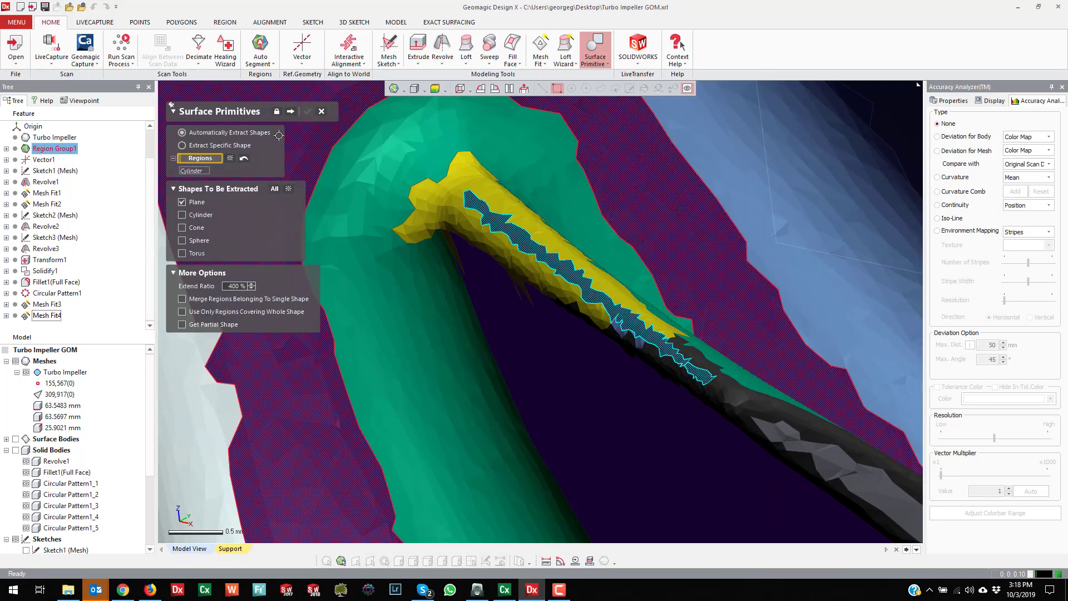
click(322, 112)
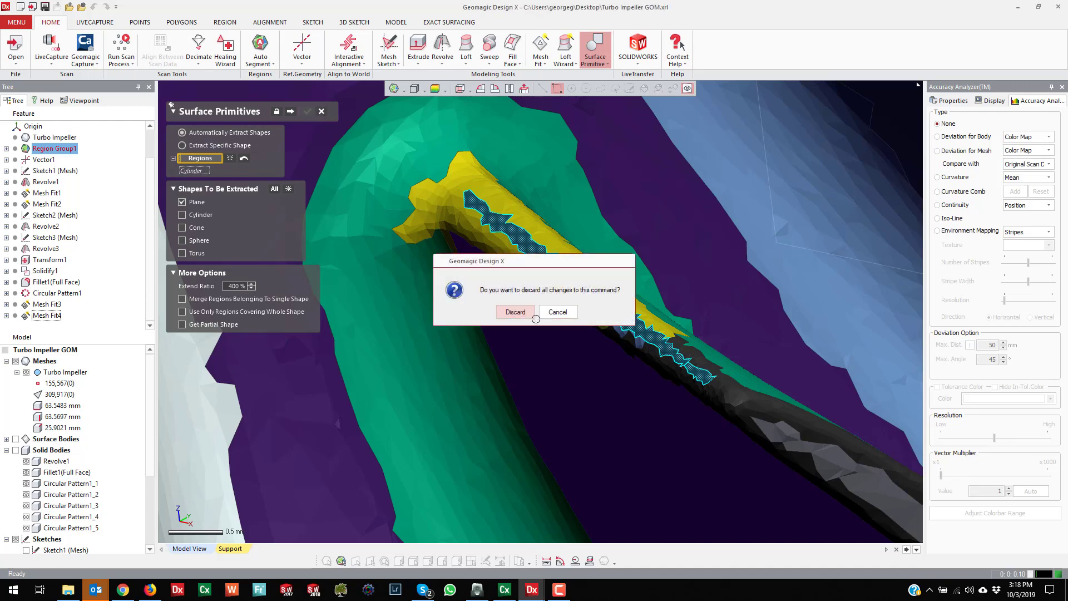
click(518, 312)
Step: Change the strip region's geometry type to Plane
click(615, 311)
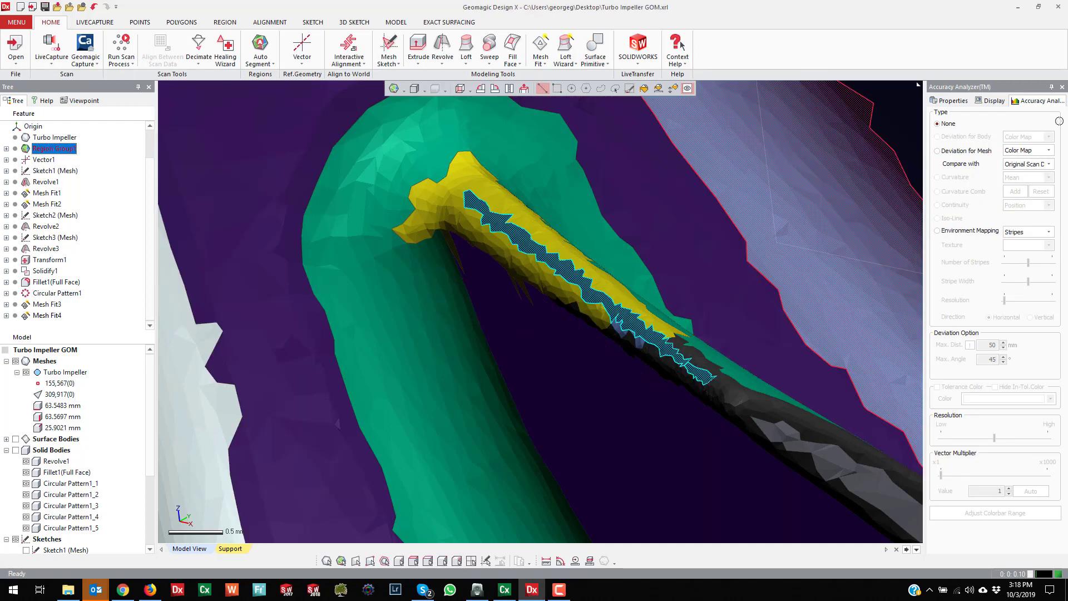
click(992, 101)
click(953, 101)
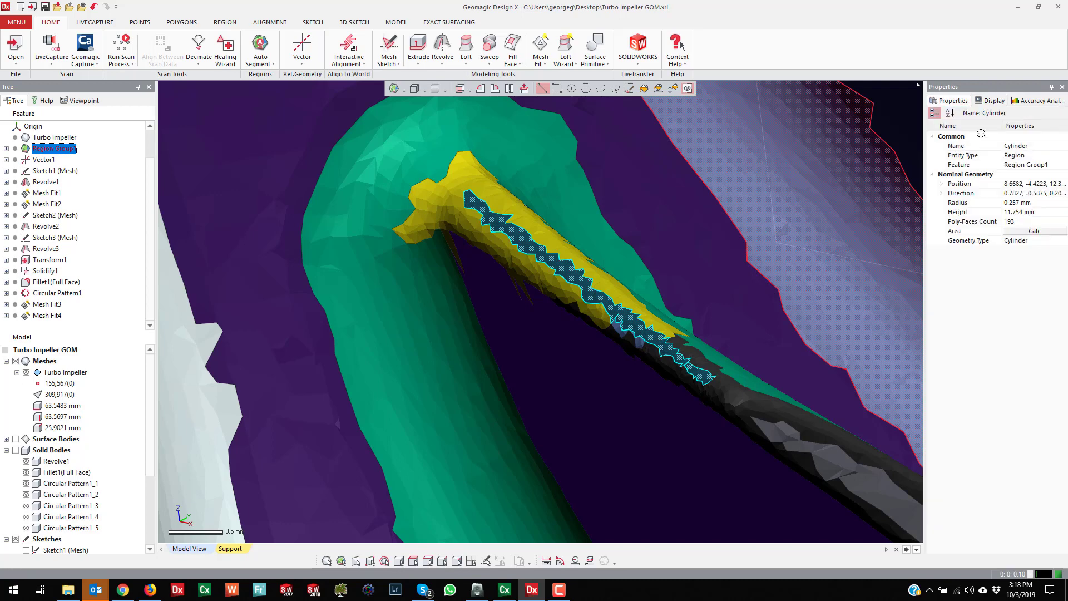
click(1054, 241)
click(1065, 241)
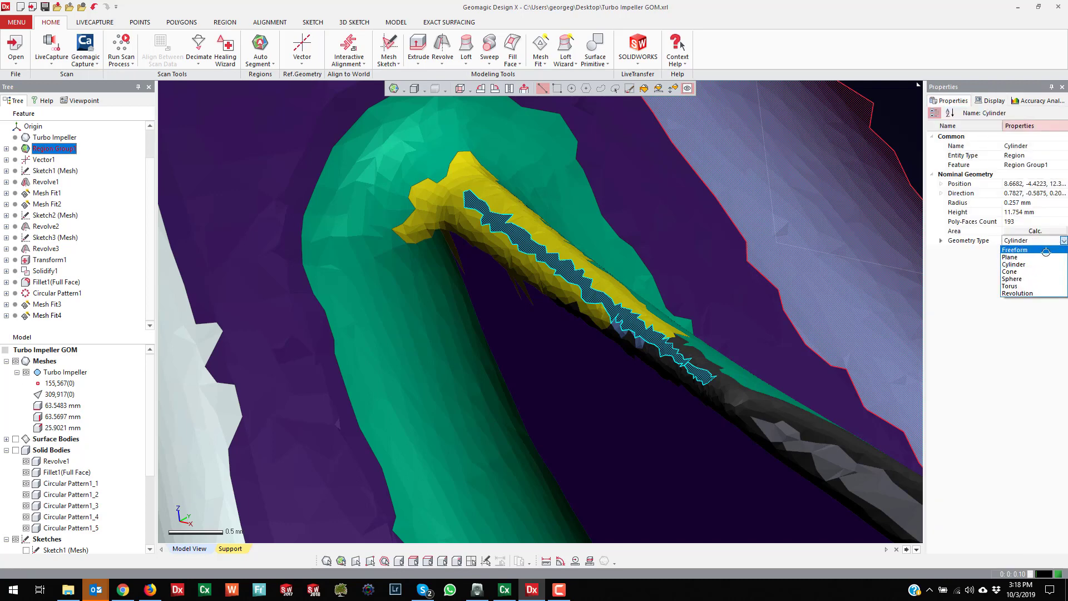
click(1042, 256)
click(578, 222)
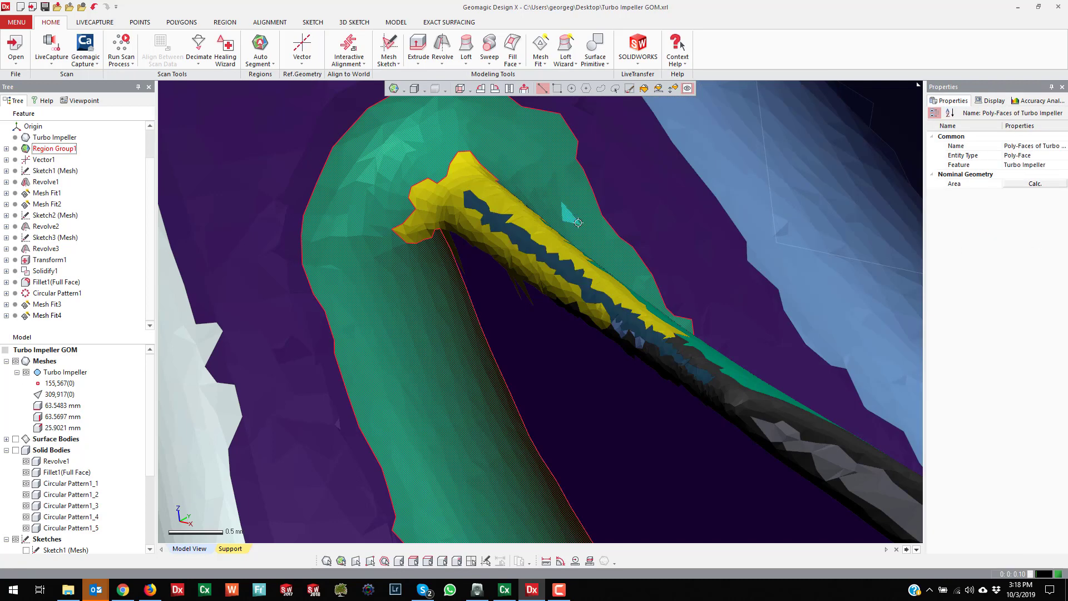
Step: Extract a plane surface primitive from the strip region on the splitter's leading edge, using a 400% extend ratio
click(540, 250)
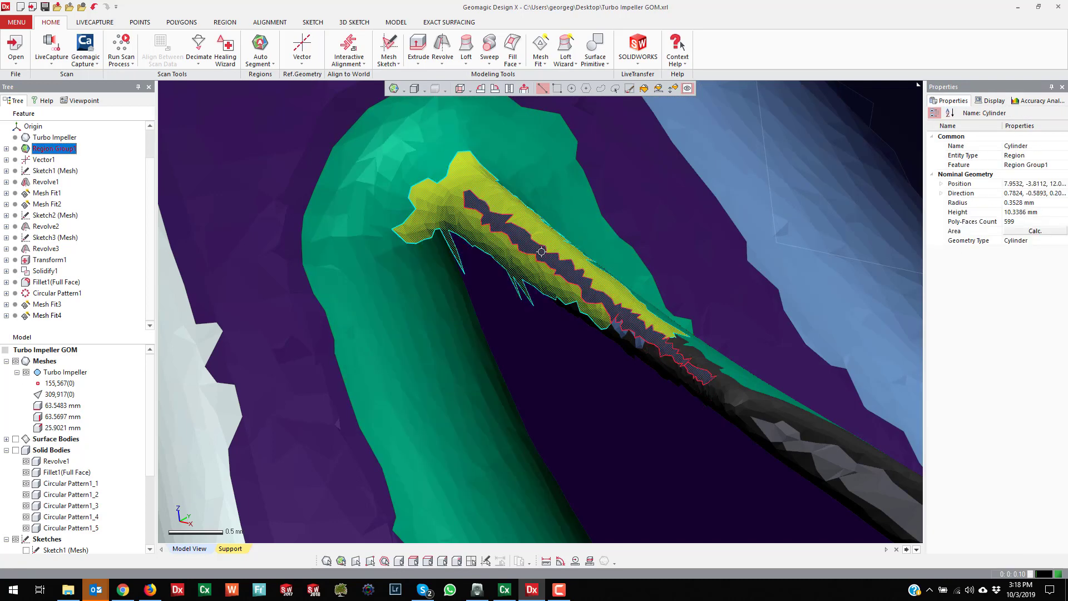
click(594, 63)
click(623, 103)
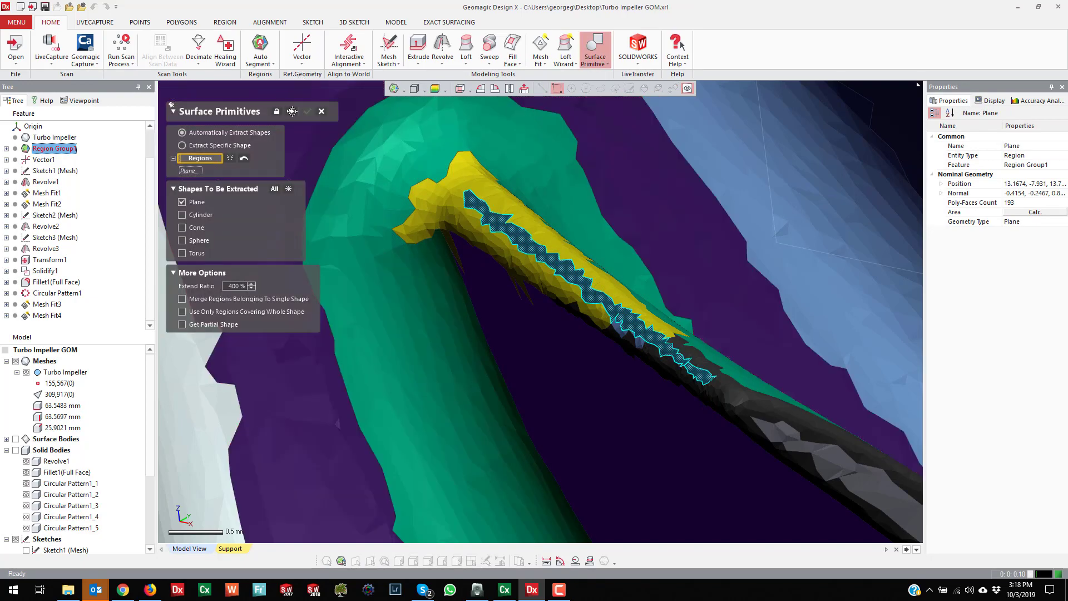
click(290, 111)
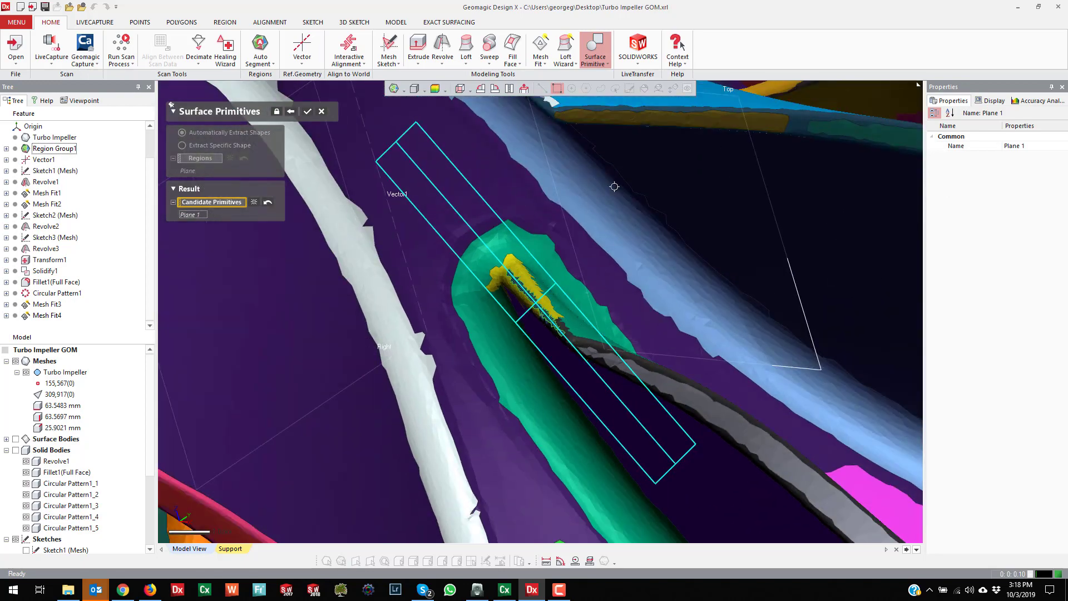
right_drag(615, 186, 591, 171)
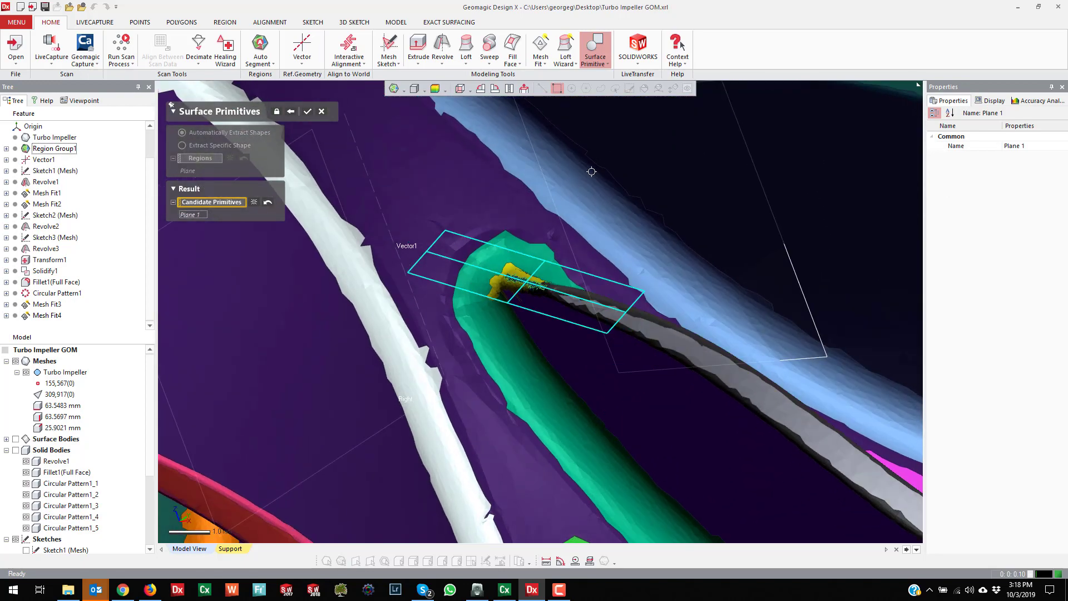
click(307, 110)
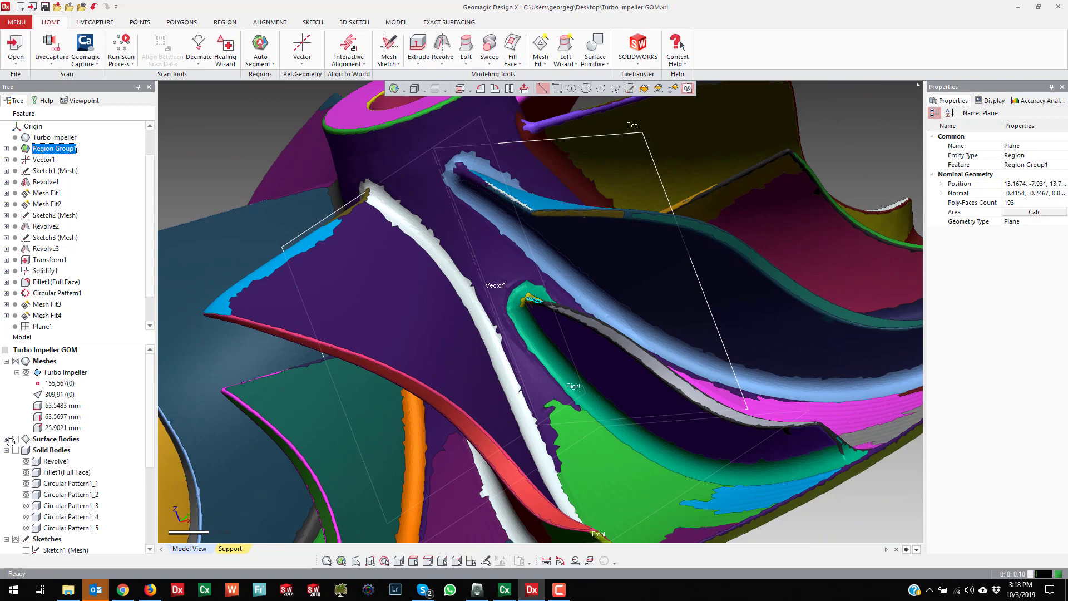
Step: Show the surface bodies over the mesh and expand their list to identify the Transform1_1 body
click(16, 439)
right_drag(534, 389, 137, 262)
scroll(136, 262, down, 3)
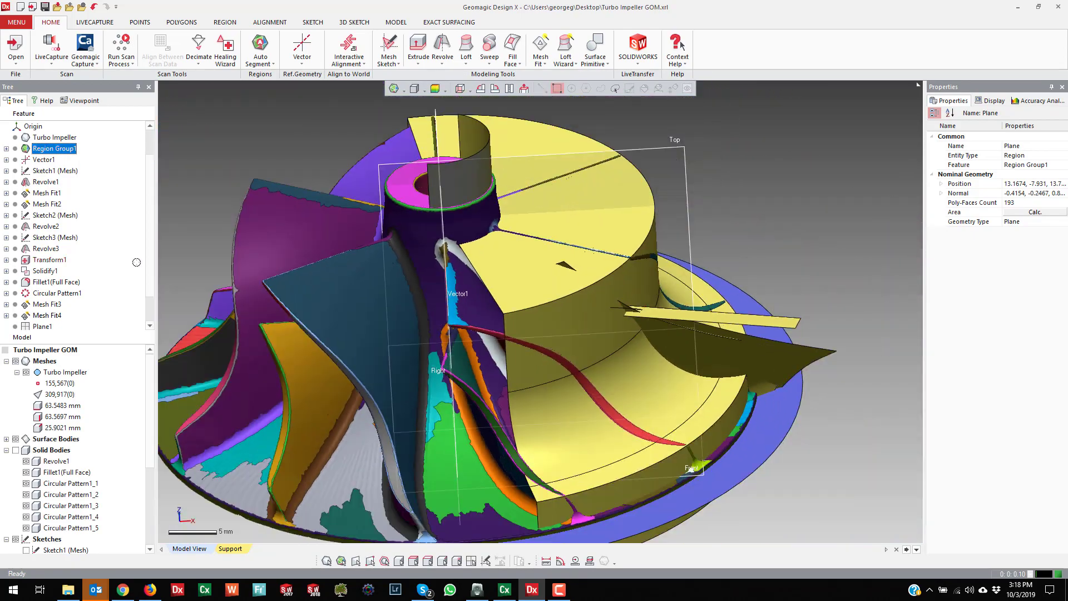
click(6, 439)
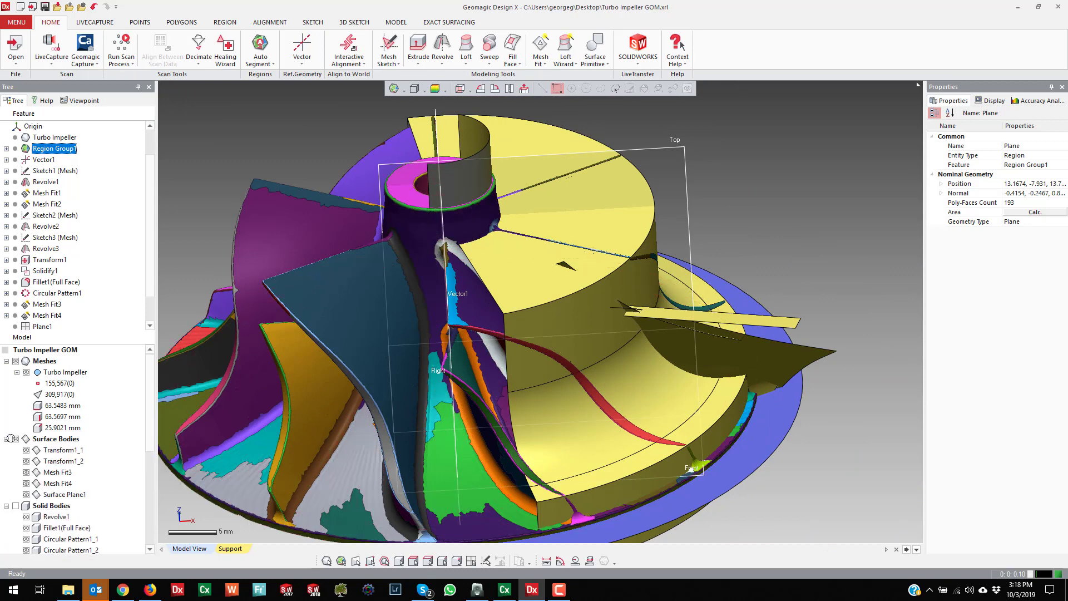
click(64, 448)
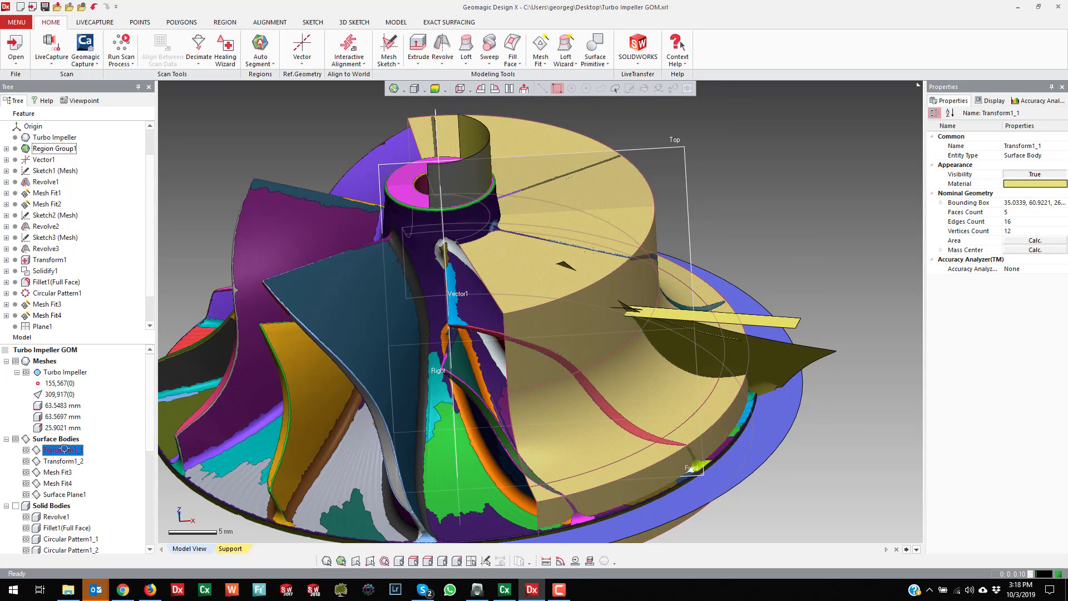
click(223, 161)
Step: Solidify the splitter blade from the surface bodies Transform1_1, Transform1_2, Mesh Fit3, Mesh Fit4 and Surface Plane1
click(16, 21)
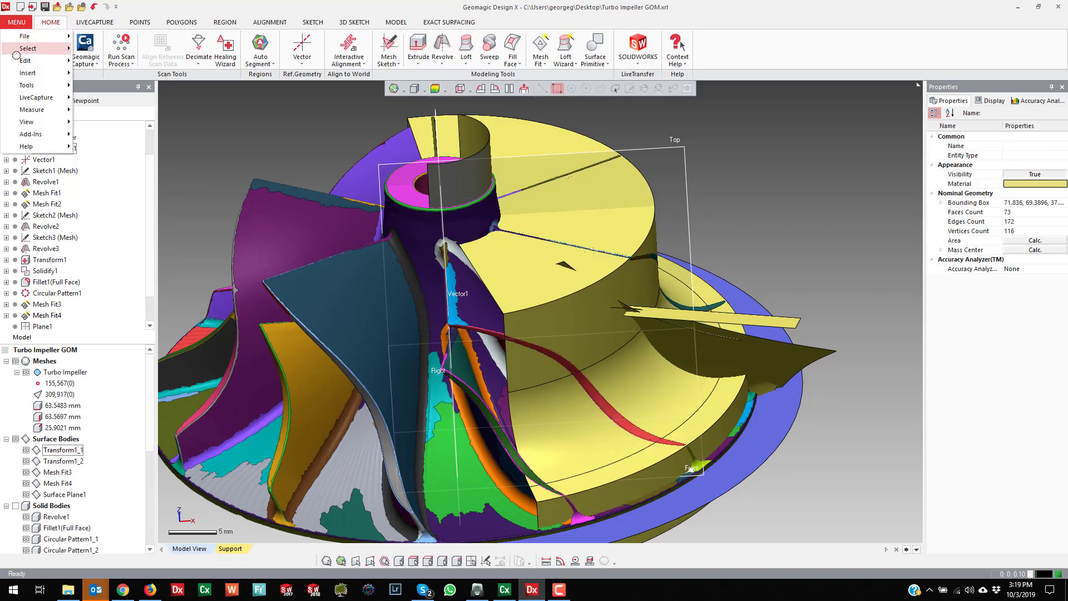
mouse_move(33, 73)
mouse_move(123, 114)
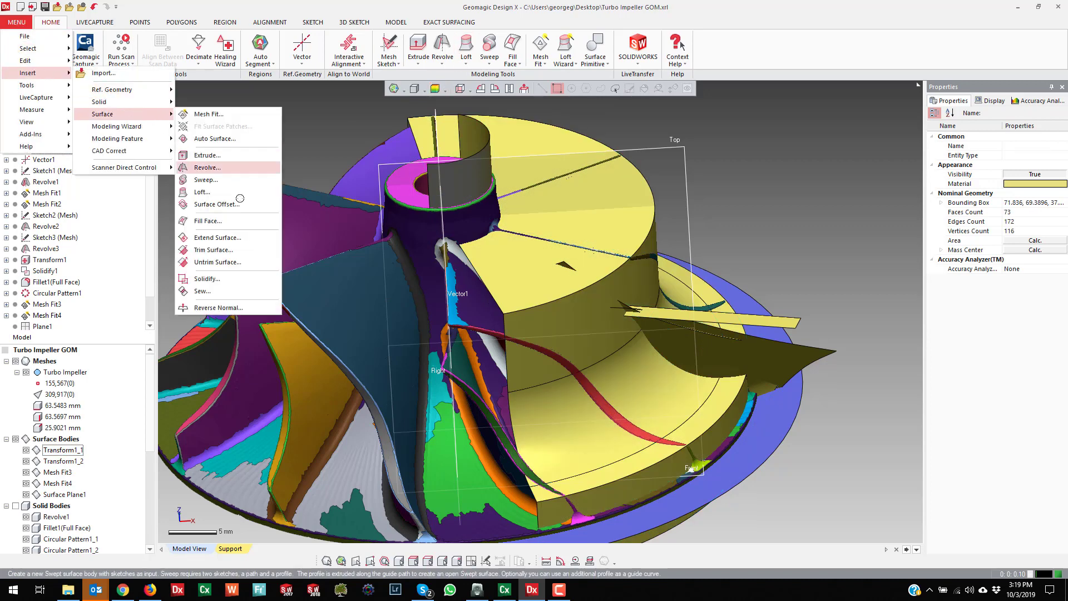
click(214, 278)
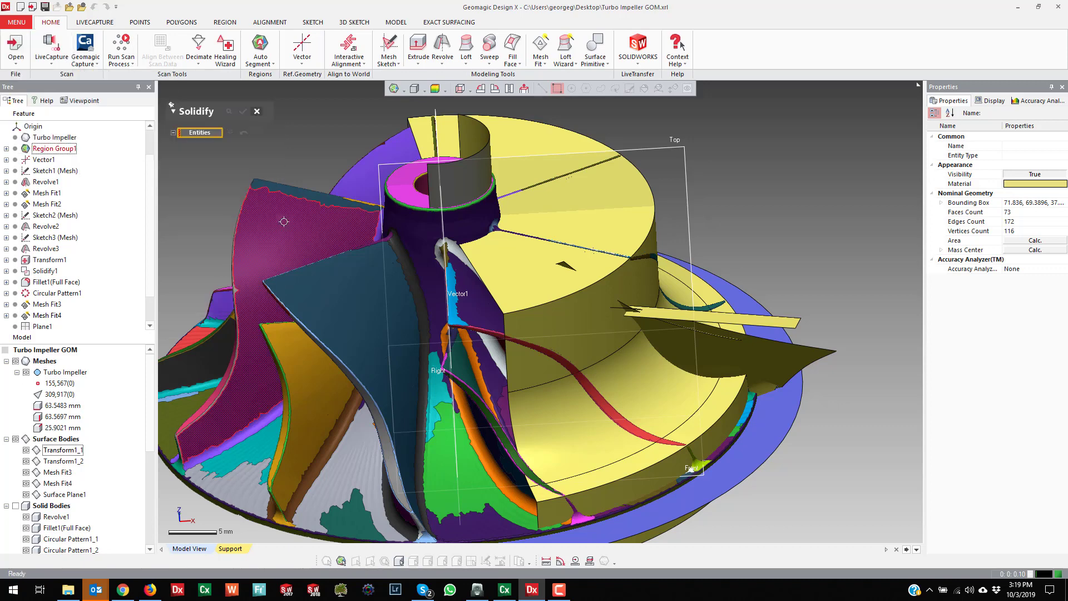
click(63, 449)
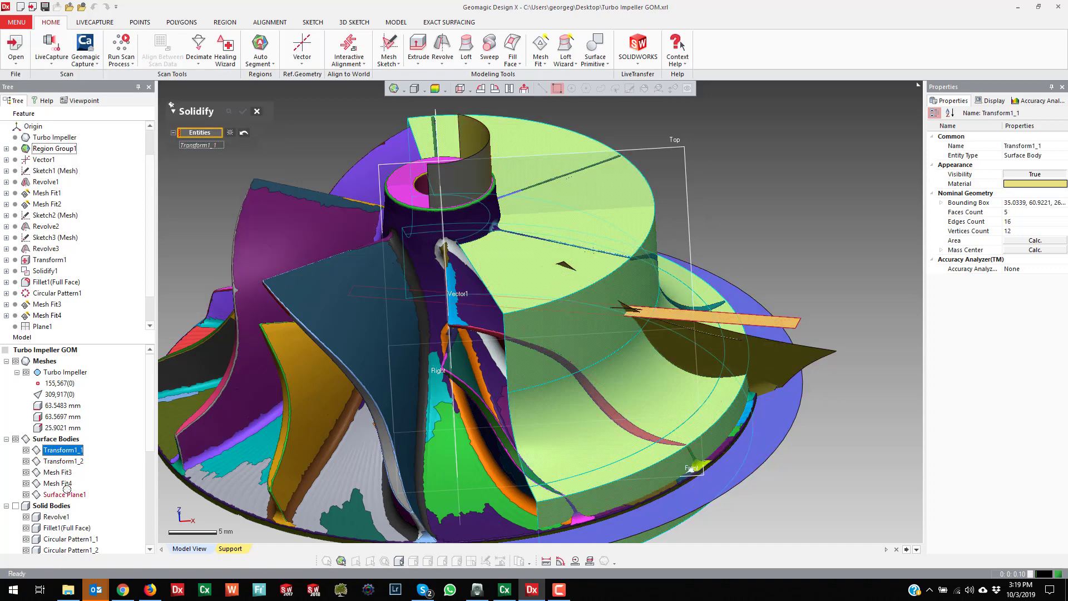
shift+click(63, 495)
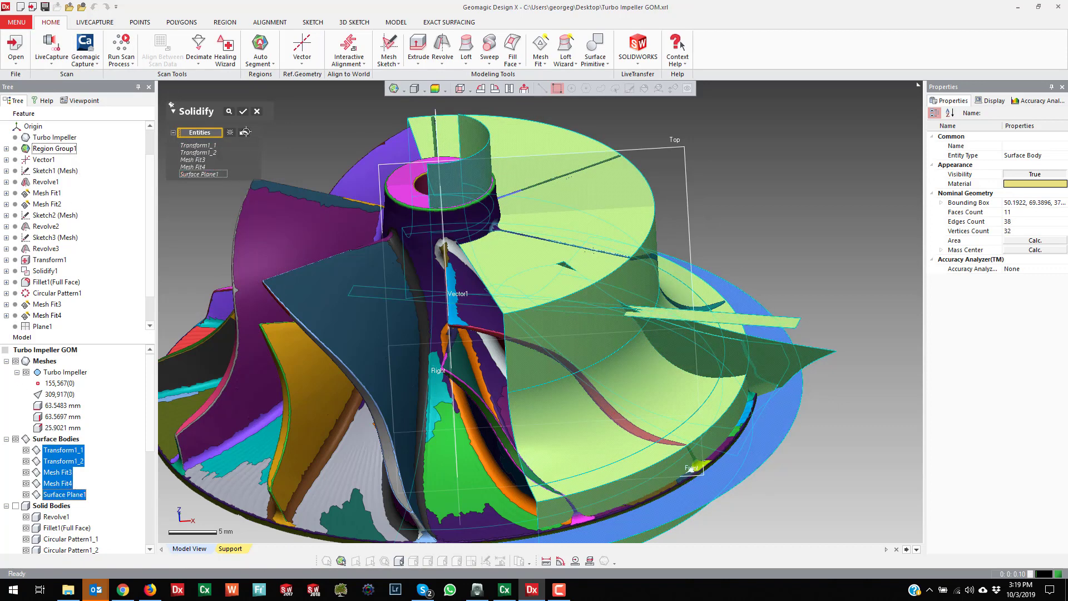
click(244, 111)
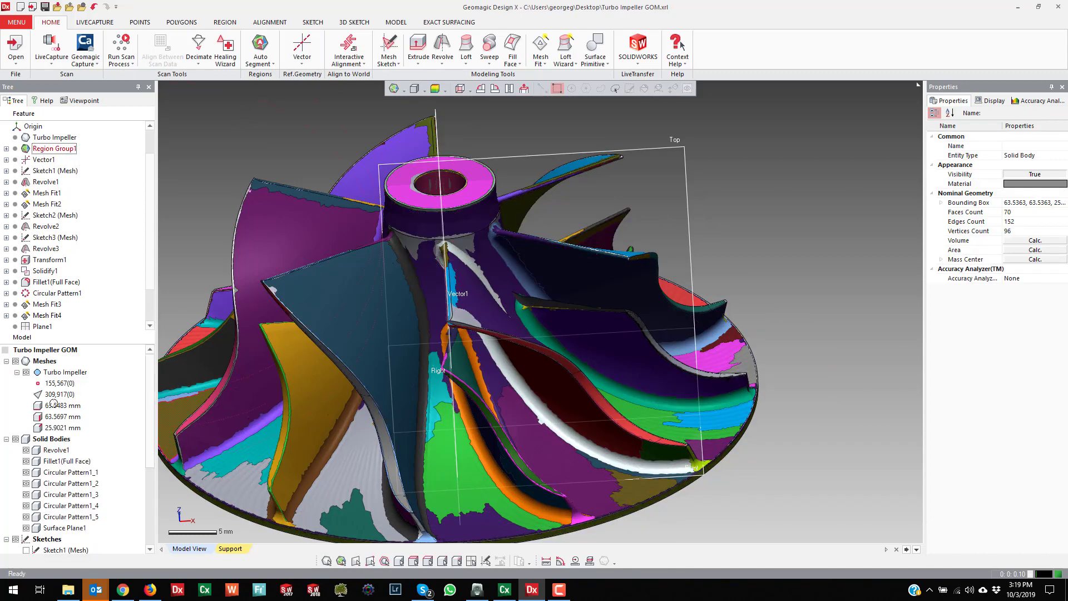
Step: Hide the Turbo Impeller mesh and examine the leading edge of the solidified splitter blade
click(26, 372)
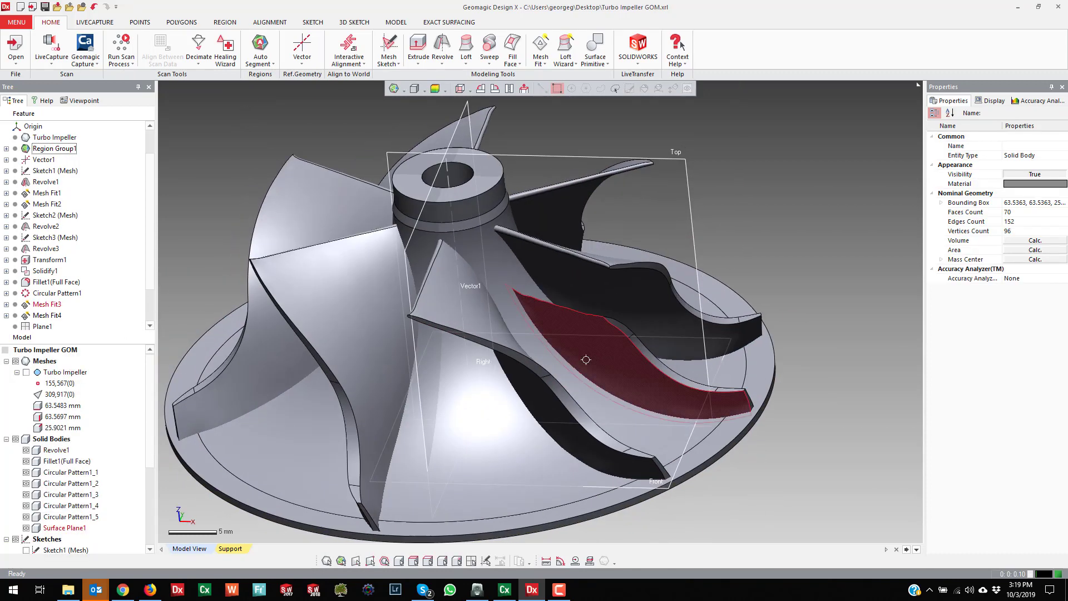
scroll(518, 297, up, 5)
scroll(518, 298, up, 5)
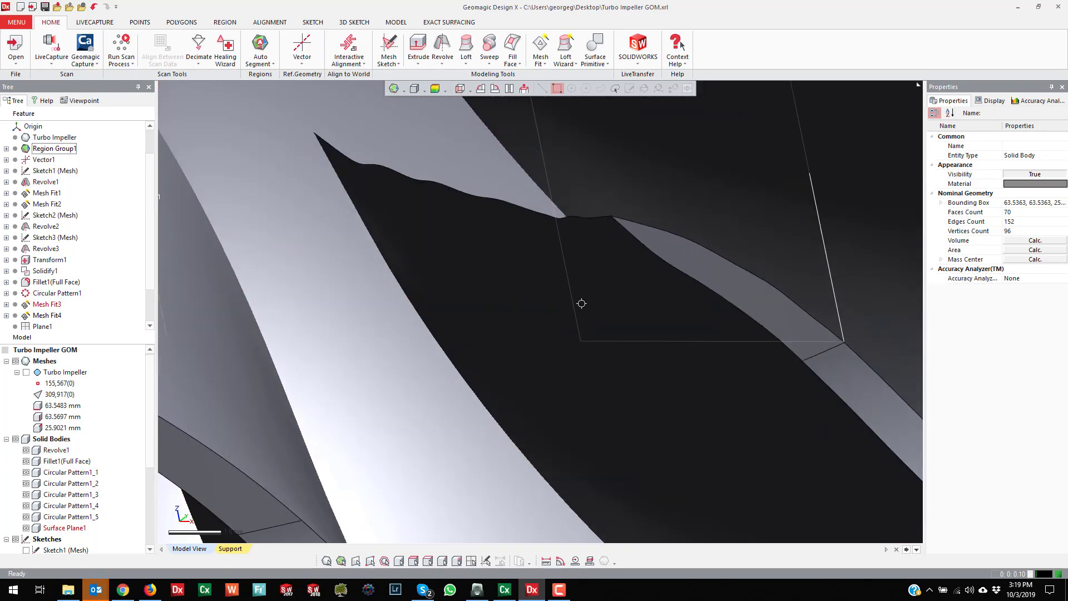
right_drag(581, 303, 450, 235)
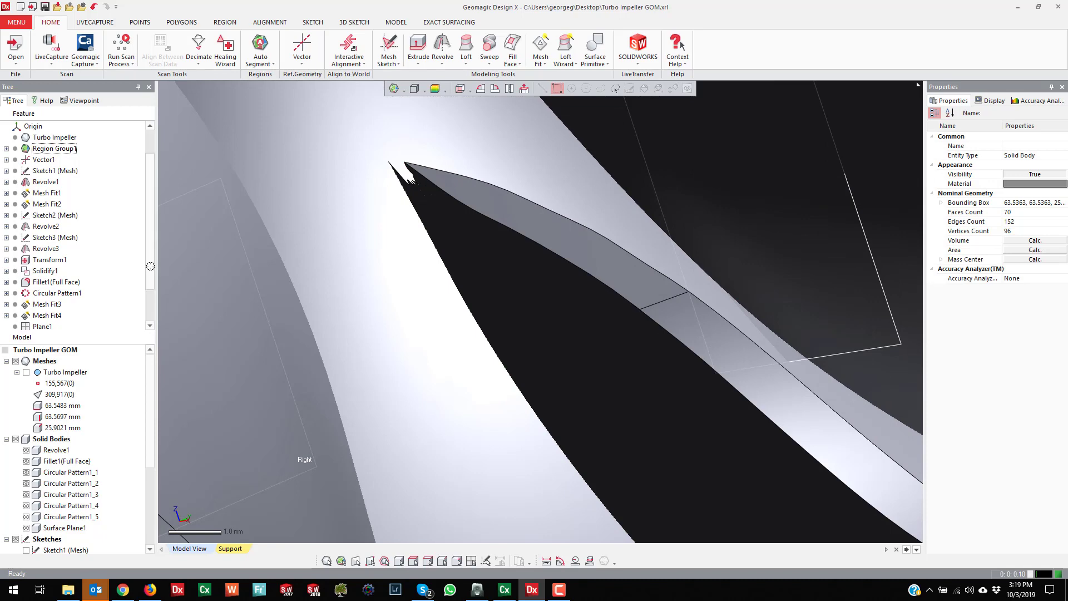
Step: Edit the splitter's Solidify feature to use only Transform1_1, Transform1_2, Mesh Fit3 and Mesh Fit4, leaving out Surface Plane1
scroll(150, 266, down, 2)
right_click(51, 316)
click(272, 308)
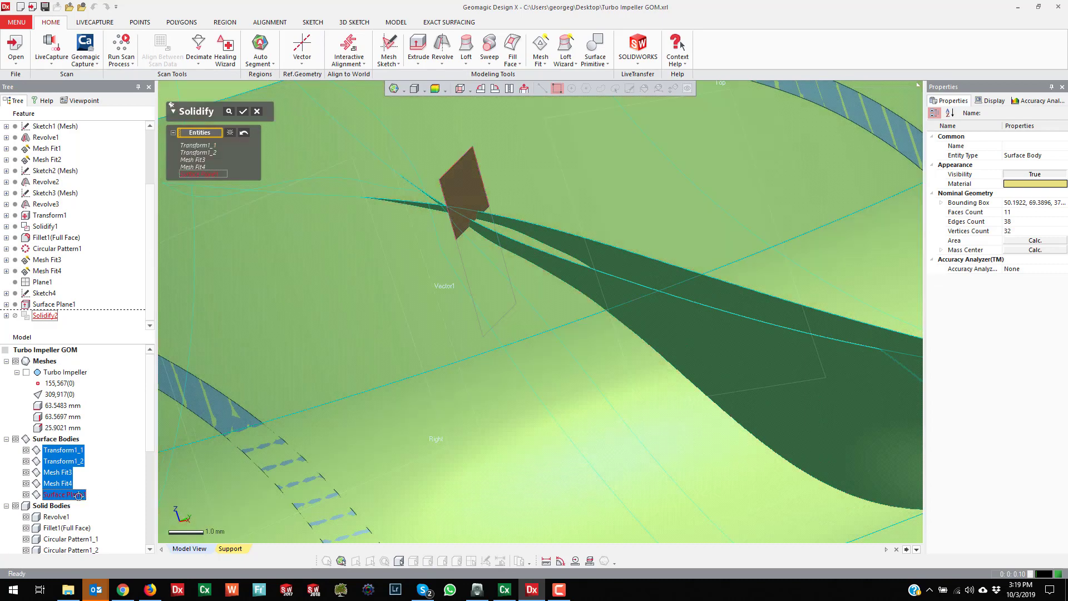
click(64, 495)
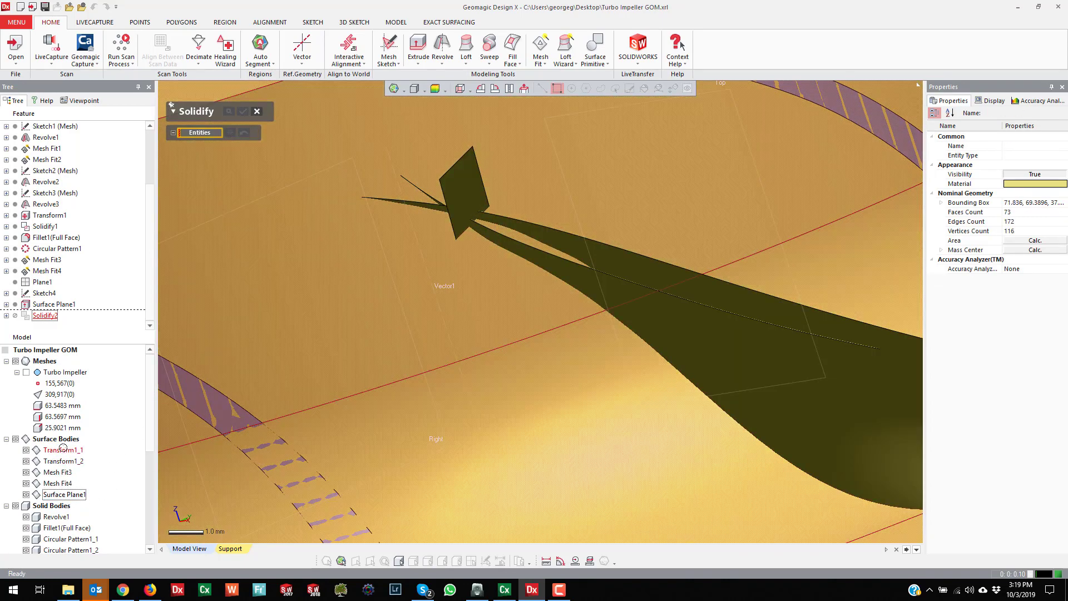
click(61, 450)
shift+click(57, 483)
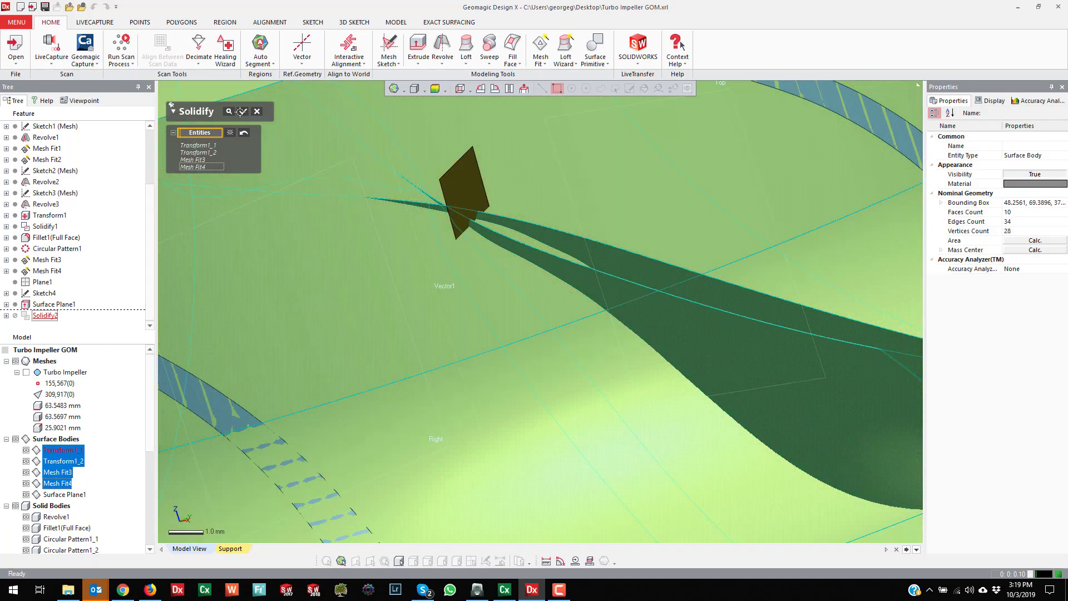
click(241, 112)
Step: Cut the splitter blade solid with Surface Plane1, keeping the large blade portion and discarding the jagged leading tip
scroll(462, 256, down, 3)
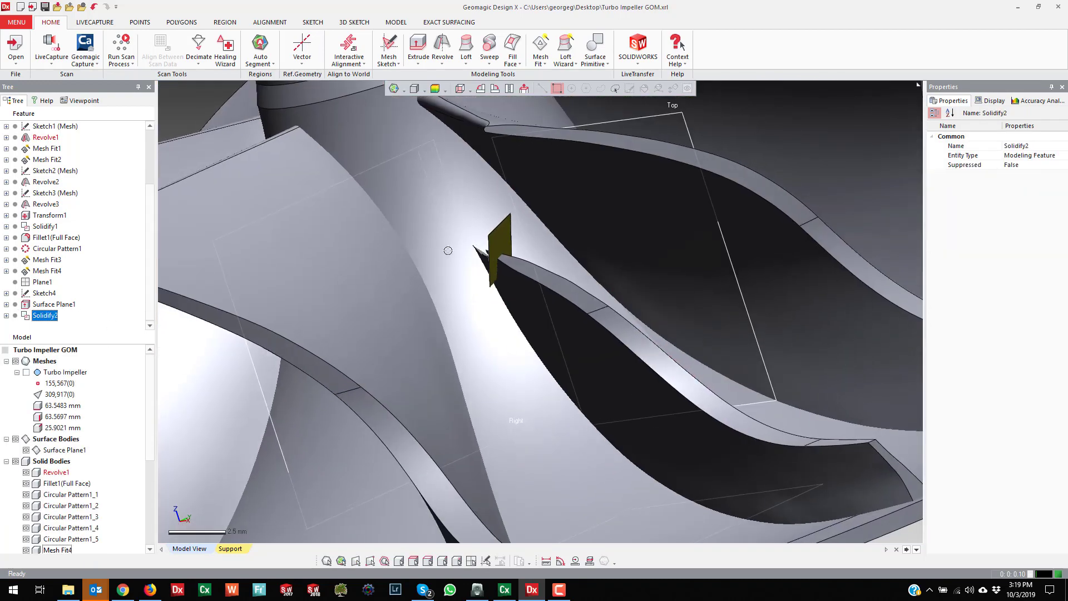
right_drag(473, 267, 533, 269)
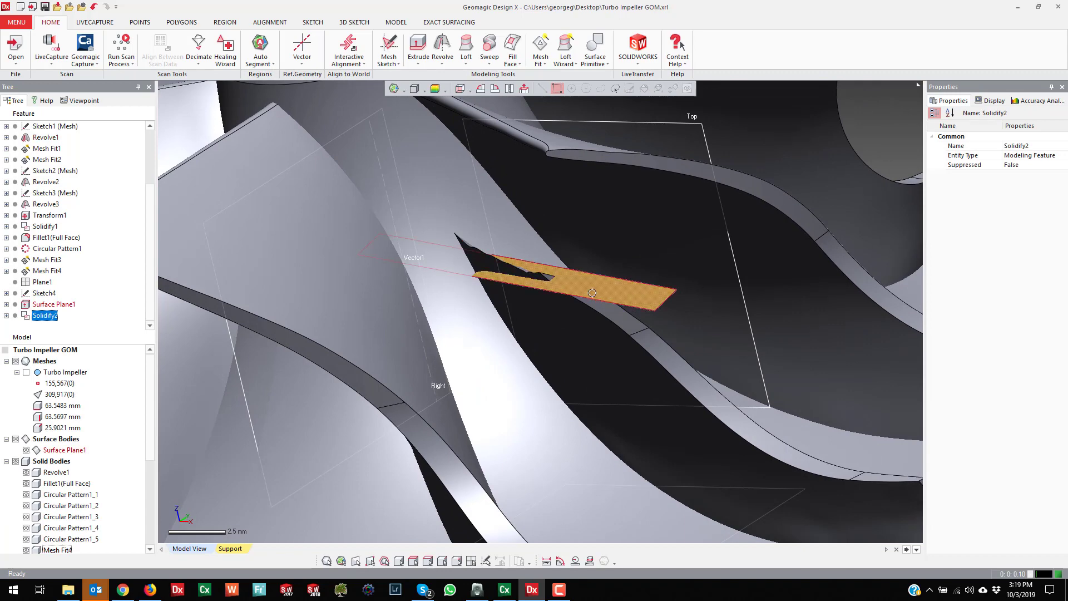
right_drag(592, 292, 616, 276)
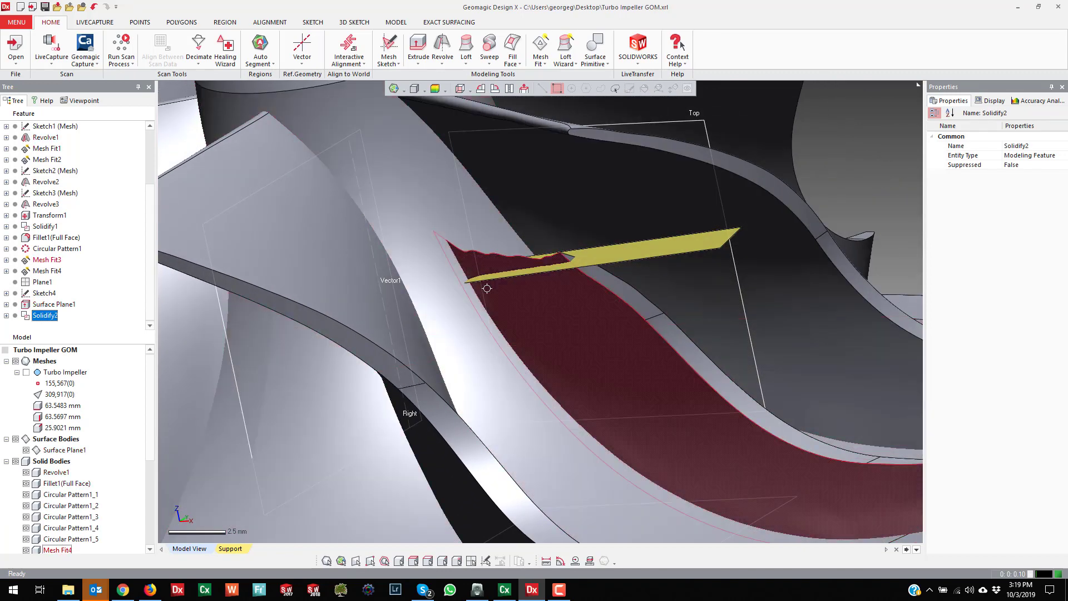
click(399, 18)
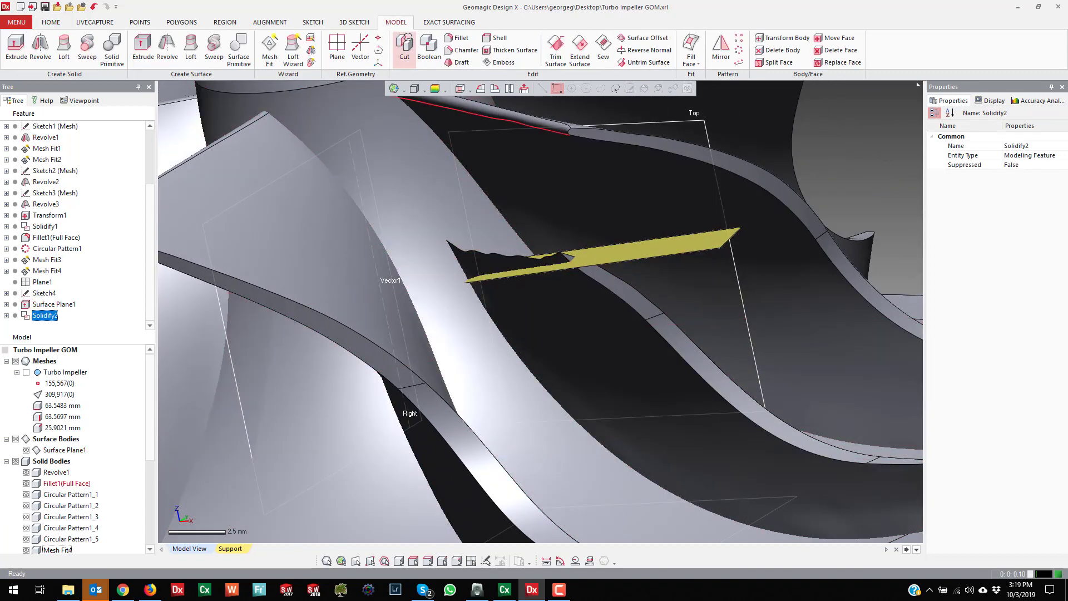
click(405, 50)
click(626, 249)
click(626, 248)
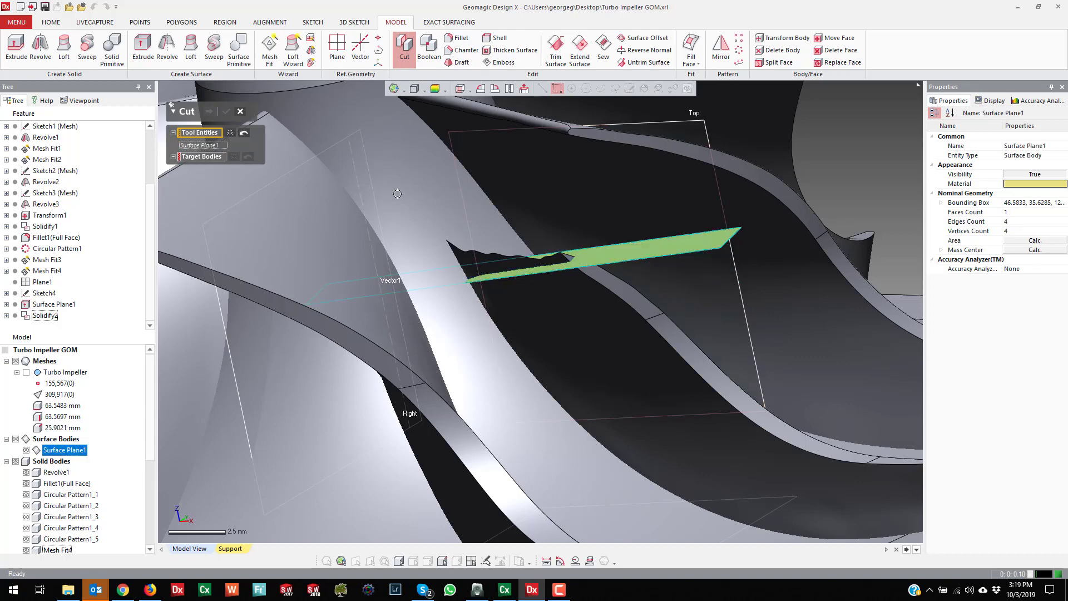
click(651, 382)
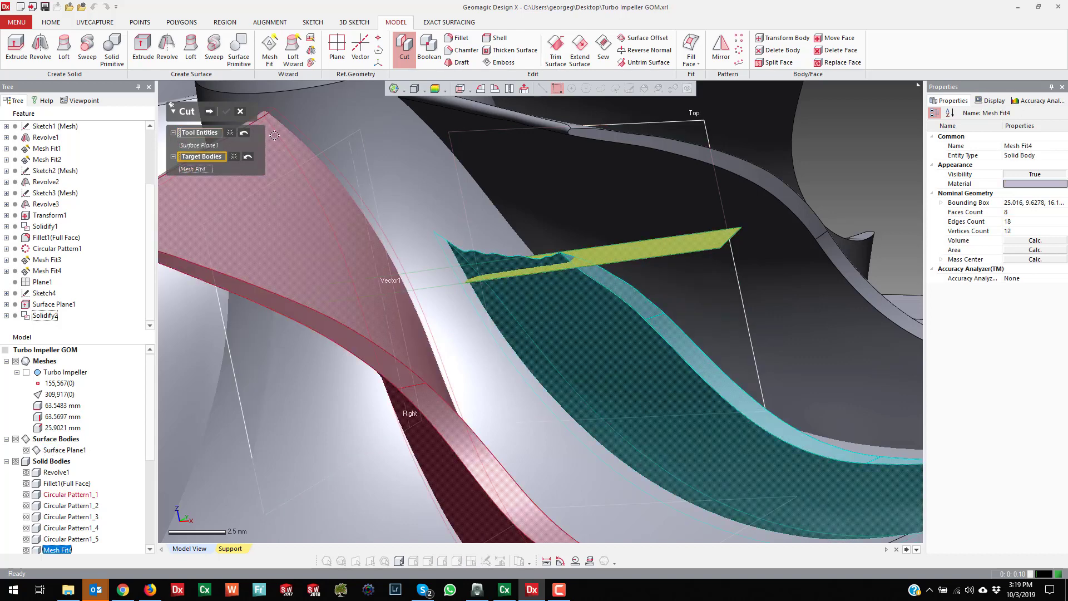
click(210, 112)
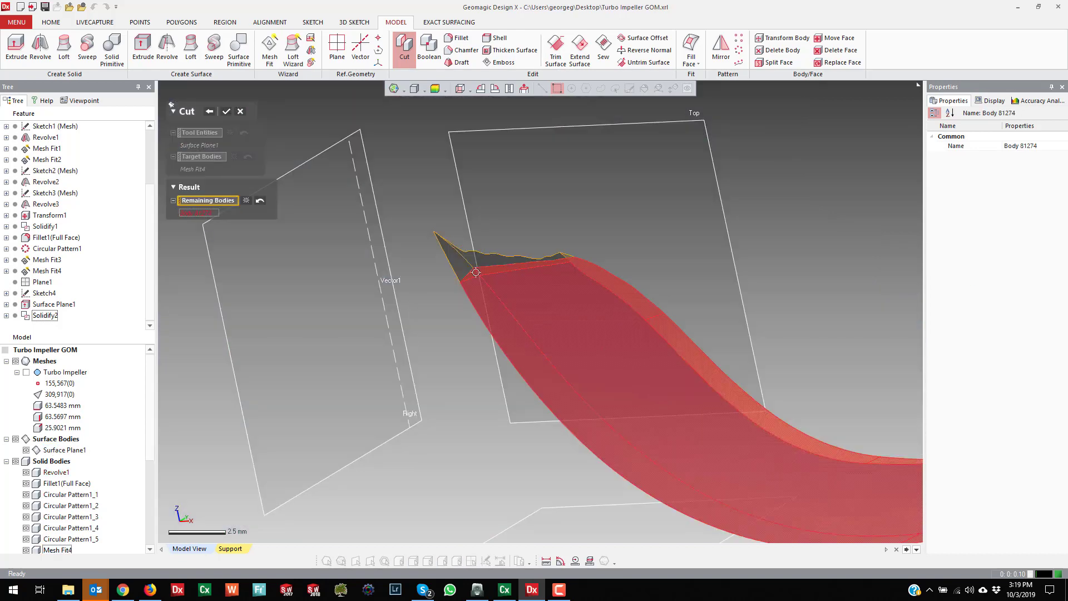
click(224, 112)
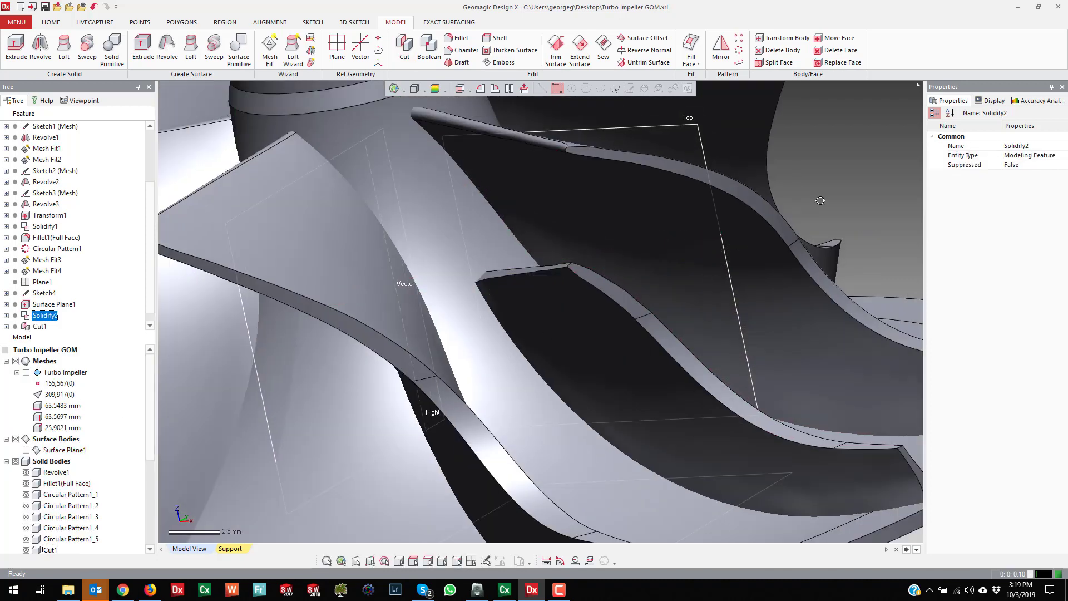
Step: Apply a full face fillet to the splitter's leading edge, with the cut face as center and the two blade sides as left and right
right_drag(820, 197, 641, 129)
scroll(615, 222, up, 2)
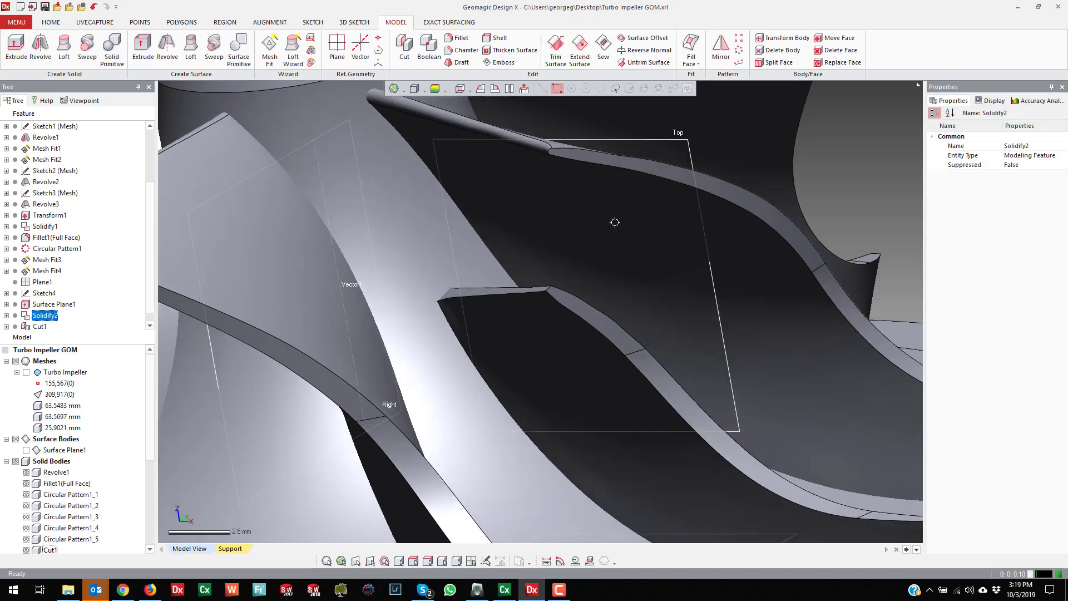
right_drag(523, 271, 531, 364)
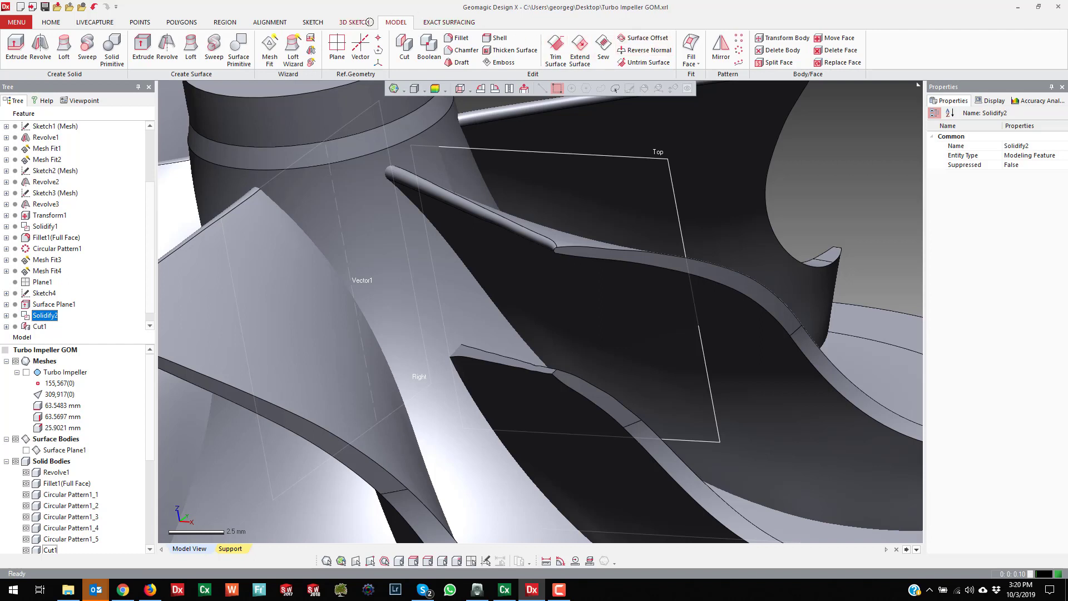
click(457, 38)
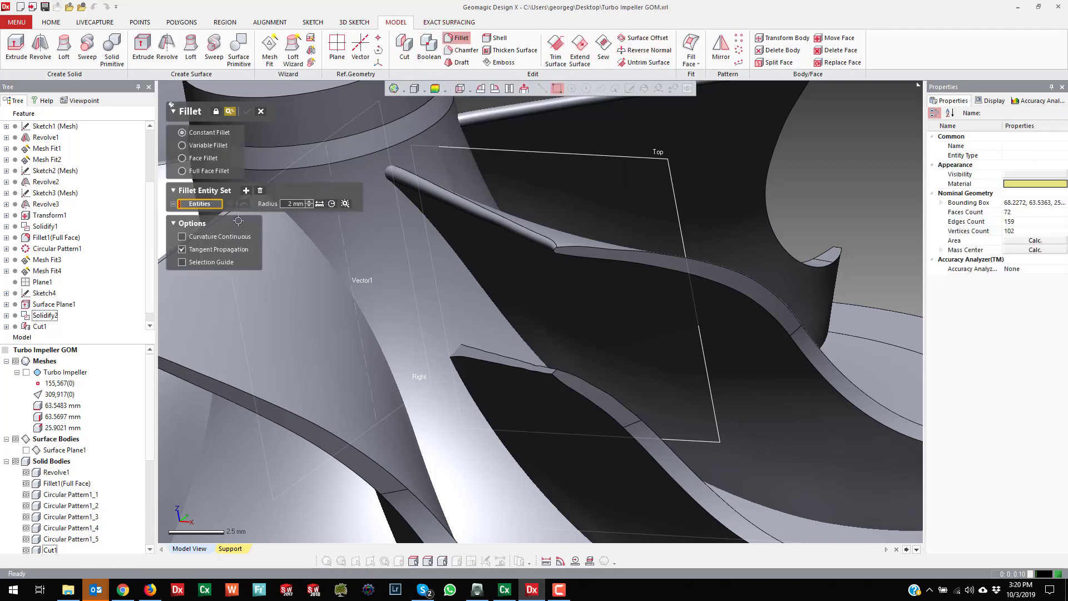
click(208, 171)
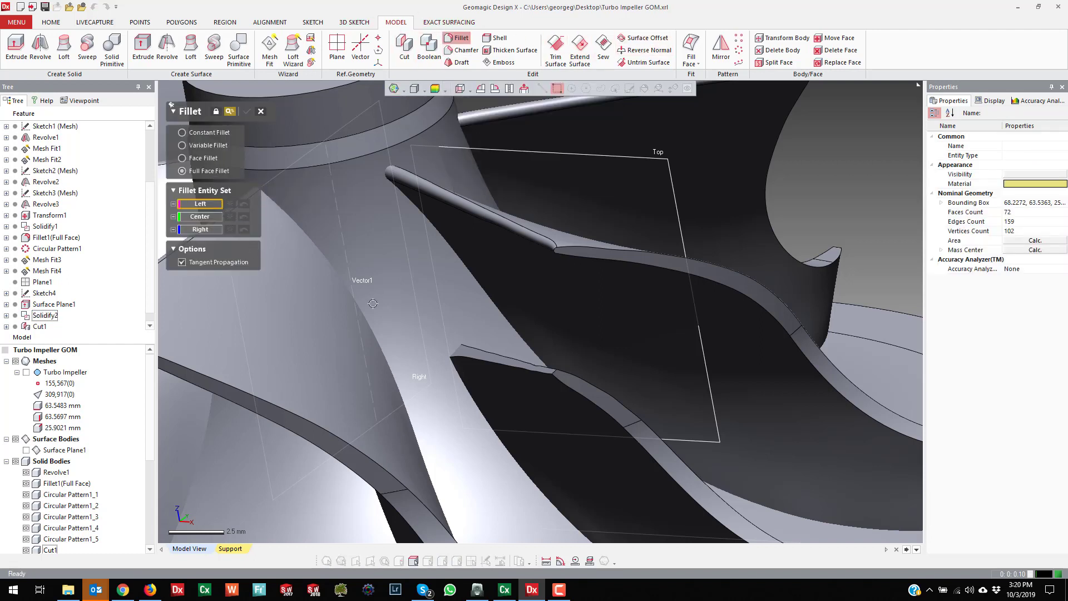
click(500, 383)
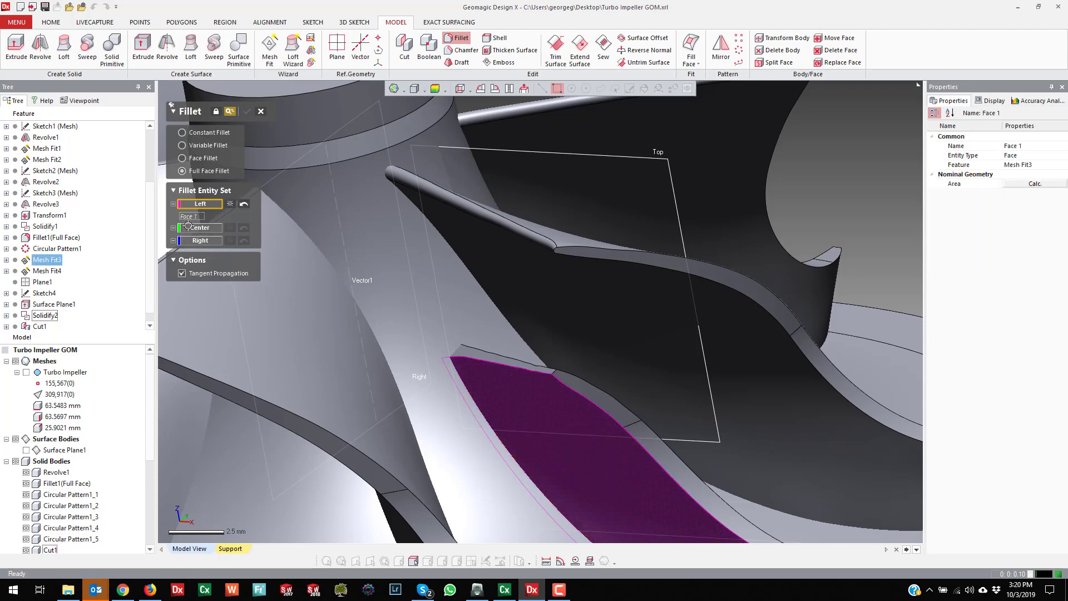
click(189, 227)
click(501, 360)
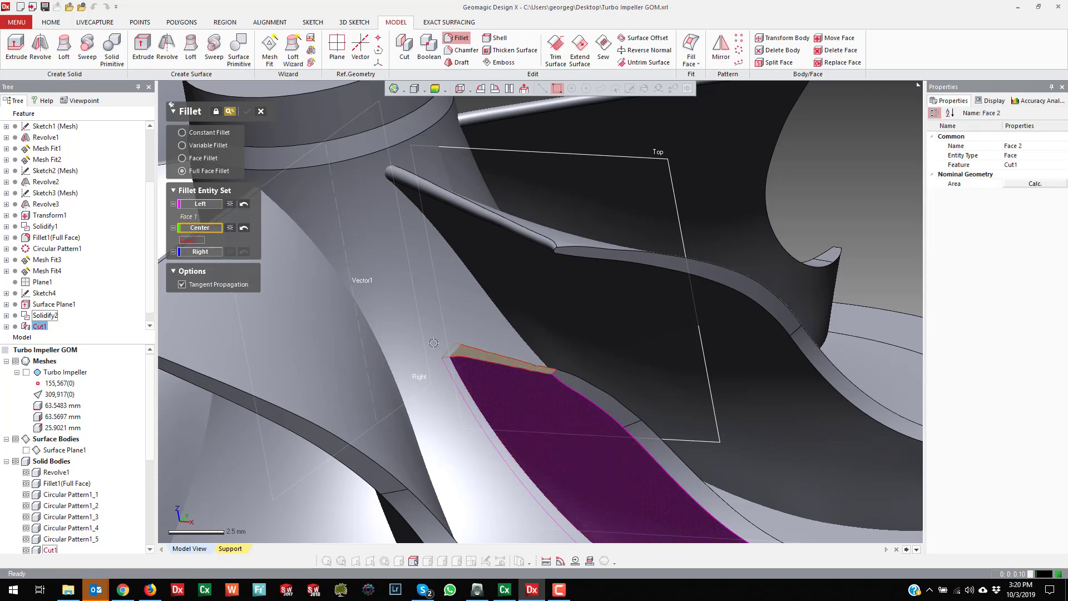
click(214, 251)
right_drag(506, 310, 513, 386)
click(527, 402)
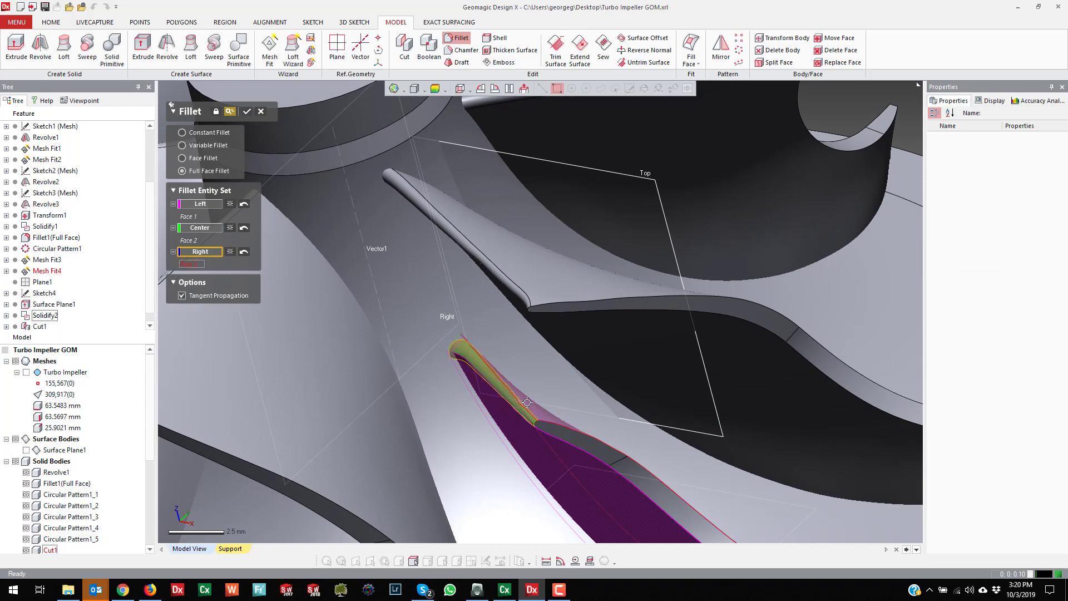
click(246, 112)
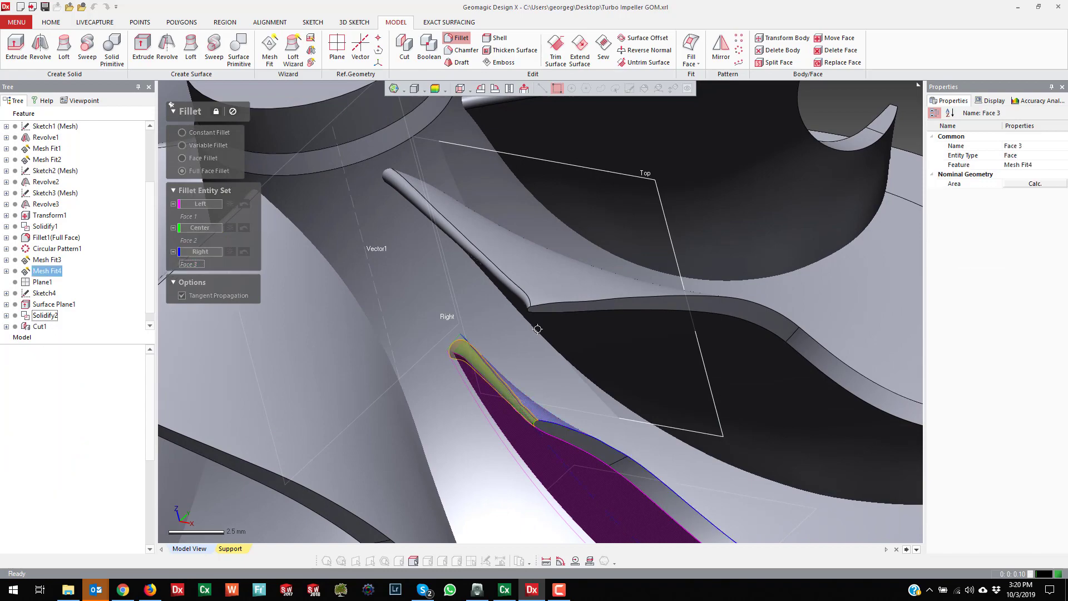
Step: Circularly pattern the filleted splitter blade body around Vector1 with 6 equally spaced instances over 360°
scroll(603, 302, down, 3)
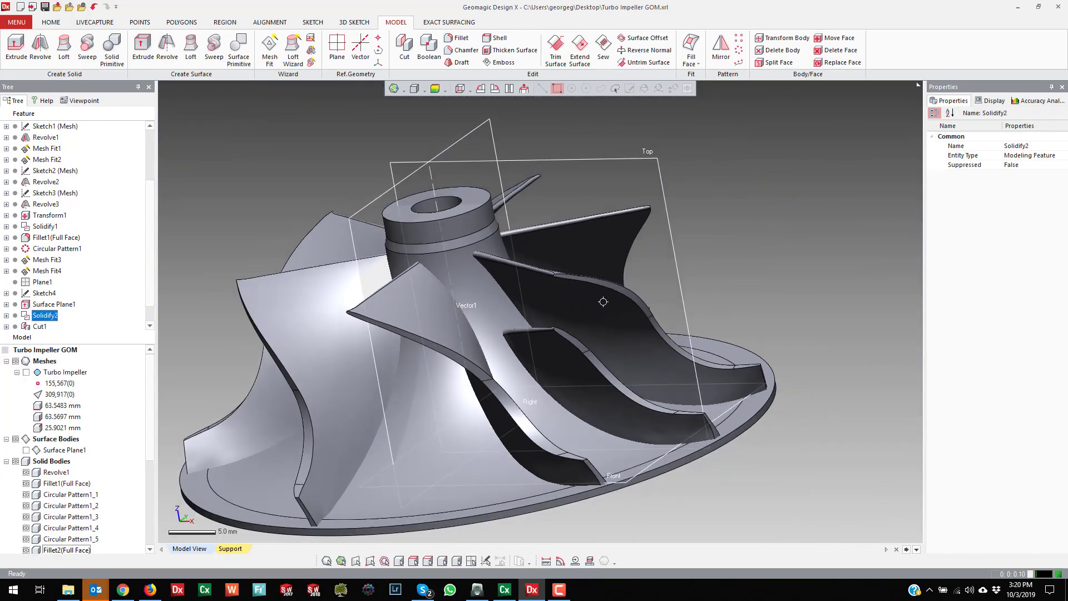
right_drag(603, 302, 630, 314)
click(810, 236)
right_drag(810, 236, 796, 278)
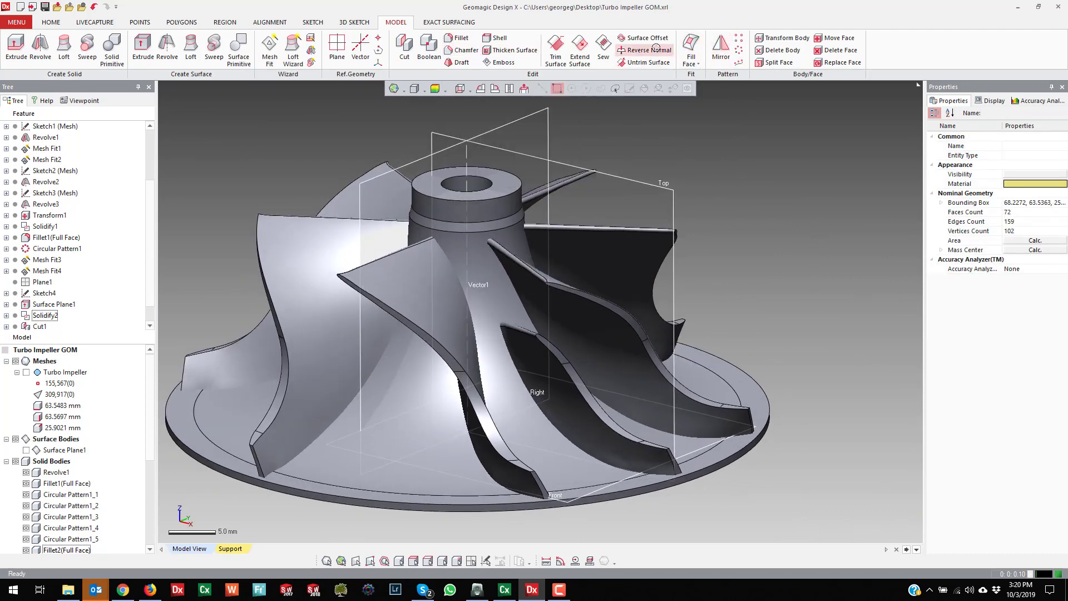
click(741, 50)
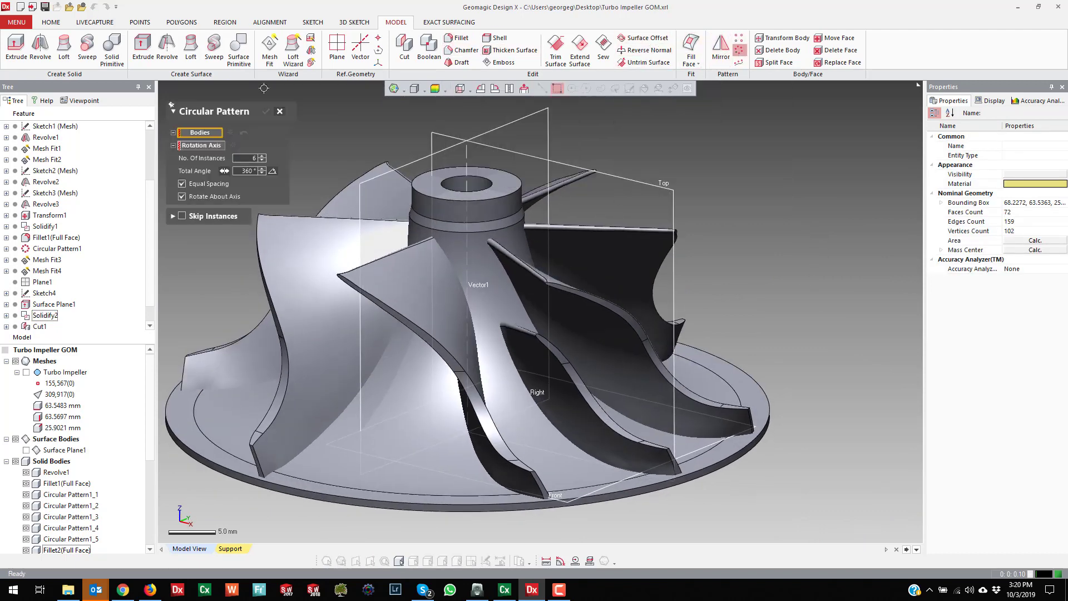
drag(523, 356, 496, 343)
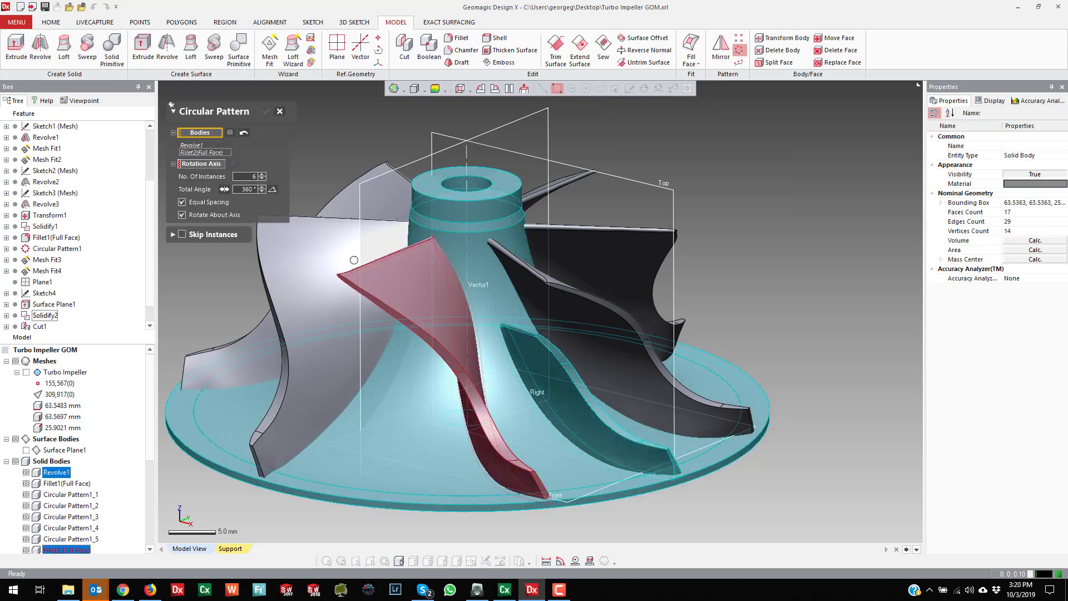
click(201, 164)
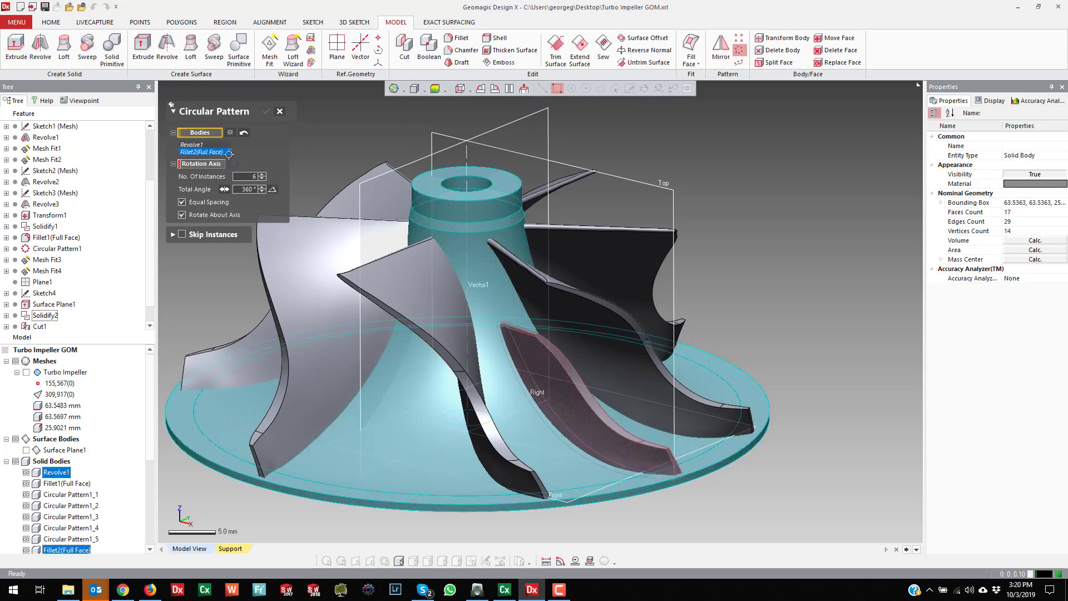
click(231, 132)
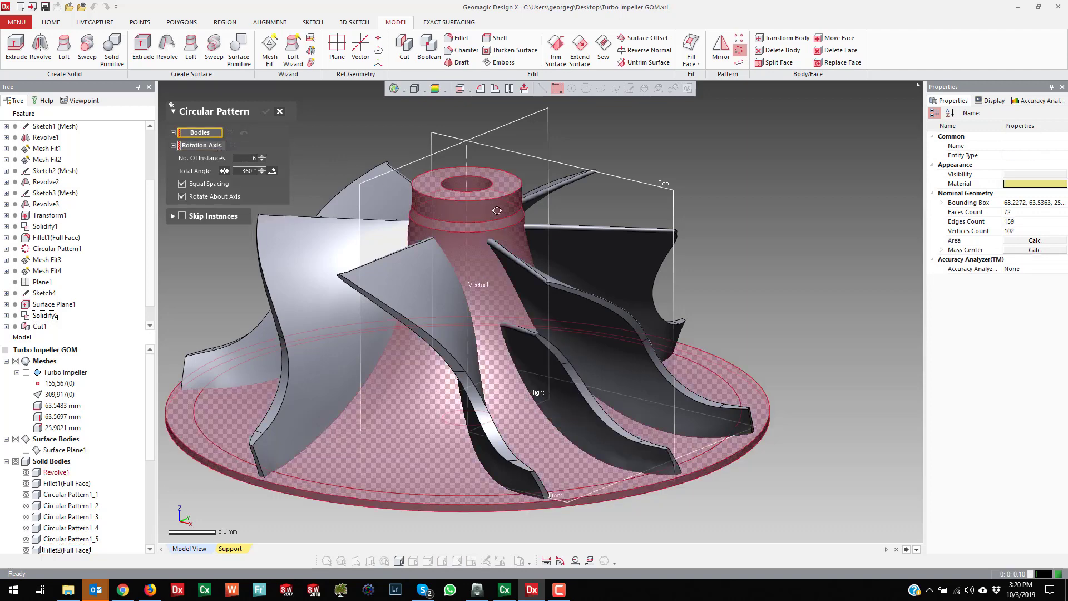
click(66, 549)
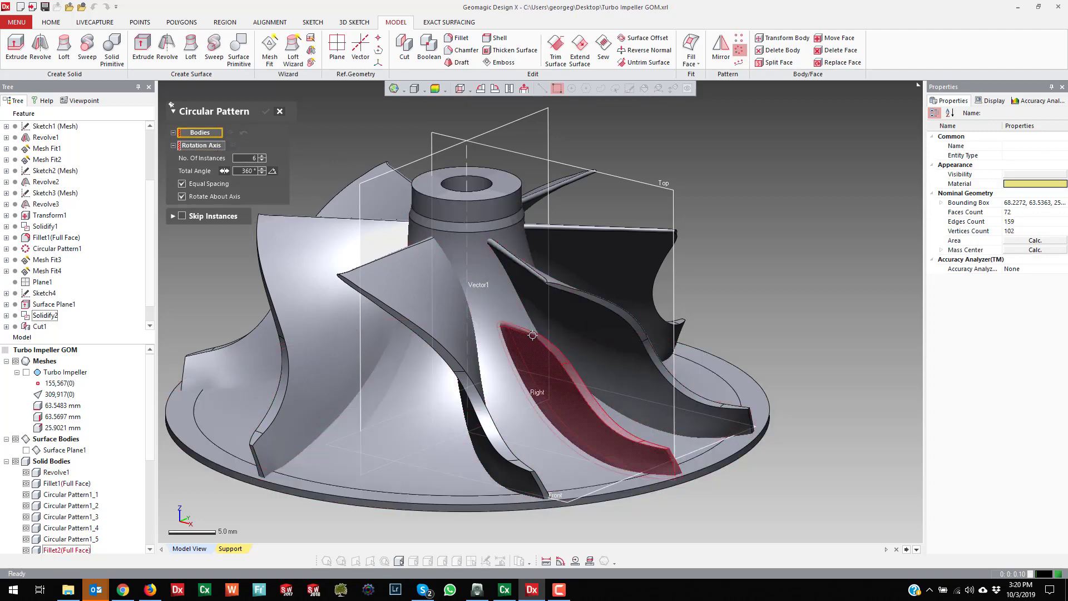
click(200, 156)
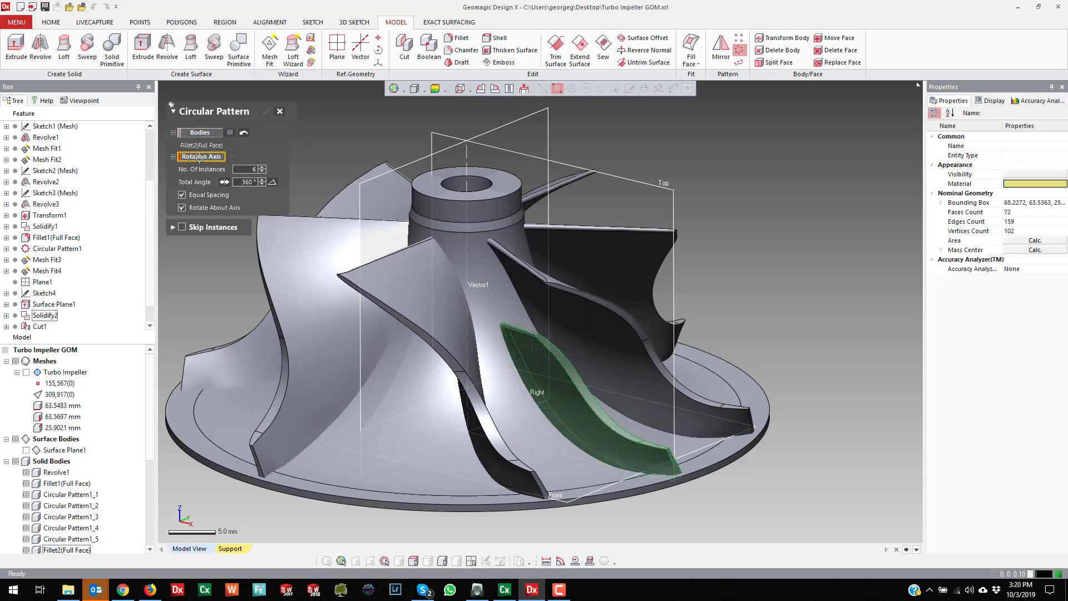
click(464, 154)
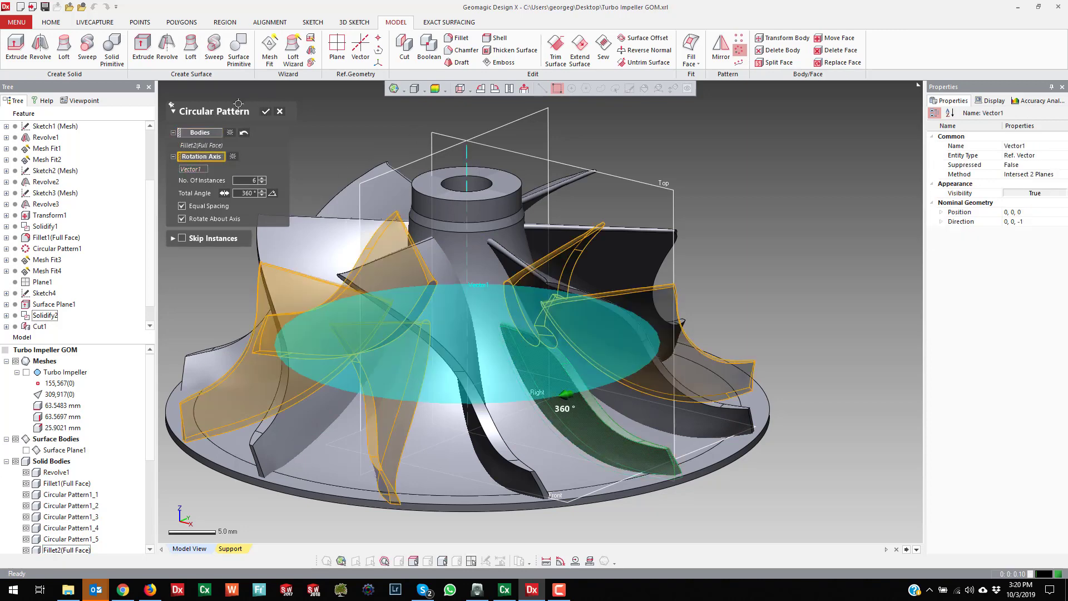
click(266, 110)
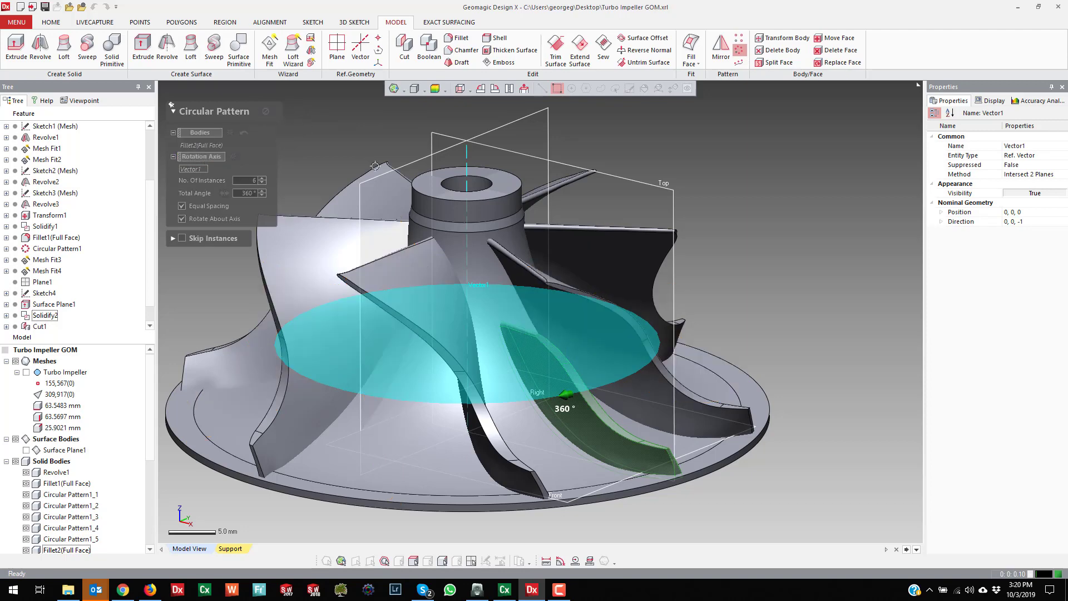
Step: Merge the hub, full blades and splitter blades into one body with a Boolean of all solid bodies
scroll(379, 173, down, 4)
right_drag(384, 216, 353, 115)
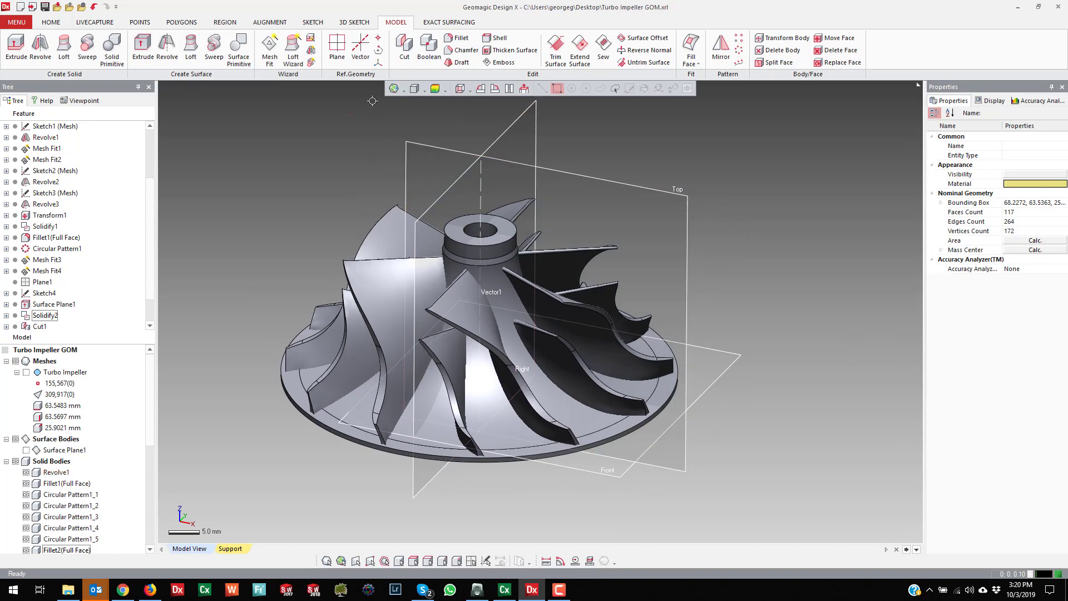
click(429, 48)
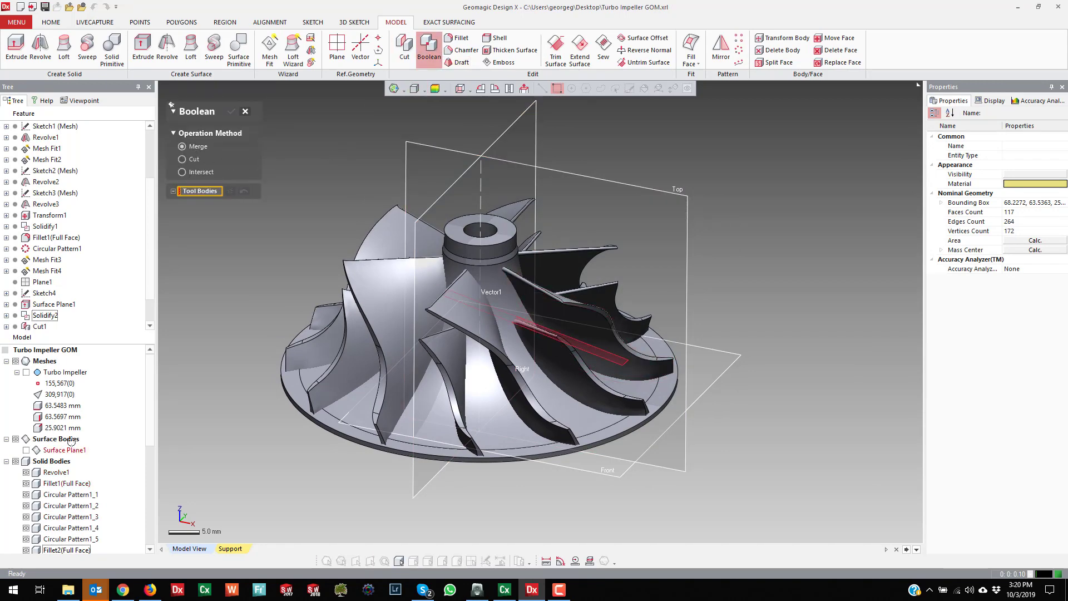
click(54, 461)
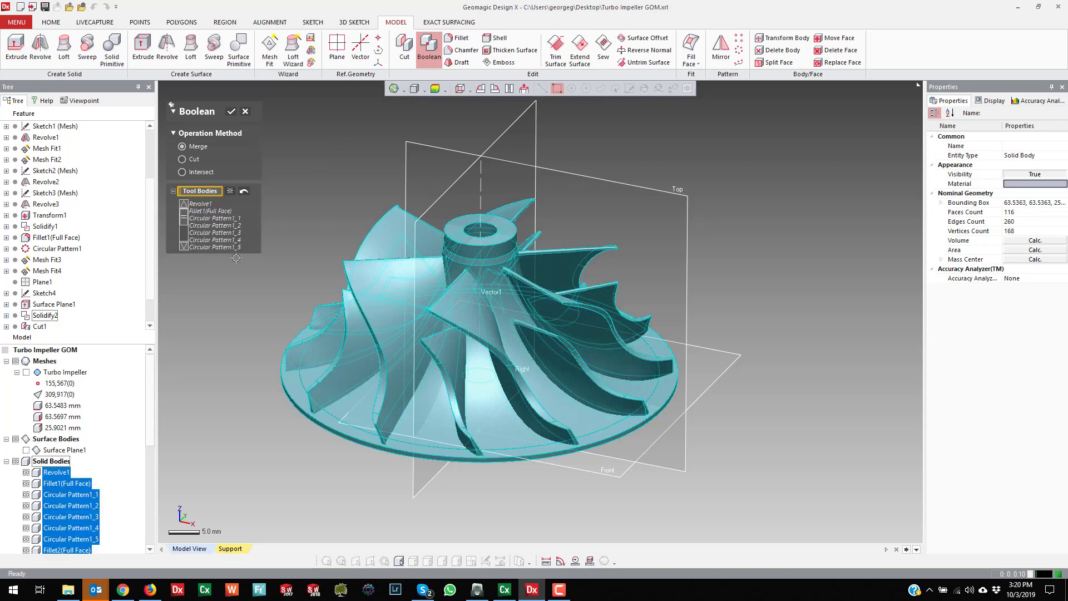
click(231, 111)
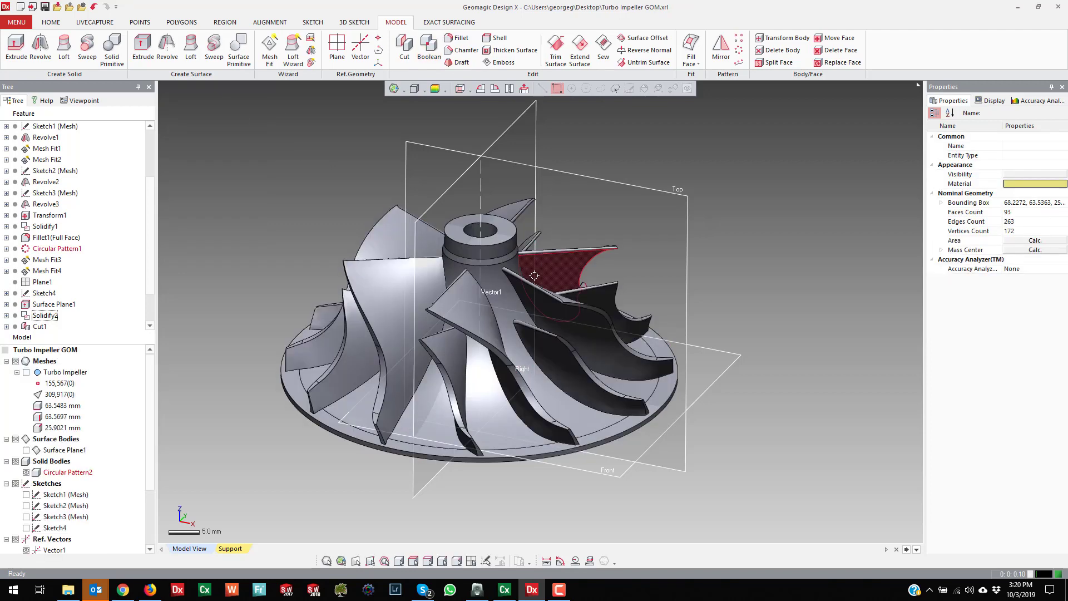
Step: Start a constant fillet and select the two edges where one splitter blade's sides meet the hub, with tangent propagation
scroll(523, 334, up, 2)
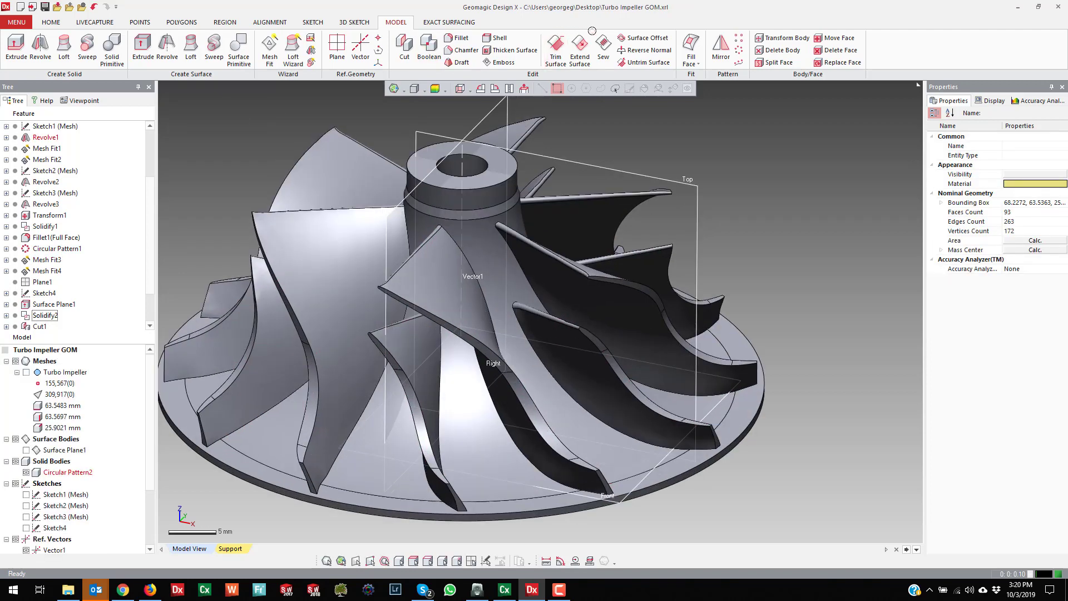
click(458, 37)
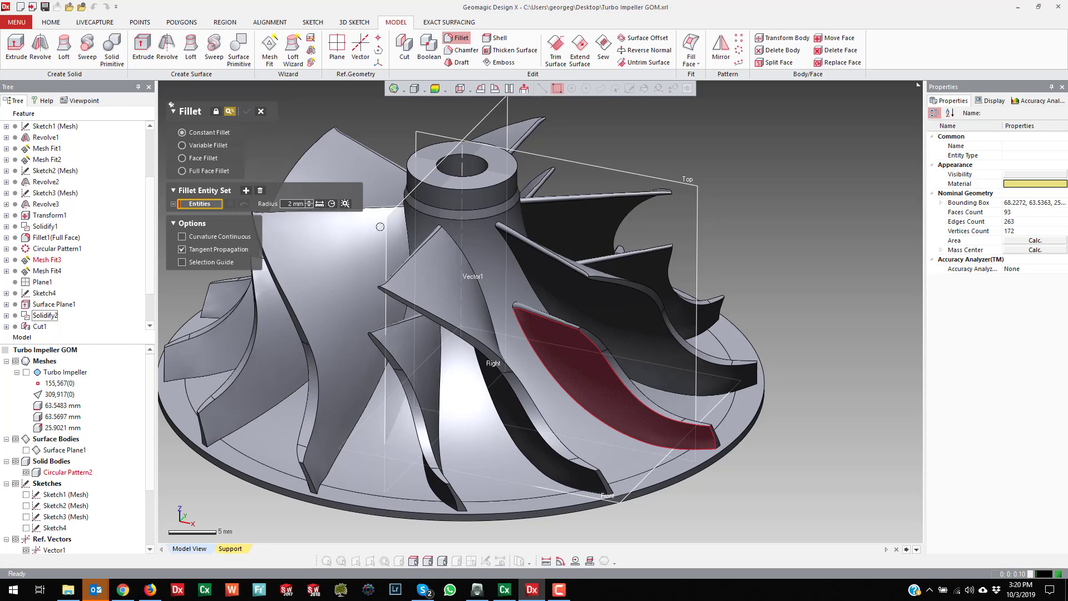
click(643, 331)
scroll(651, 355, up, 5)
right_drag(651, 355, 236, 151)
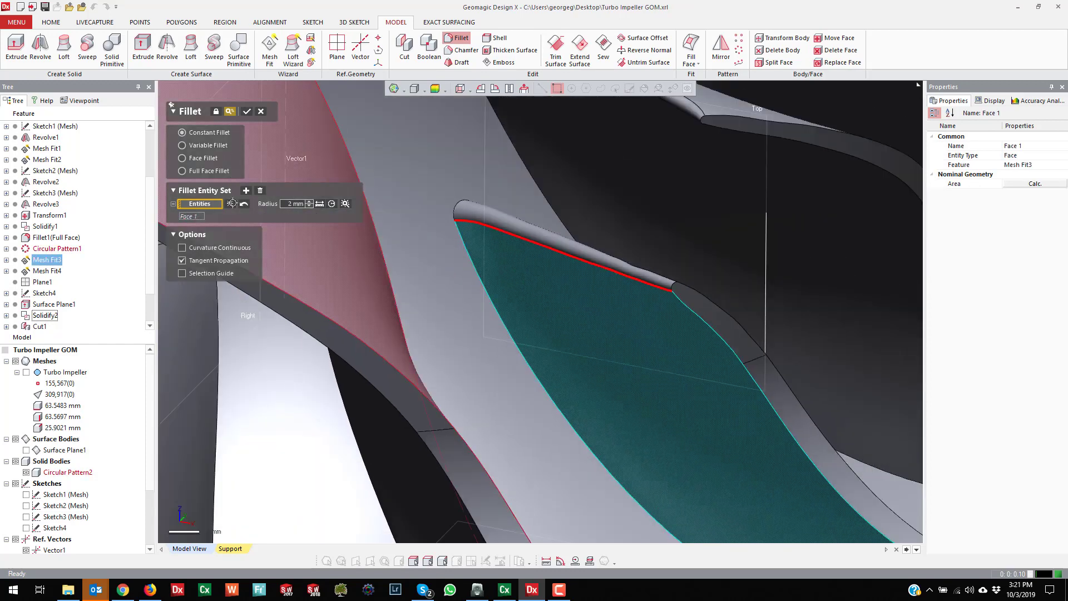
click(232, 203)
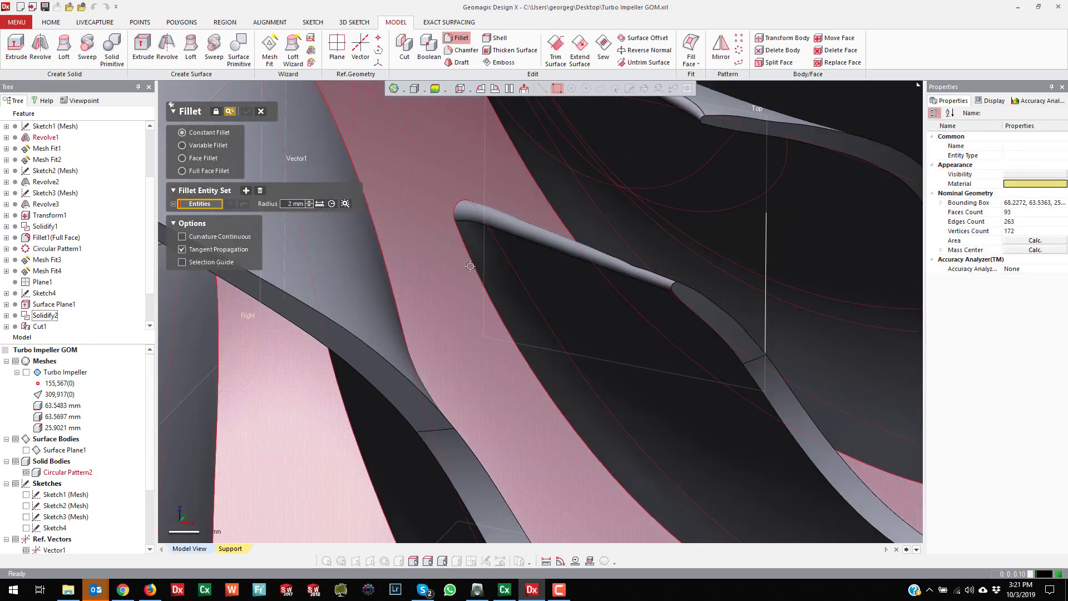
click(470, 266)
right_drag(470, 265, 721, 338)
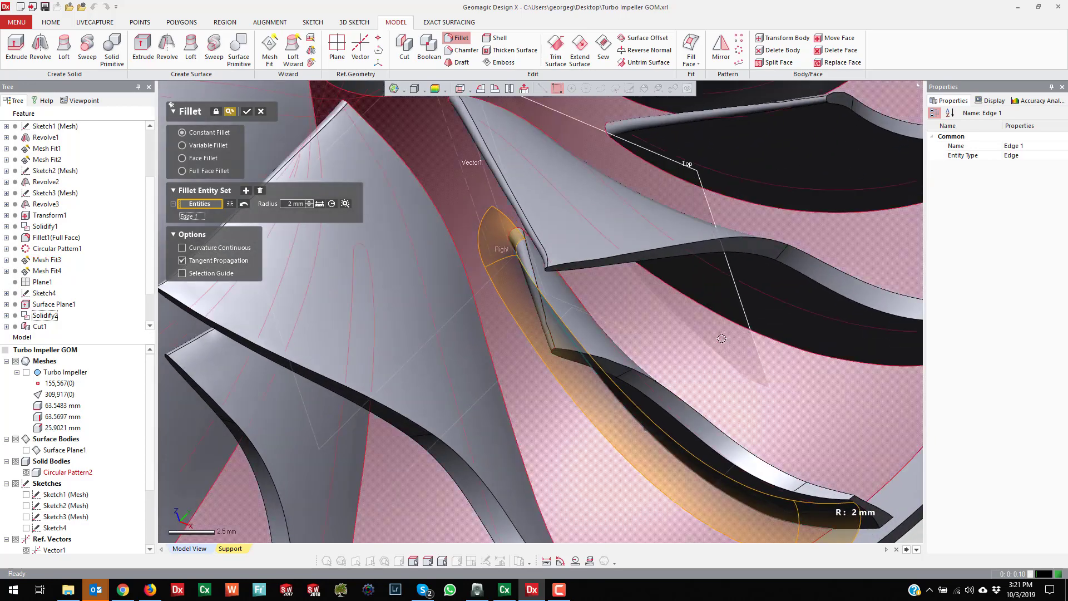
scroll(721, 339, up, 4)
right_drag(620, 362, 297, 237)
click(543, 371)
scroll(566, 355, down, 5)
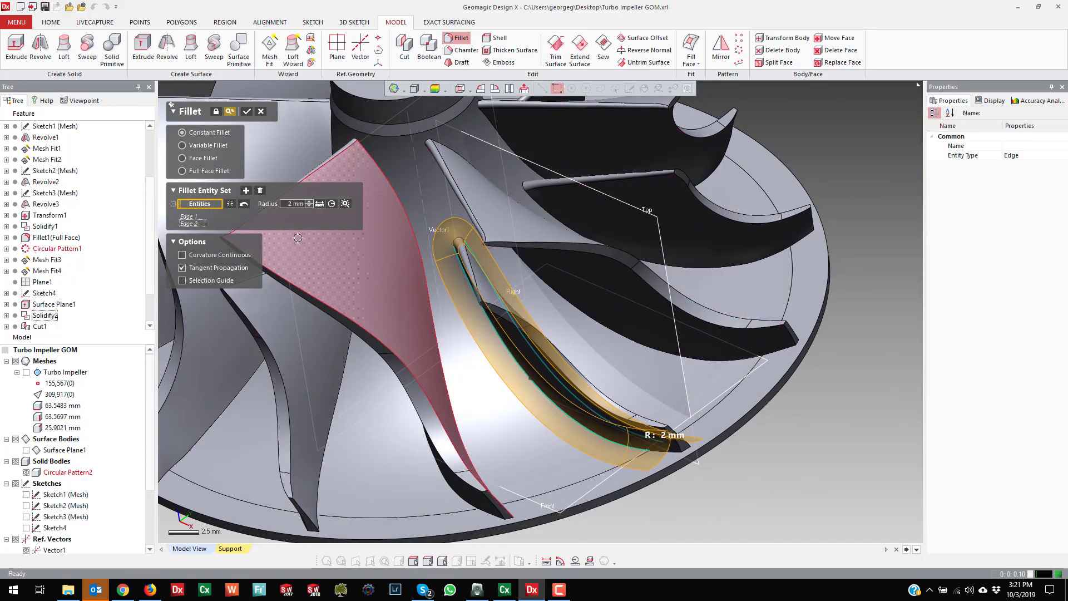
Step: Estimate the splitter root fillet's radius from the mesh, set it to 1 mm and apply the fillet
click(346, 205)
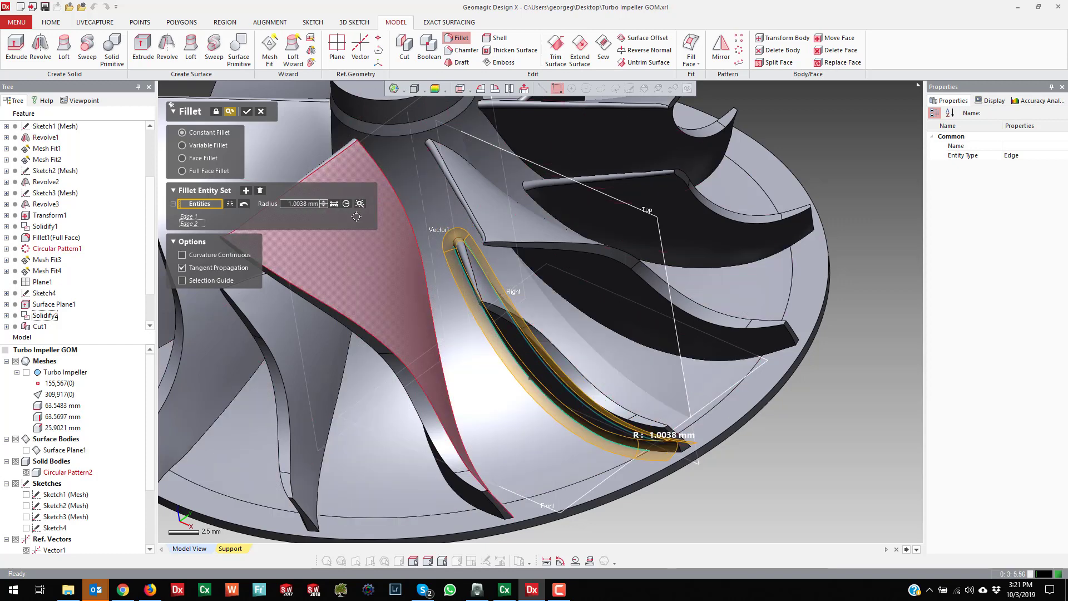
double_click(314, 204)
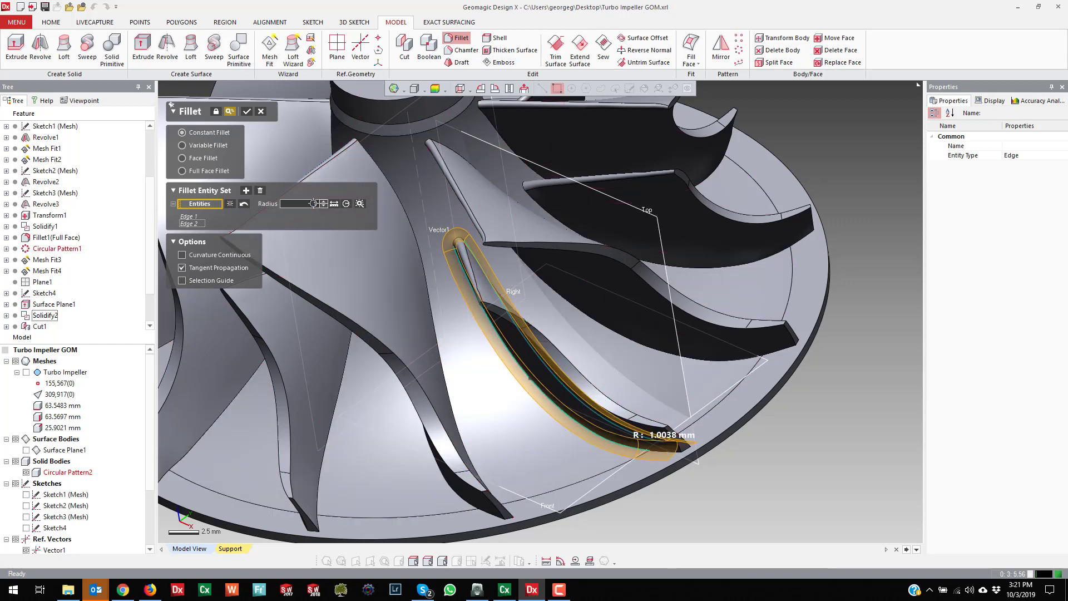
scroll(515, 312, down, 3)
right_drag(515, 311, 484, 233)
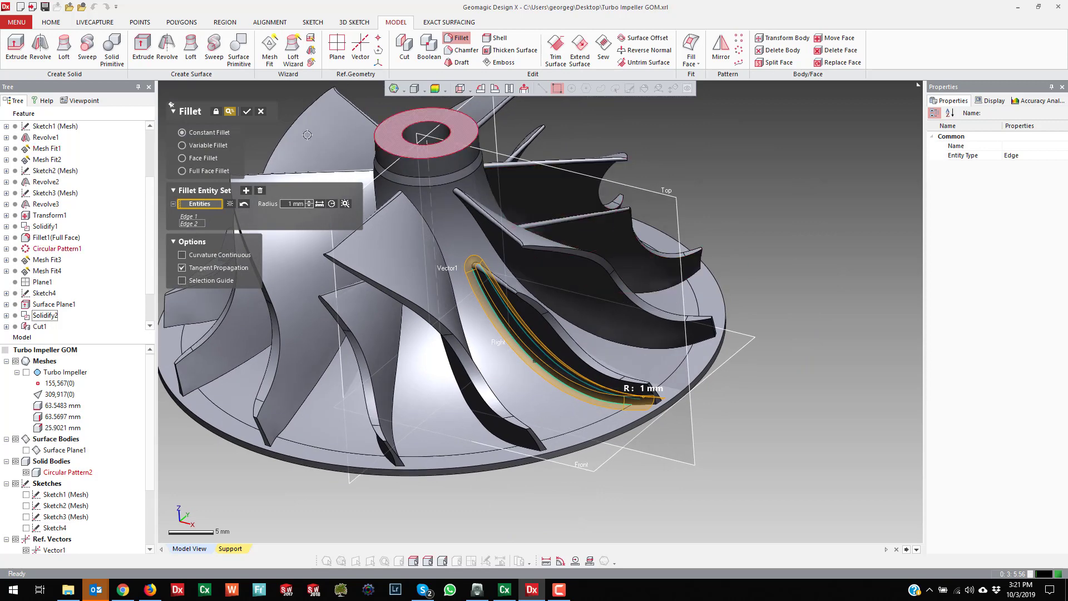
click(247, 112)
Step: Examine the splitter blade's root fillet up close and review the complete impeller solid
right_drag(501, 289, 734, 391)
scroll(646, 389, up, 5)
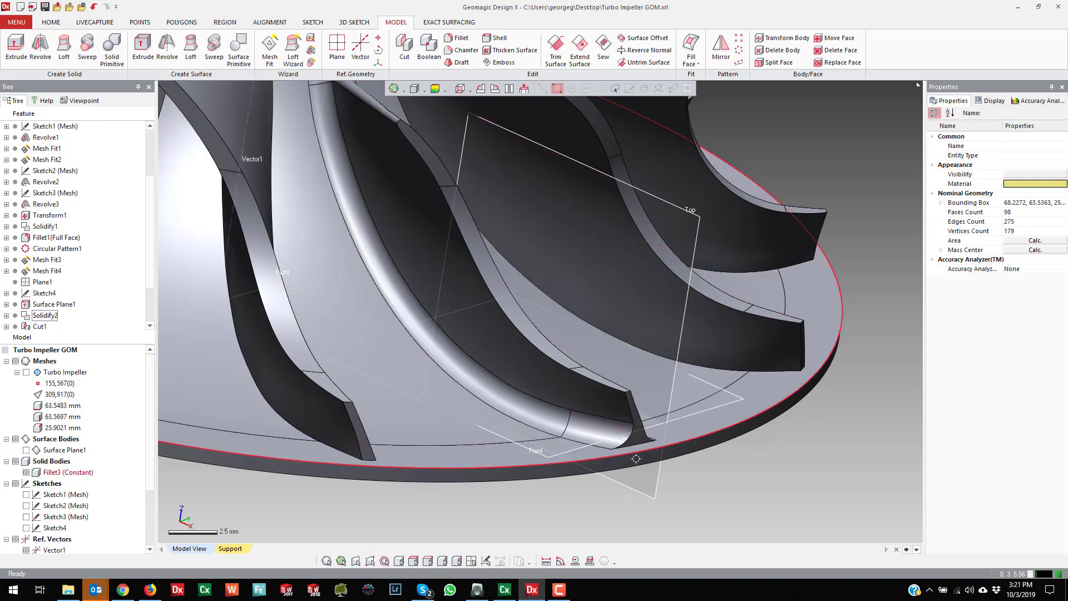
scroll(636, 454, up, 3)
scroll(631, 431, down, 9)
scroll(556, 334, down, 3)
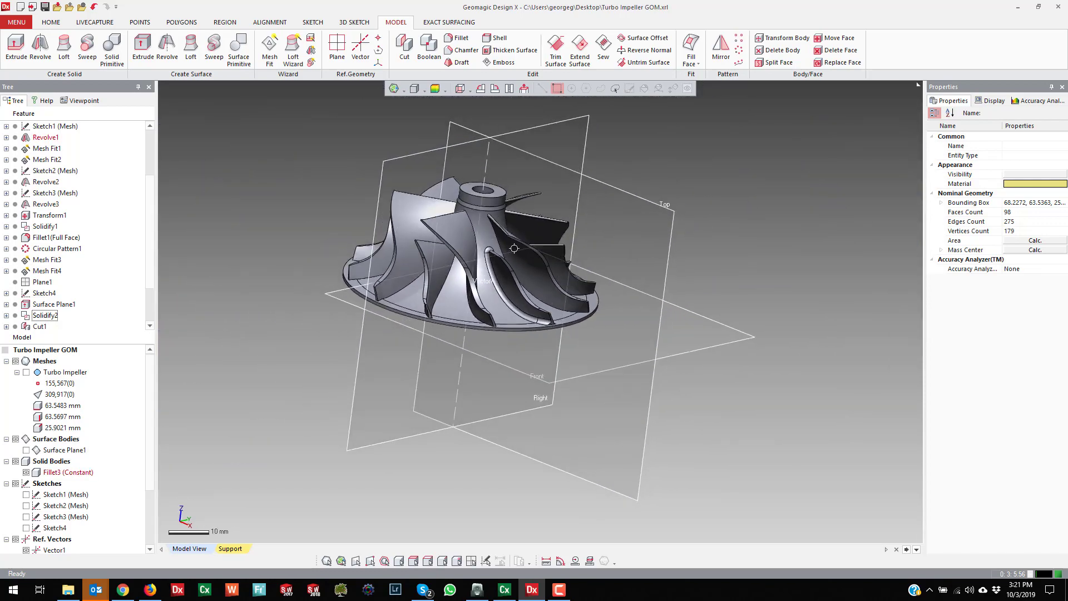
right_drag(517, 300, 490, 278)
scroll(434, 248, up, 5)
scroll(459, 234, down, 4)
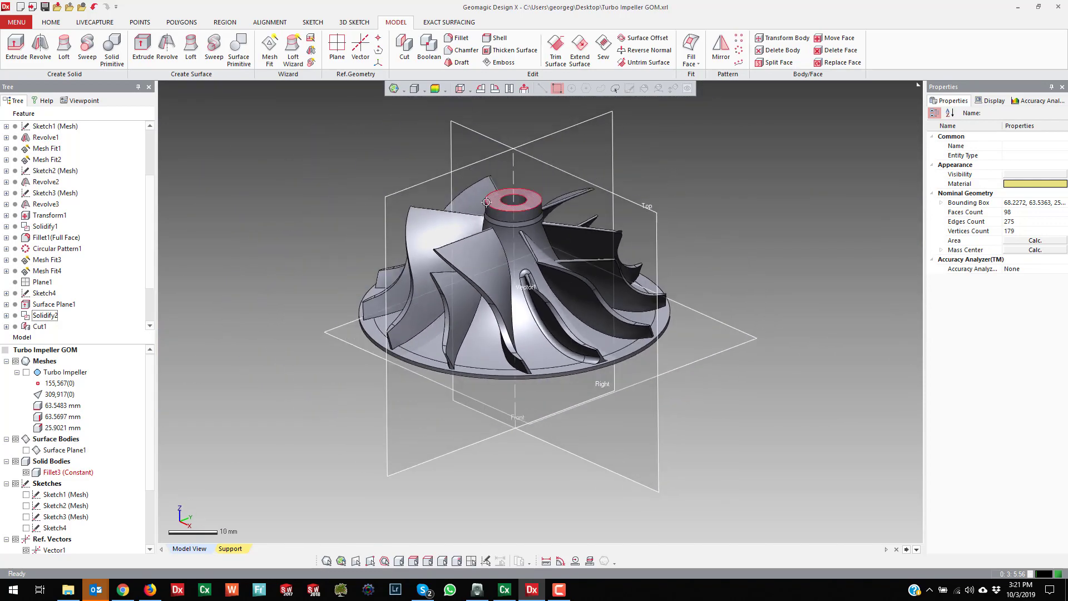
scroll(556, 290, up, 5)
scroll(563, 300, down, 3)
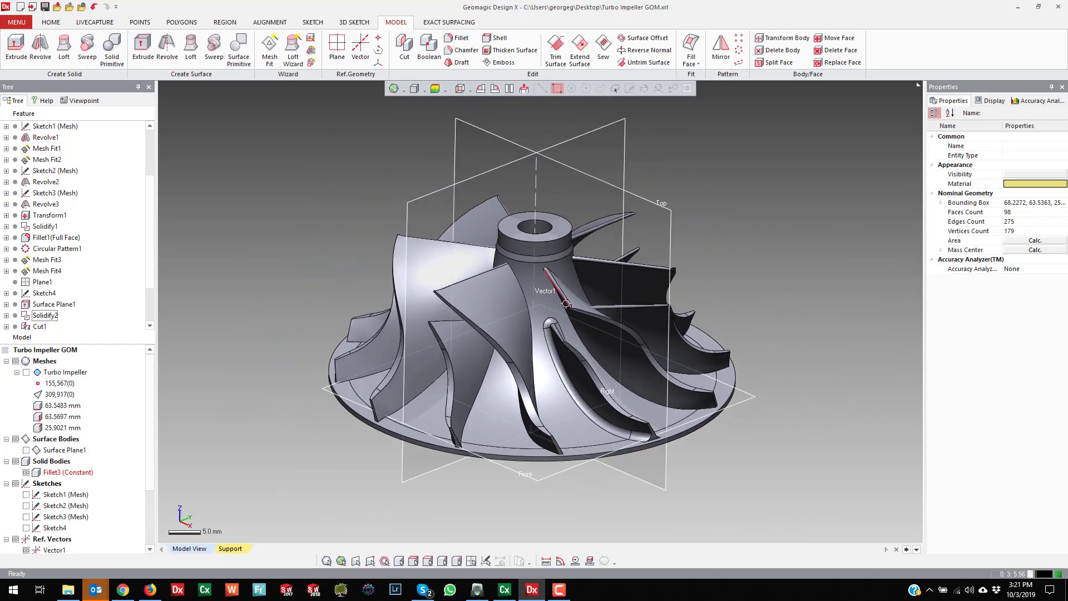
scroll(573, 345, up, 2)
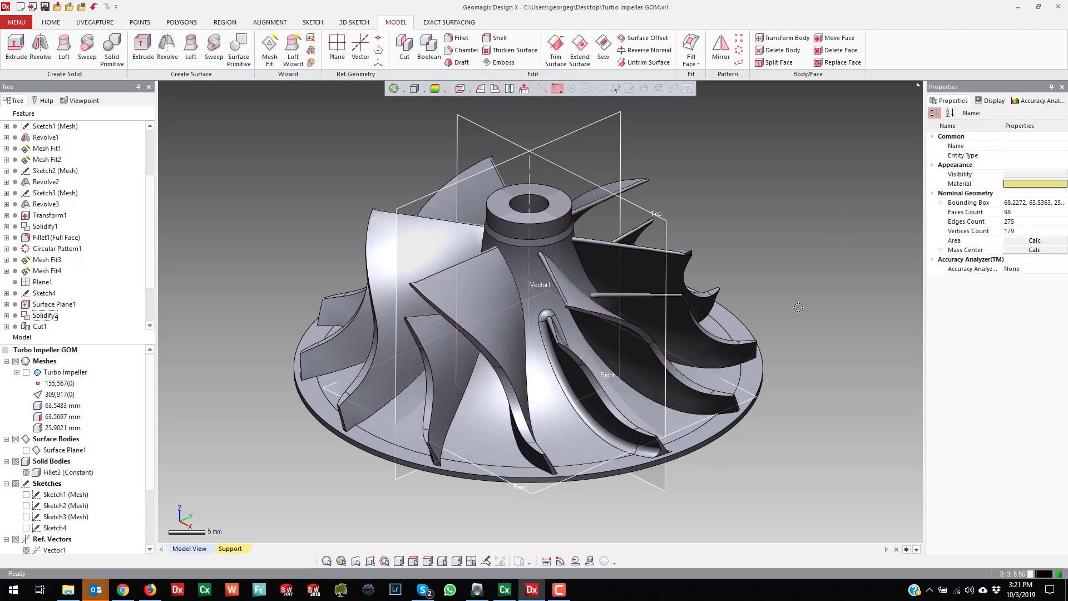
click(560, 590)
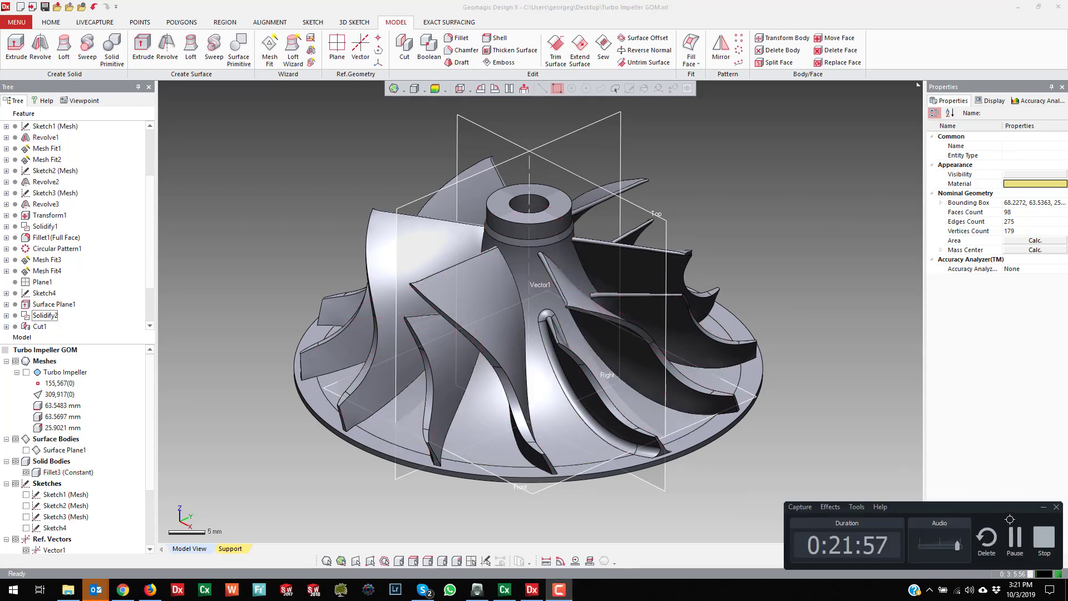